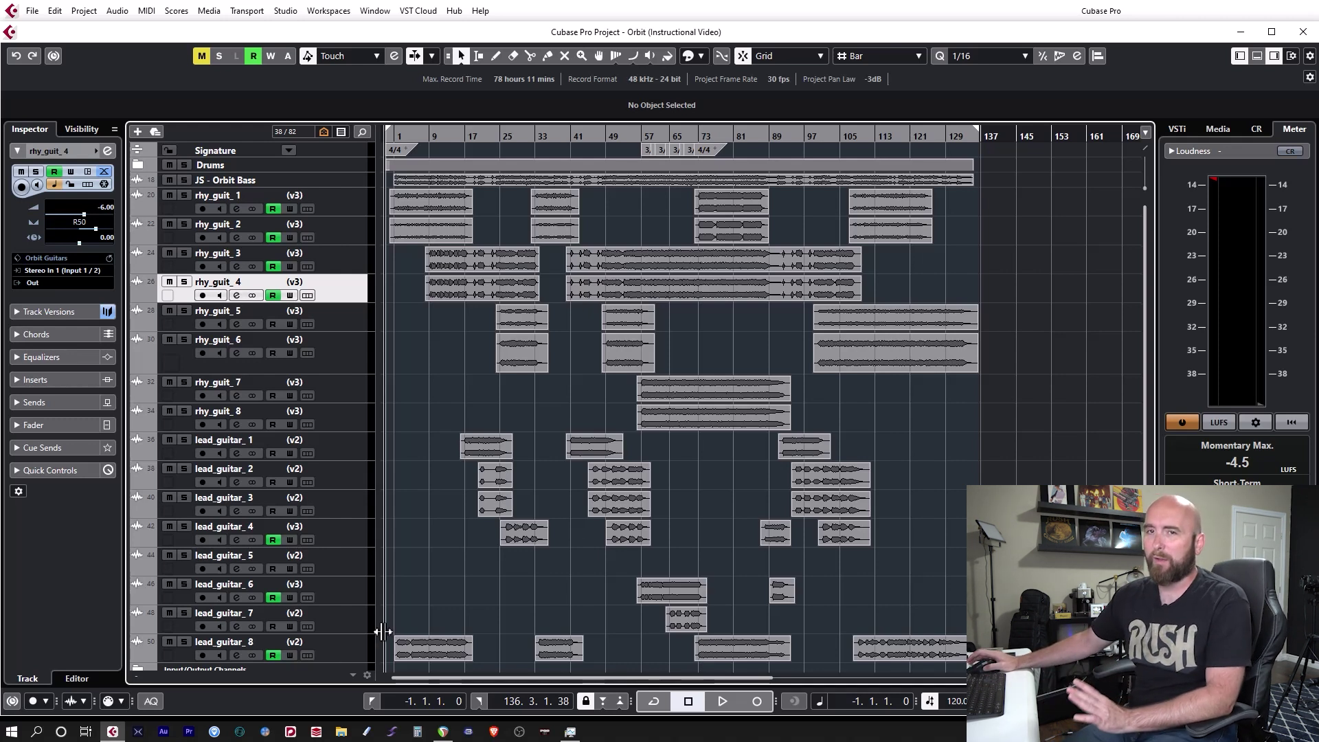
Step: Move the playback position to bar 9 and zoom in slightly, then return it near bar 2
{"action": "left_click", "coordinate": [404, 137]}
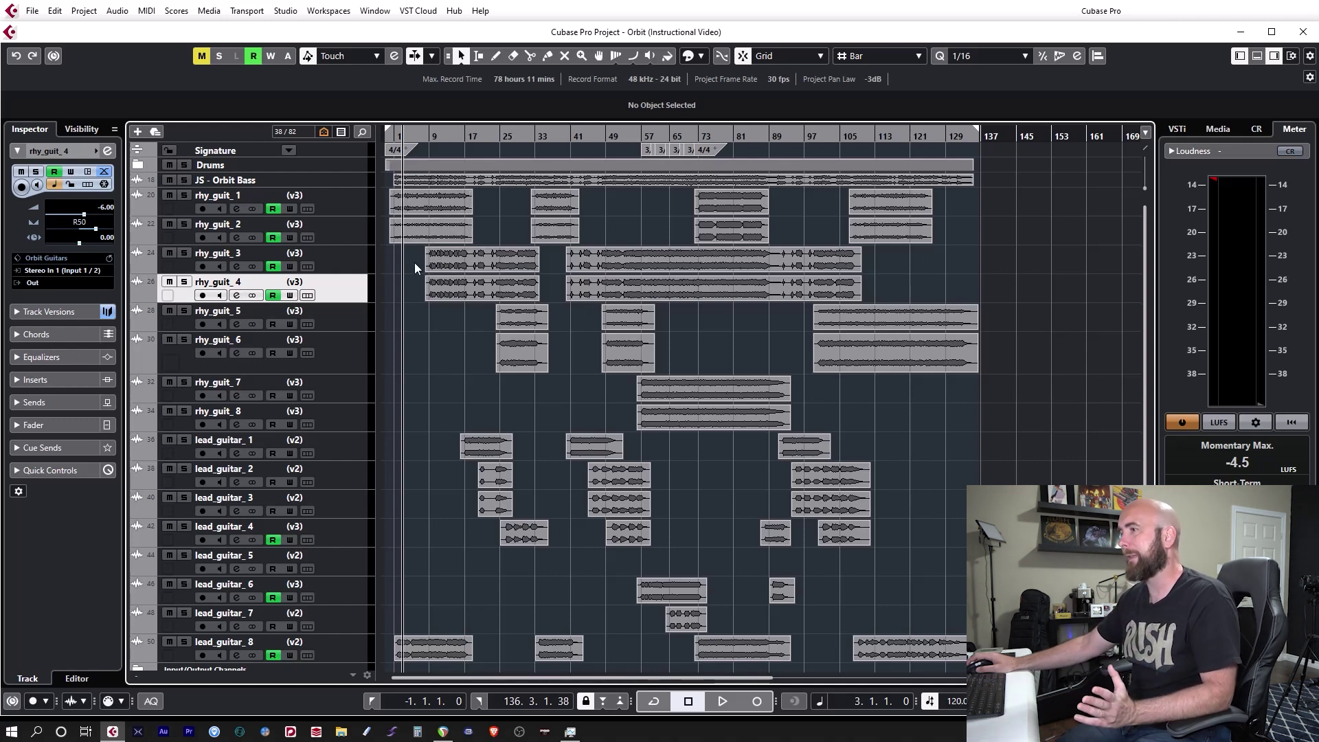
{"action": "left_click_drag", "start_coordinate": [434, 135], "coordinate": [436, 141]}
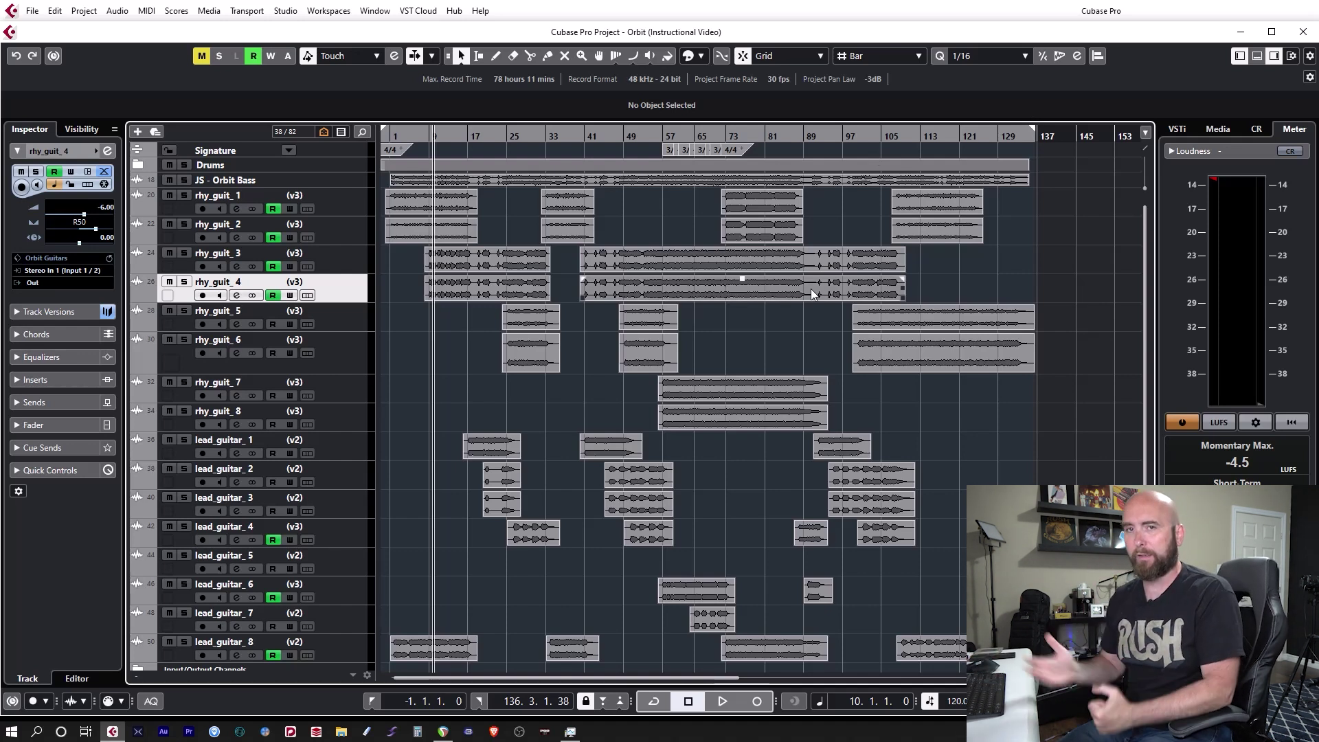
{"action": "left_click", "coordinate": [402, 136]}
Step: Solo the Drums folder with the bass and zoom in, with the cursor at the project start
{"action": "left_click_drag", "start_coordinate": [402, 139], "coordinate": [389, 140]}
{"action": "left_click", "coordinate": [389, 140]}
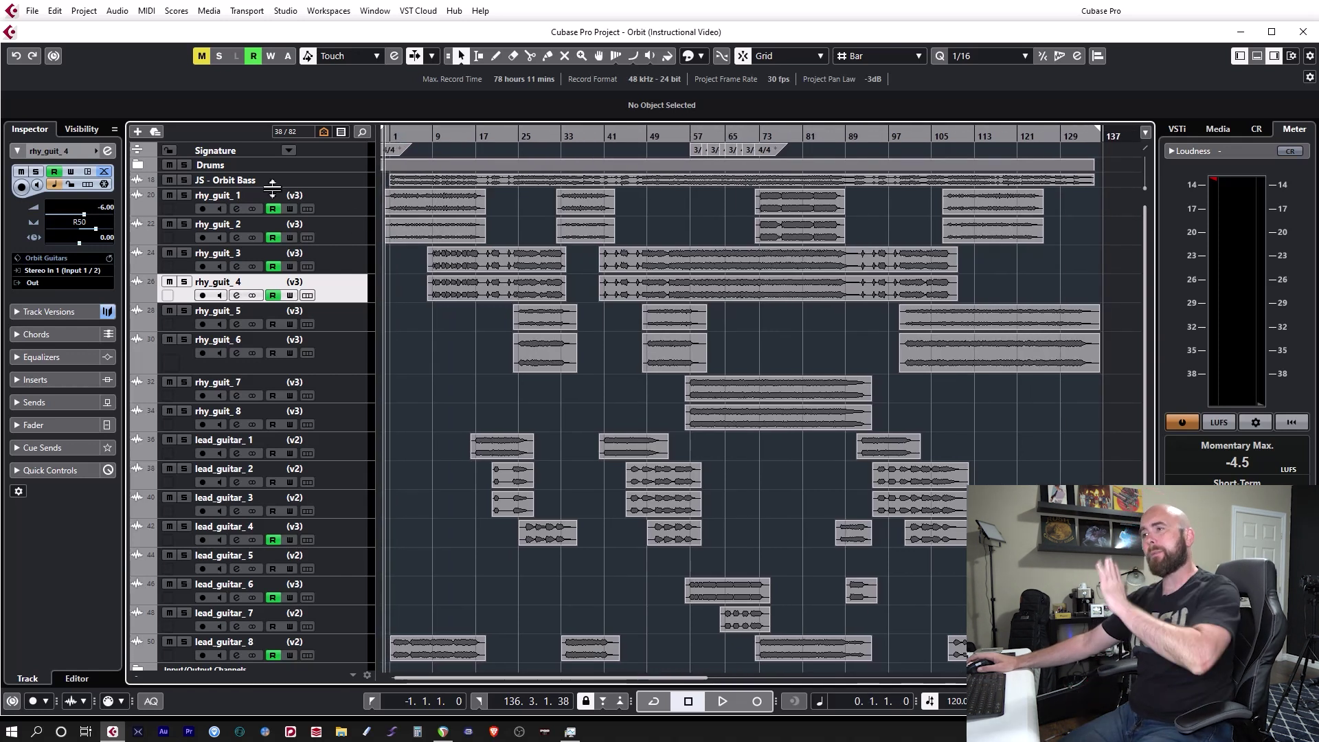
{"action": "left_click", "coordinate": [184, 165]}
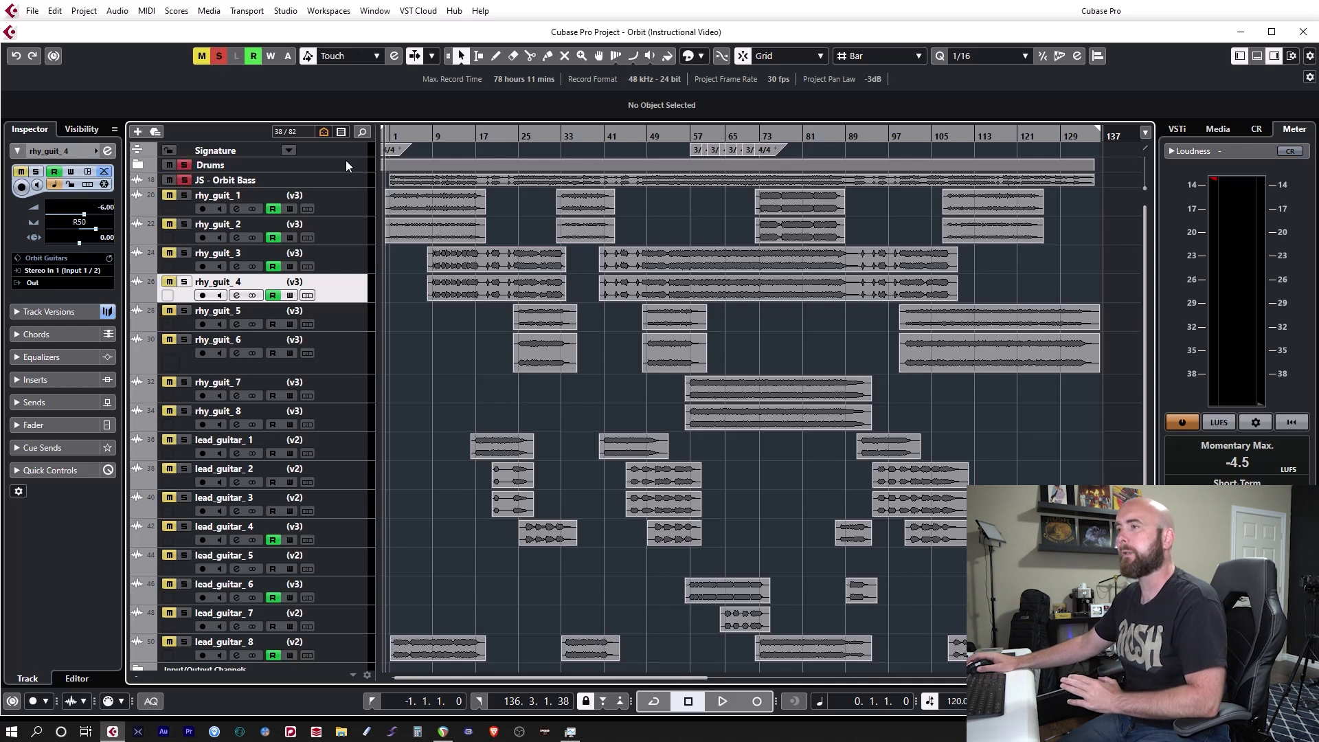
{"action": "key", "text": "Home"}
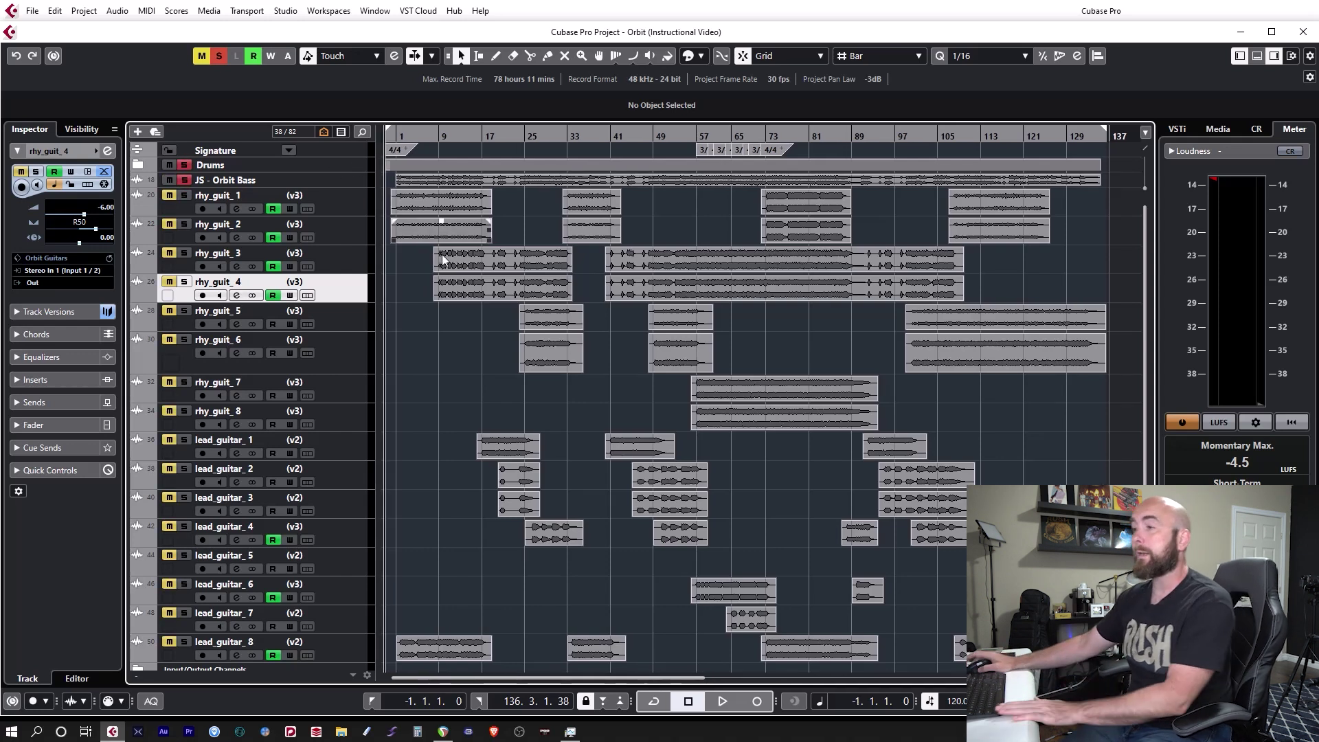
{"action": "key", "text": "h"}
{"action": "key", "text": "h"}
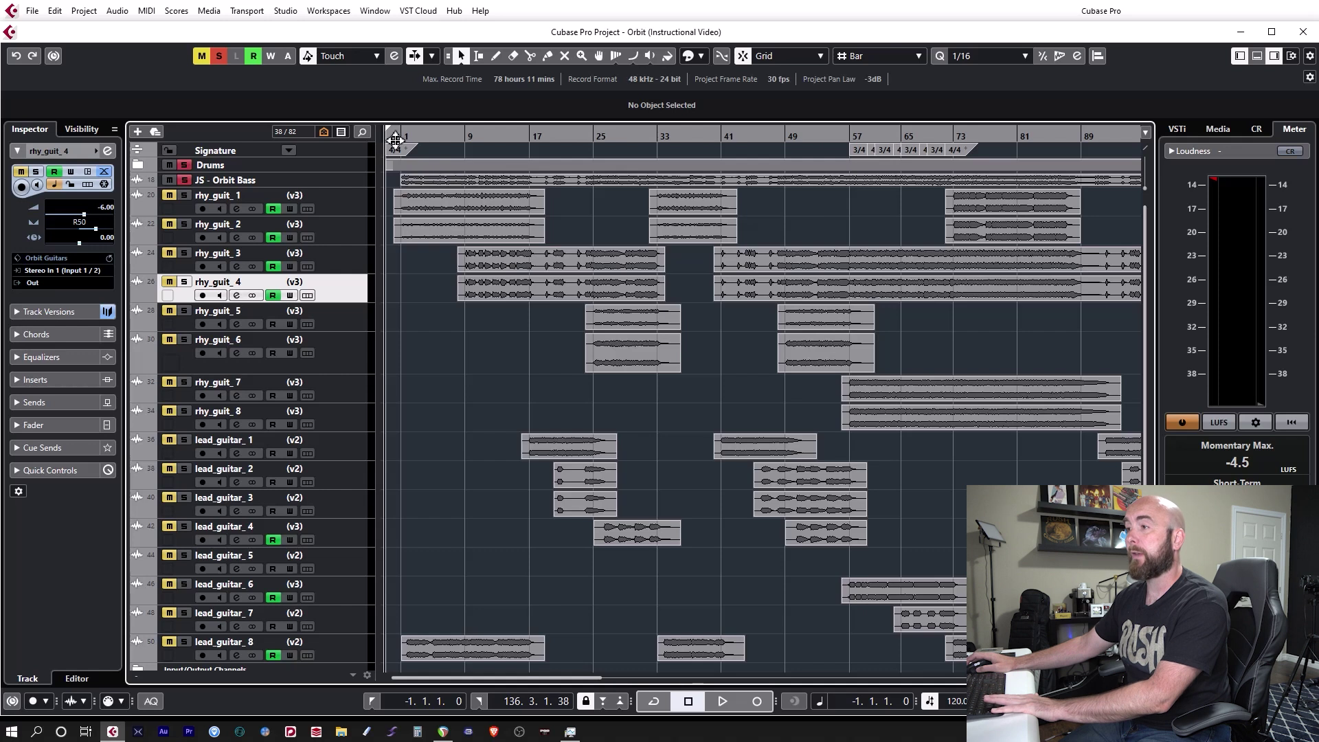
{"action": "left_click_drag", "start_coordinate": [392, 137], "coordinate": [395, 138]}
Step: Play the song's opening bars, then stop and return to the project start
{"action": "key", "text": "space"}
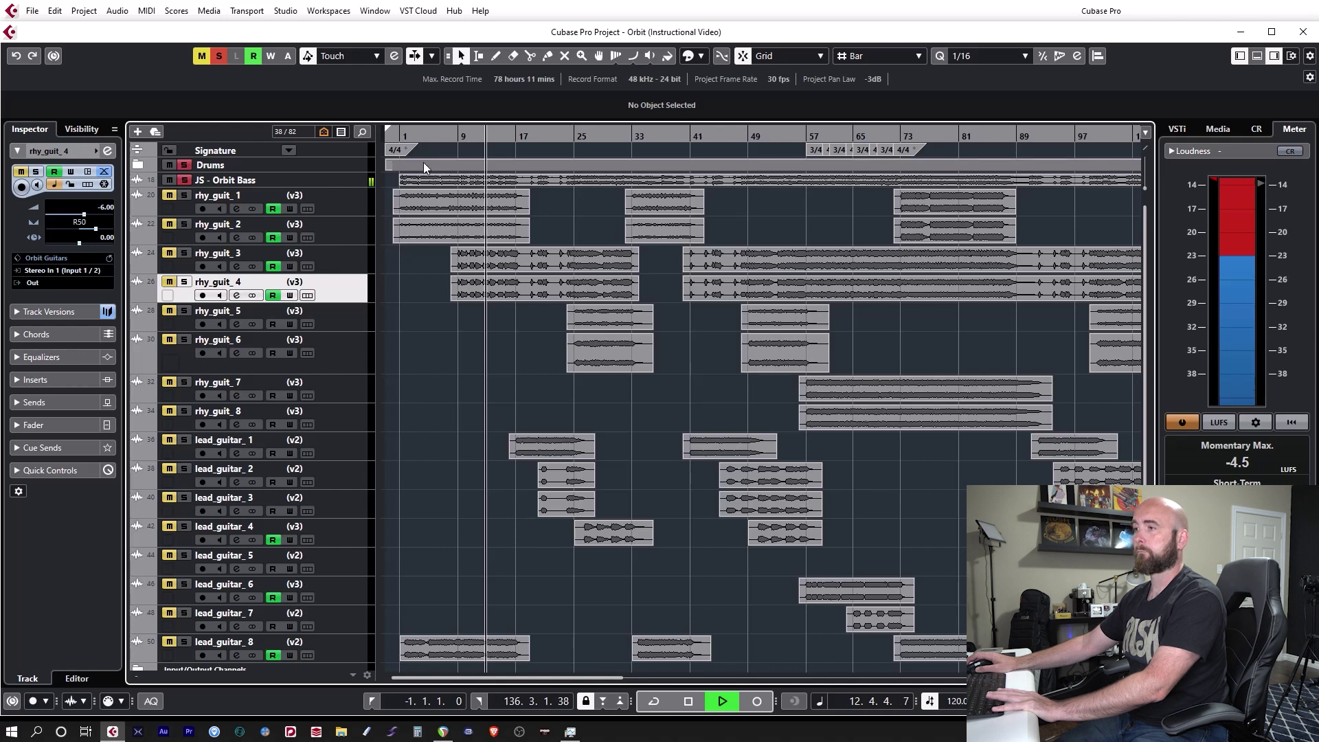
{"action": "key", "text": "space"}
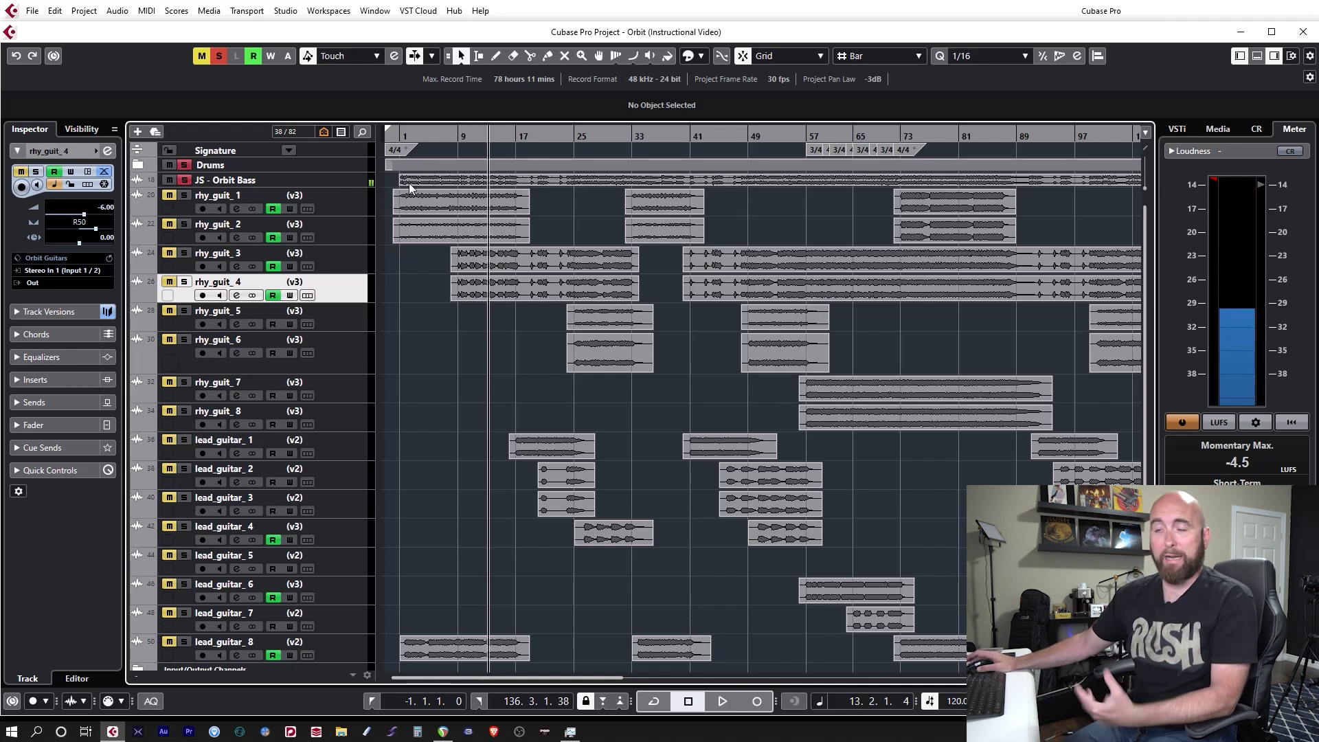
{"action": "key", "text": "Home"}
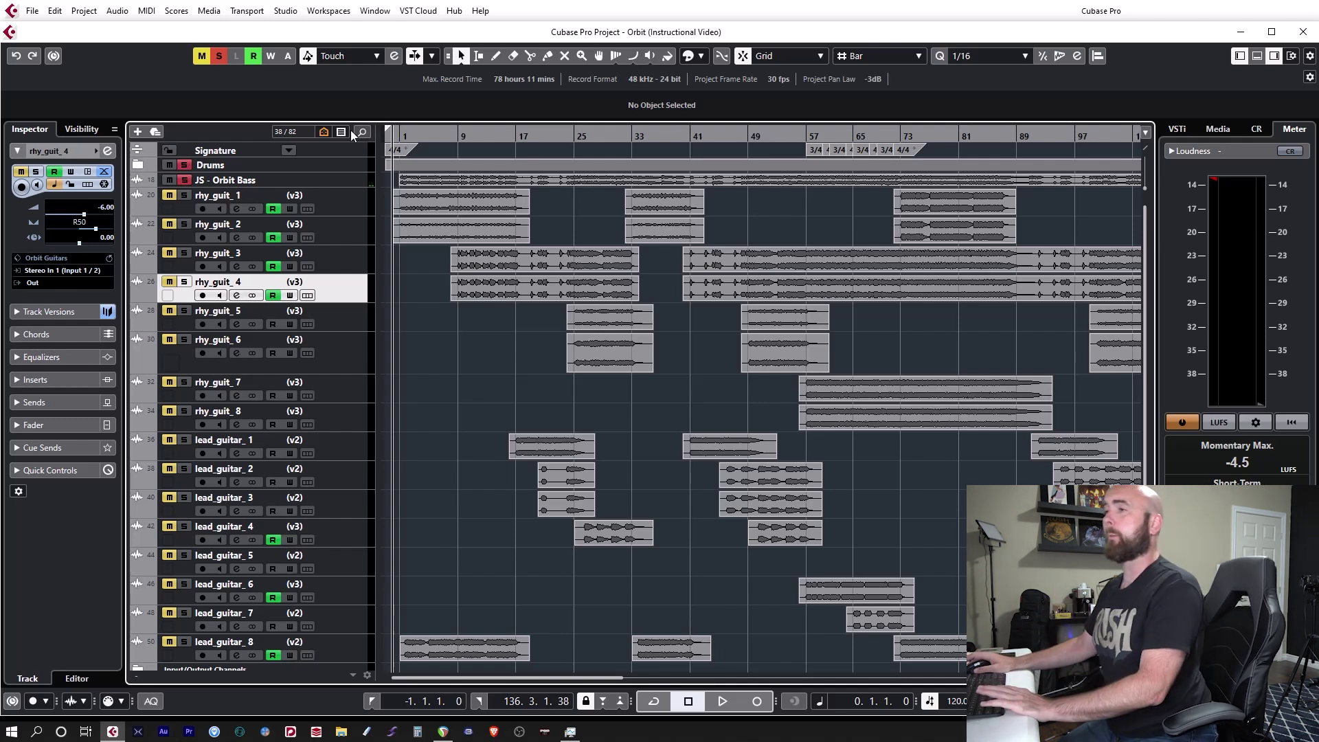
Step: Swap the drums and bass solo for rhy_guit_1 alone and start playback
{"action": "left_click", "coordinate": [184, 180]}
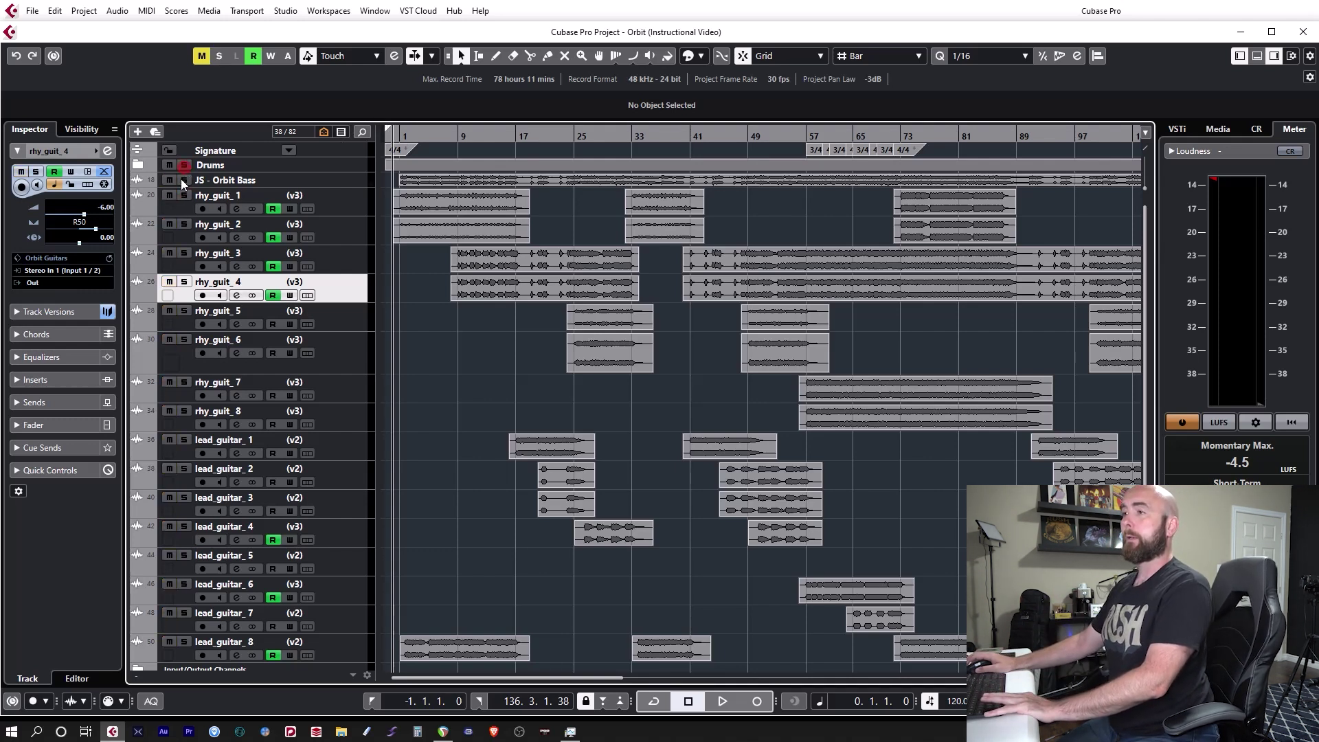
{"action": "left_click", "coordinate": [184, 194]}
{"action": "left_click_drag", "start_coordinate": [395, 136], "coordinate": [399, 141]}
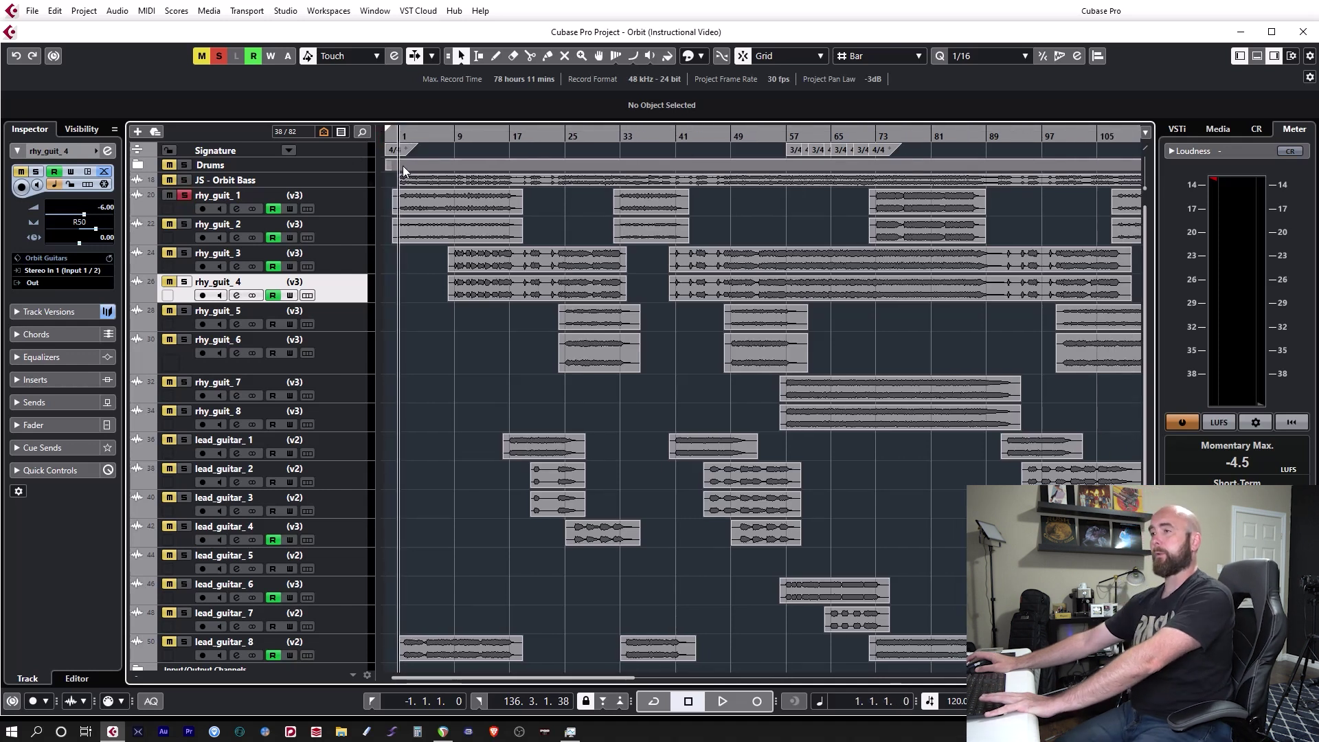
{"action": "key", "text": "space"}
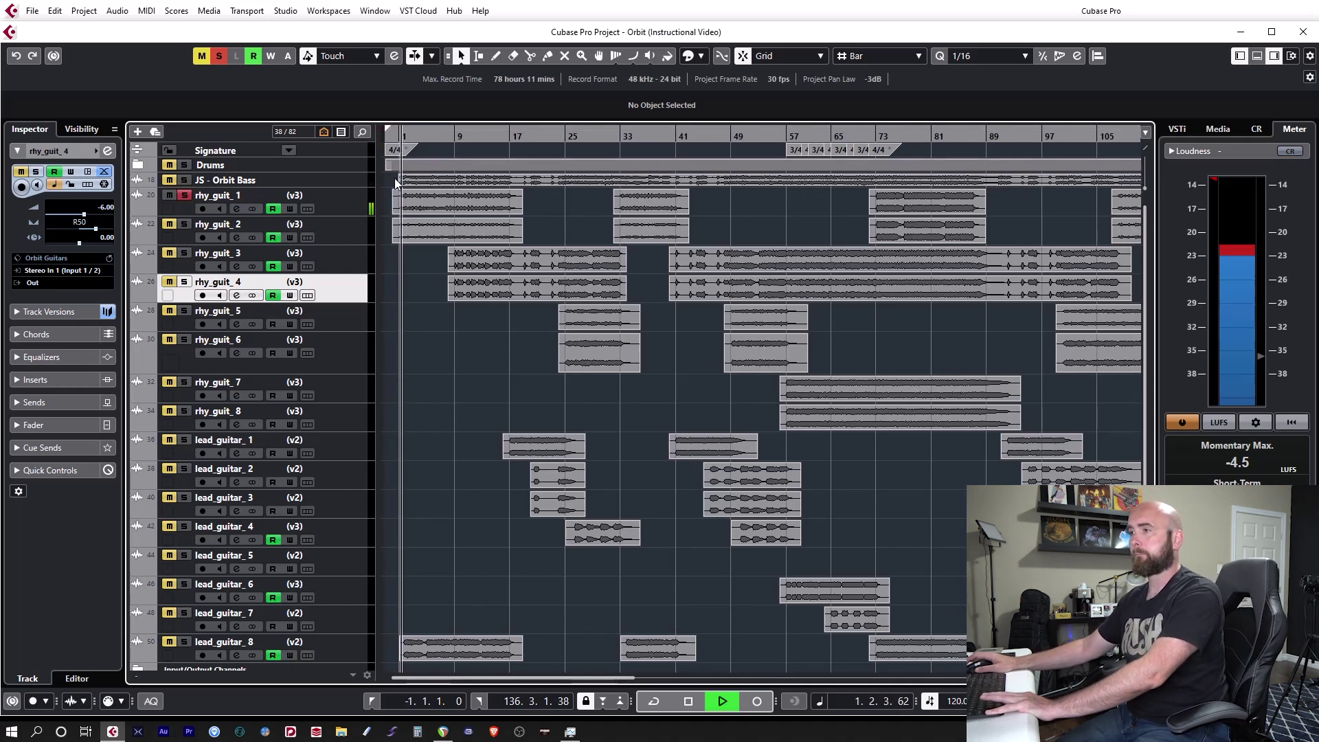
Step: Replay rhy_guit_1 from the song start, then select and solo rhy_guit_2
{"action": "left_click", "coordinate": [356, 196]}
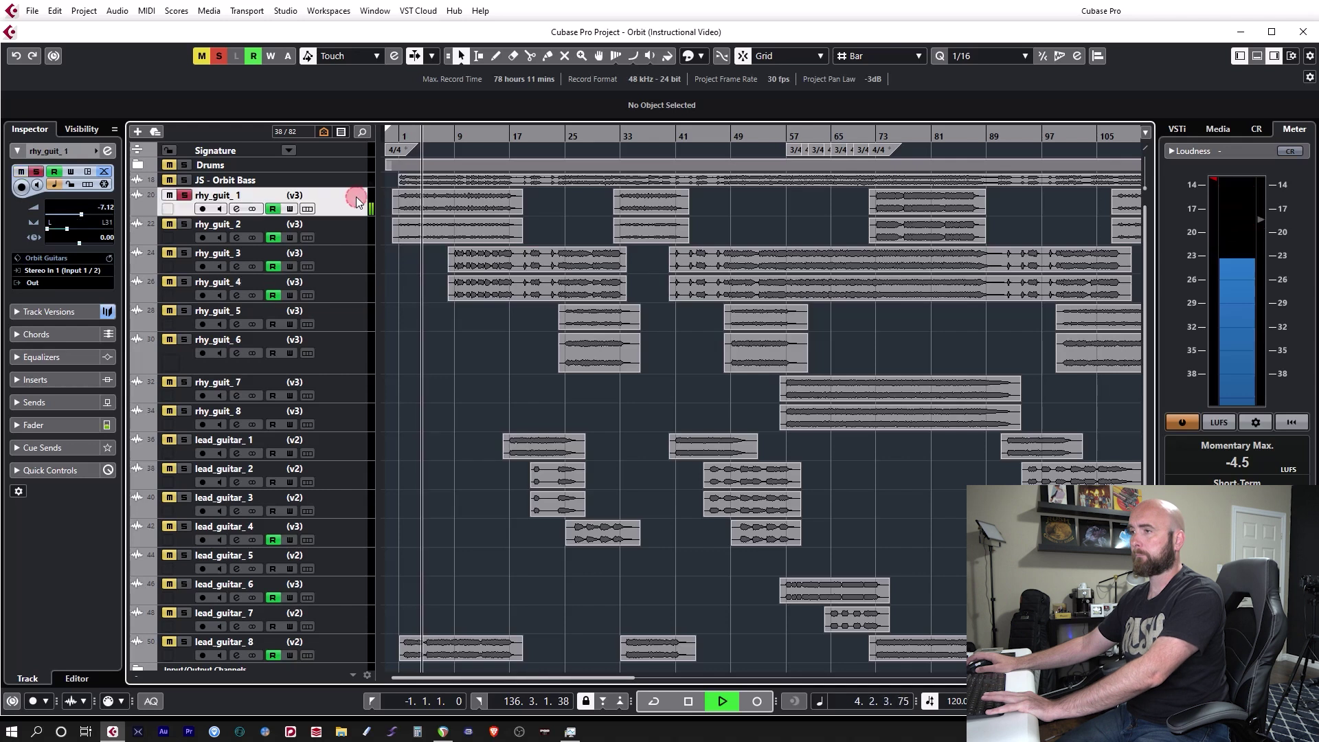
{"action": "key", "text": "space"}
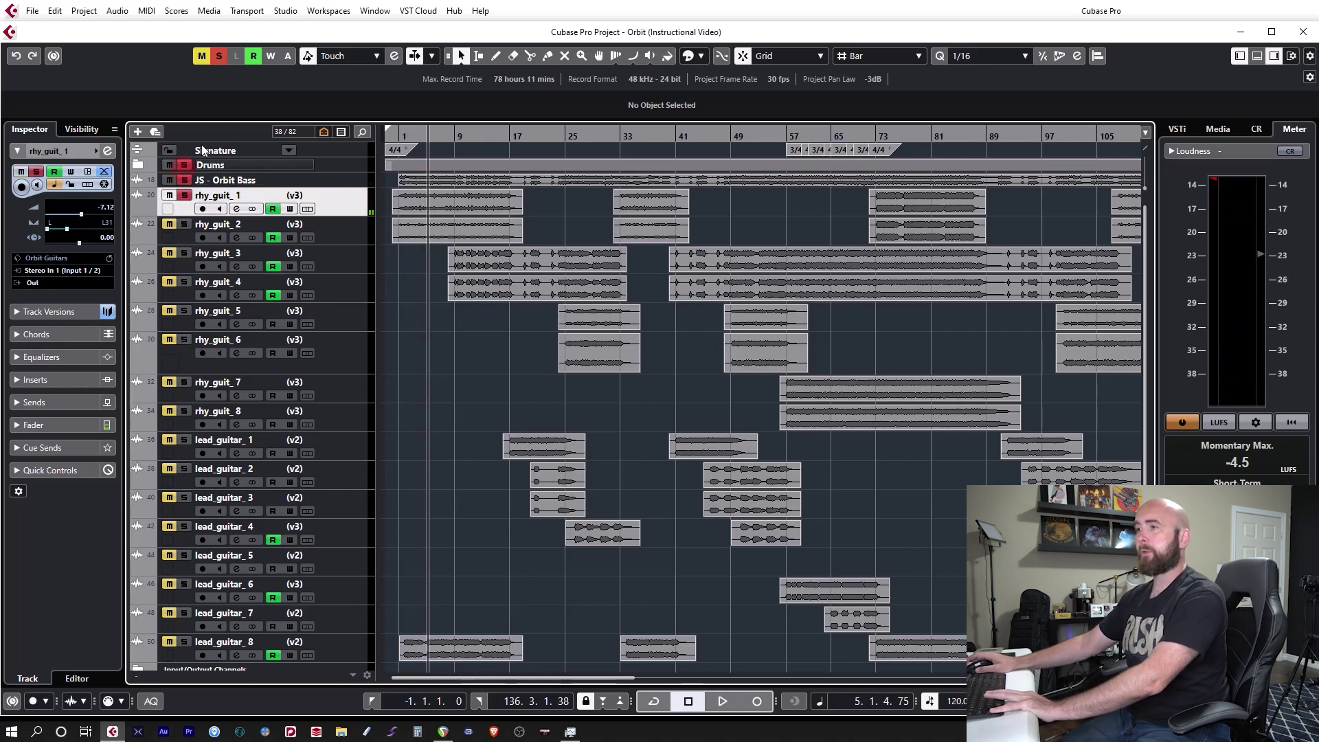
{"action": "key", "text": "Home"}
{"action": "key", "text": "space"}
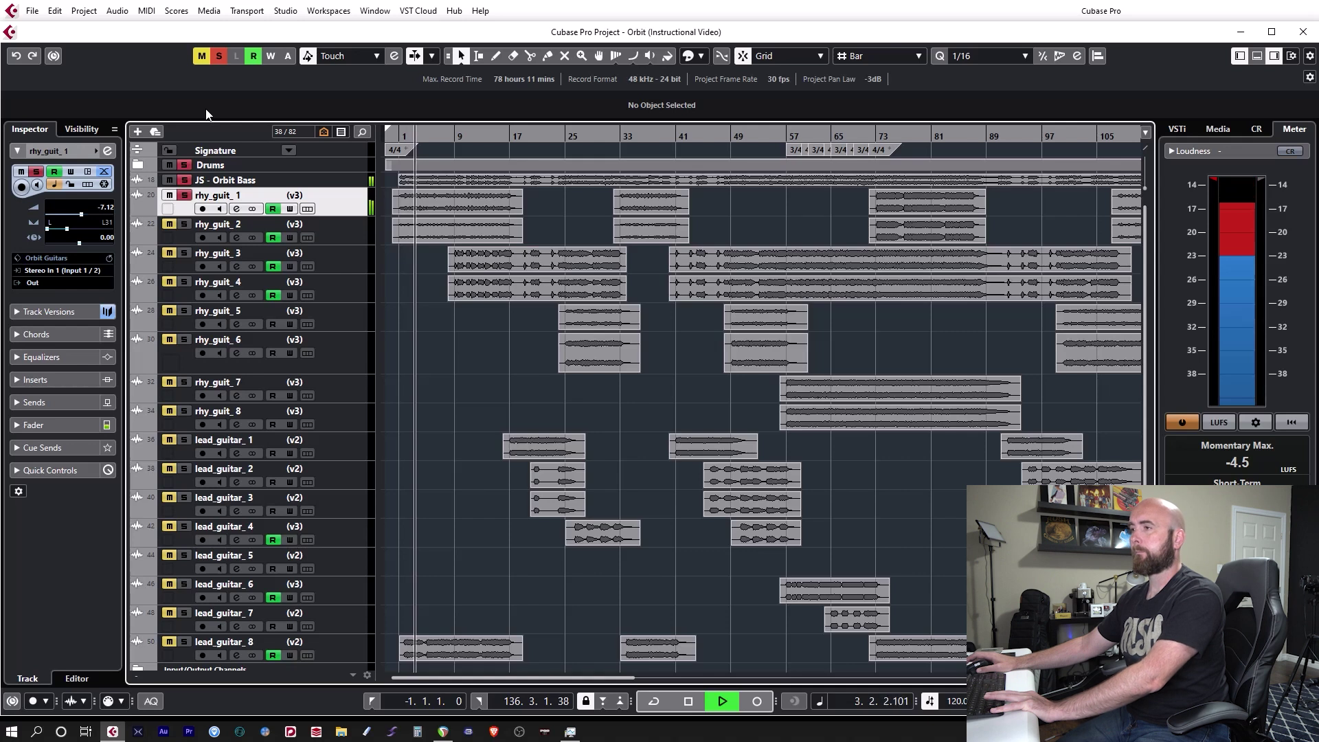
{"action": "key", "text": "space"}
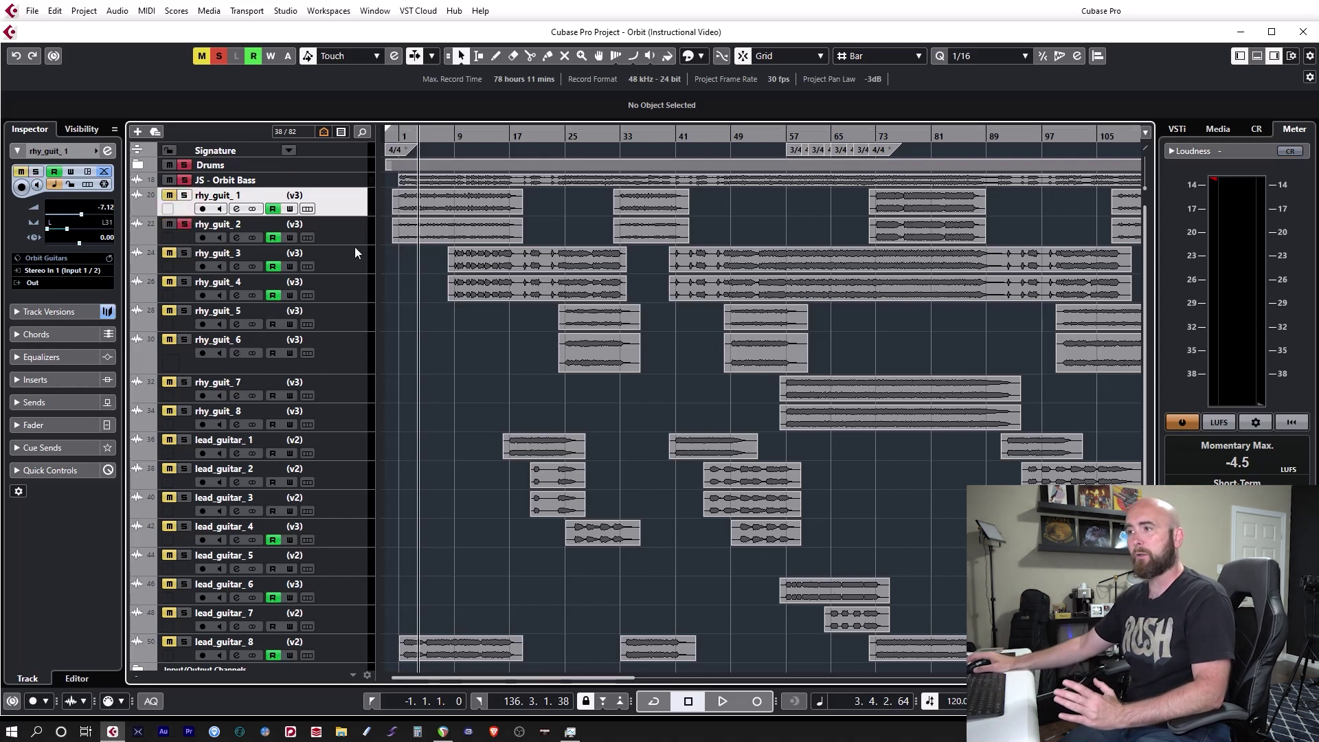
{"action": "left_click", "coordinate": [339, 224]}
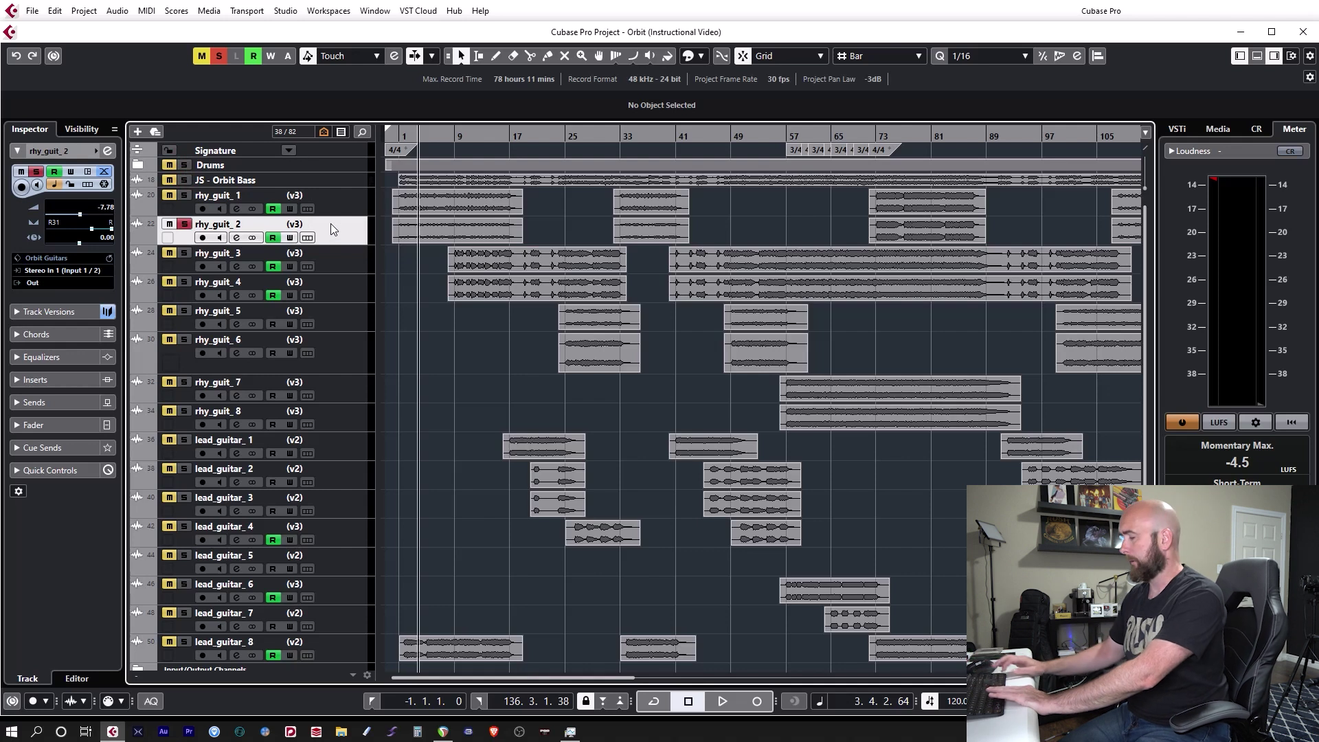
Step: Play rhy_guit_2 alone from the project start and stop
{"action": "key", "text": "Home"}
{"action": "key", "text": "space"}
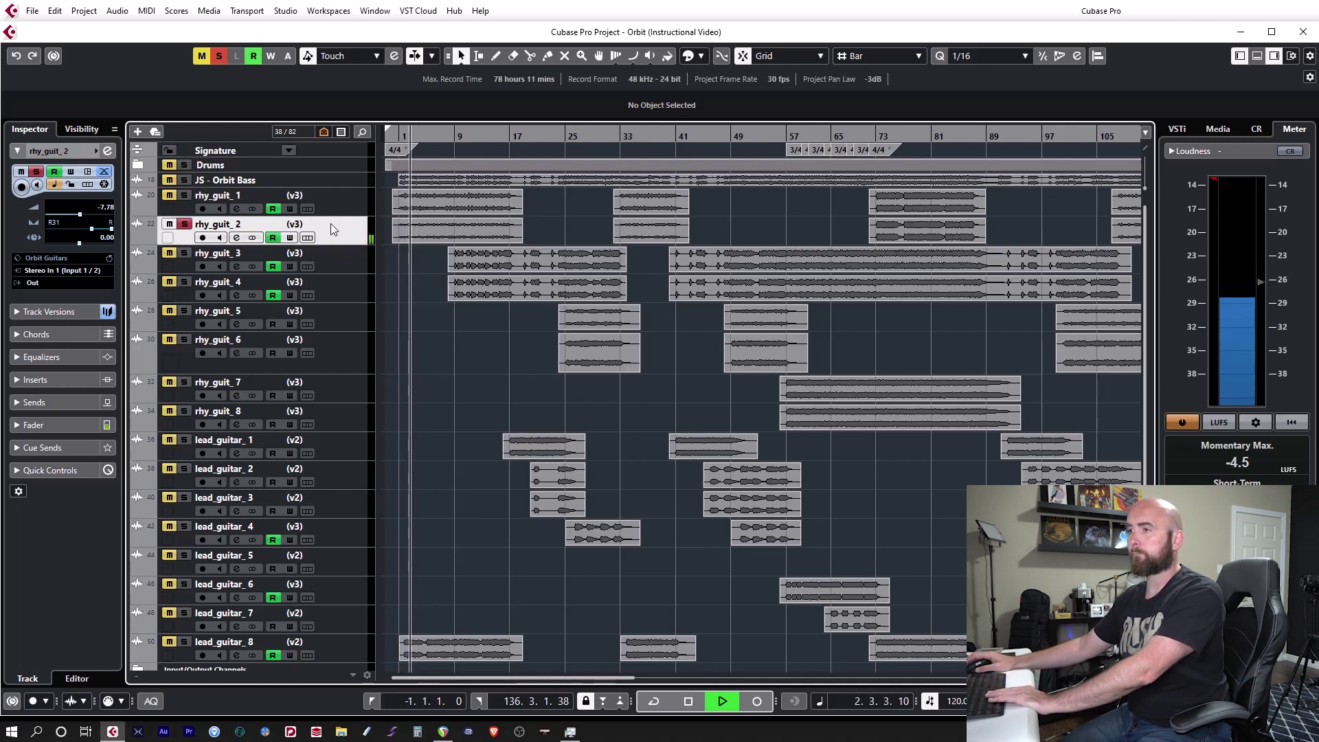
{"action": "key", "text": "space"}
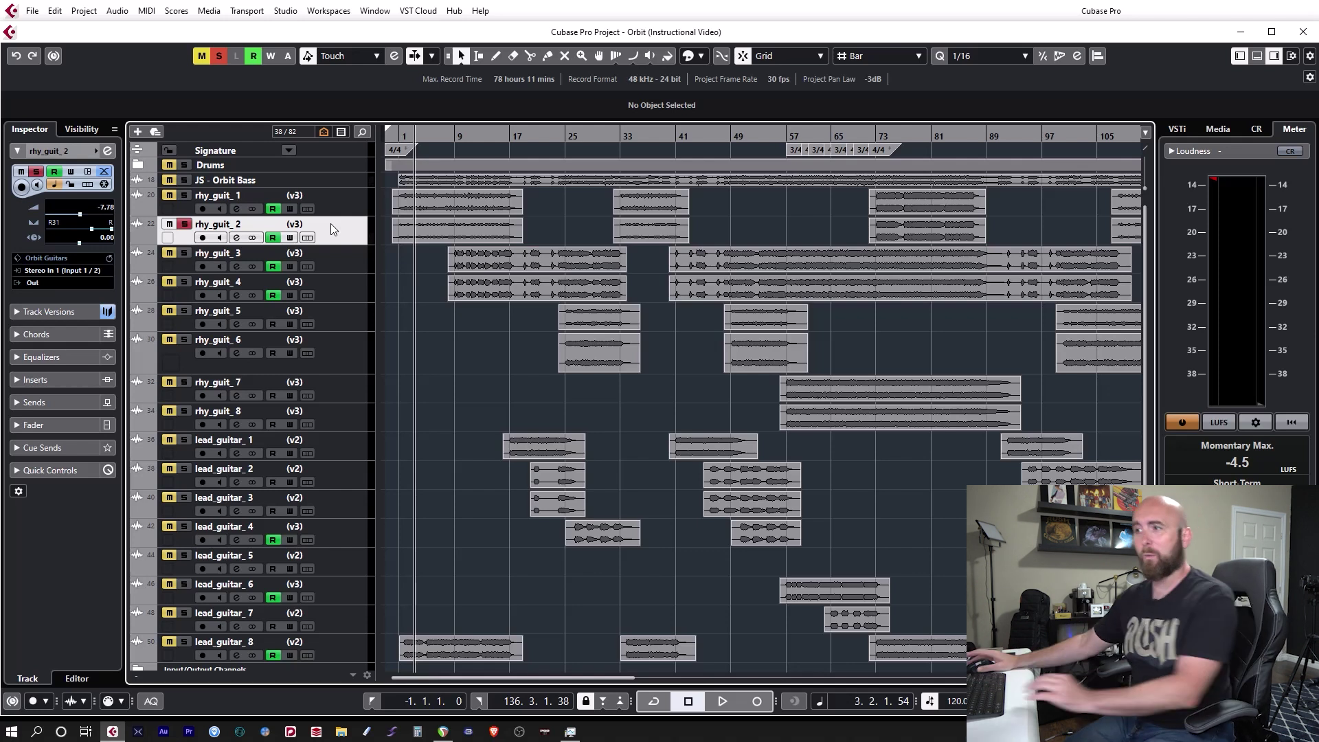
Step: Add rhy_guit_1 to the solo and play both rhythm guitars from the start
{"action": "left_click", "coordinate": [181, 196]}
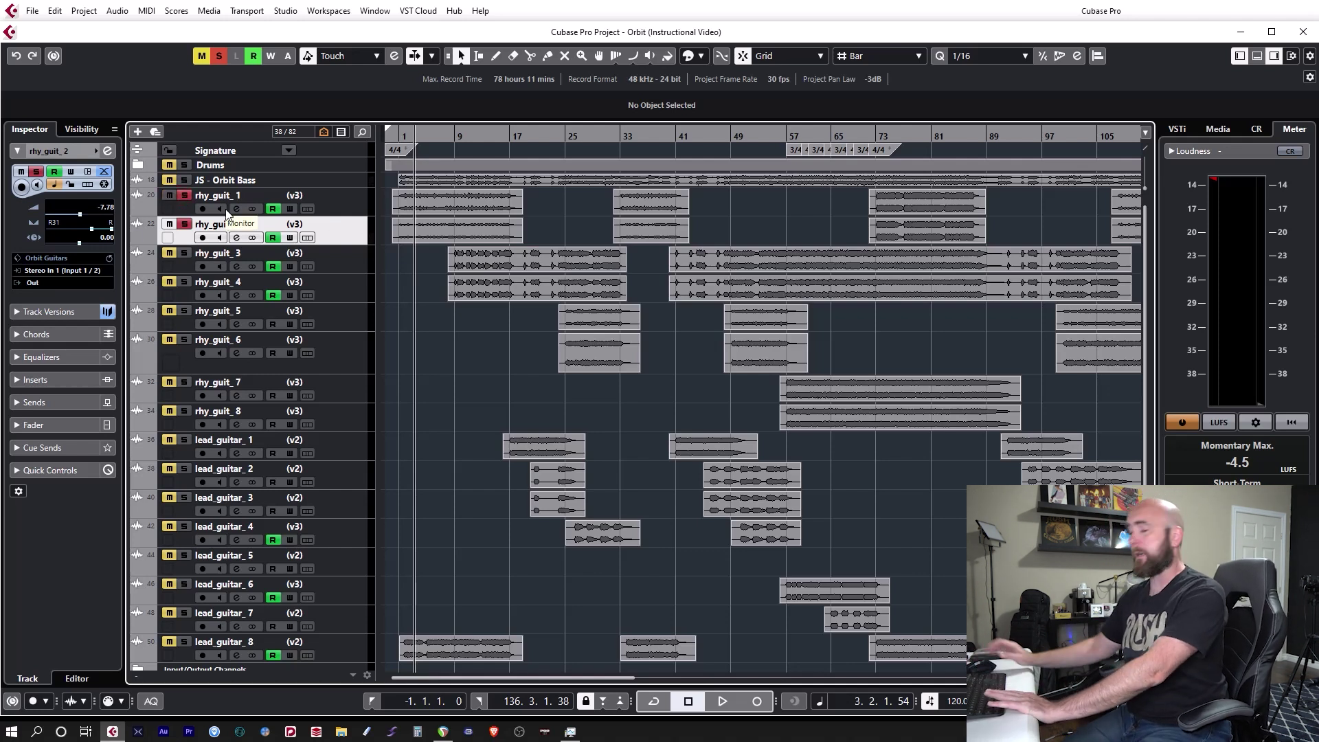
{"action": "key", "text": "Home"}
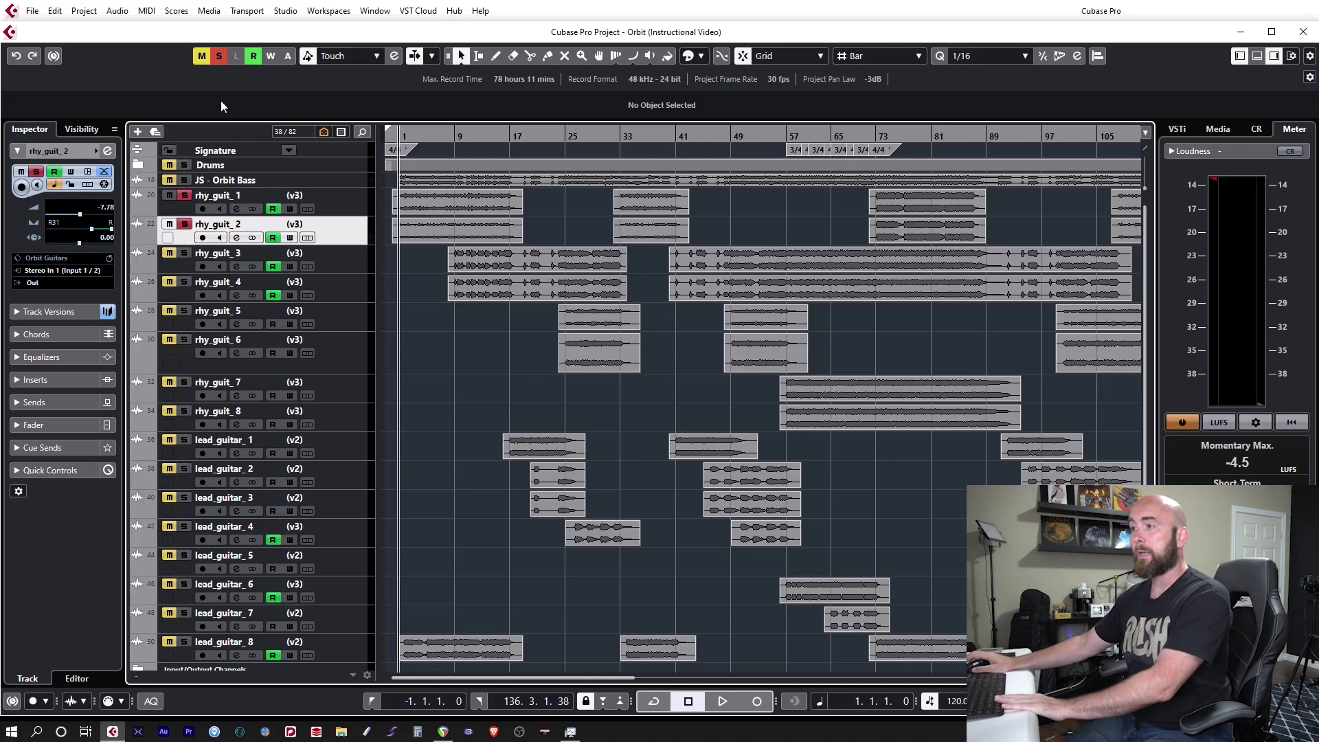
{"action": "key", "text": "space"}
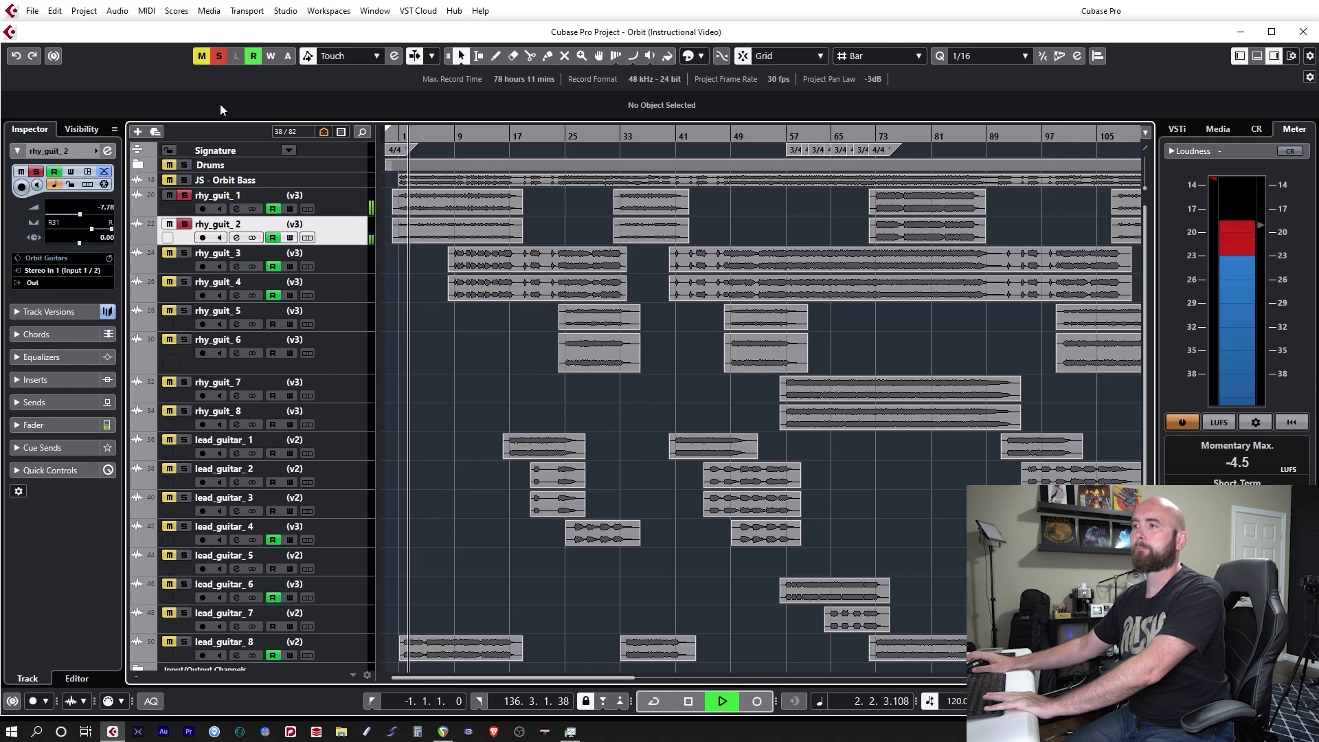
Step: Add the Drums folder and JS - Orbit Bass to the soloed rhythm guitars
{"action": "left_click", "coordinate": [185, 165]}
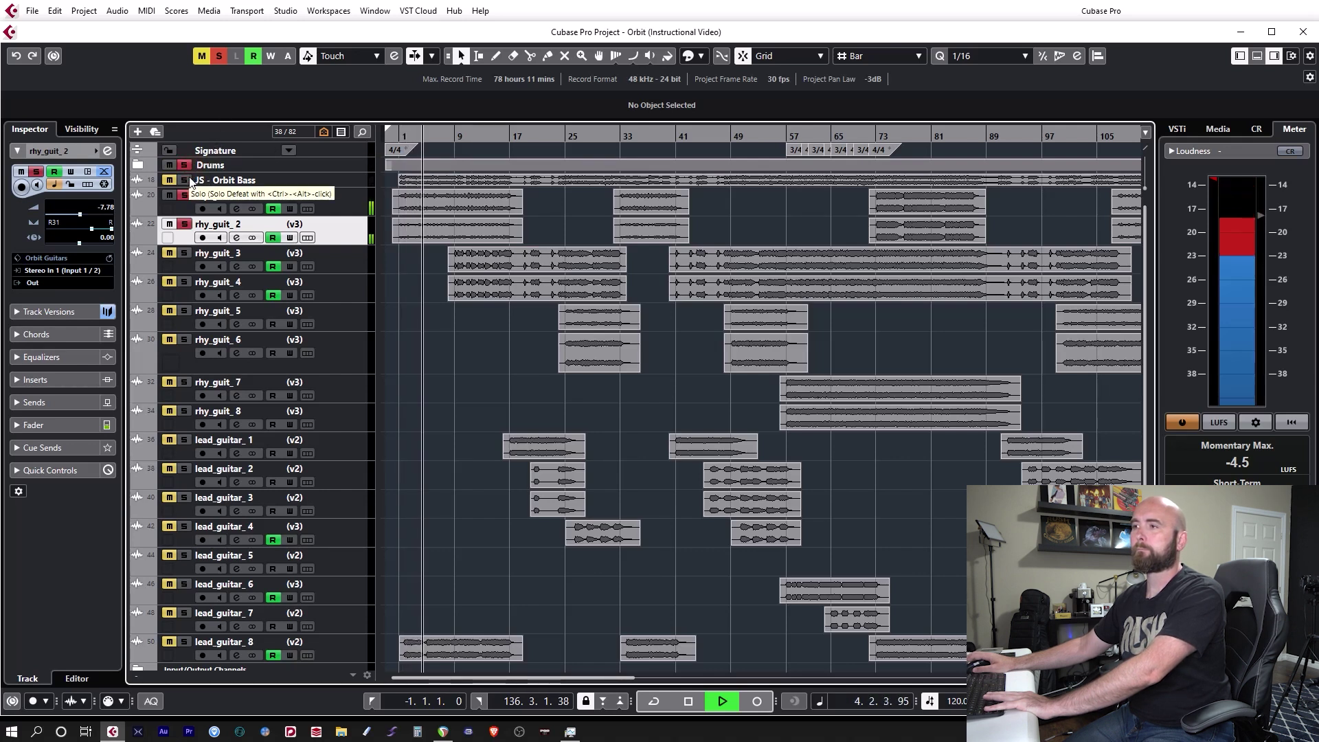
{"action": "left_click", "coordinate": [187, 179]}
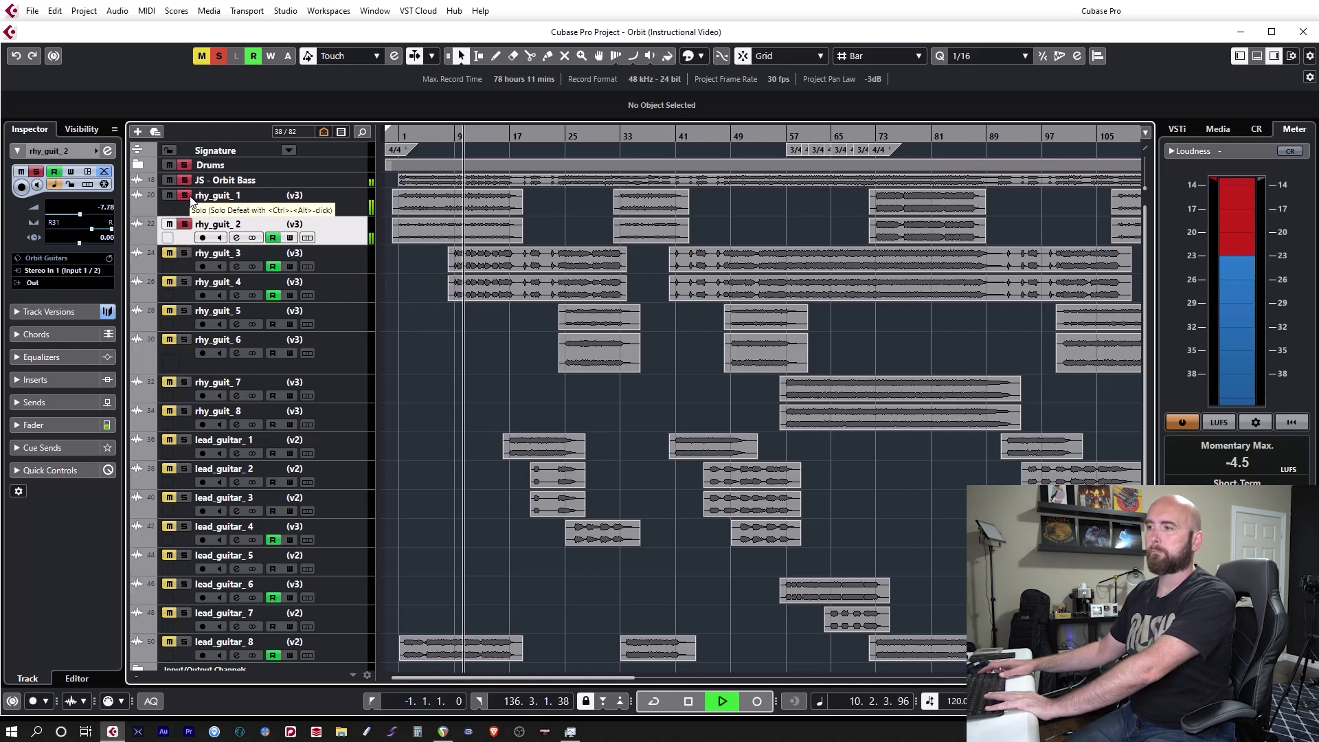
{"action": "key", "text": "space"}
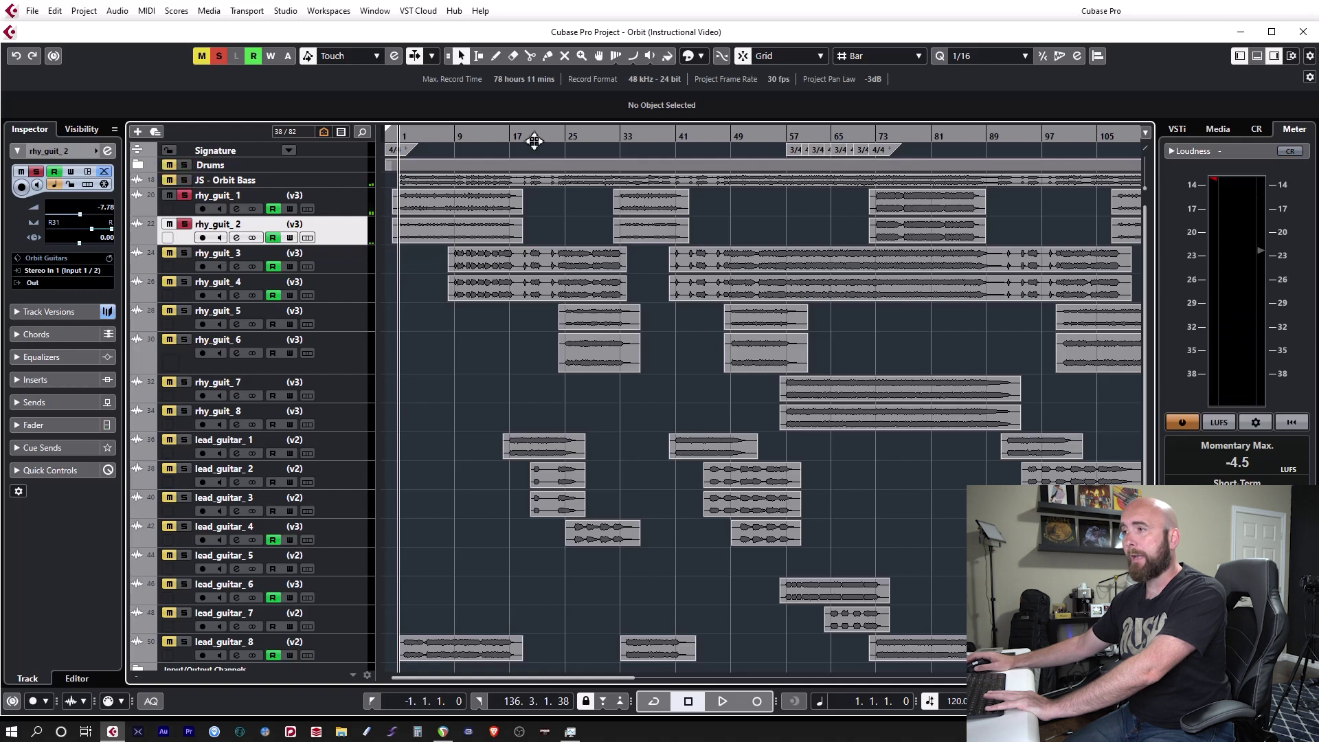
Step: Audition the soloed tracks from bar 16, then again from near bar 1
{"action": "left_click_drag", "start_coordinate": [517, 139], "coordinate": [499, 162]}
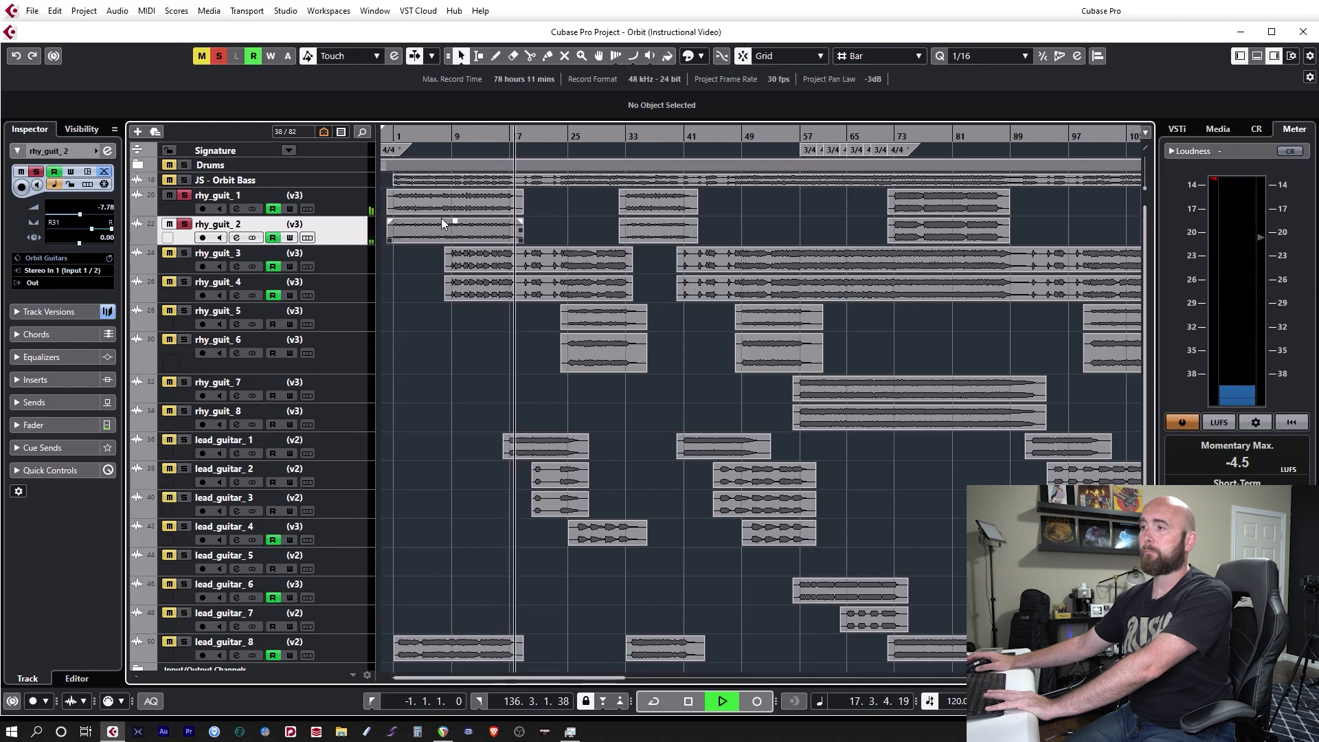
{"action": "key", "text": "space"}
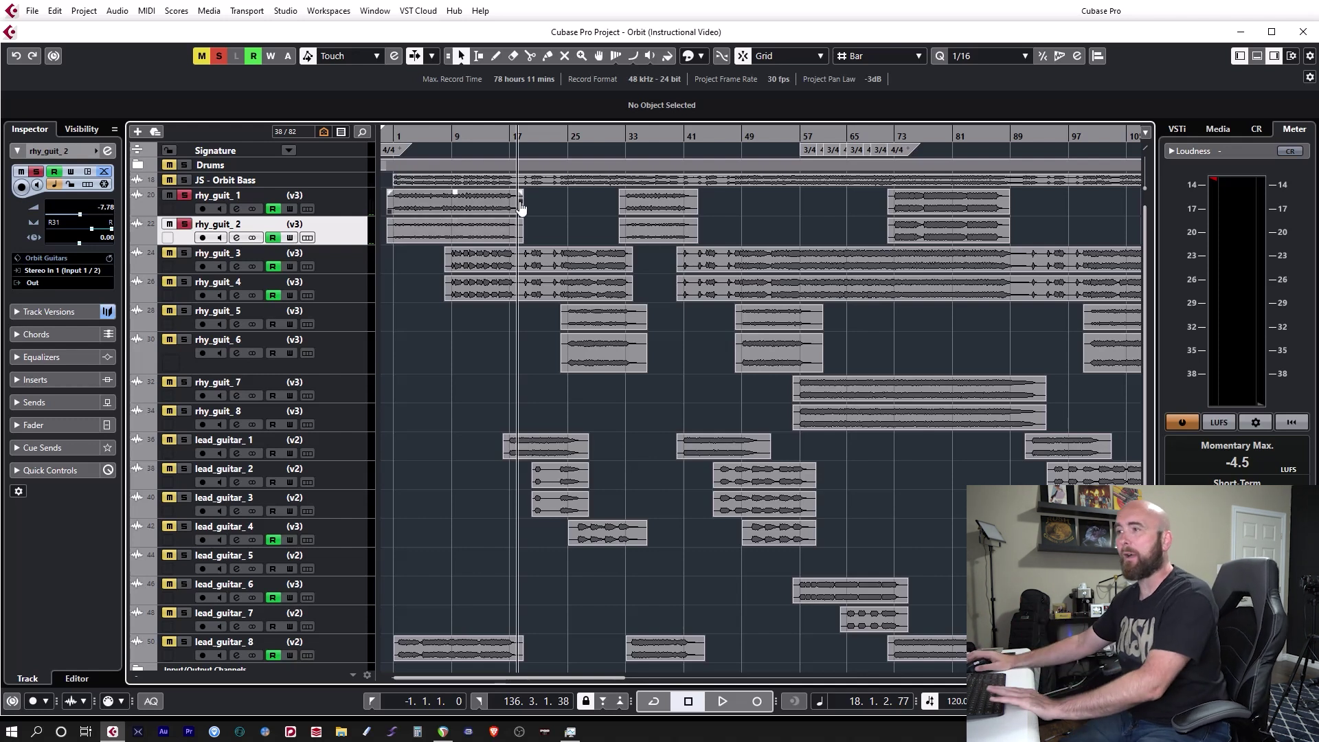
{"action": "left_click_drag", "start_coordinate": [412, 135], "coordinate": [405, 148]}
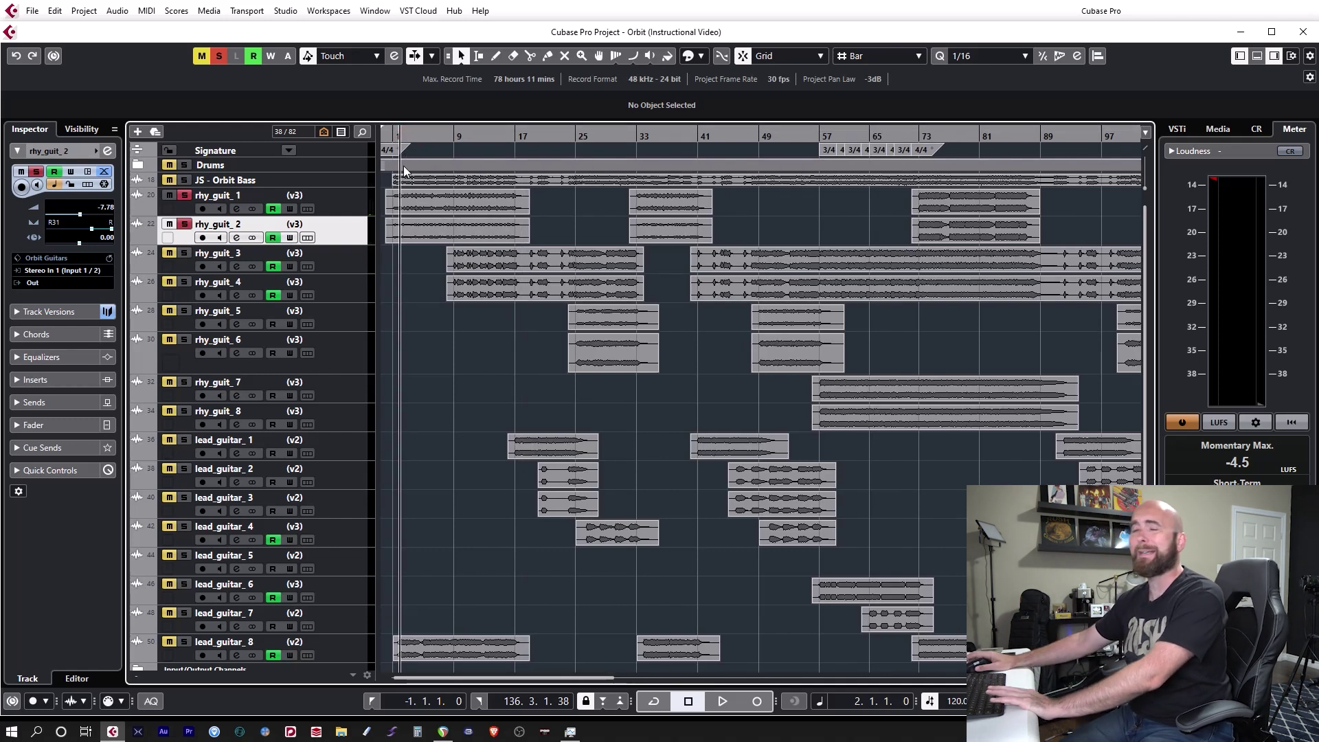
{"action": "key", "text": "space"}
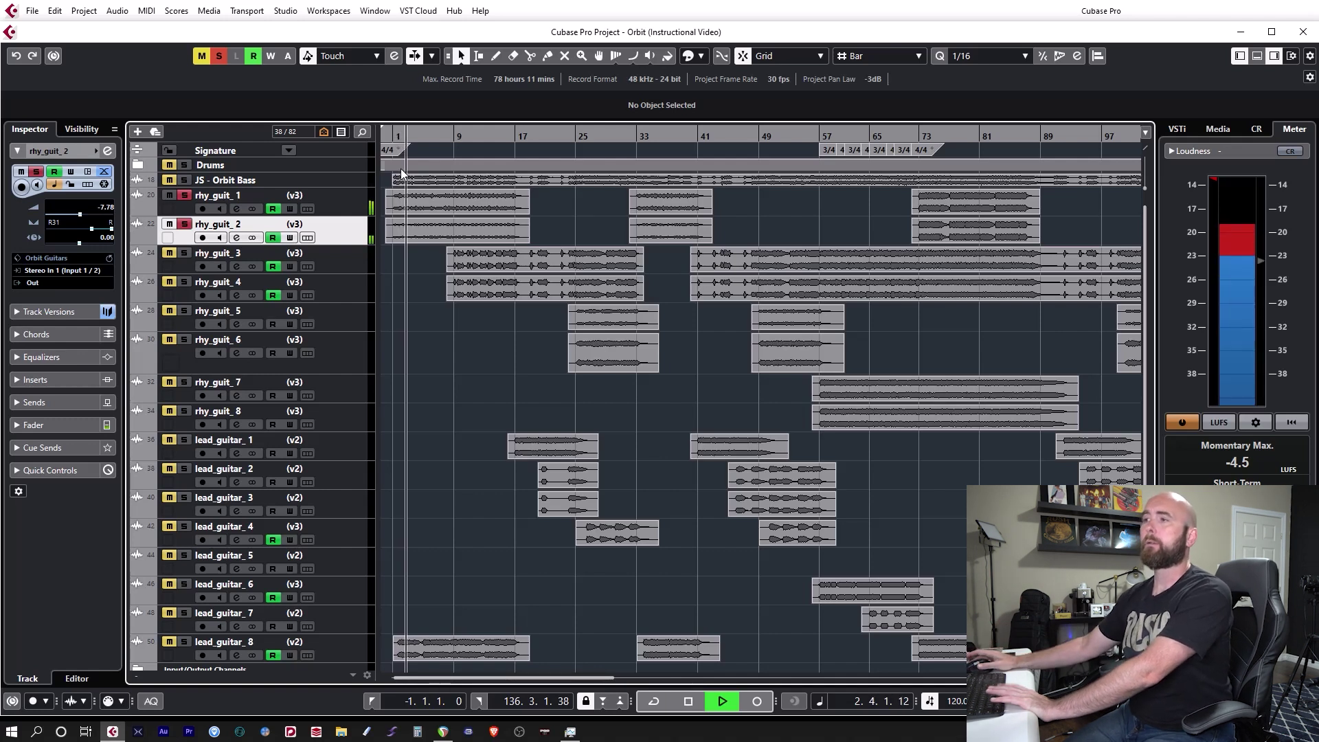
{"action": "key", "text": "space"}
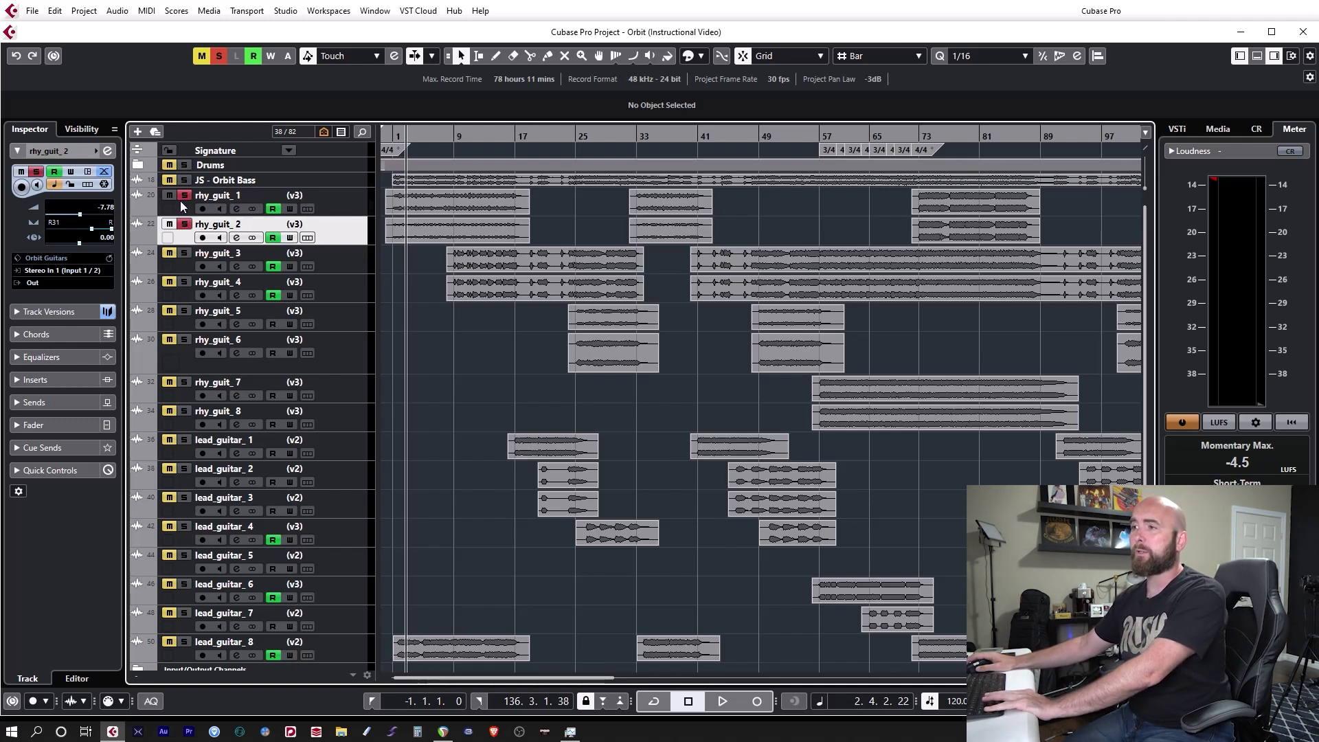
Step: Change the solos on rhy_guit_2 and lead_guitar_8 and play from bar 1
{"action": "left_click", "coordinate": [184, 224]}
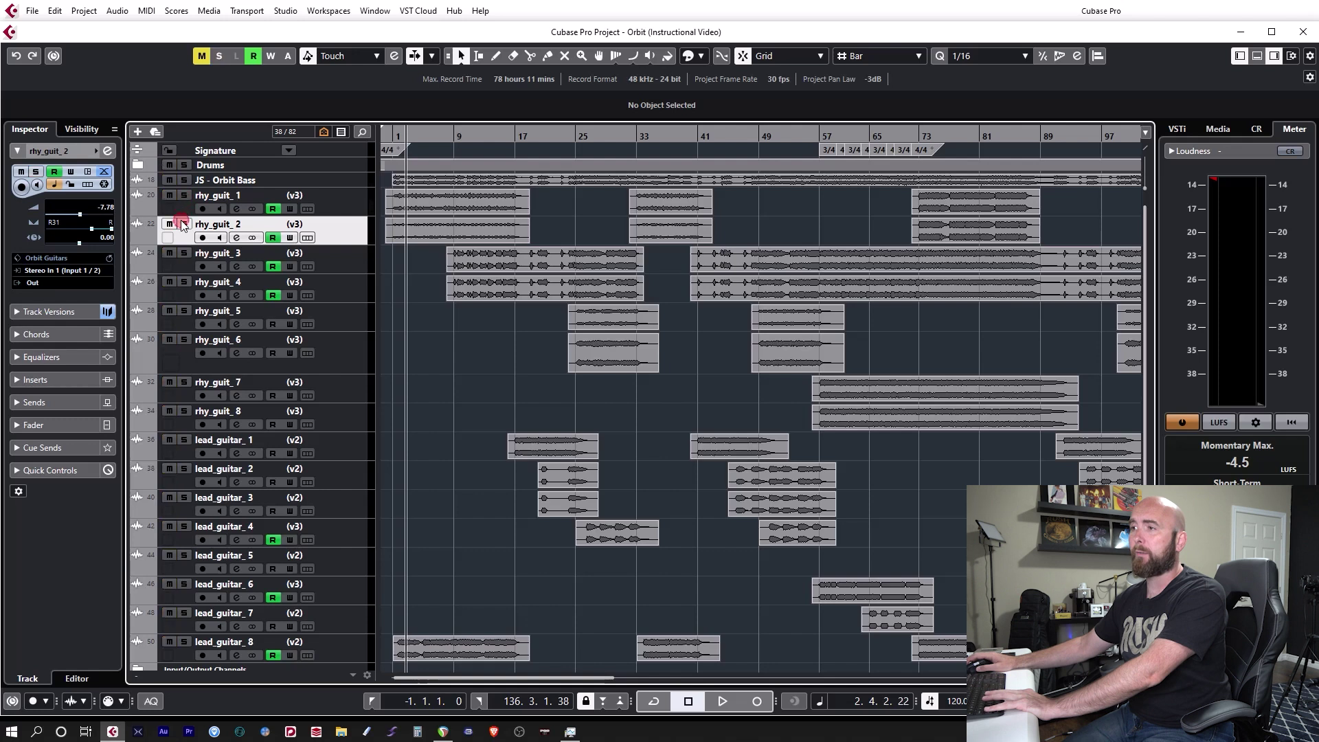
{"action": "left_click", "coordinate": [183, 642]}
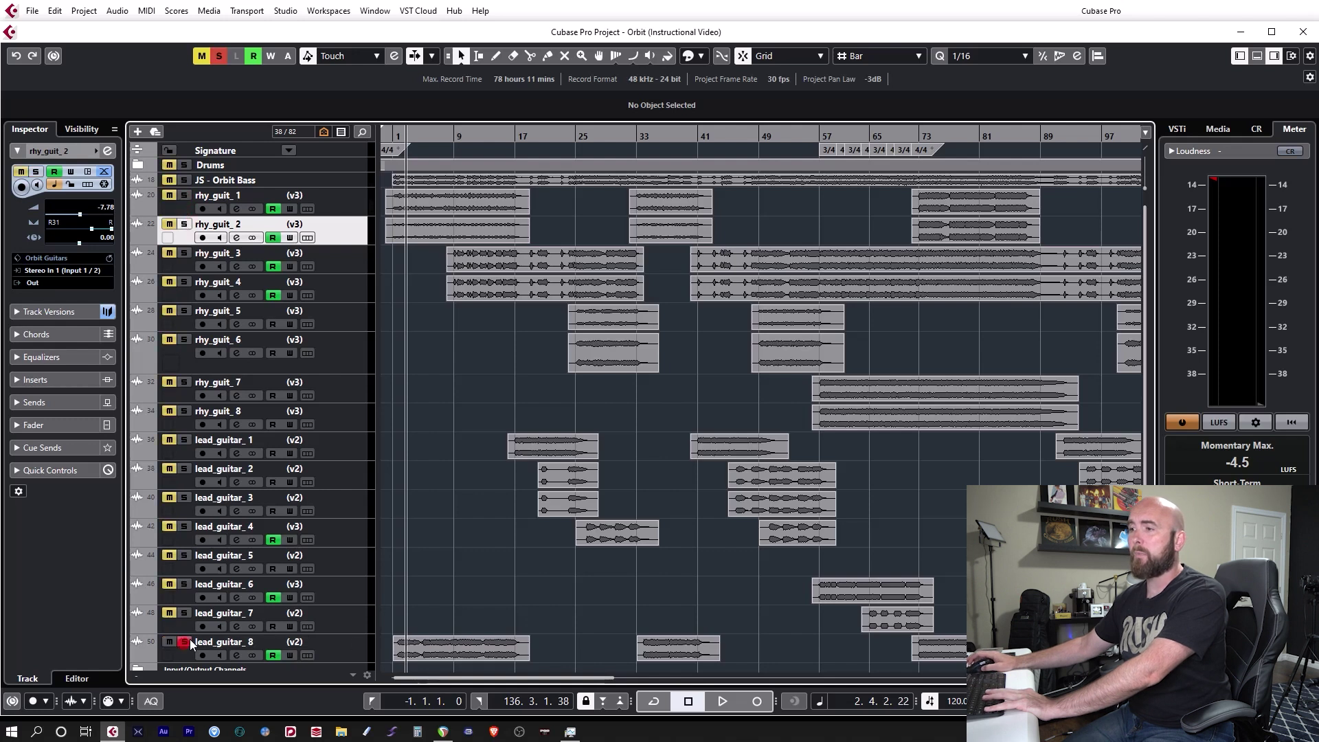
{"action": "left_click", "coordinate": [395, 136]}
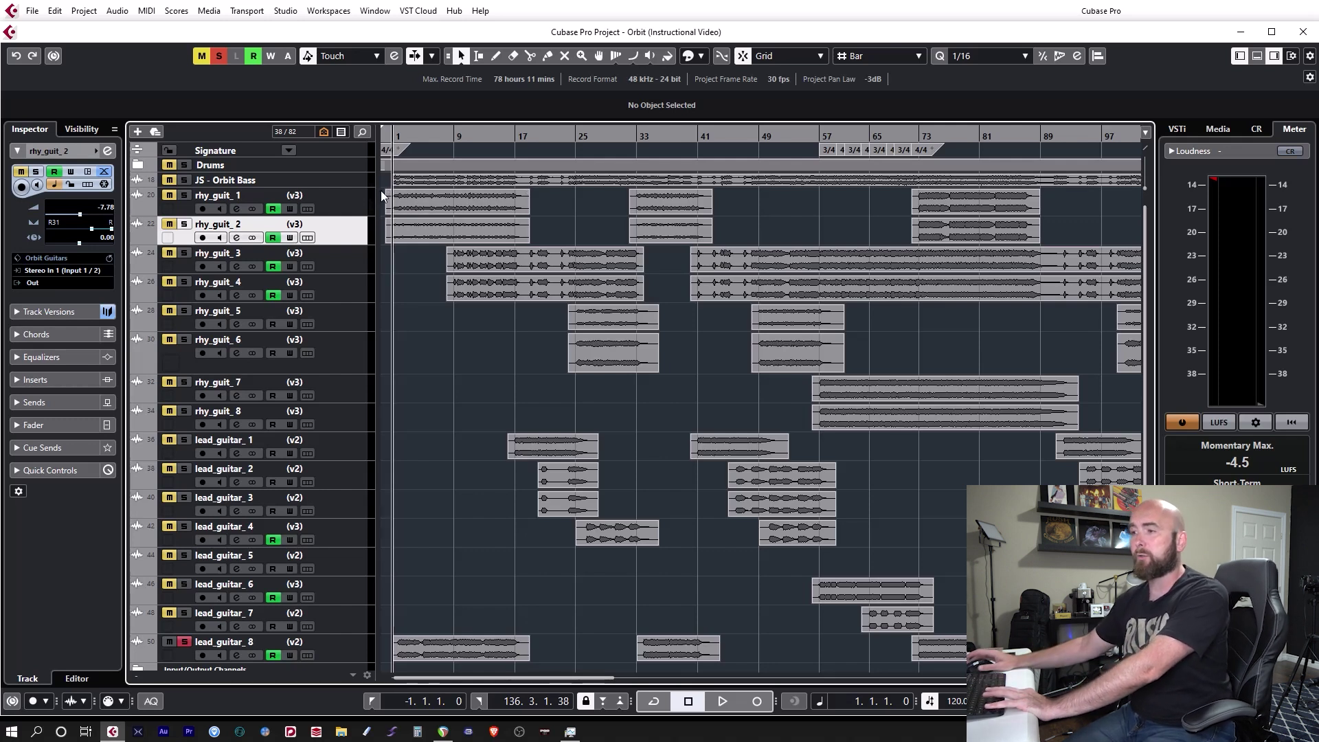
{"action": "key", "text": "space"}
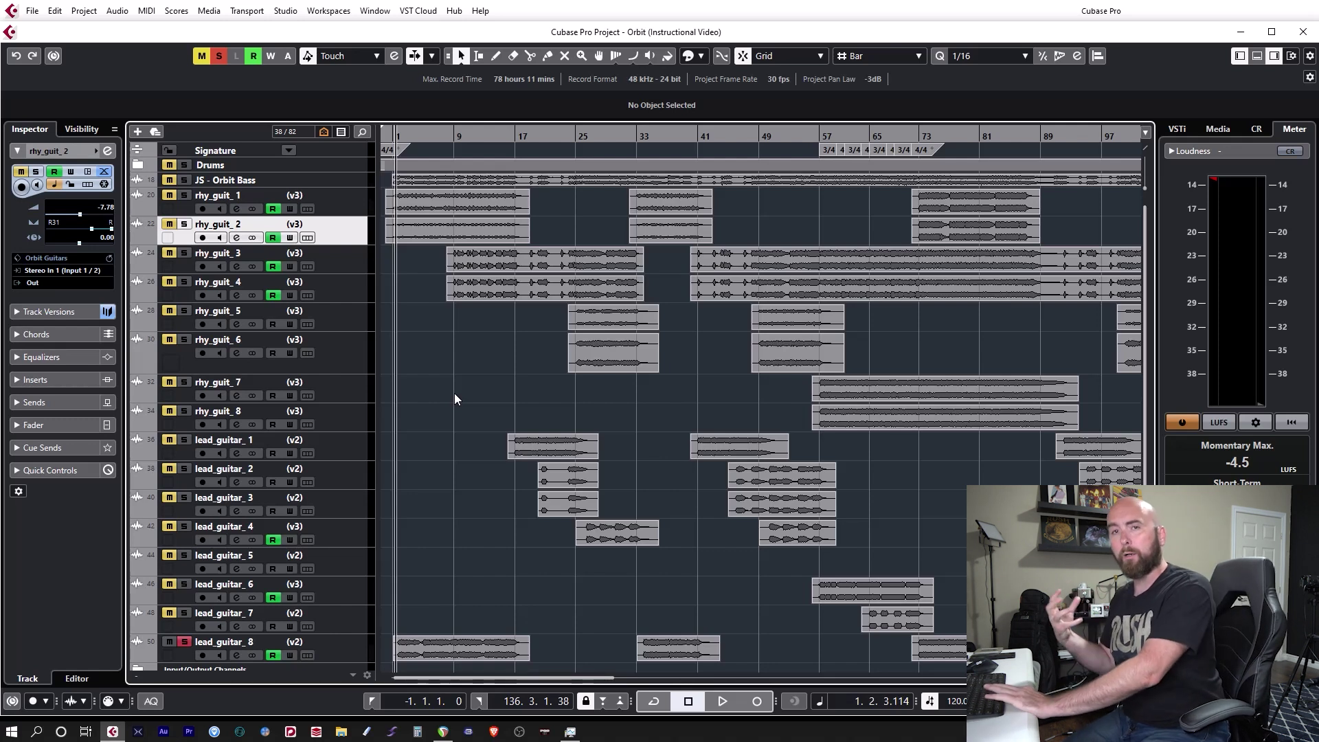
{"action": "key", "text": "space"}
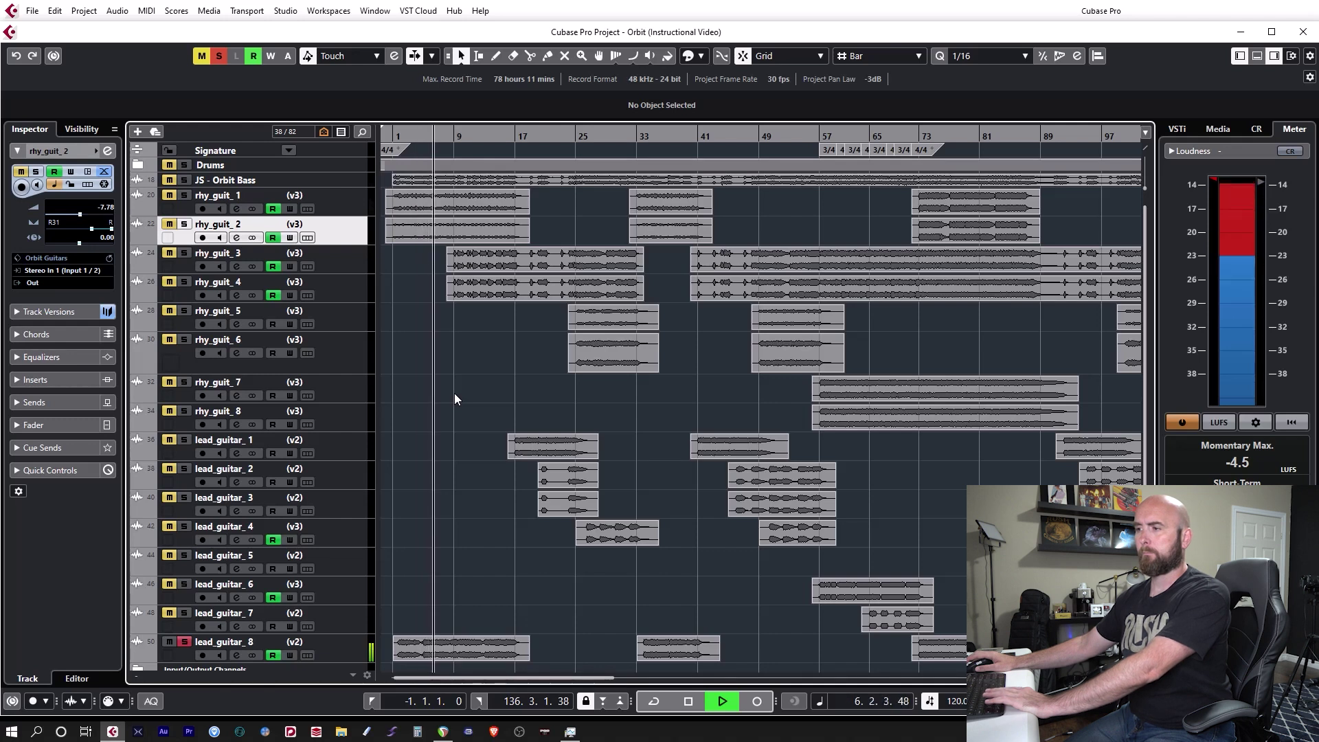
{"action": "key", "text": "space"}
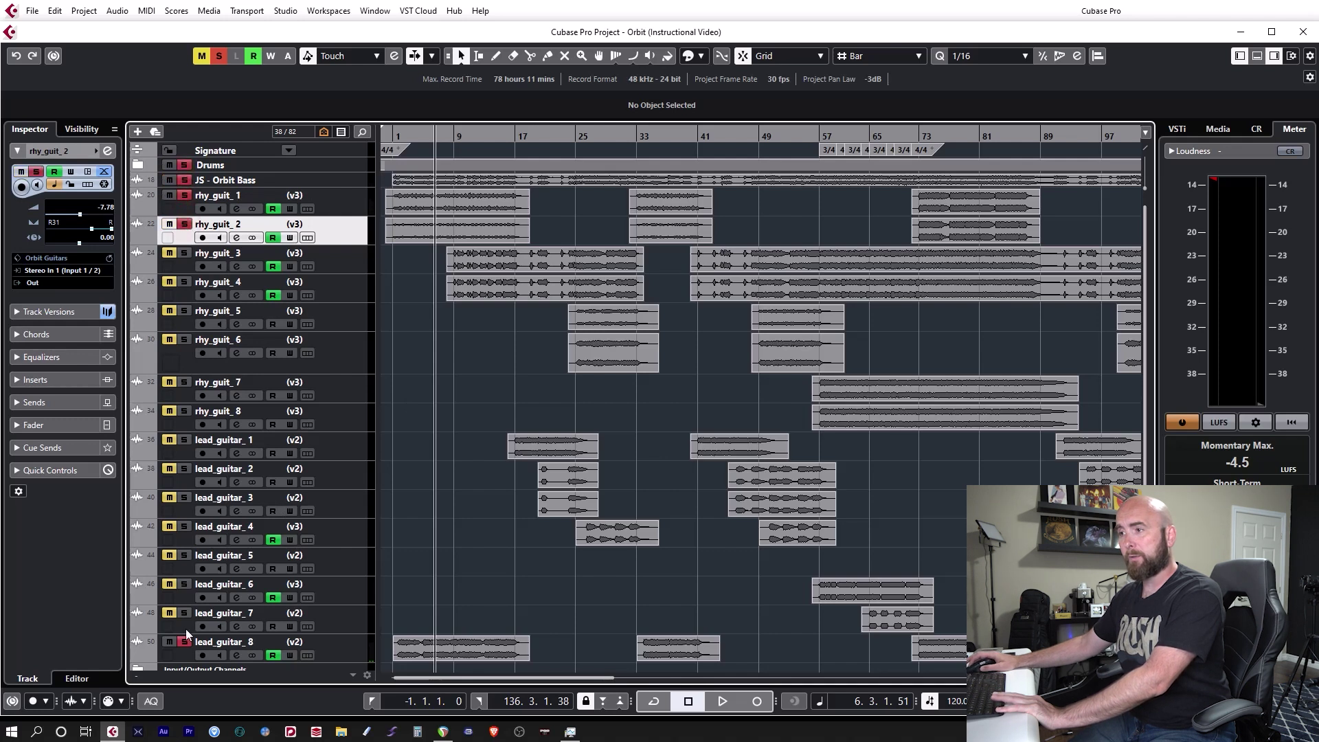
Step: Replay the soloed rhythm guitars from the project start, stopping near bar 2
{"action": "key", "text": "Home"}
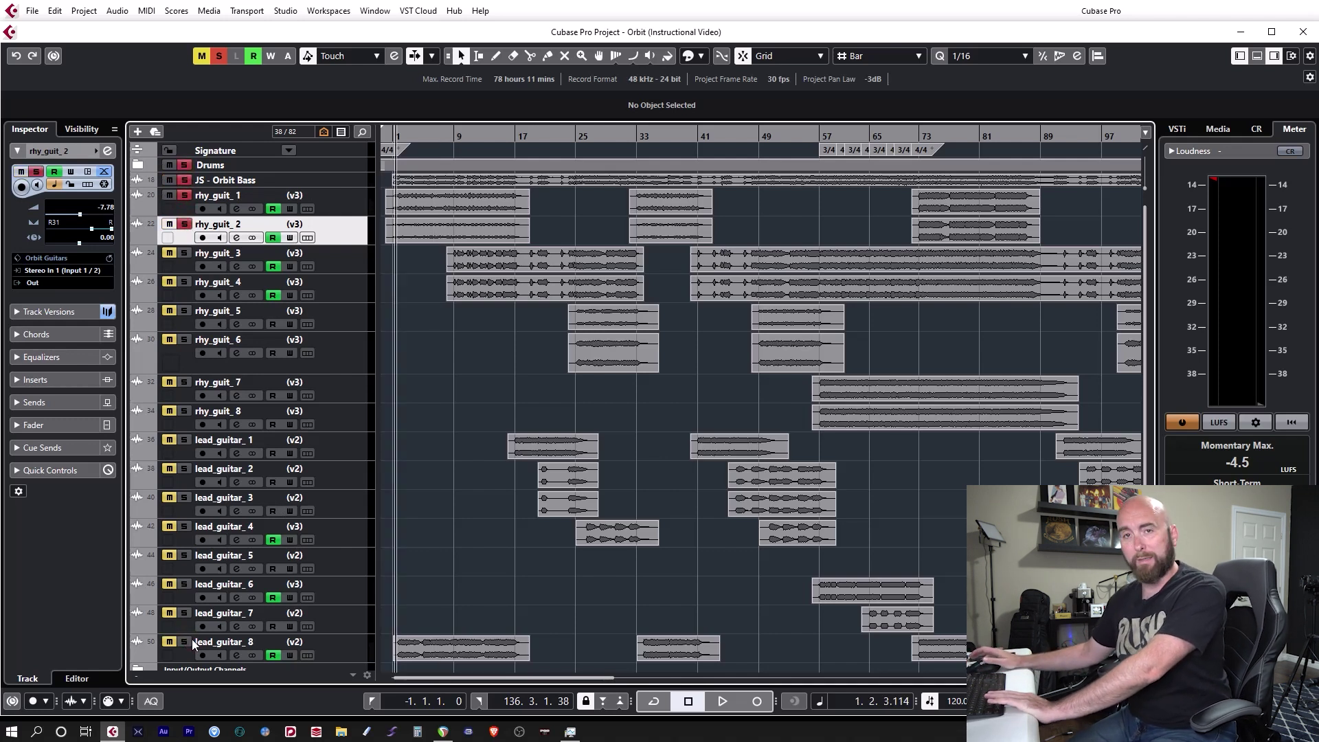
{"action": "key", "text": "space"}
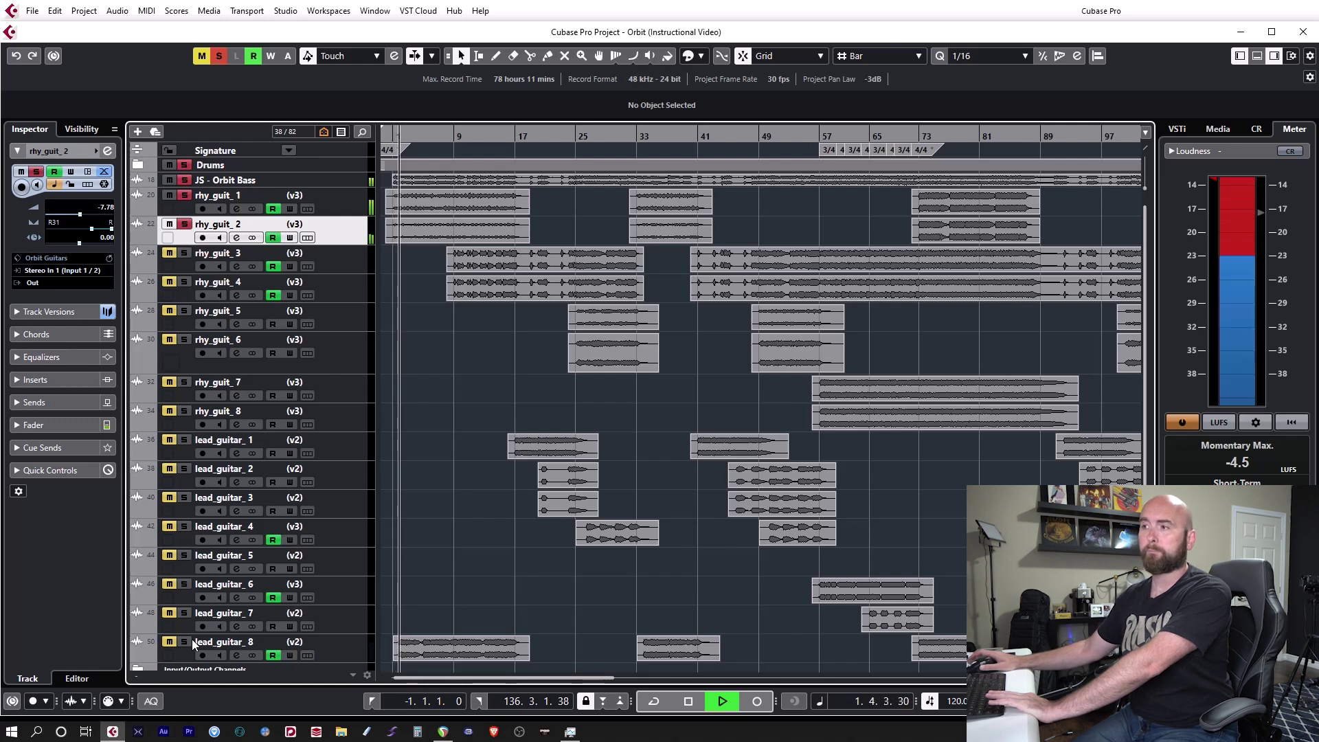
{"action": "key", "text": "space"}
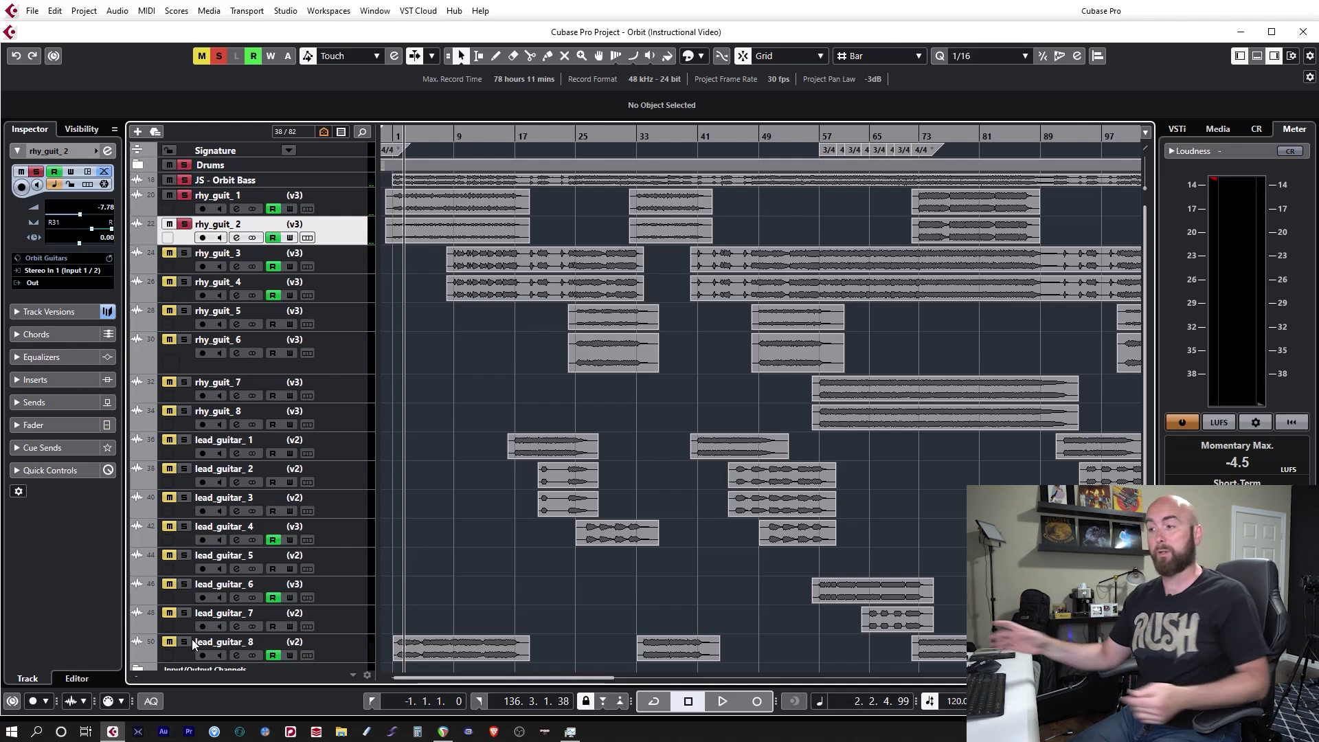
Step: Clear all solos, stop playback, and solo rhy_guit_3 and rhy_guit_4
{"action": "left_click", "coordinate": [219, 56]}
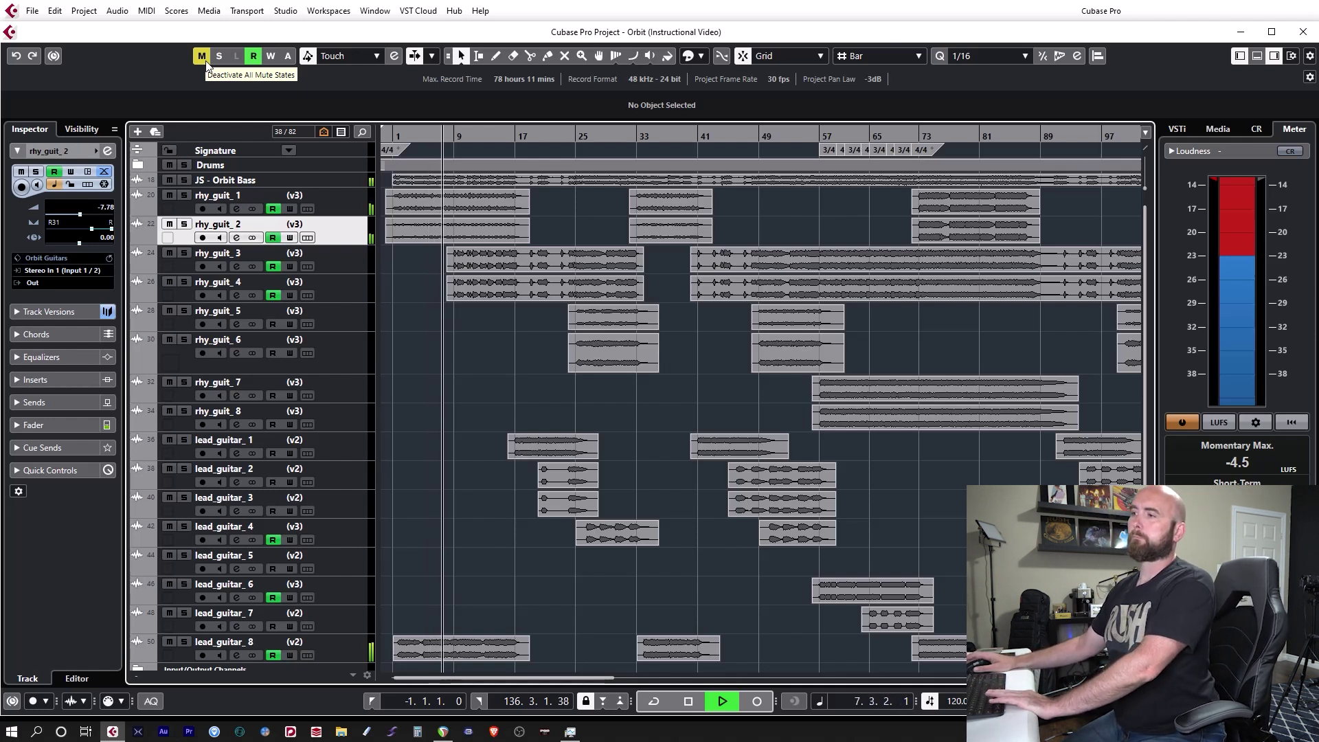
{"action": "key", "text": "space"}
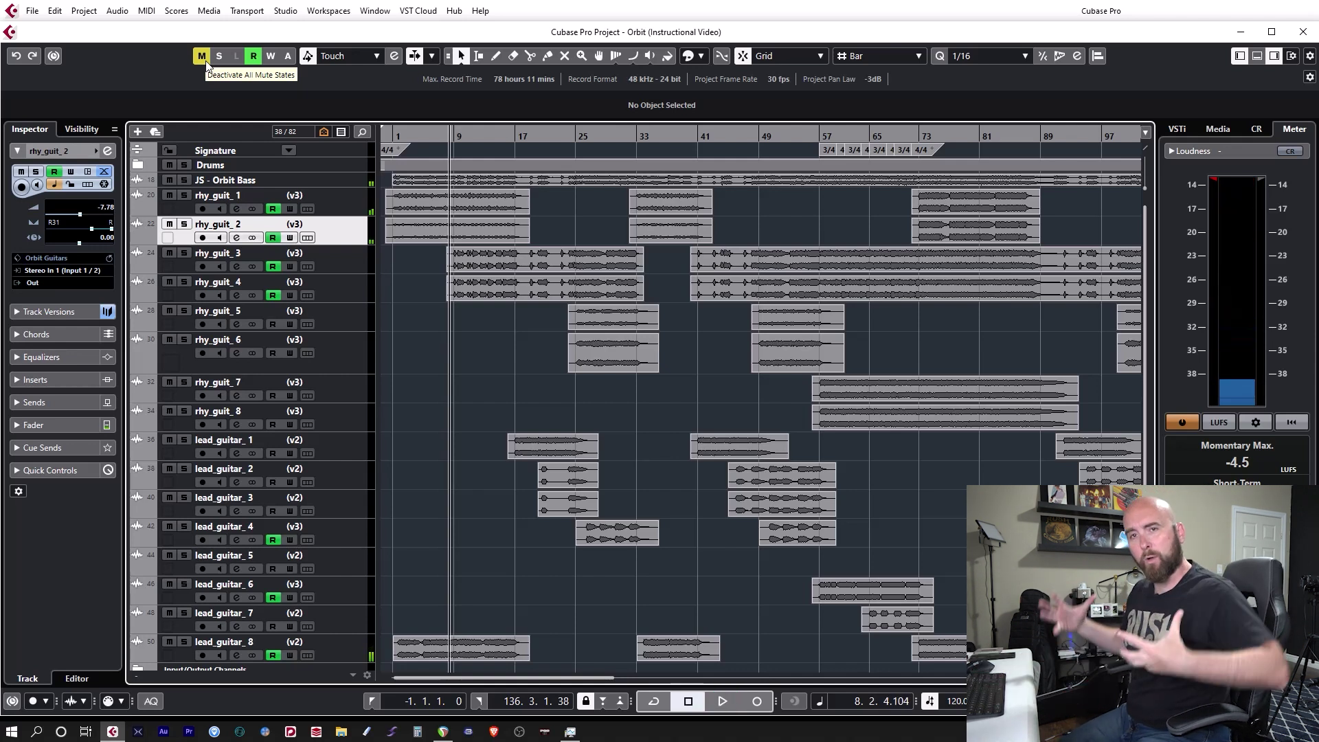
{"action": "left_click", "coordinate": [184, 253]}
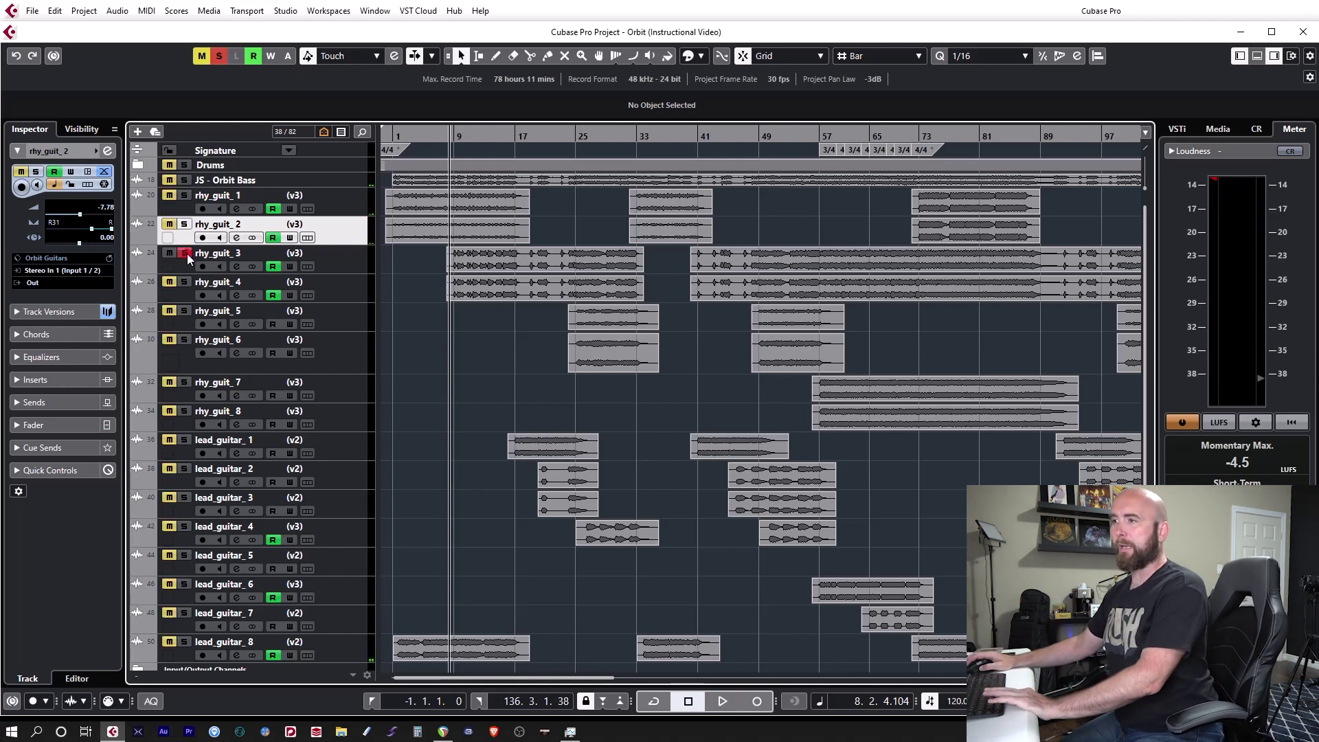
{"action": "left_click", "coordinate": [184, 282]}
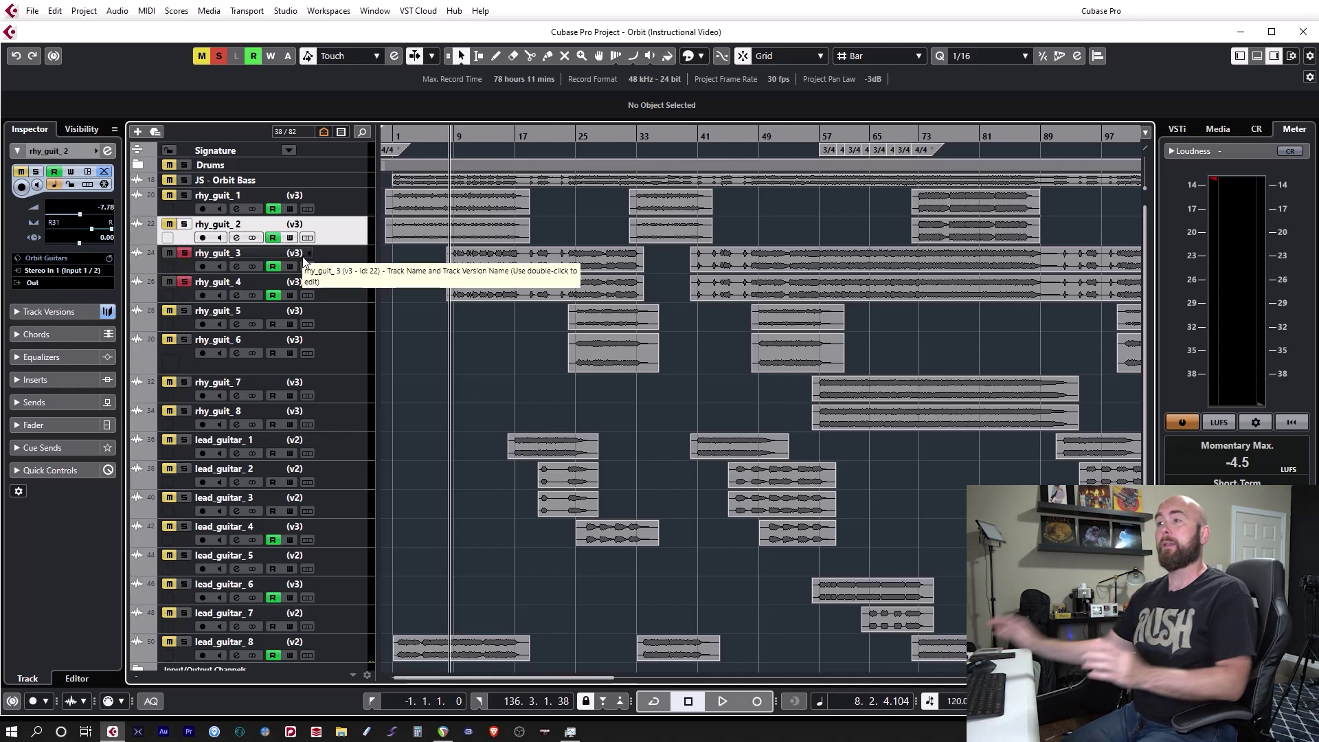
Step: Check the pans (rhy_guit_3 left 50, rhy_guit_4 right 50) and audition around bars 14–17
{"action": "left_click", "coordinate": [325, 265]}
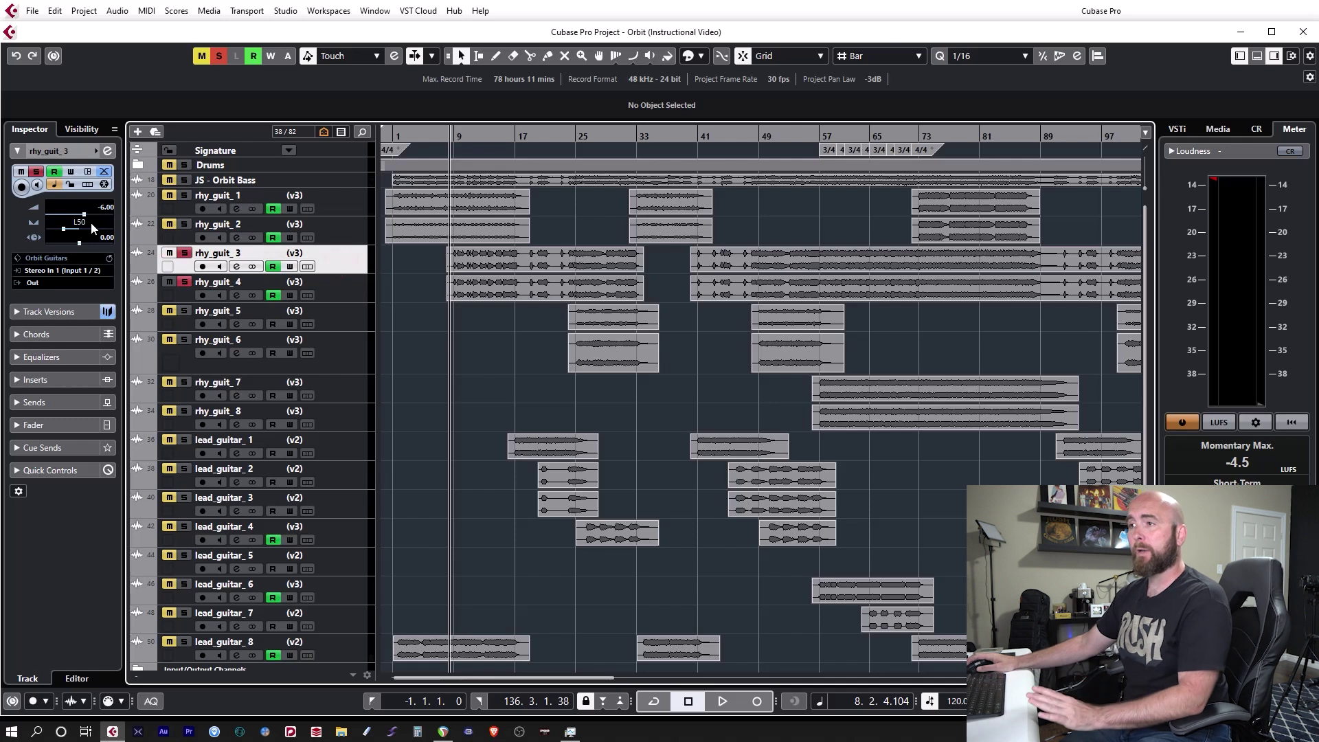
{"action": "left_click", "coordinate": [337, 299]}
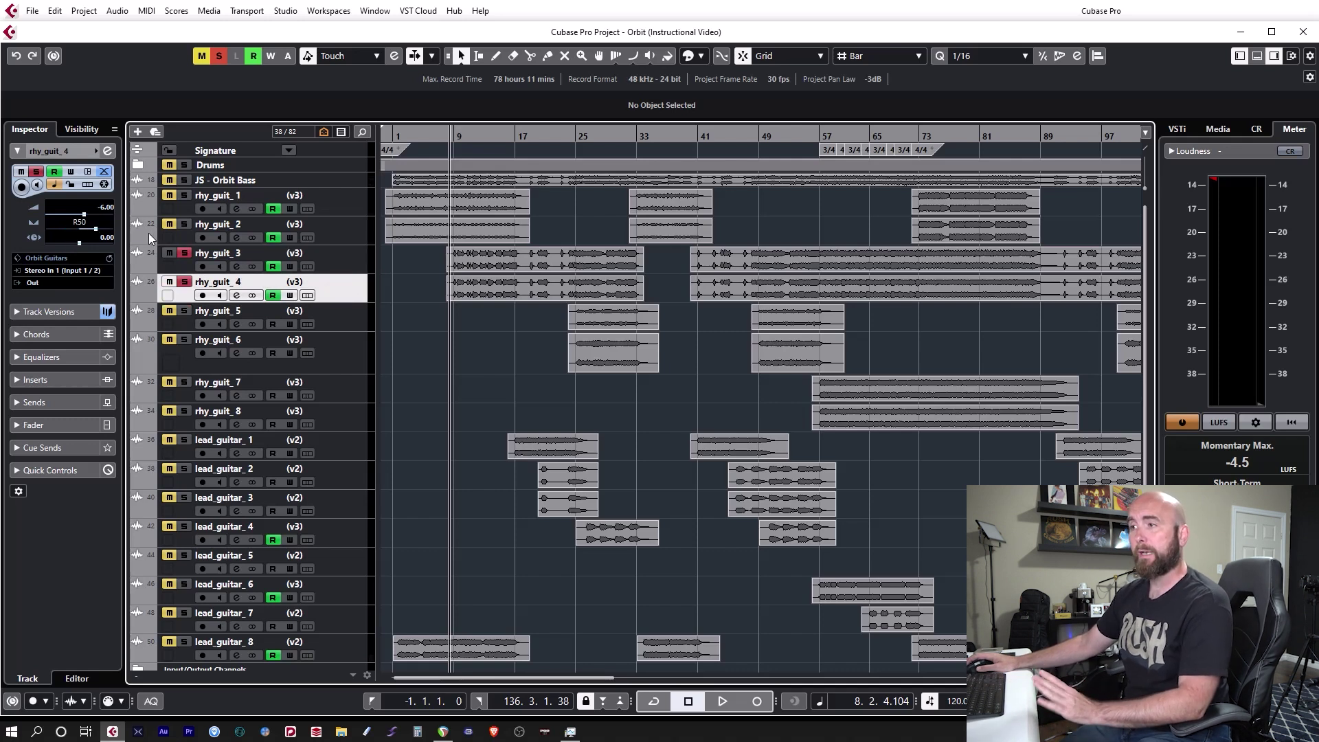
{"action": "left_click", "coordinate": [342, 272]}
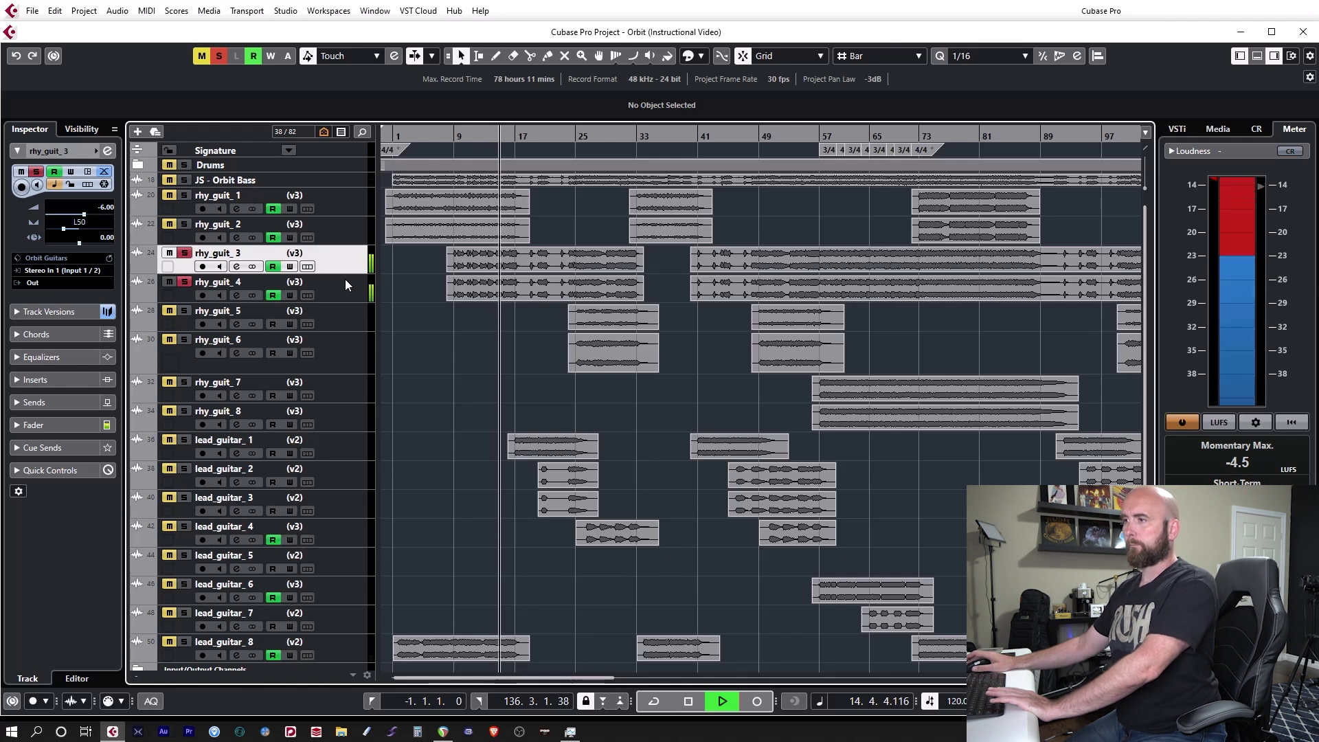
{"action": "key", "text": "space"}
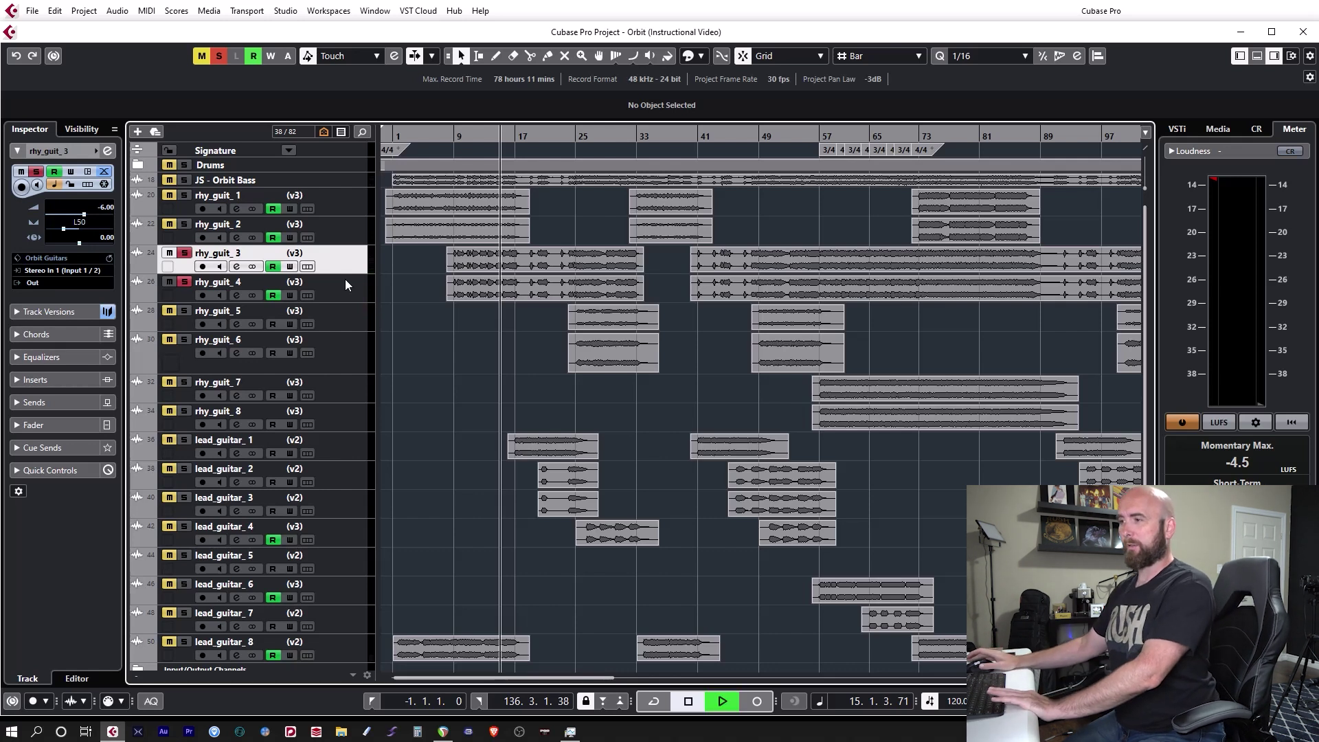
{"action": "key", "text": "space"}
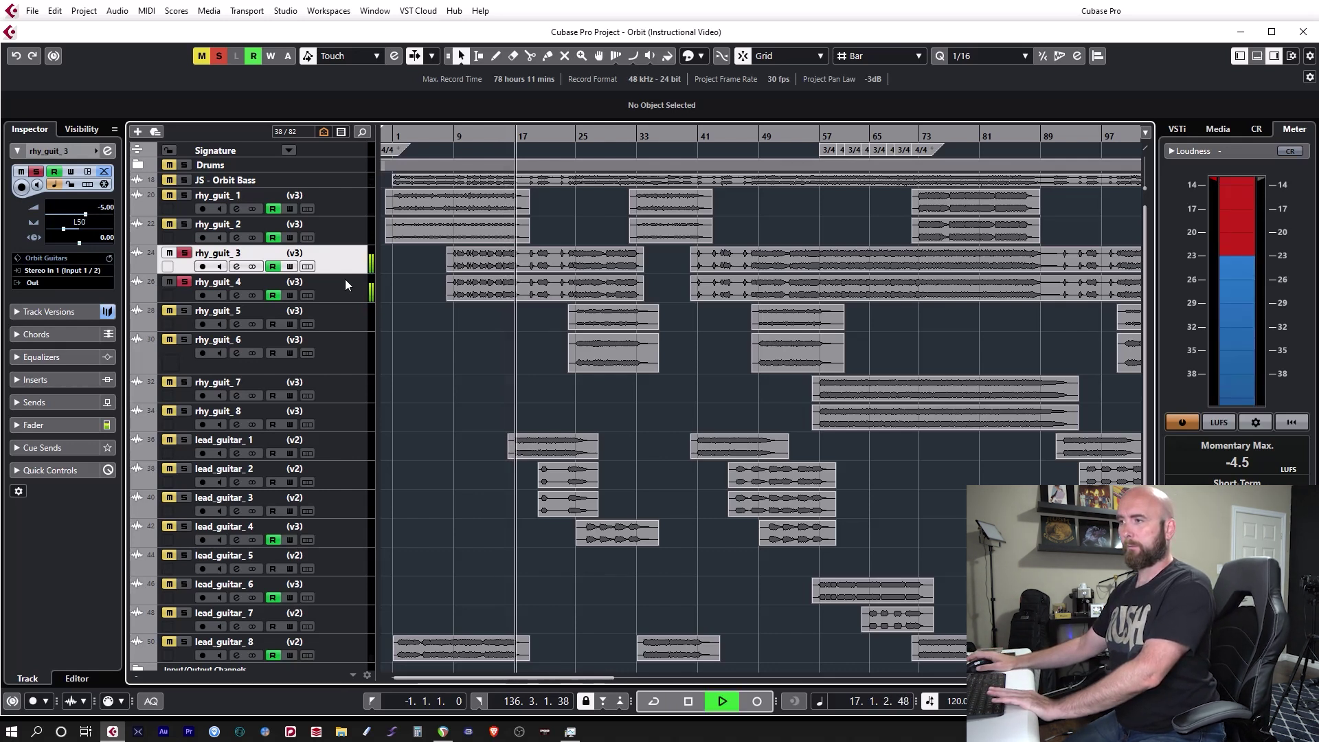
{"action": "key", "text": "space"}
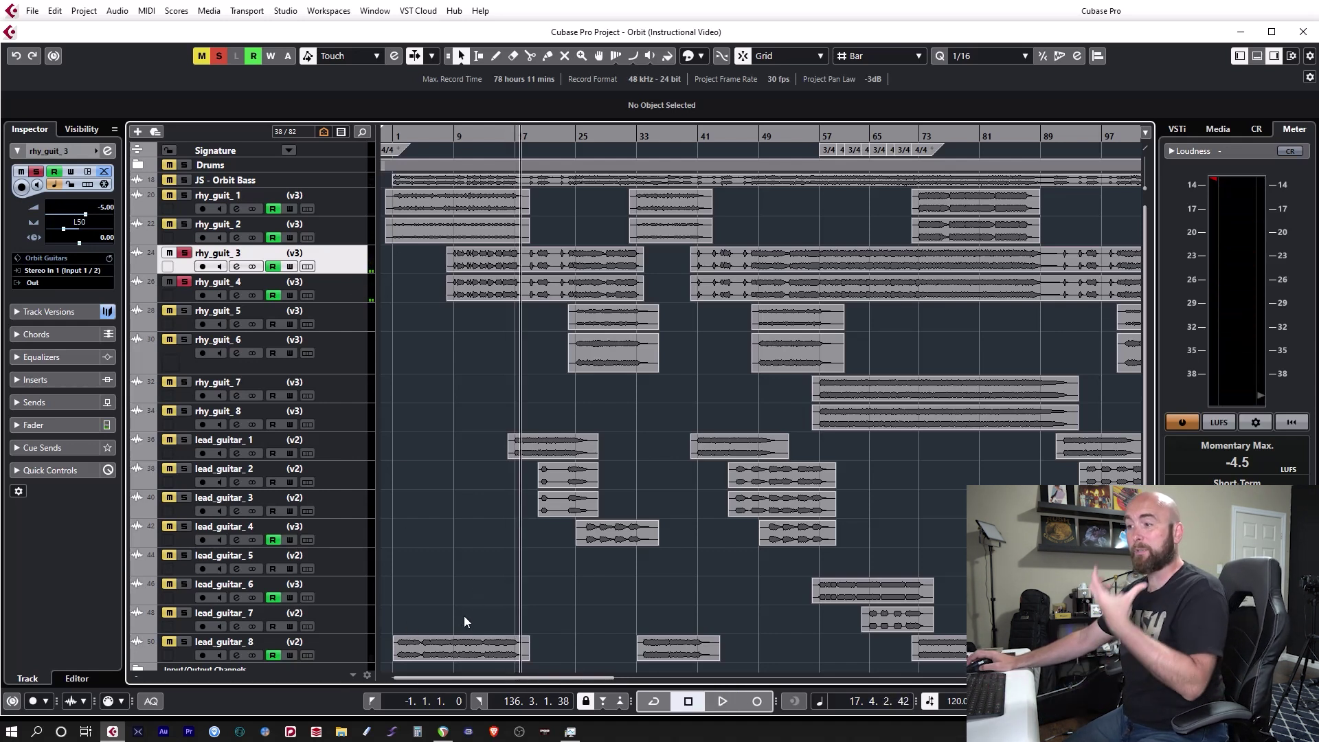
Step: Unsolo rhy_guit_4 and play the full mix from bar 7 to around bar 16
{"action": "left_click", "coordinate": [184, 282]}
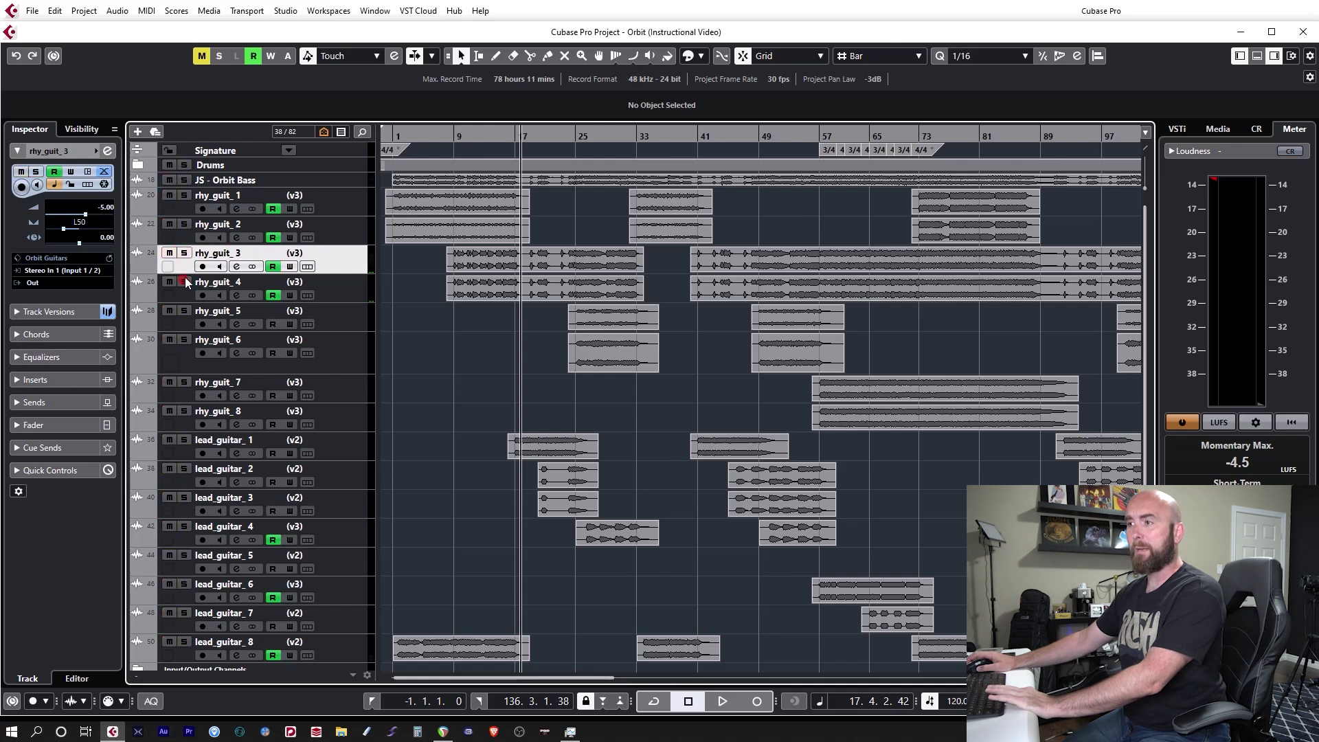
{"action": "left_click", "coordinate": [442, 133]}
{"action": "key", "text": "h"}
{"action": "key", "text": "h"}
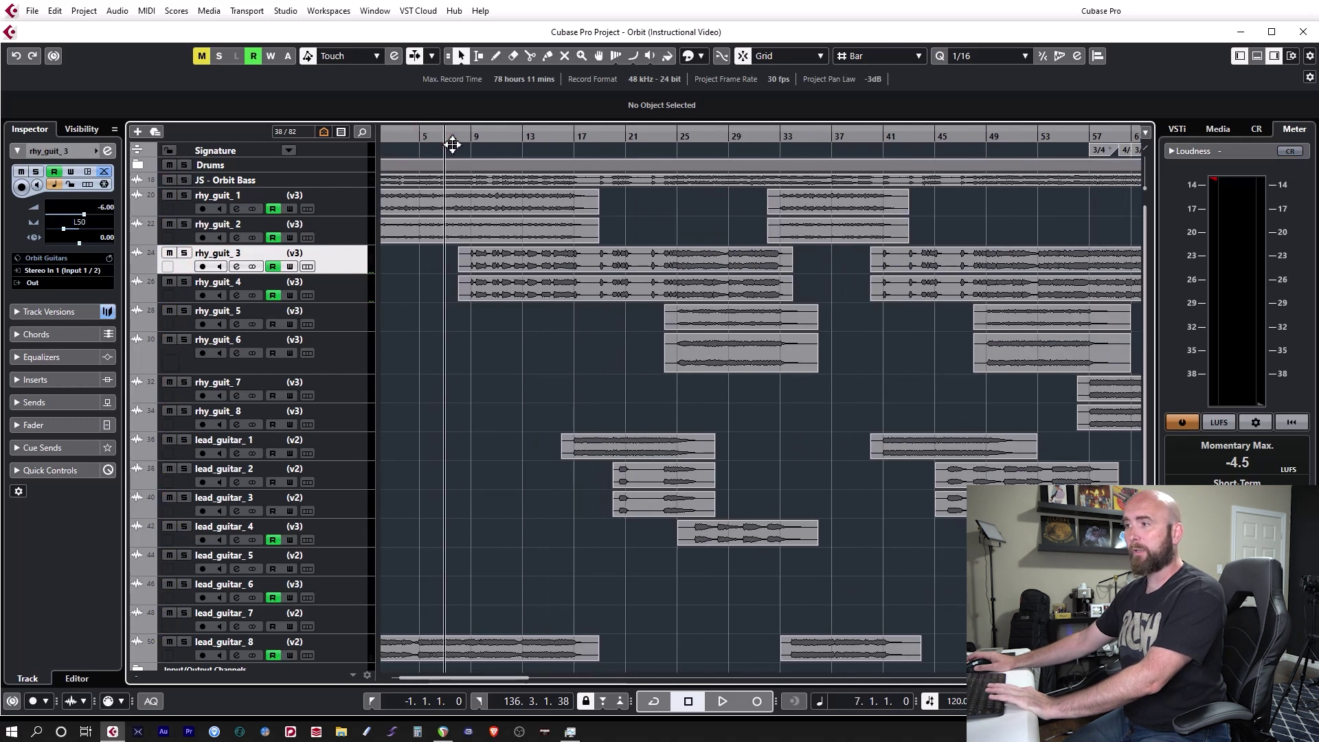
{"action": "key", "text": "space"}
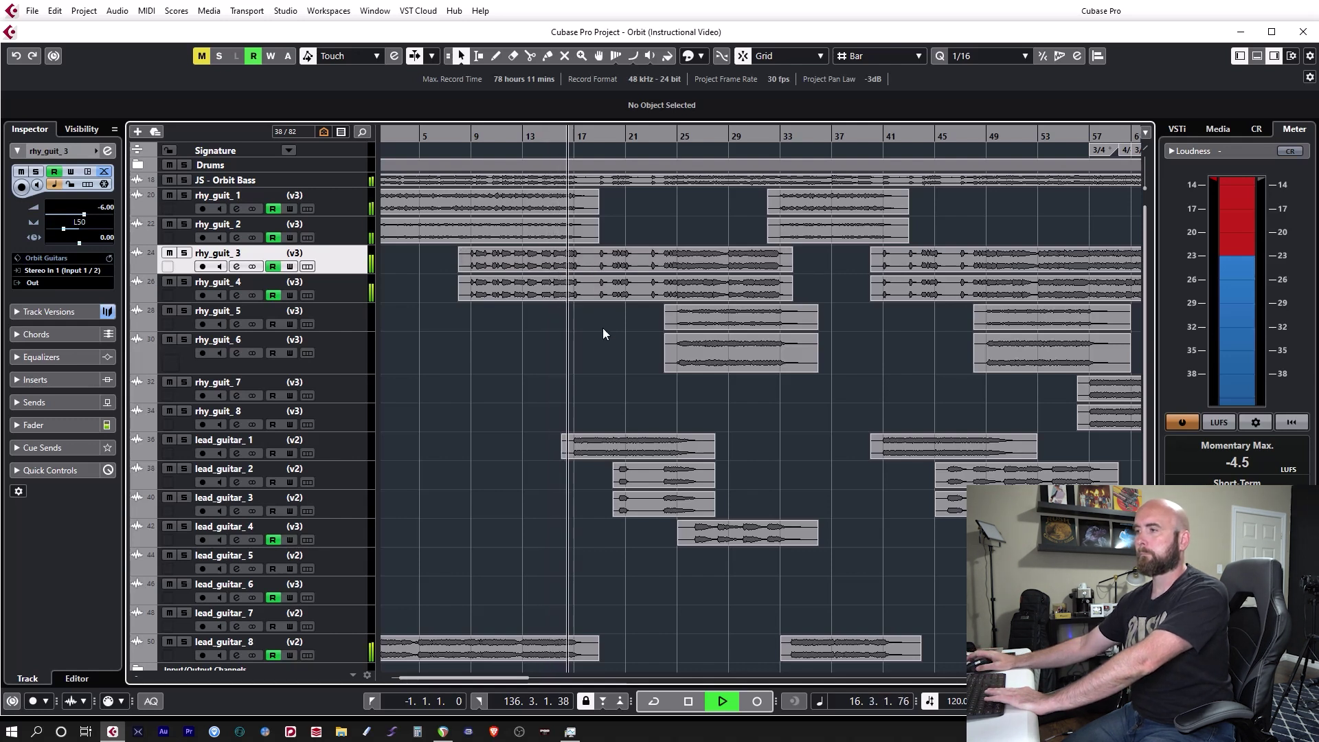
{"action": "key", "text": "space"}
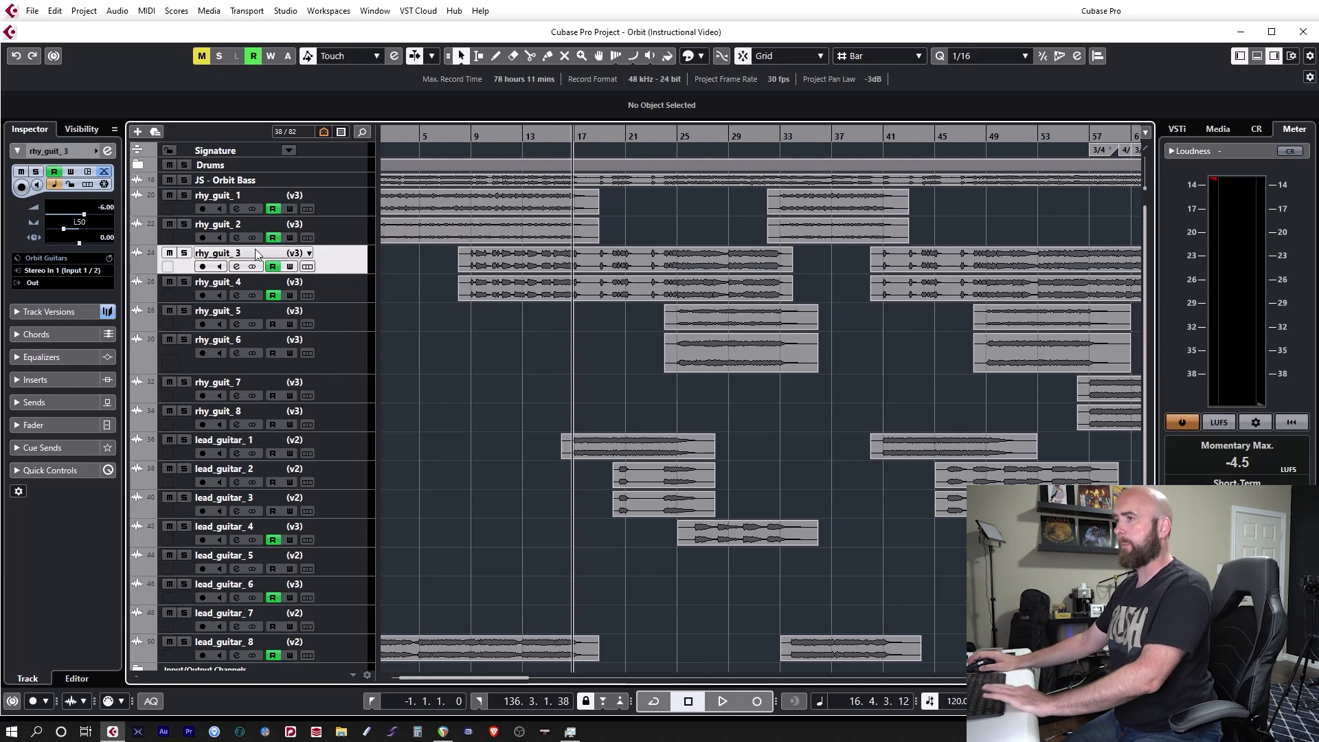
Step: Re-solo rhy_guit_3 and play the rhythm guitars from bar 16 to about bar 25
{"action": "left_click", "coordinate": [184, 253]}
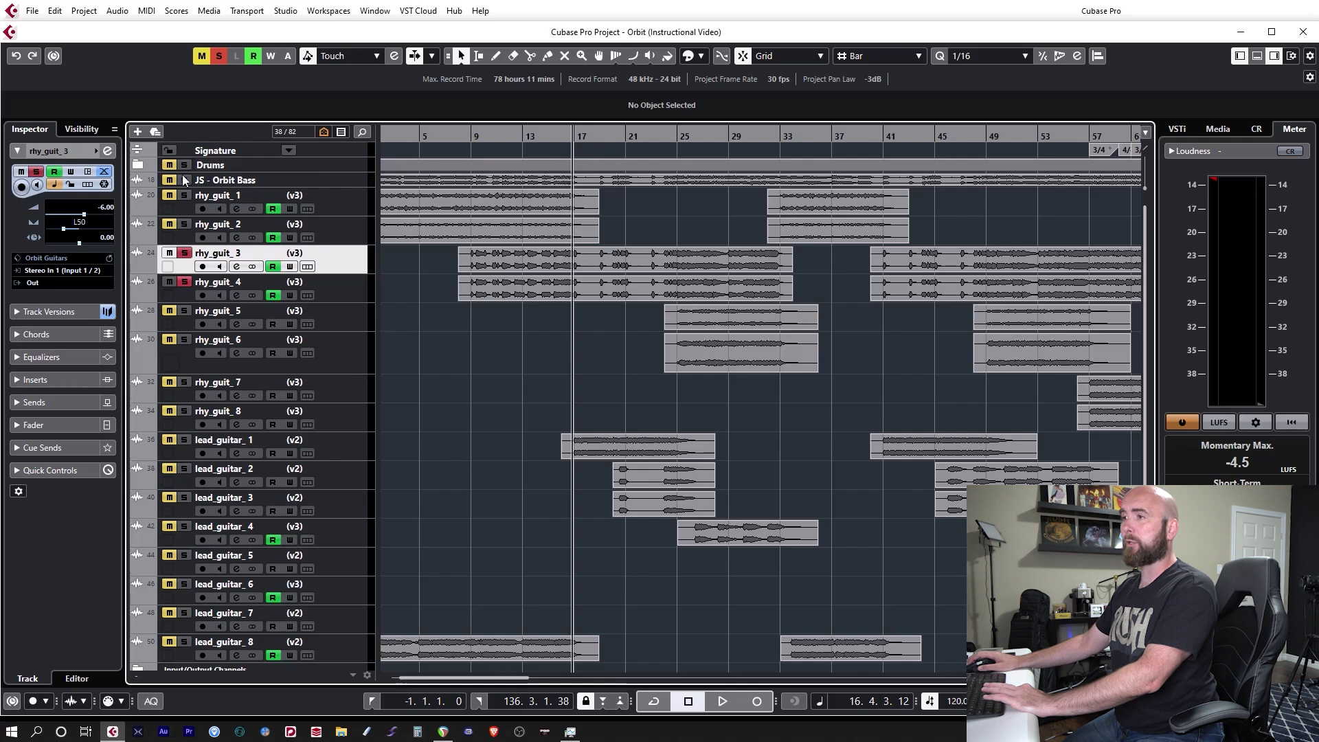
{"action": "key", "text": "space"}
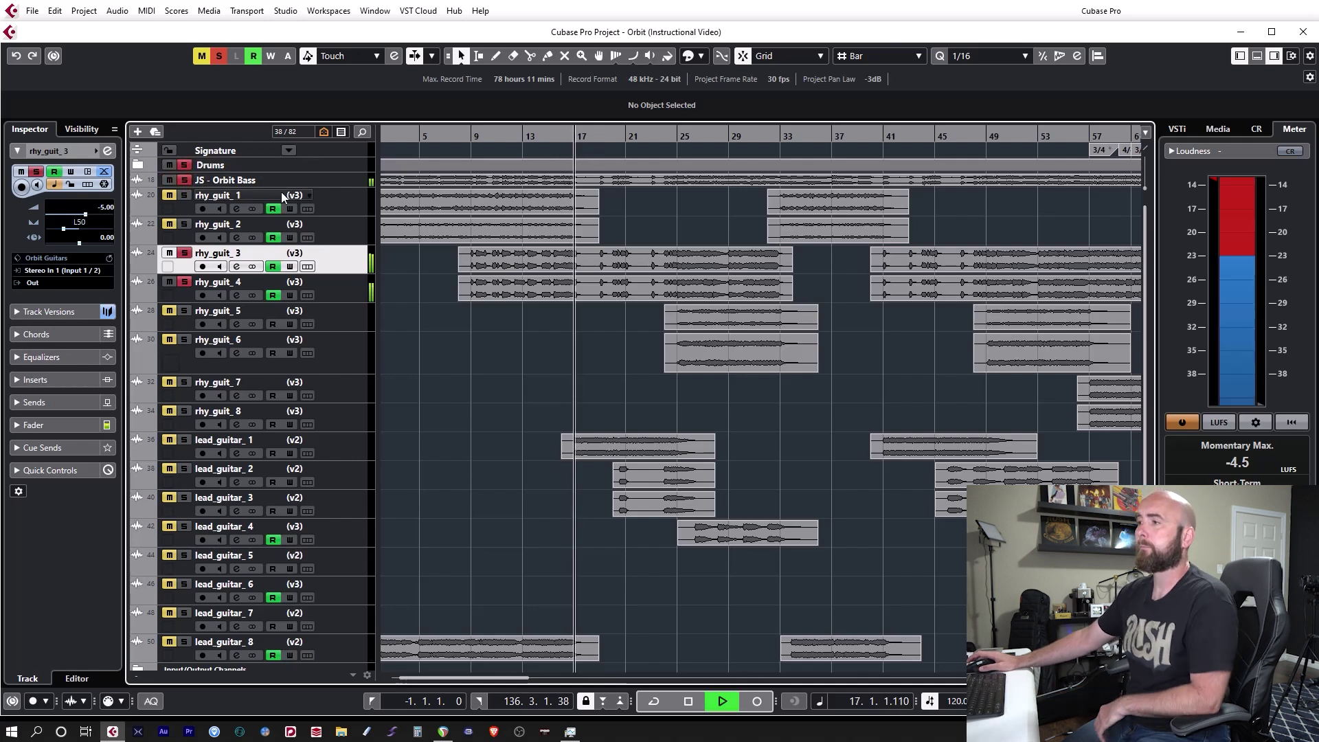
{"action": "key", "text": "space"}
Step: Unsolo rhy_guit_3, rhy_guit_4 and the Drums folder, and move the cursor back to bar 16
{"action": "left_click", "coordinate": [186, 255]}
{"action": "left_click", "coordinate": [184, 281]}
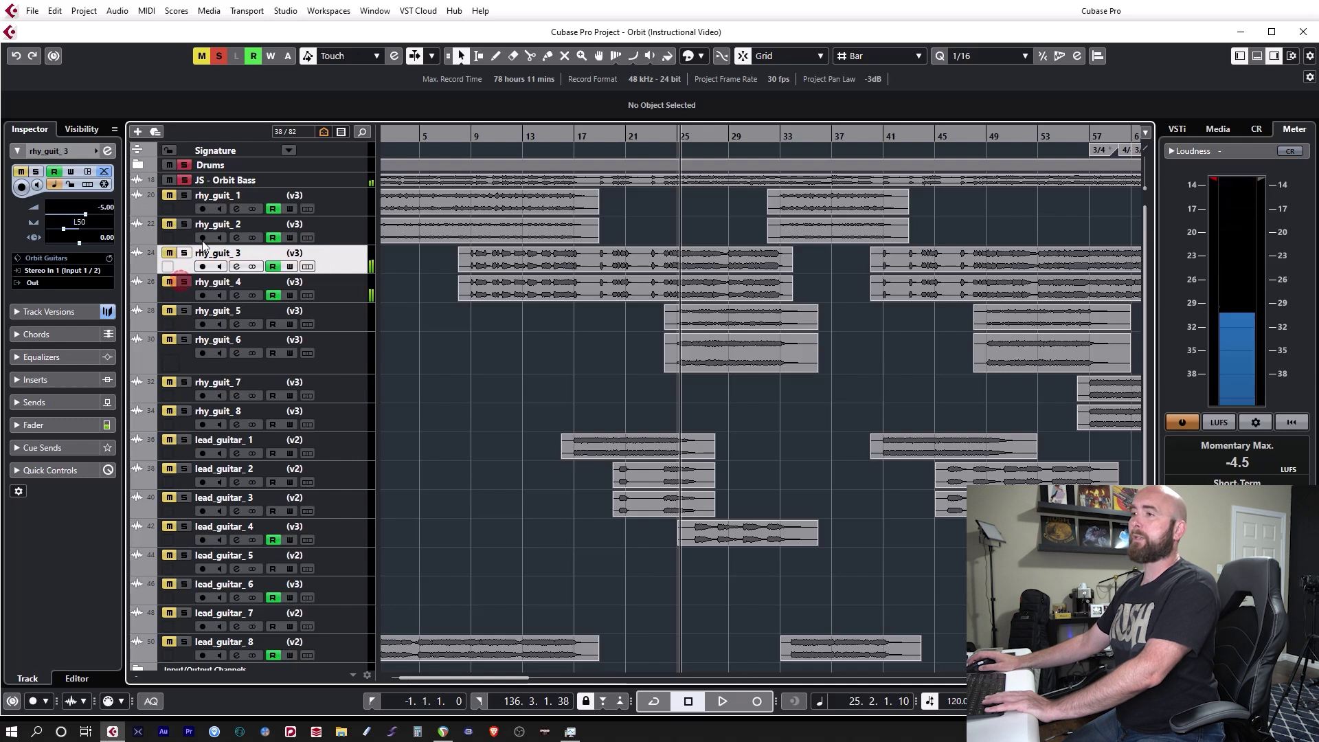
{"action": "left_click", "coordinate": [182, 165]}
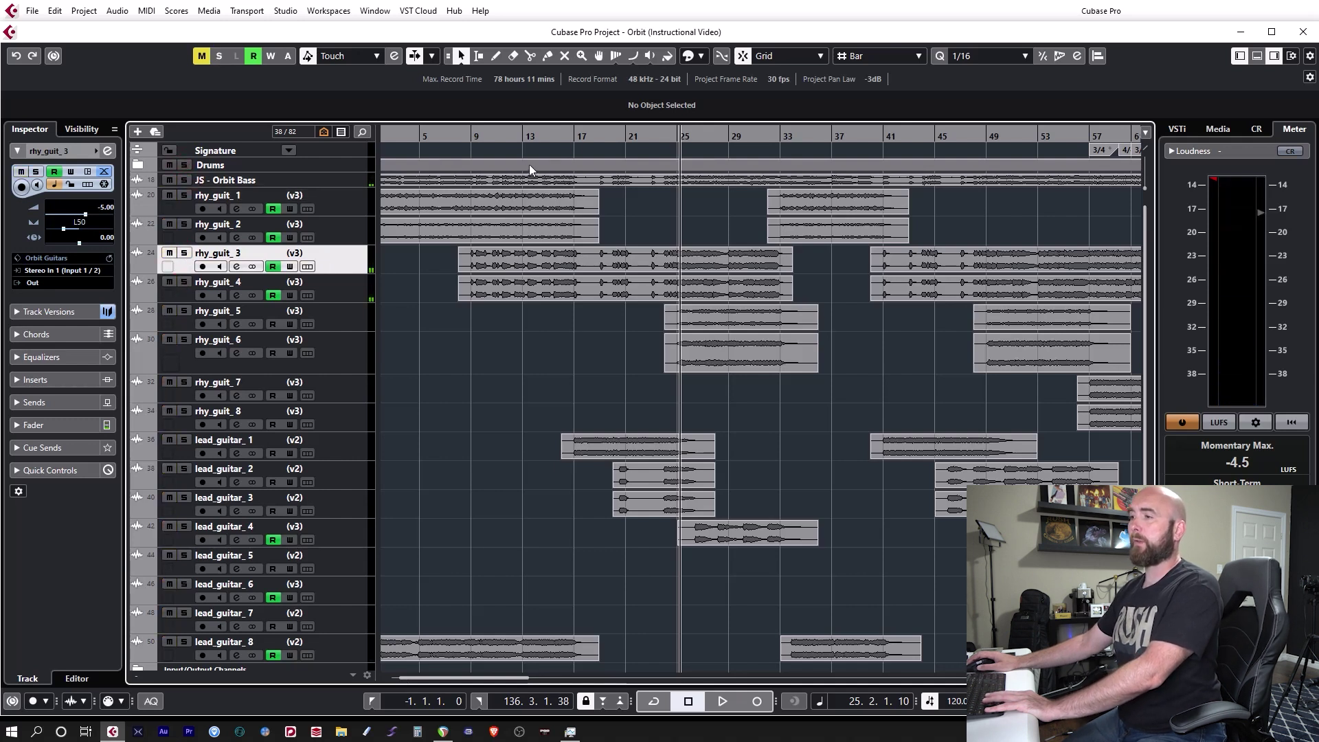
{"action": "left_click_drag", "start_coordinate": [586, 139], "coordinate": [568, 143]}
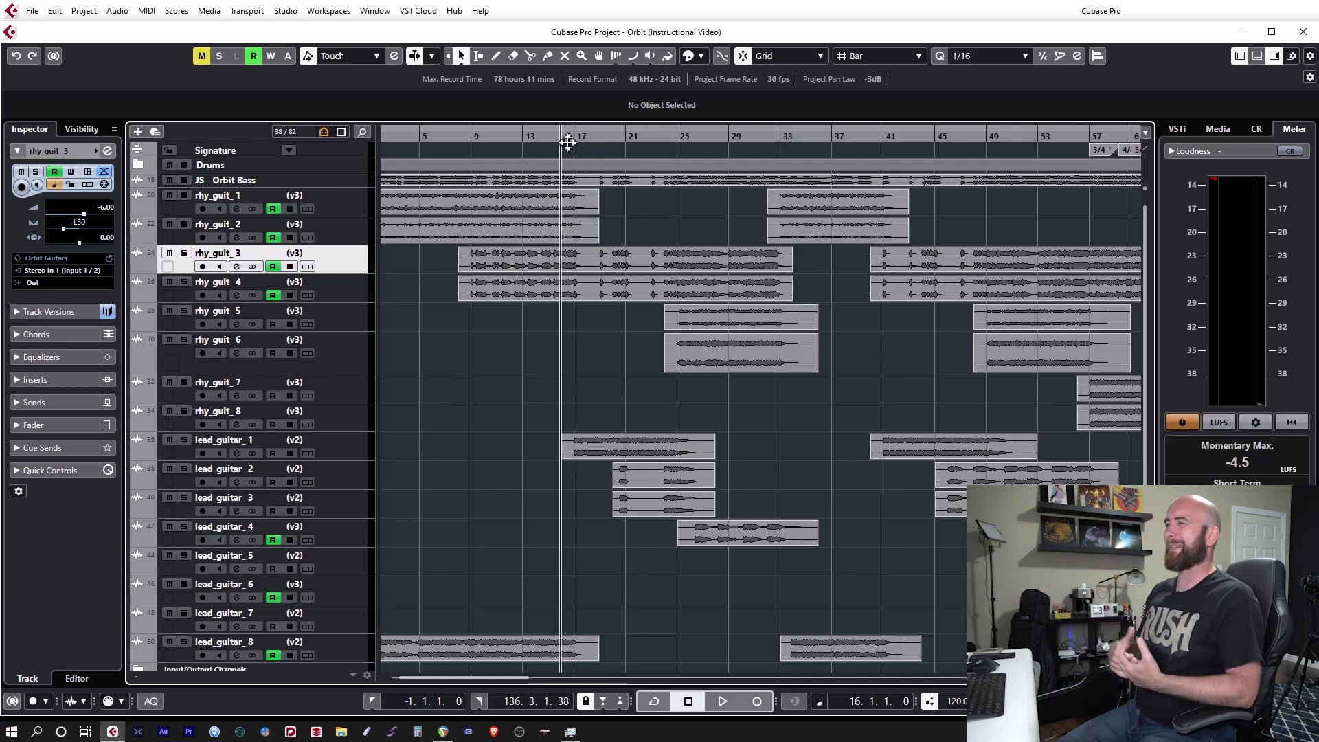
Step: Solo lead_guitar_1, play from bar 17 to about bar 25, then solo rhy_guit_4 too
{"action": "left_click", "coordinate": [184, 440]}
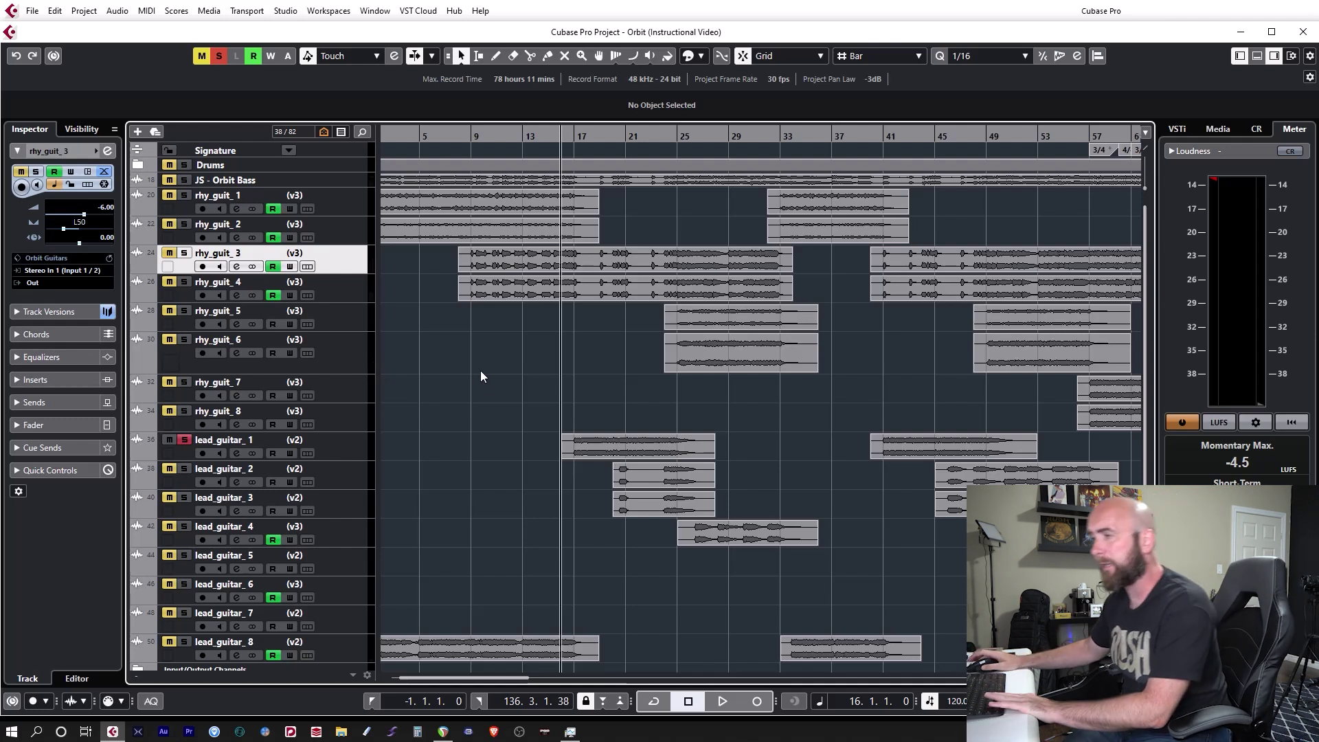
{"action": "key", "text": "ctrl+Right"}
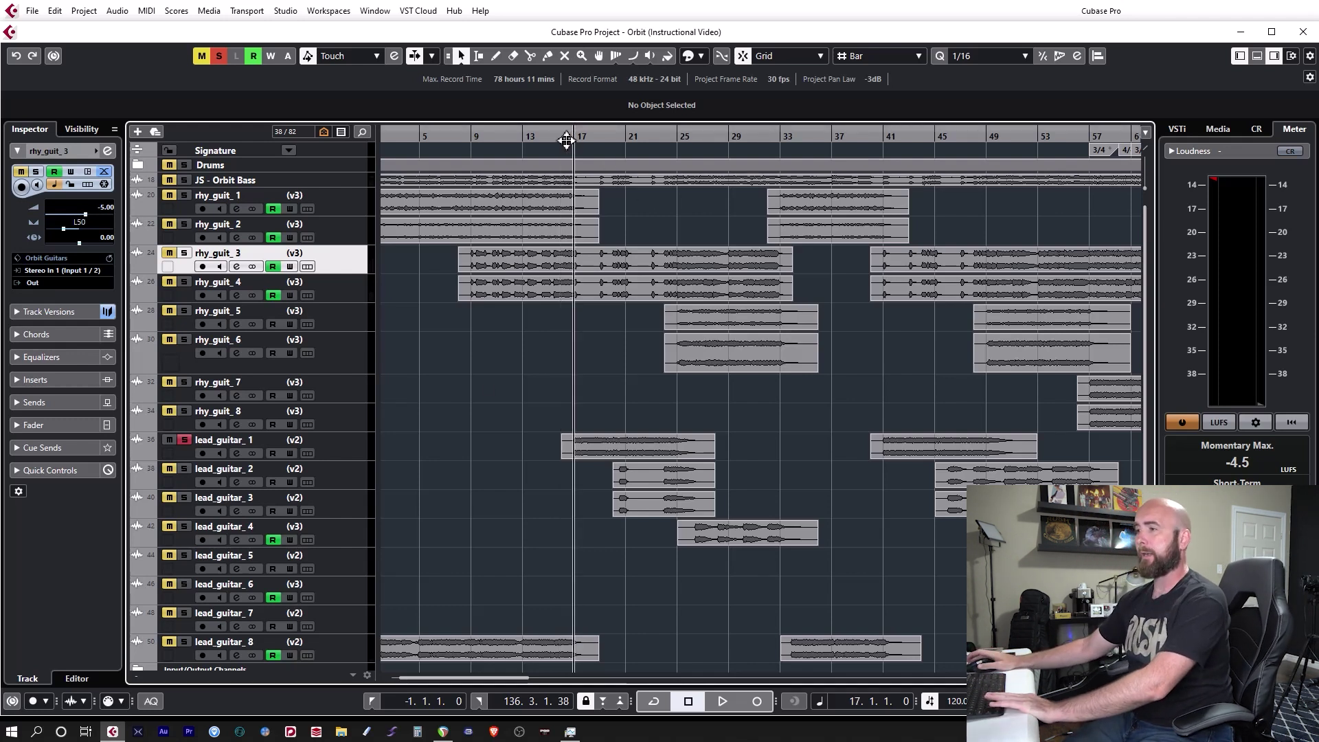
{"action": "key", "text": "space"}
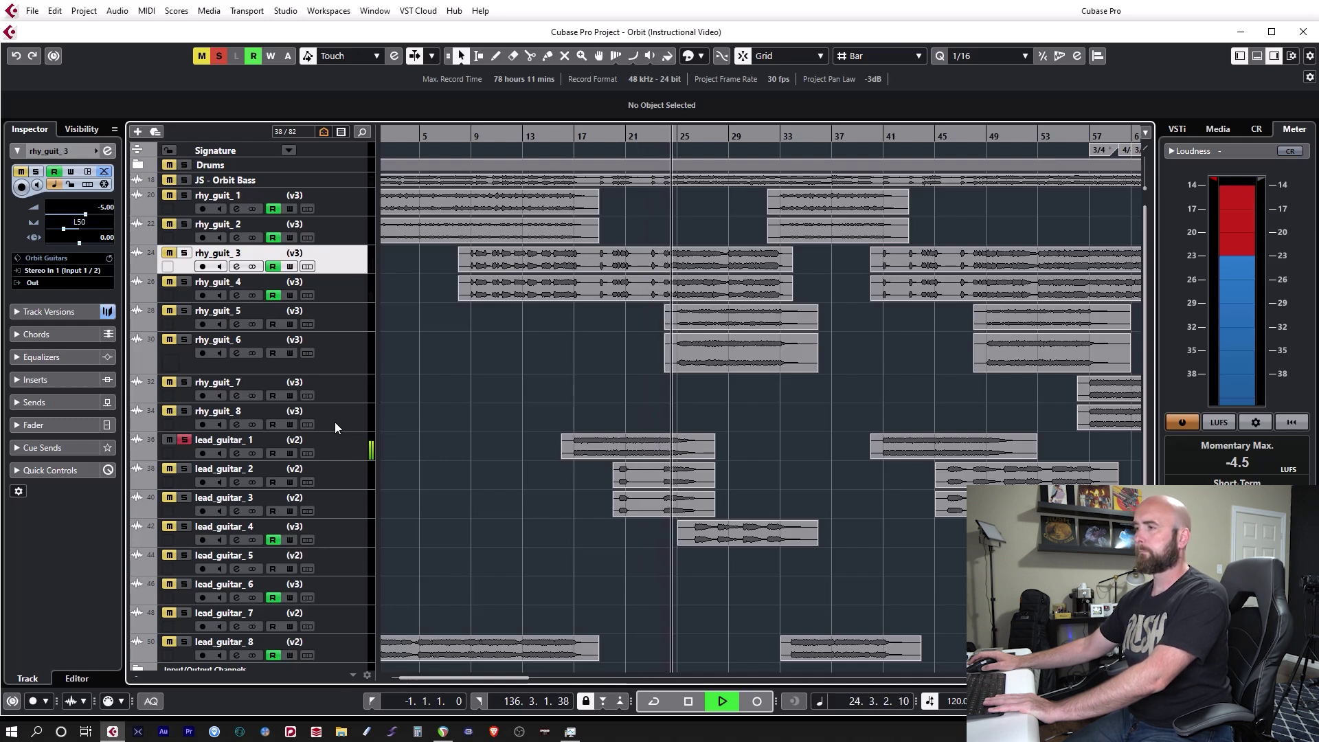
{"action": "key", "text": "space"}
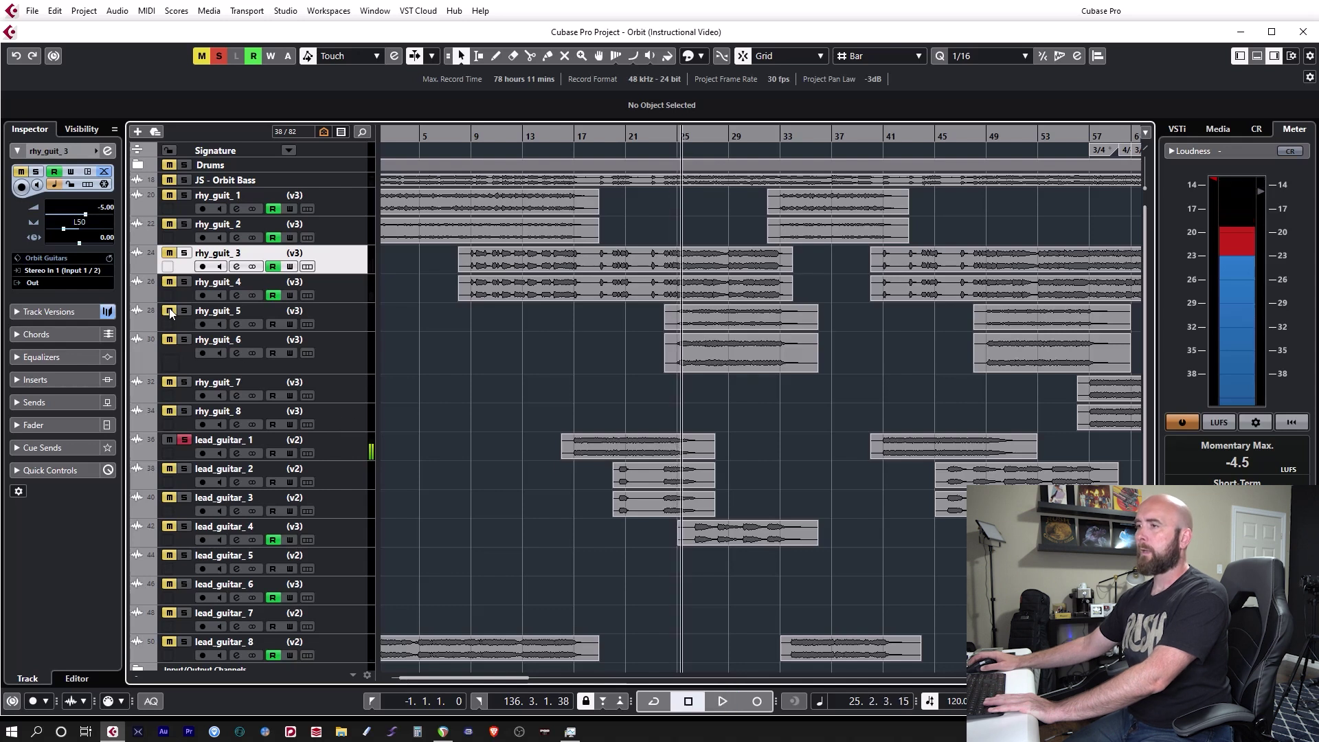
{"action": "left_click", "coordinate": [184, 281]}
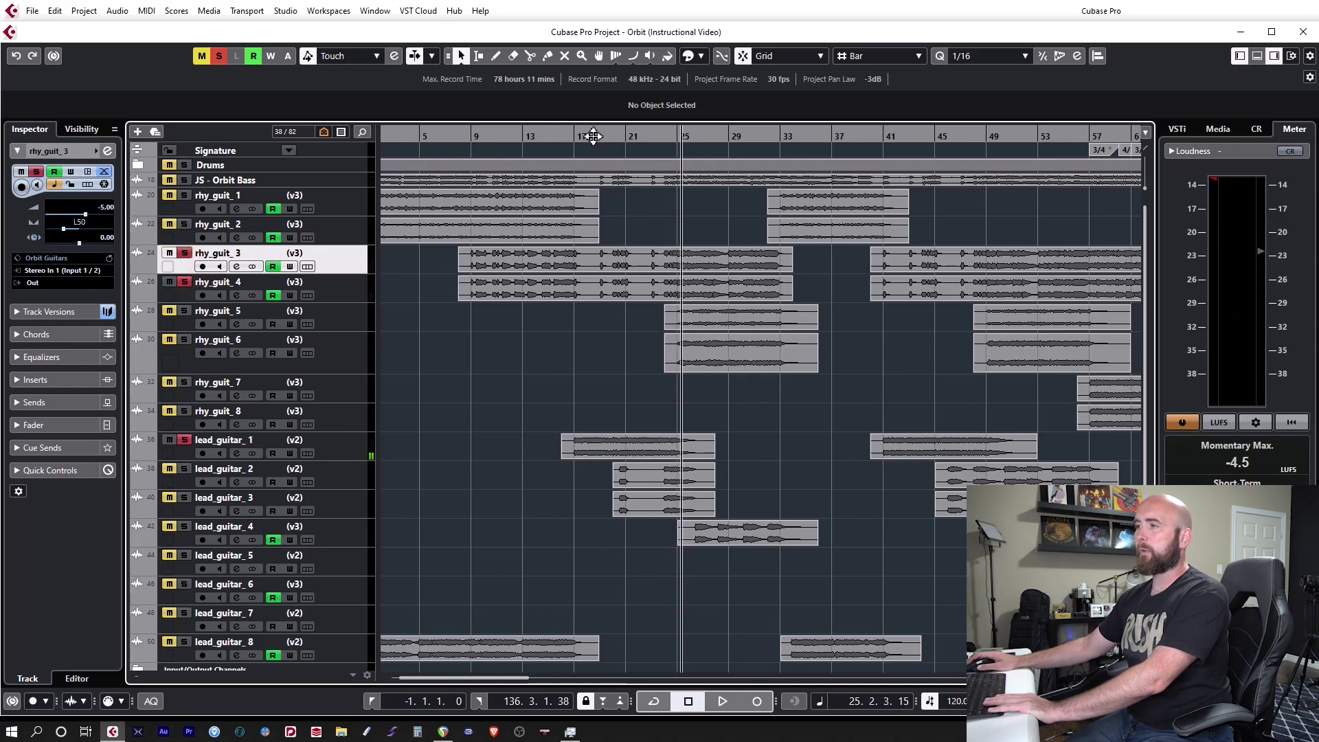
Step: Play the soloed guitars around bar 17, adding JS - Orbit Bass to the solo, then stop
{"action": "left_click_drag", "start_coordinate": [577, 135], "coordinate": [574, 146]}
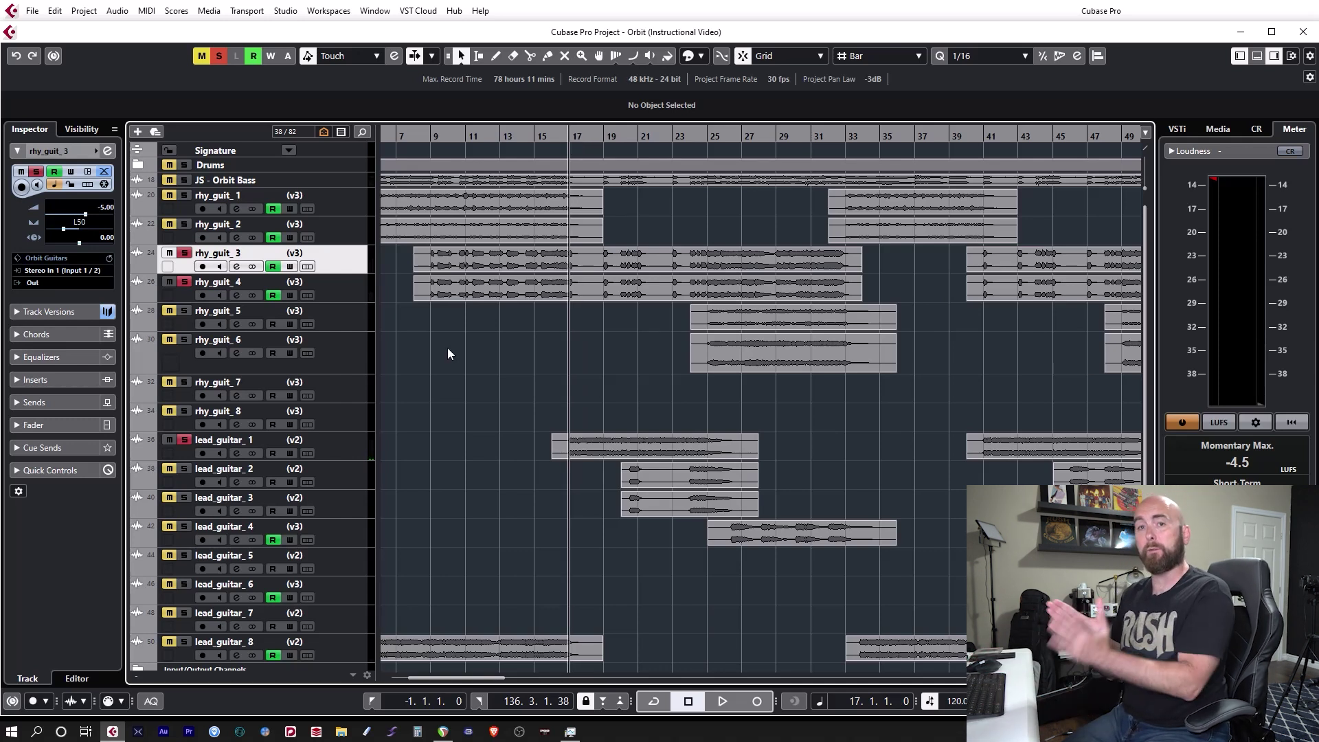
{"action": "left_click", "coordinate": [331, 449]}
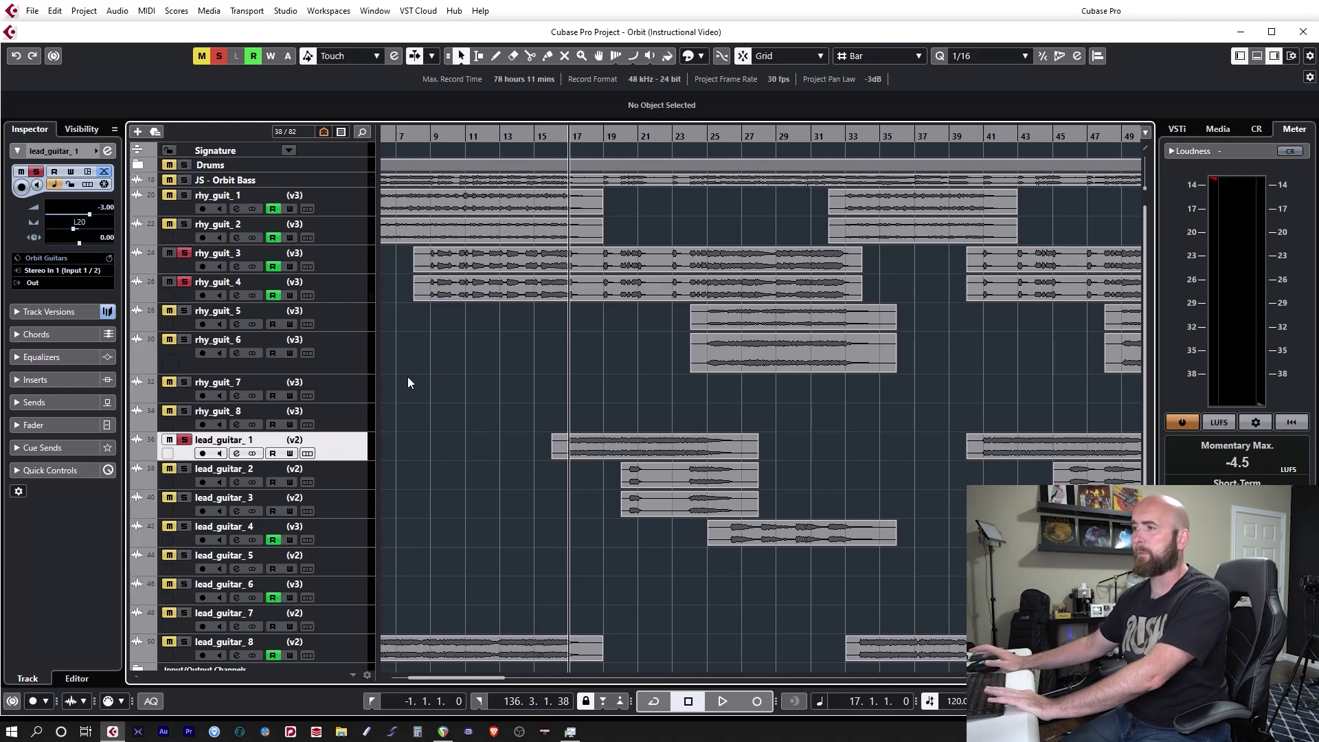
{"action": "key", "text": "space"}
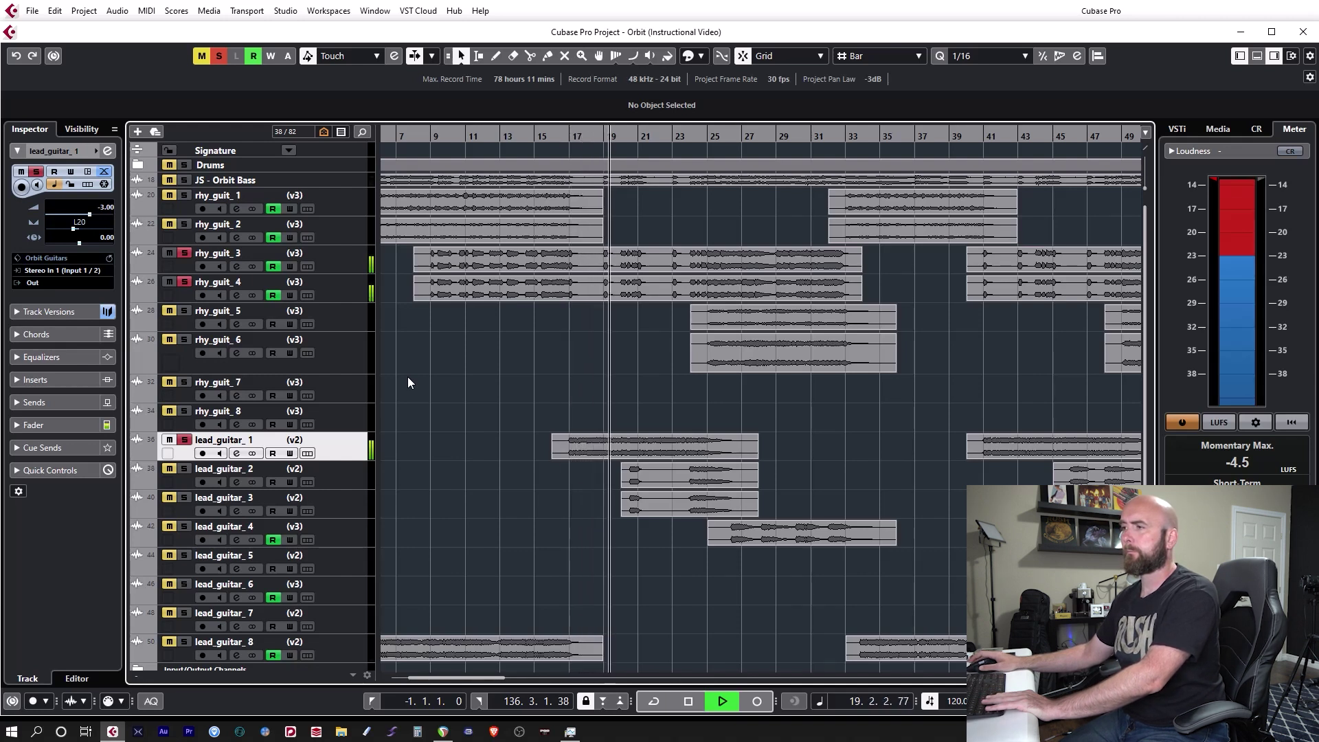
{"action": "left_click", "coordinate": [187, 180]}
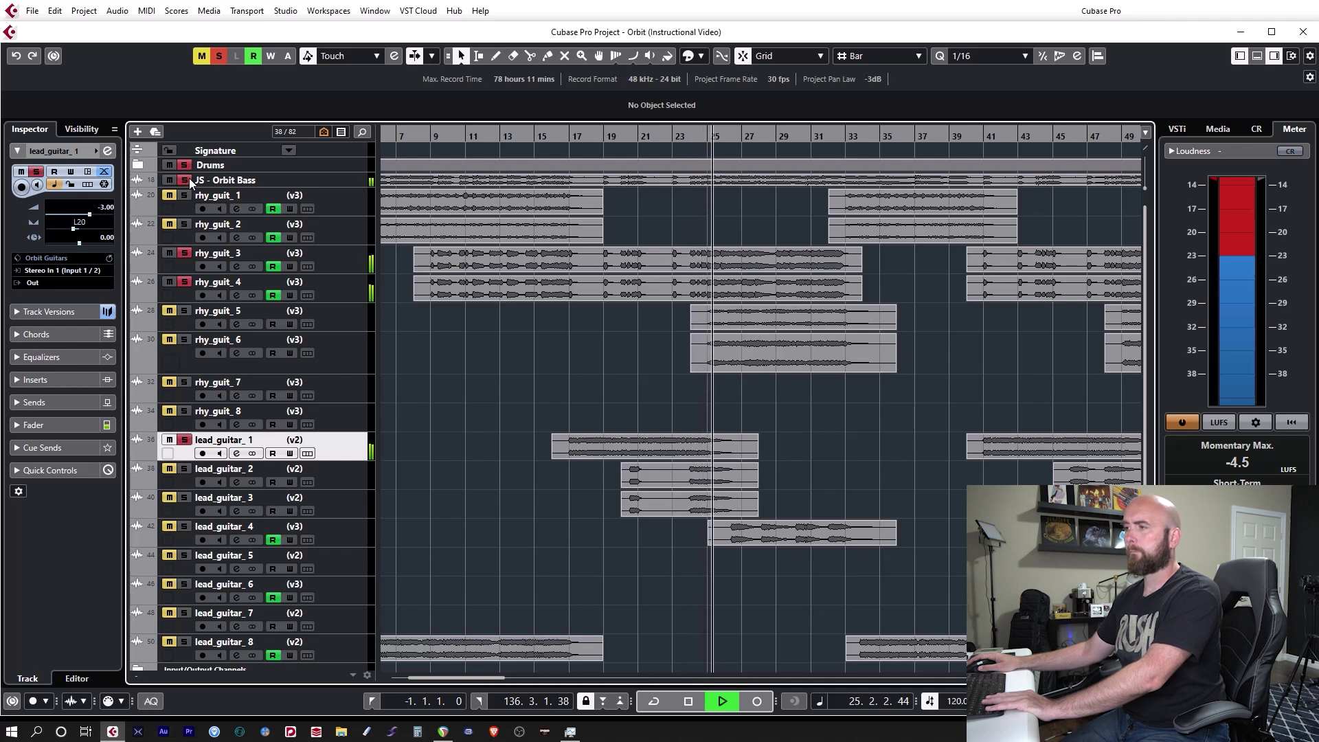
{"action": "key", "text": "space"}
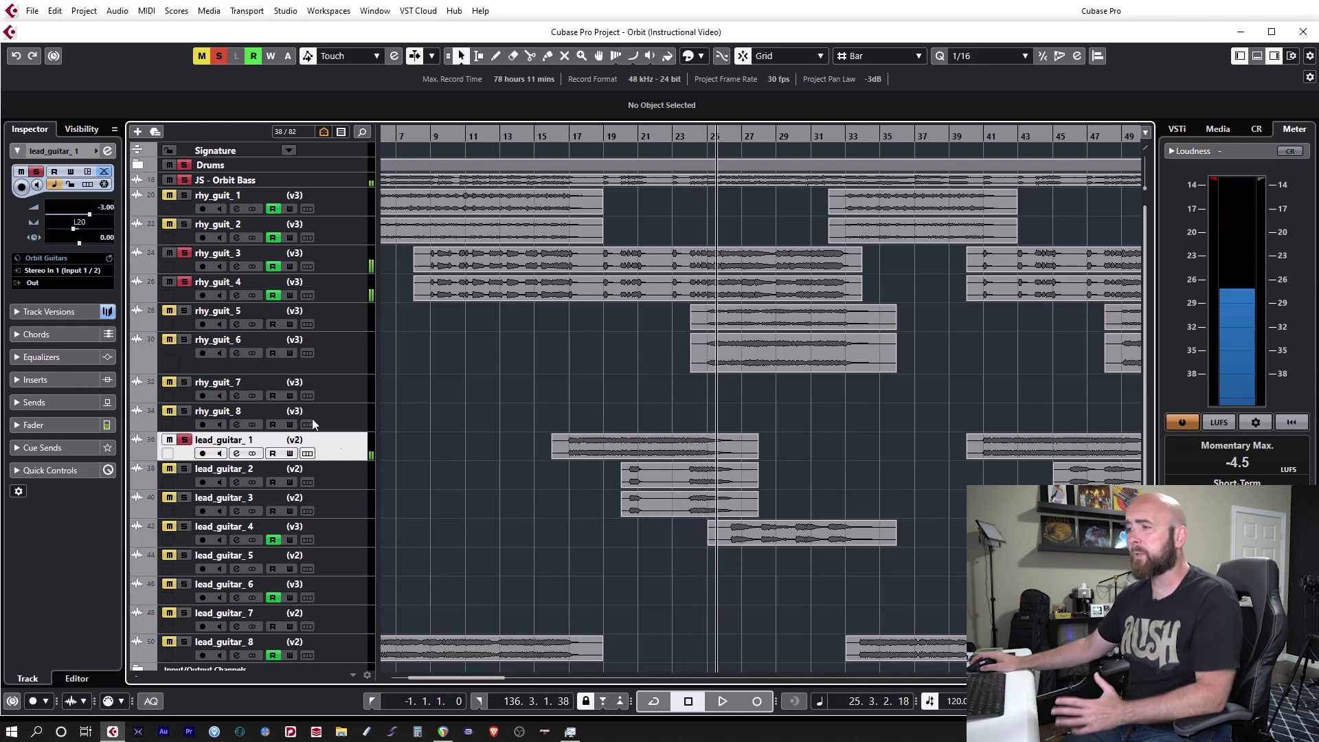
Step: Clear every solo, move playback to bar 20, and solo lead_guitar_2
{"action": "left_click", "coordinate": [218, 57]}
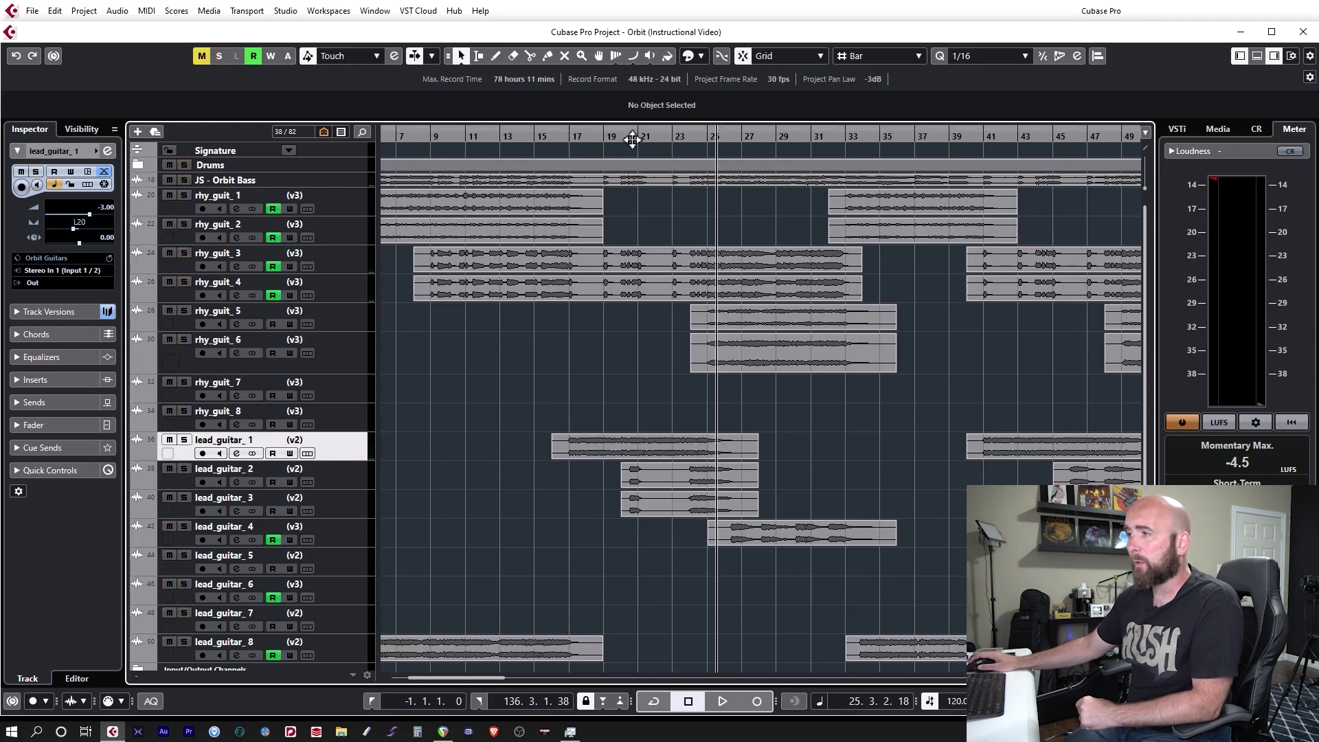
{"action": "left_click_drag", "start_coordinate": [627, 140], "coordinate": [627, 148]}
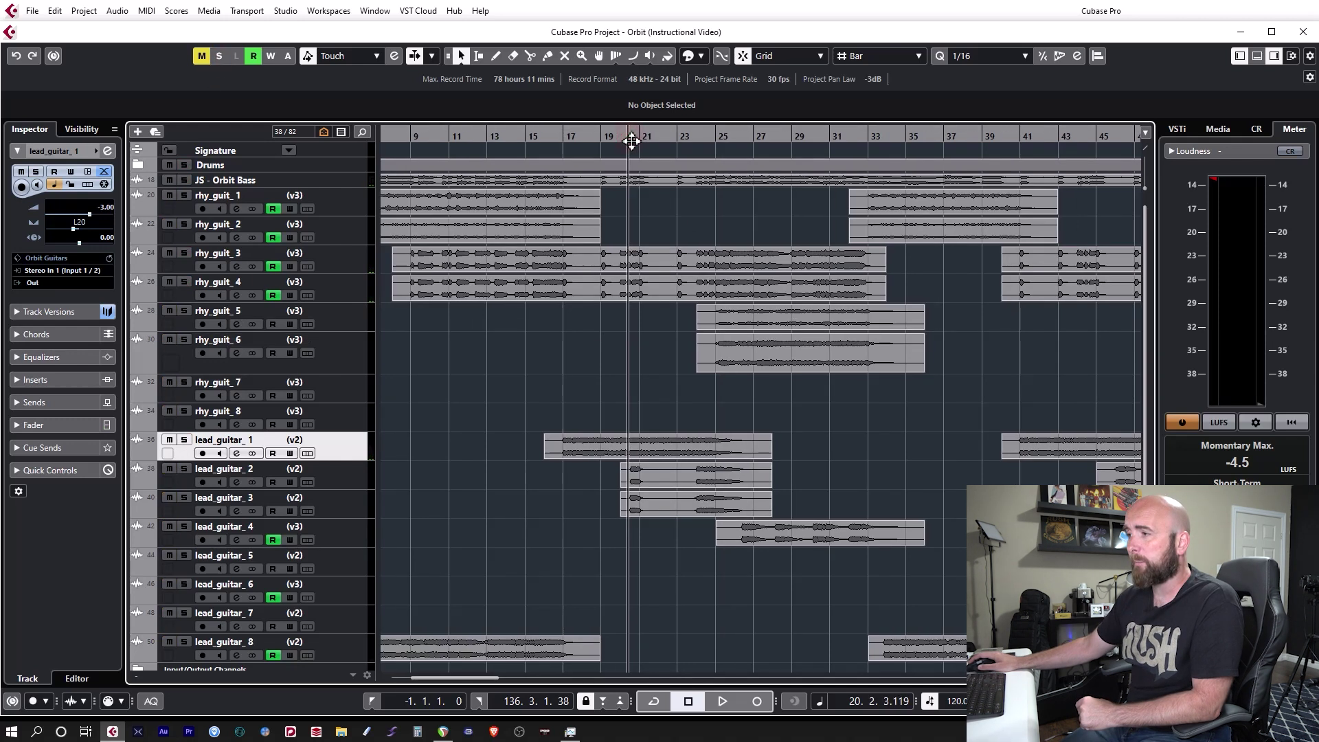
{"action": "left_click", "coordinate": [187, 470]}
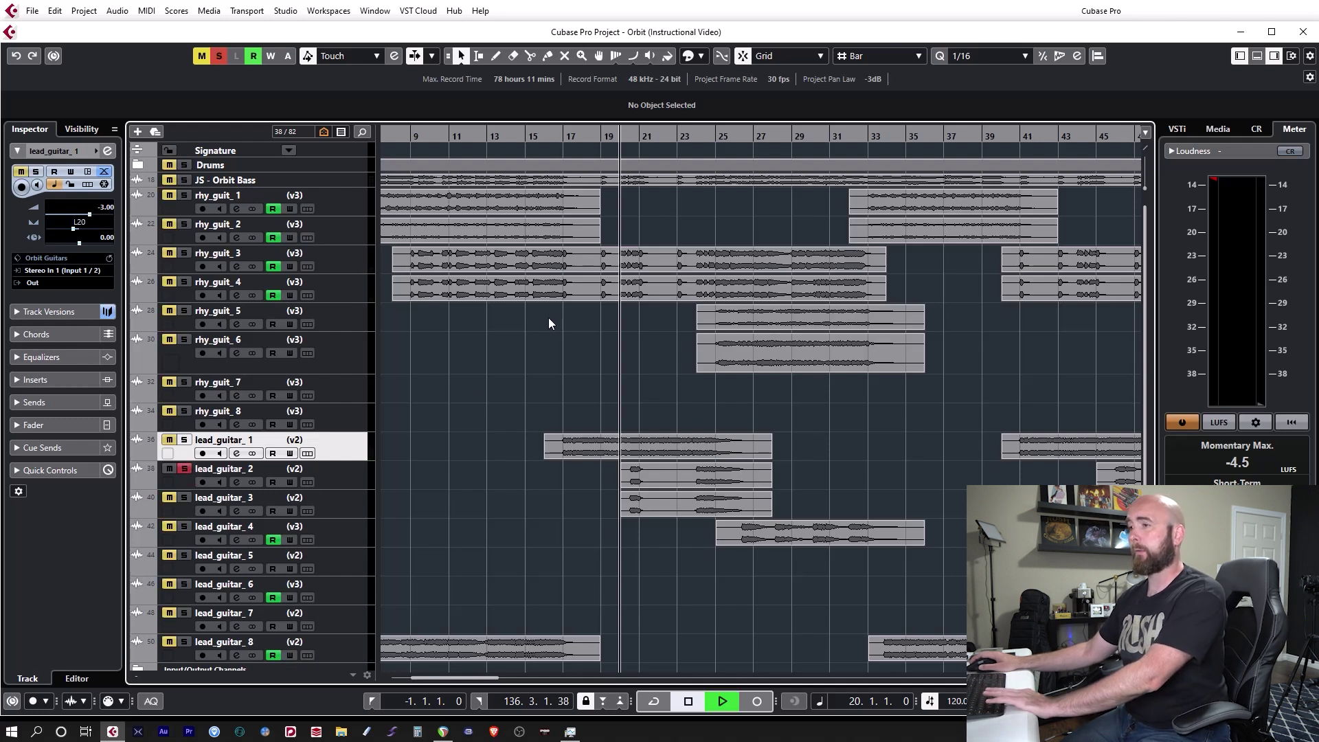
Step: Add lead_guitar_3 and lead_guitar_1 to the lead_guitar_2 solo, stopping the pass near bar 24
{"action": "left_click", "coordinate": [185, 499]}
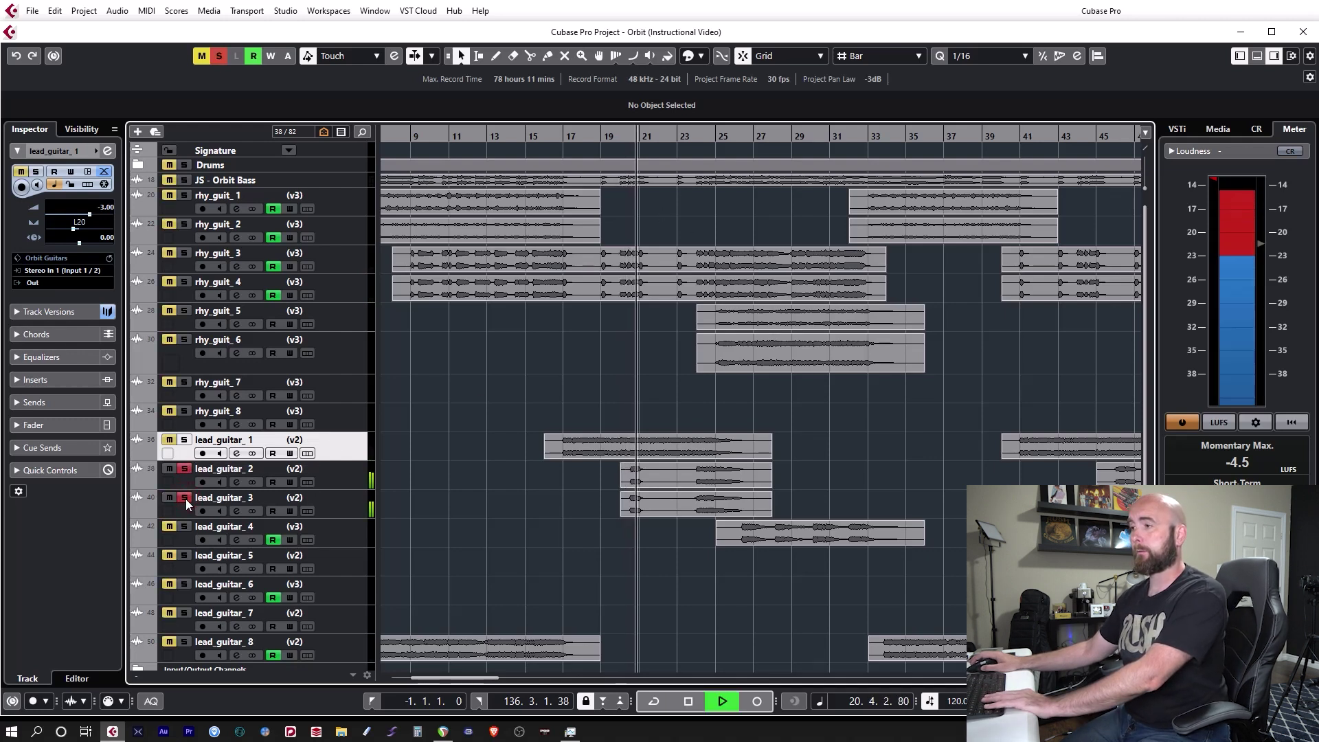
{"action": "left_click", "coordinate": [696, 142]}
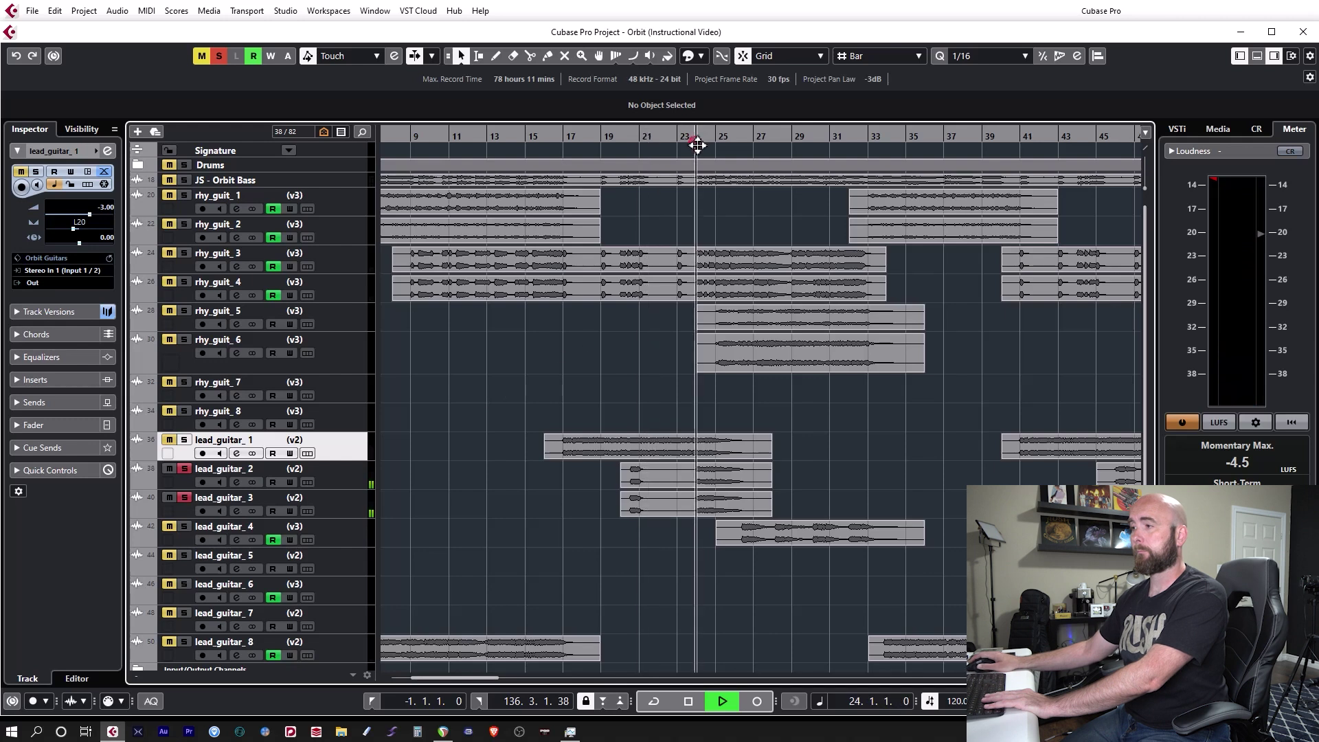
{"action": "key", "text": "space"}
{"action": "left_click", "coordinate": [184, 440]}
Step: Play the three soloed lead guitars from bar 19 to about bar 25, then return to bar 19
{"action": "left_click", "coordinate": [602, 139]}
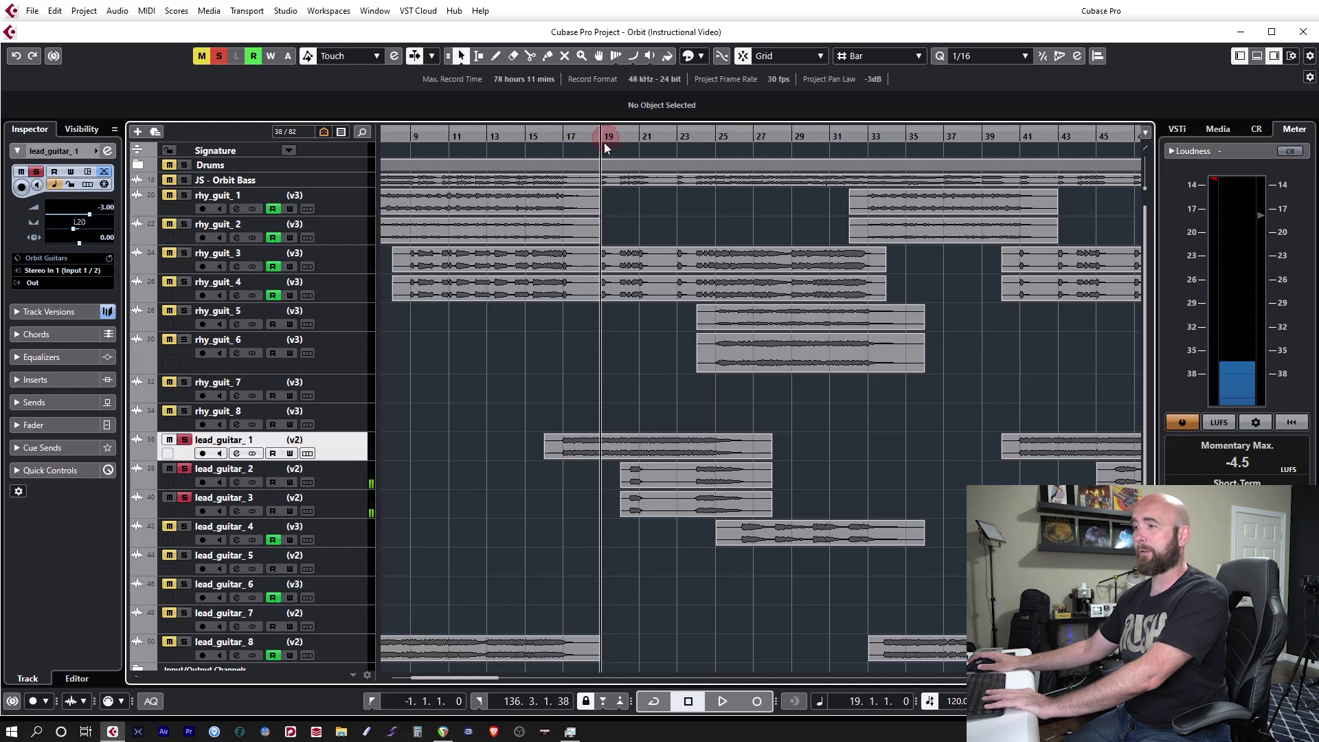
{"action": "key", "text": "space"}
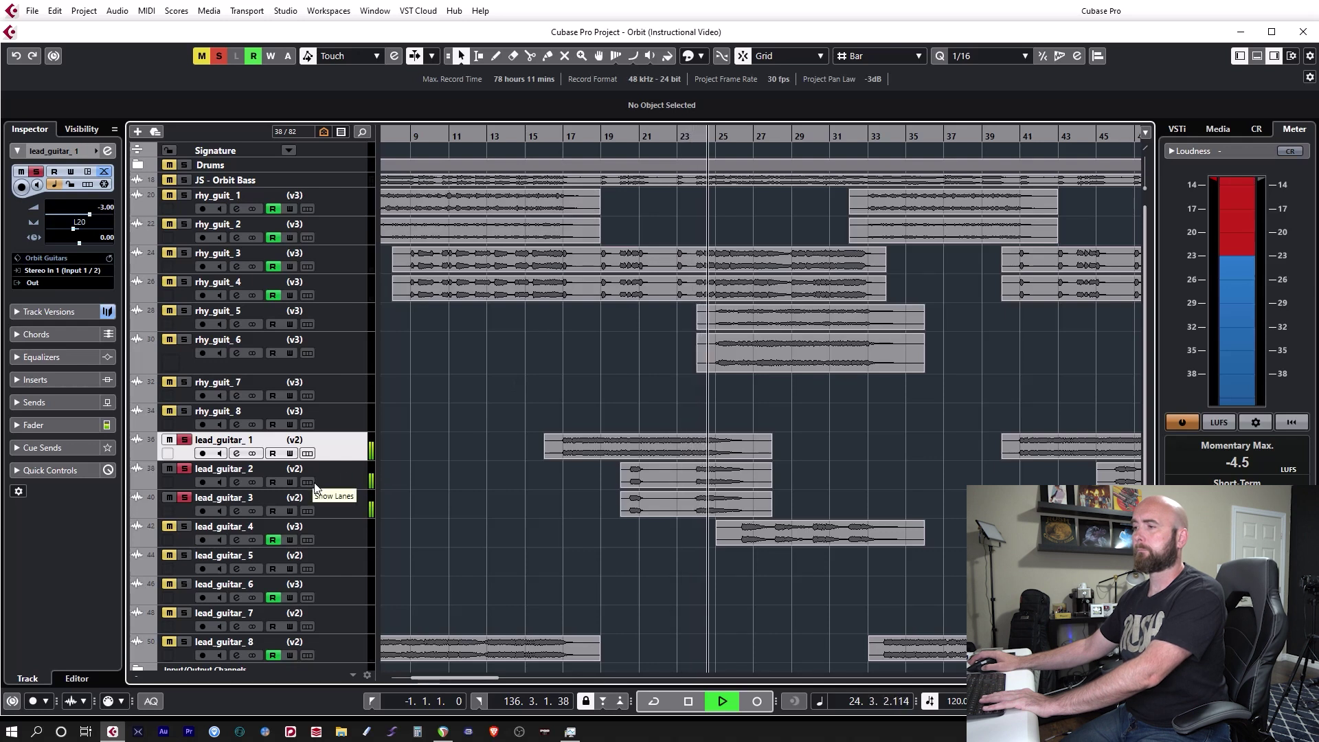
{"action": "key", "text": "space"}
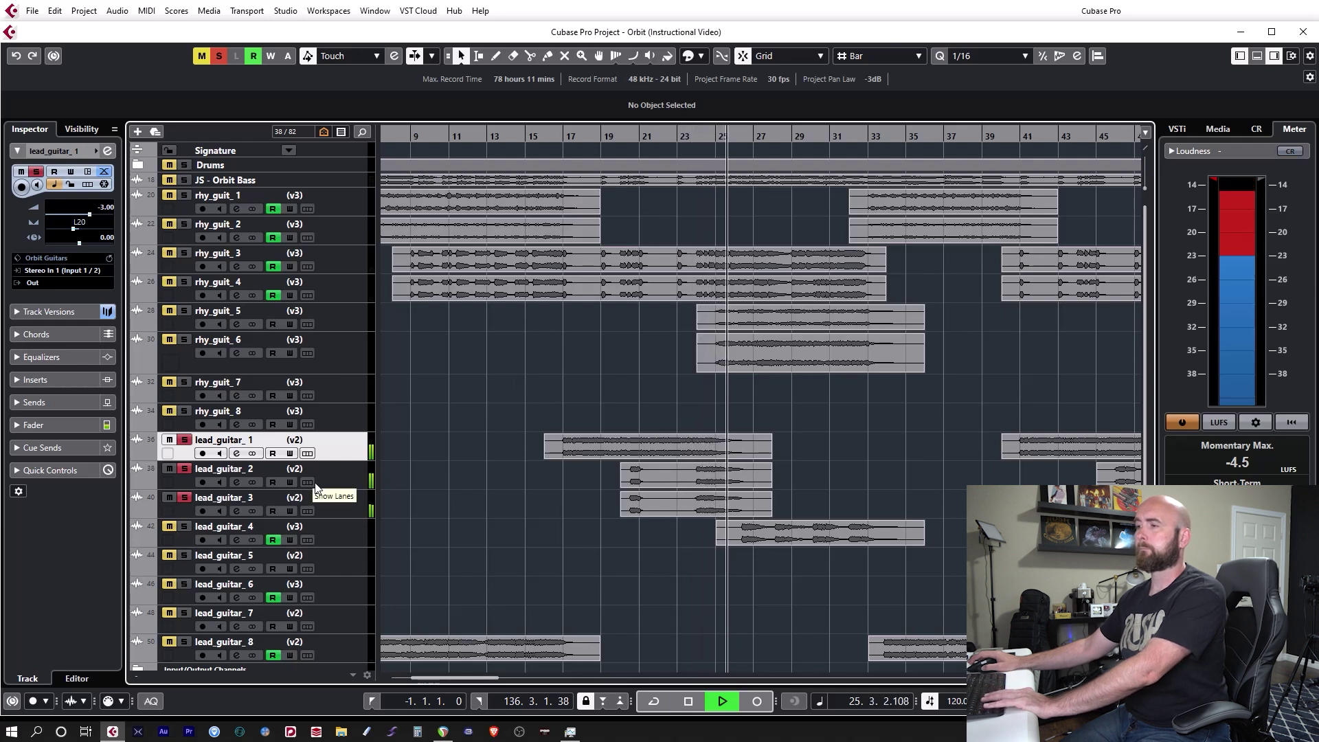
{"action": "key", "text": "KP_0"}
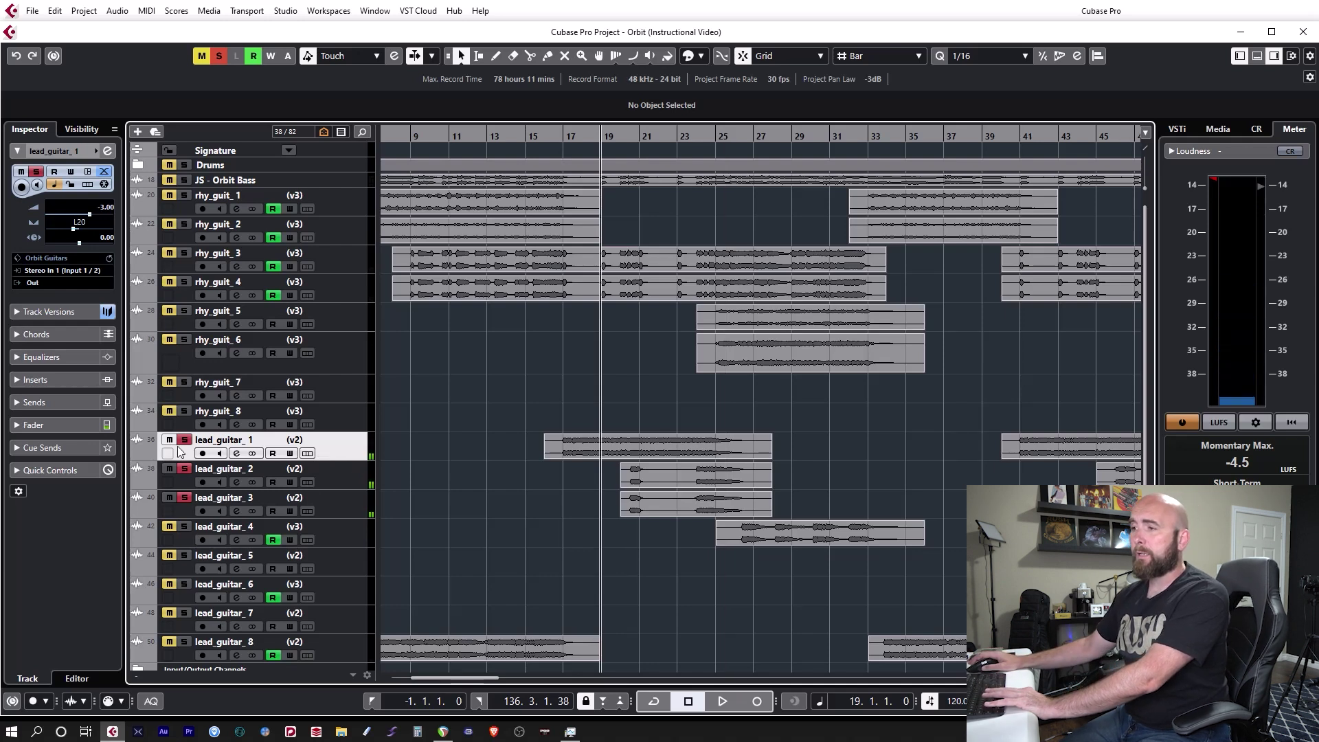
Step: Audition the soloed lead guitars briefly from bar 20, then again from near bar 24
{"action": "left_click", "coordinate": [623, 142]}
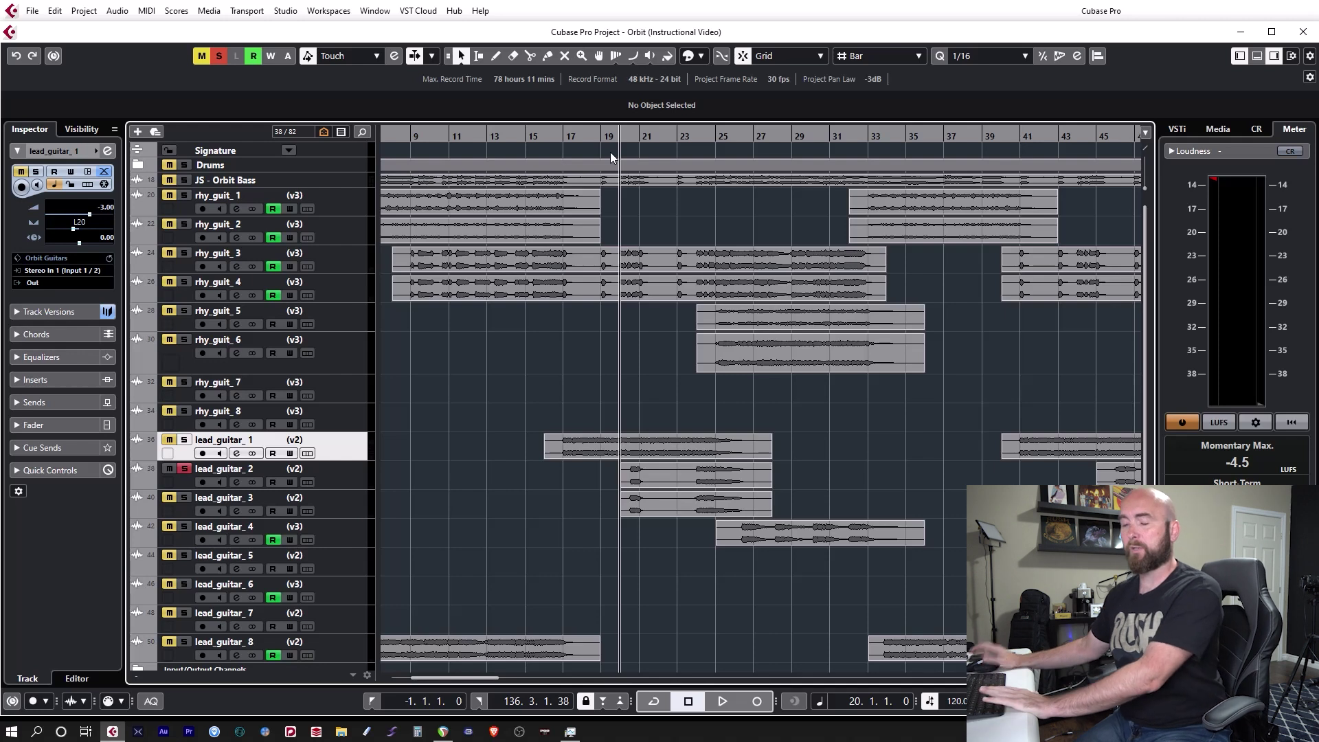
{"action": "key", "text": "space"}
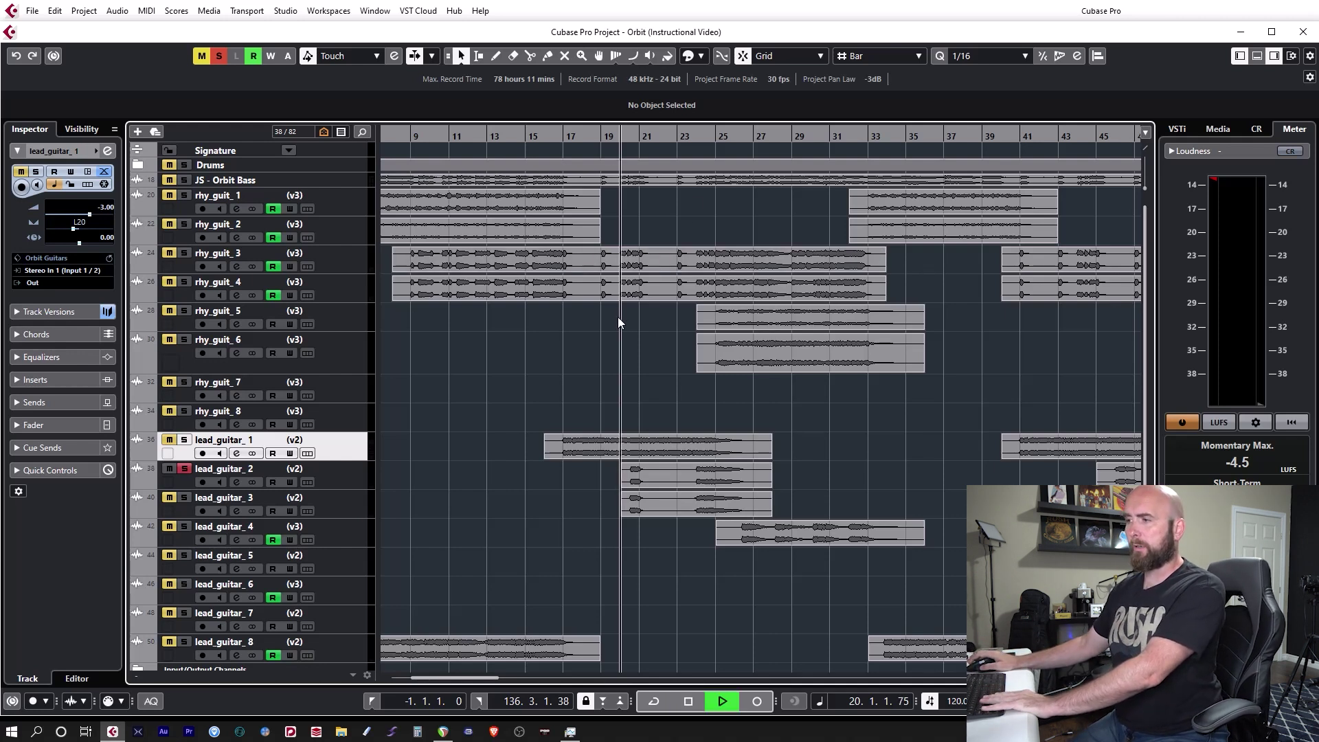
{"action": "key", "text": "space"}
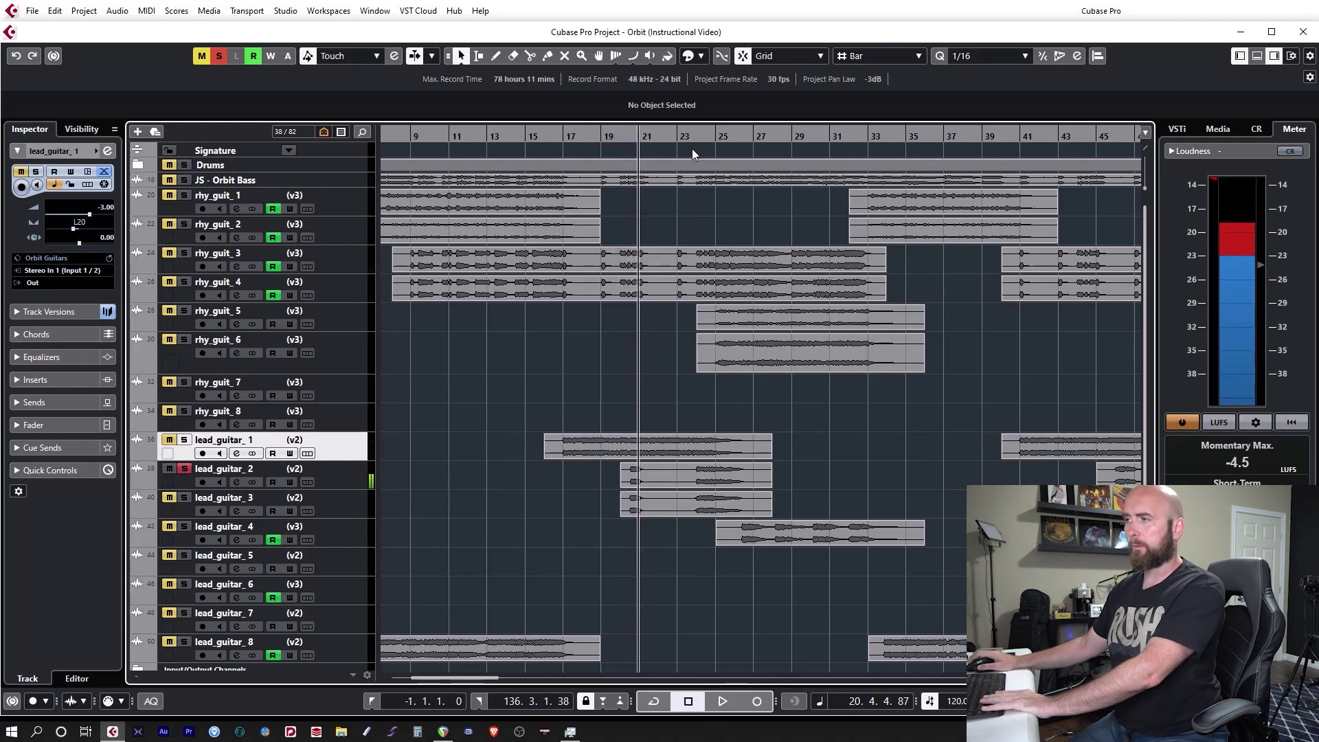
{"action": "left_click", "coordinate": [700, 141]}
{"action": "left_click", "coordinate": [694, 141]}
{"action": "key", "text": "space"}
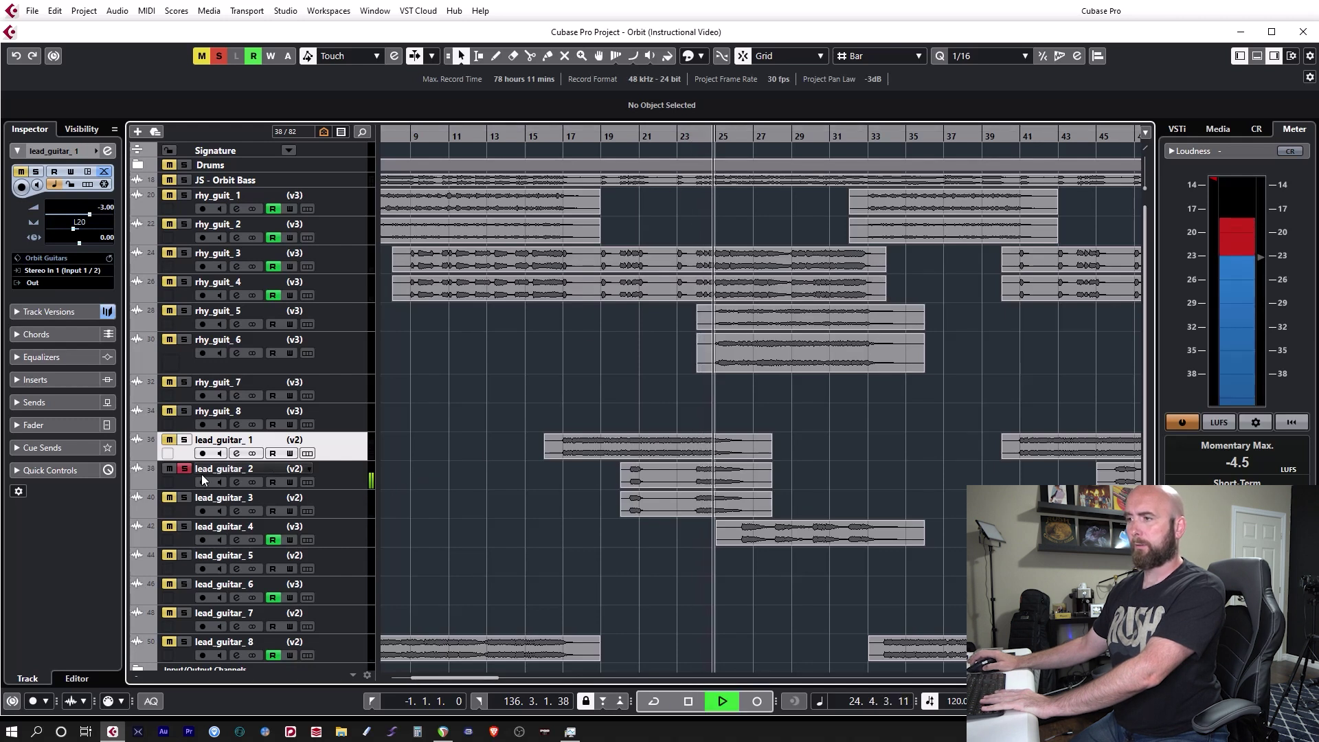
{"action": "key", "text": "space"}
Step: Play lead_guitar_3 alone from bar 24, then leave only lead_guitar_1 soloed
{"action": "left_click", "coordinate": [183, 470]}
{"action": "key", "text": "KP_0"}
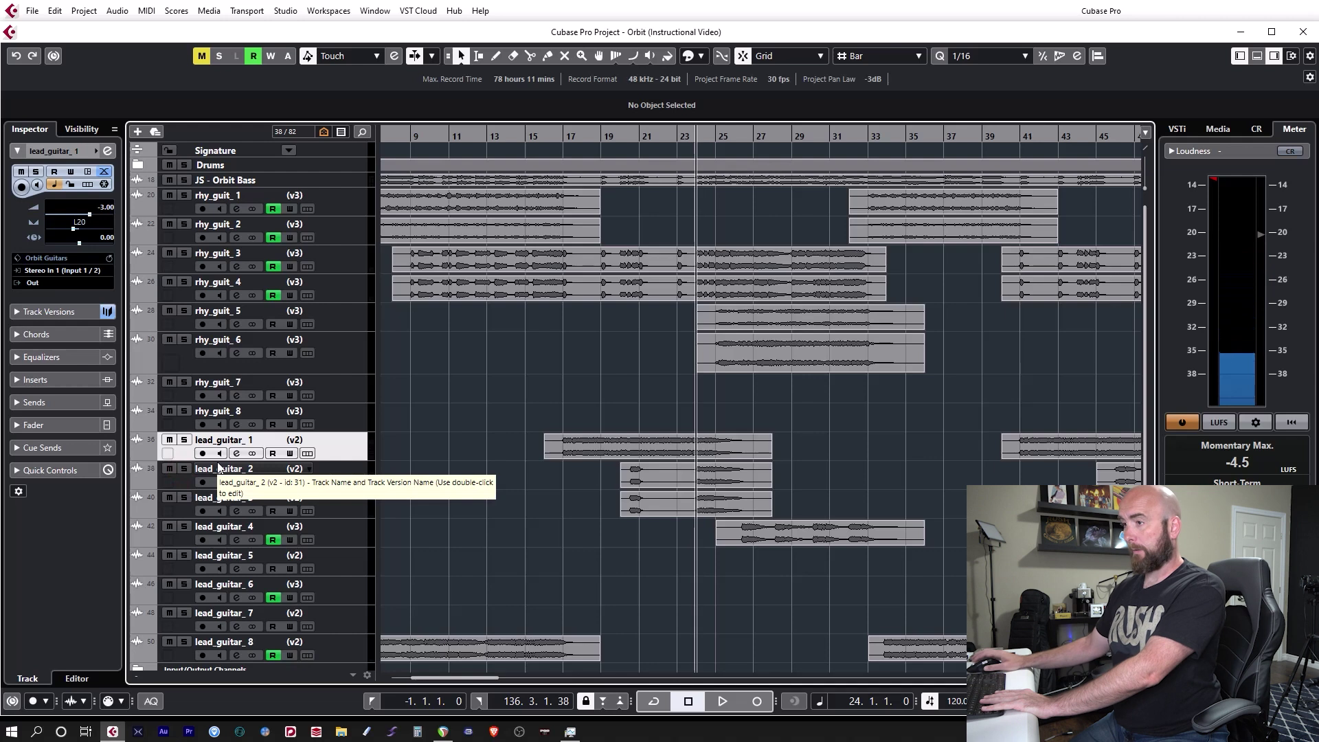
{"action": "left_click", "coordinate": [182, 499]}
{"action": "key", "text": "space"}
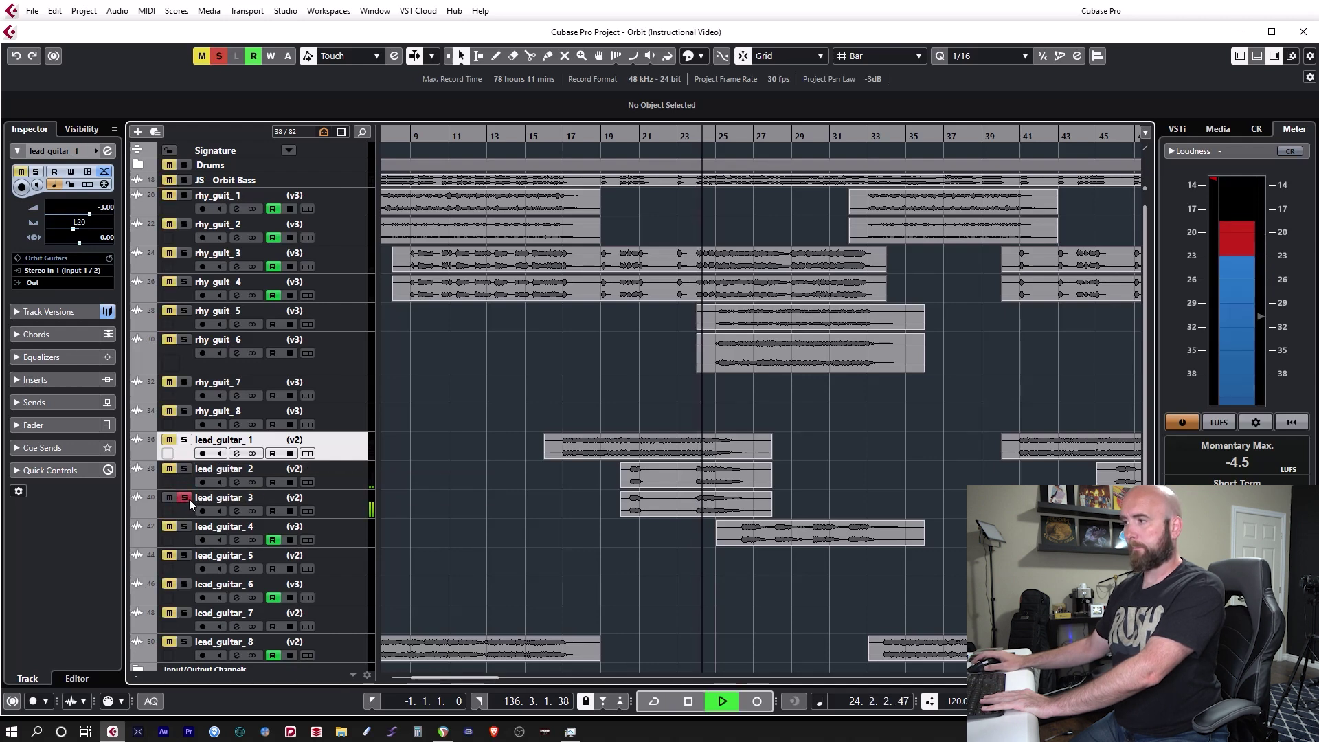
{"action": "key", "text": "space"}
{"action": "left_click", "coordinate": [183, 499]}
{"action": "left_click", "coordinate": [184, 440]}
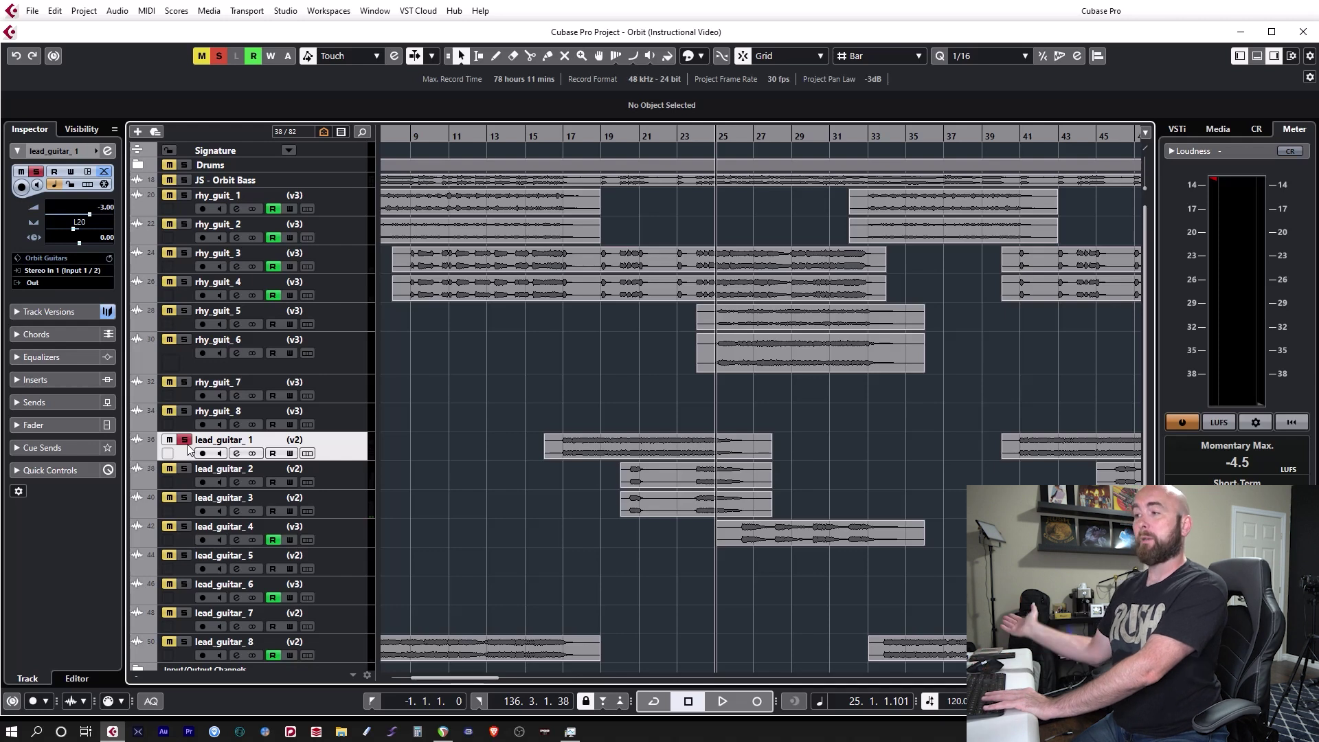
Step: Unsolo lead_guitar_1 and play the full mix from bar 20 to just past bar 25
{"action": "left_click", "coordinate": [184, 441]}
{"action": "left_click", "coordinate": [616, 142]}
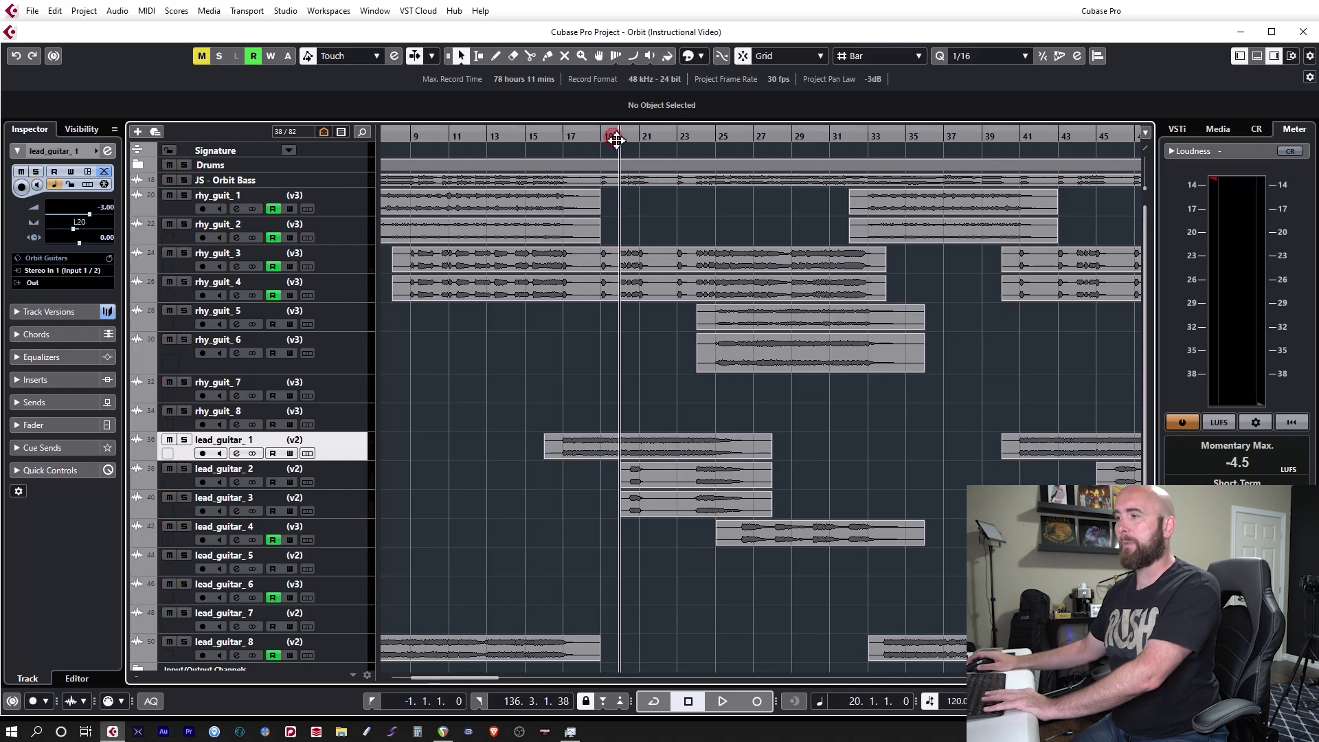
{"action": "key", "text": "space"}
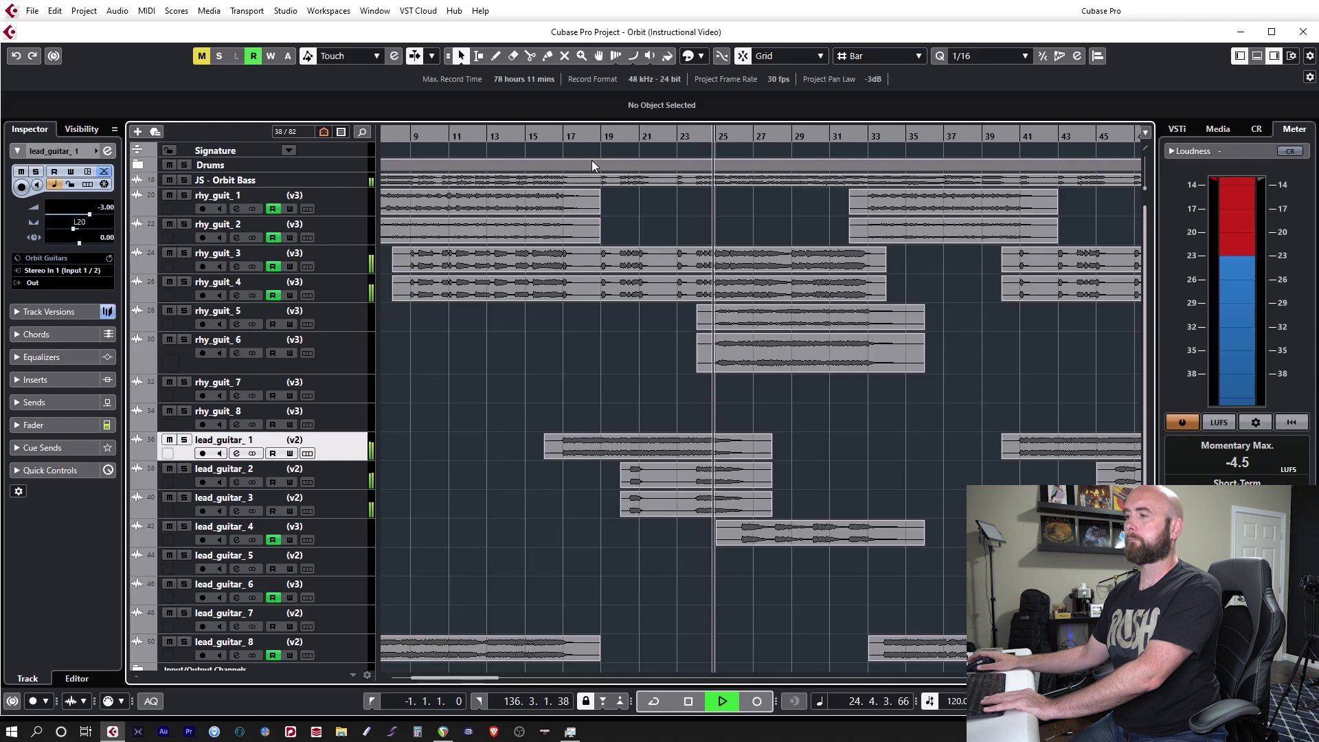
{"action": "key", "text": "space"}
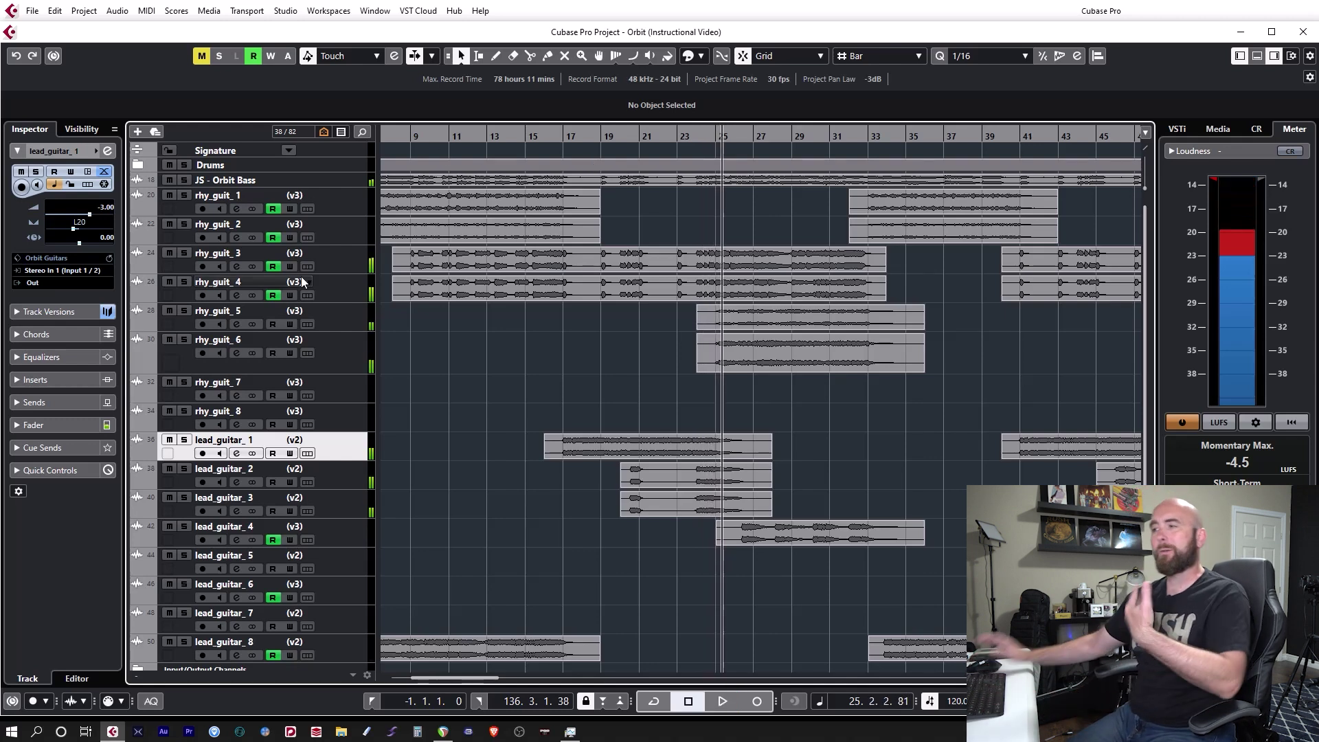
Step: Solo rhy_guit_3 and rhy_guit_4 and play them from just before bar 25
{"action": "left_click", "coordinate": [184, 254]}
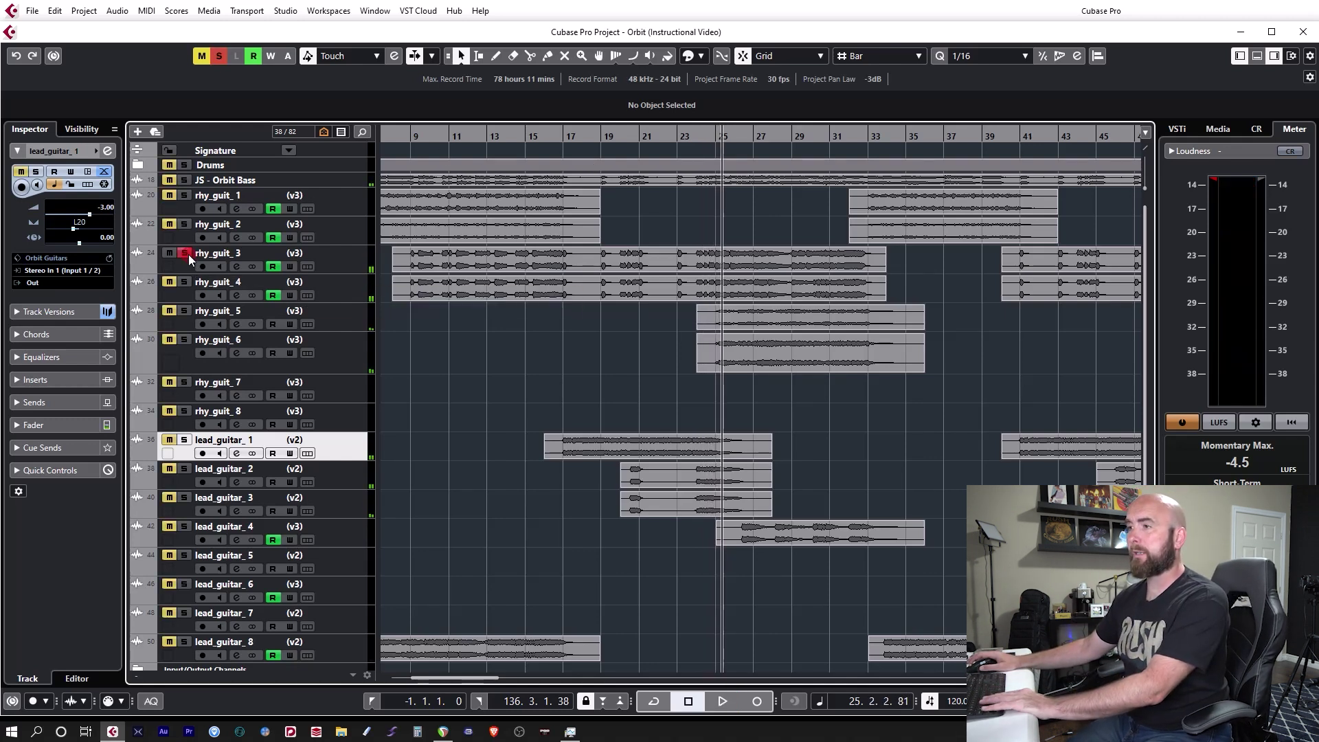
{"action": "left_click", "coordinate": [184, 283]}
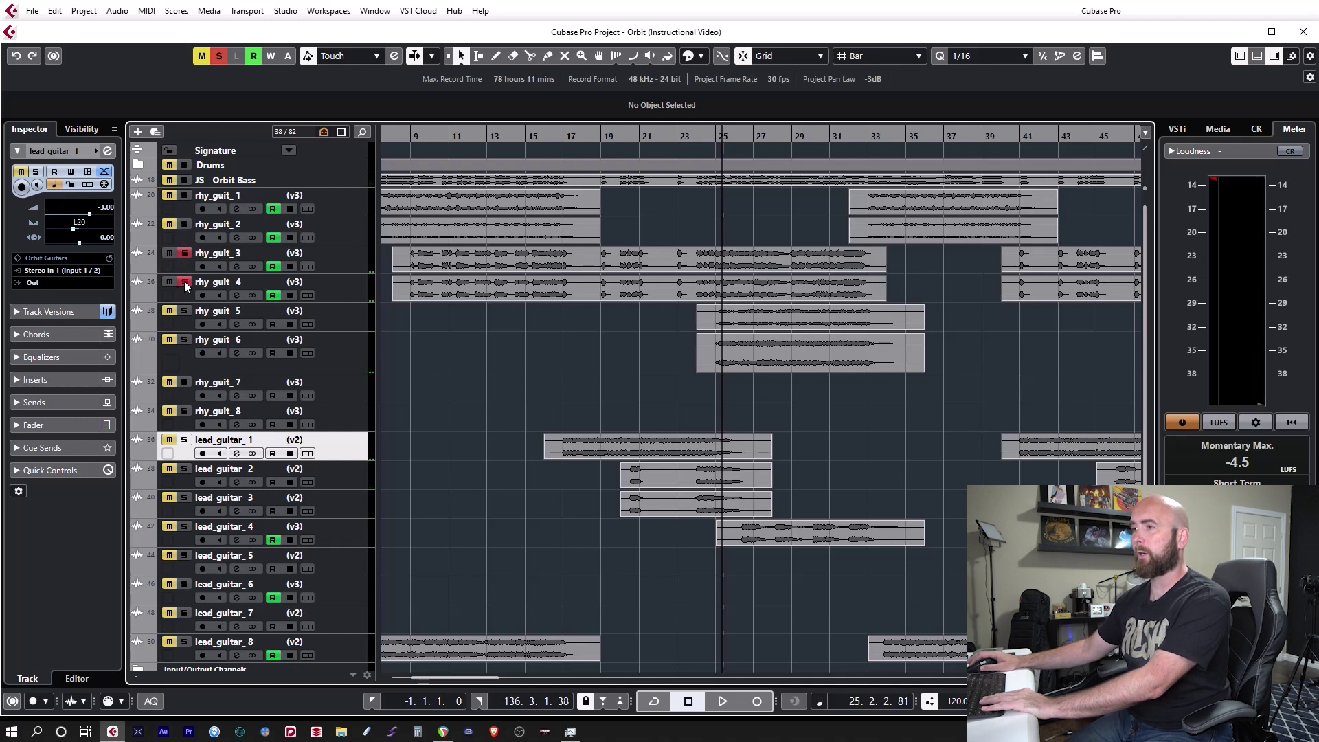
{"action": "left_click", "coordinate": [715, 136]}
{"action": "key", "text": "space"}
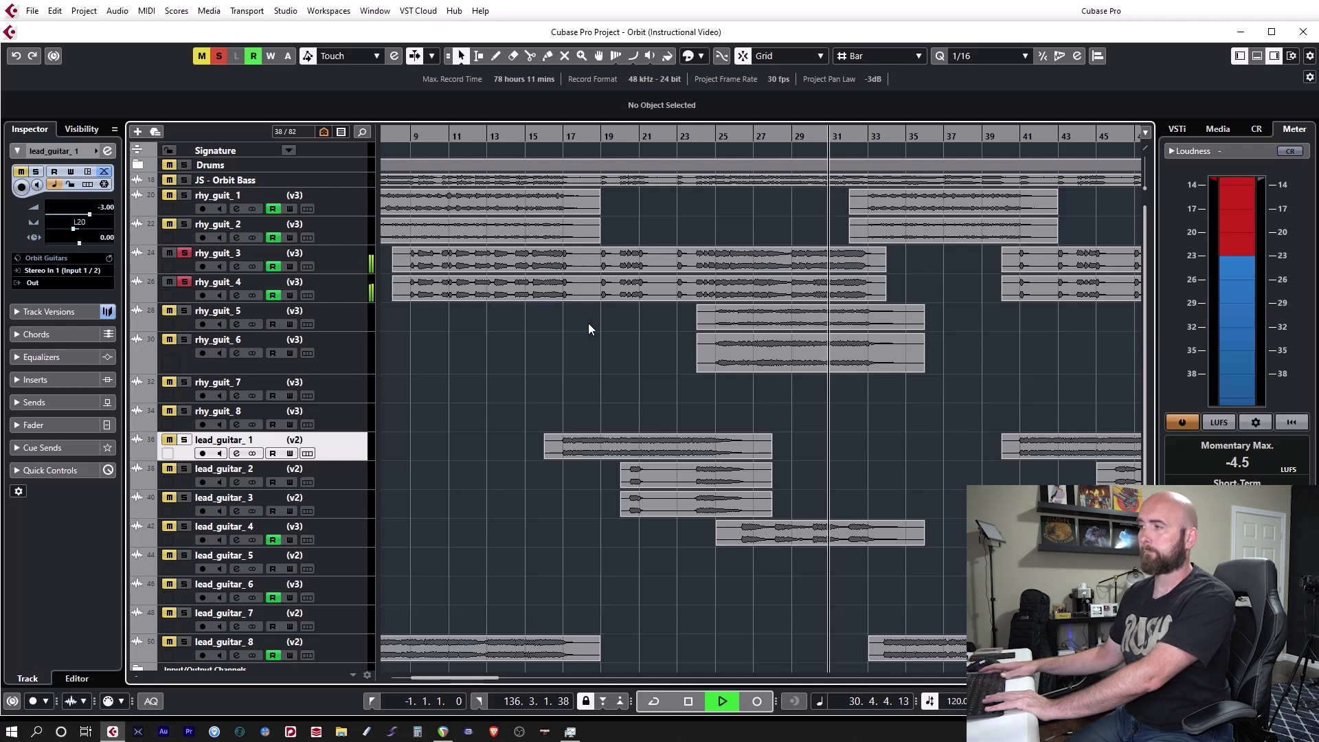
{"action": "key", "text": "space"}
Step: Switch the solo to rhy_guit_5 alone and play from about bar 24
{"action": "left_click", "coordinate": [184, 282]}
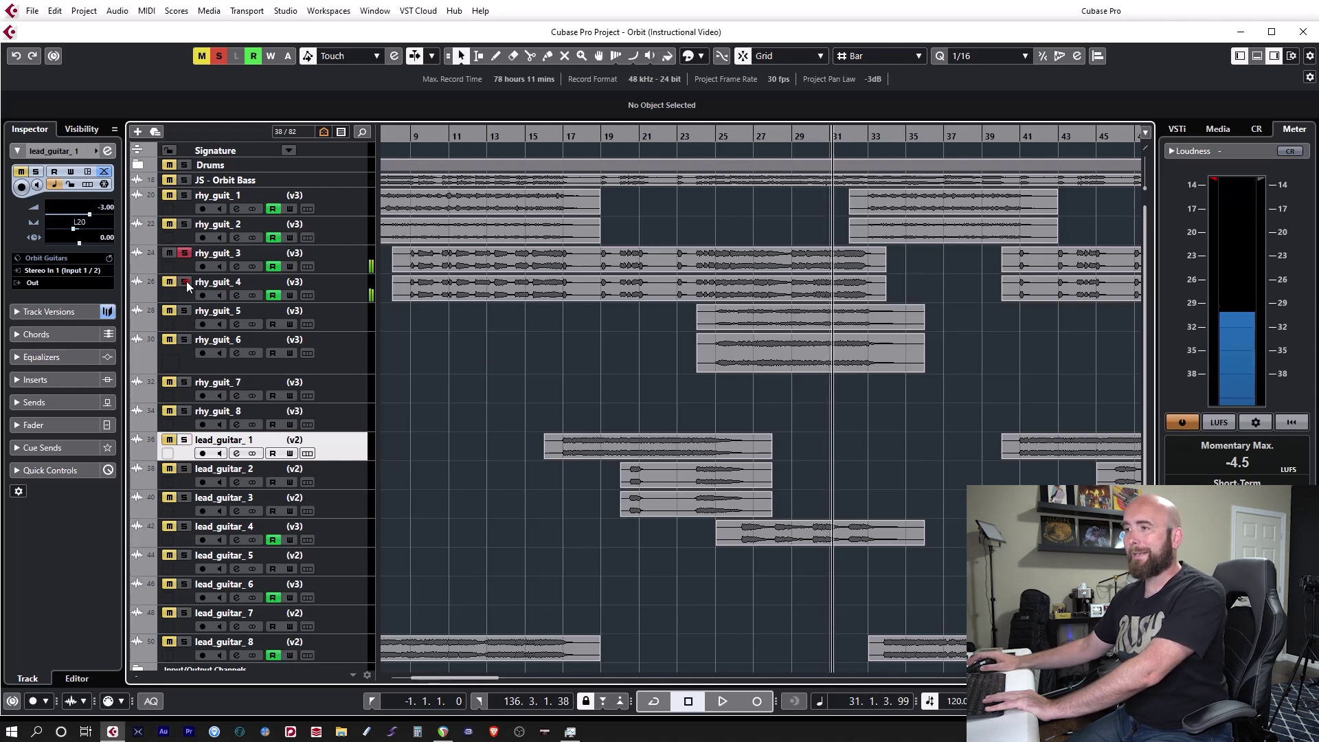
{"action": "left_click", "coordinate": [184, 253]}
{"action": "left_click", "coordinate": [184, 310]}
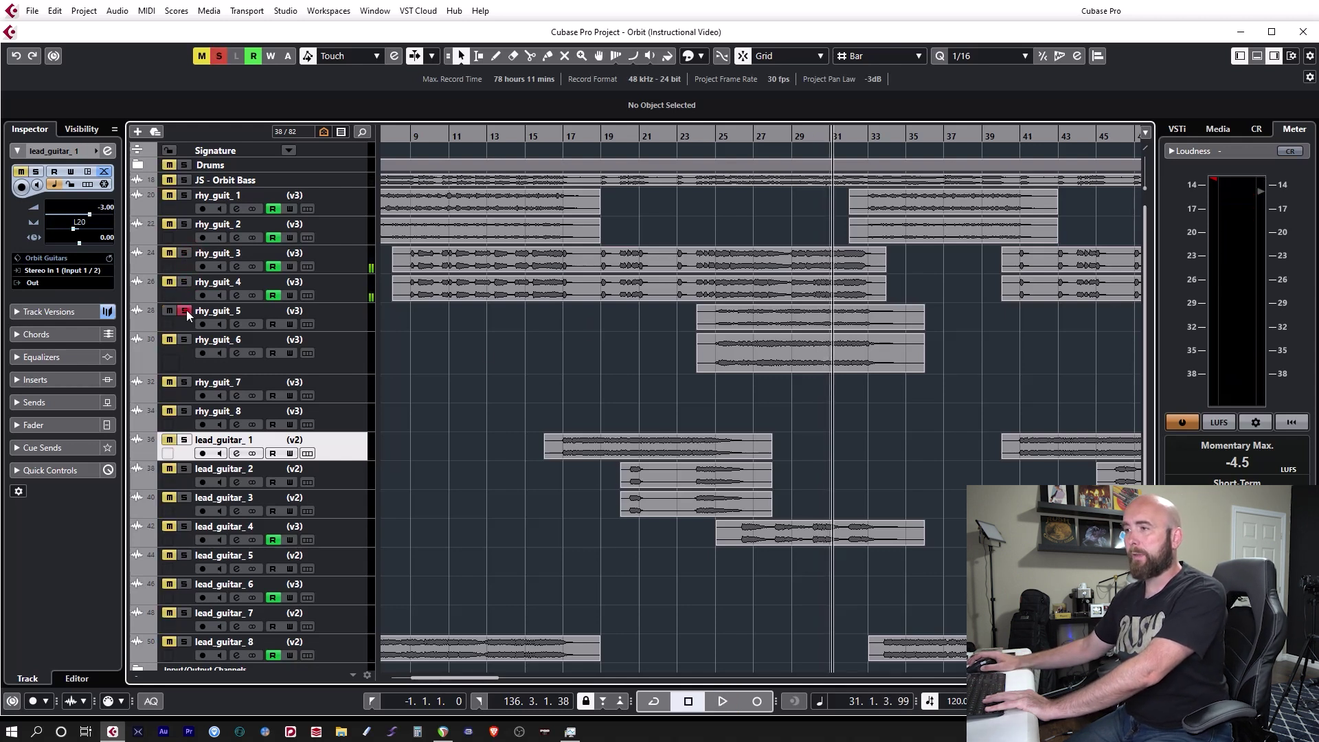
{"action": "left_click", "coordinate": [707, 143]}
{"action": "key", "text": "space"}
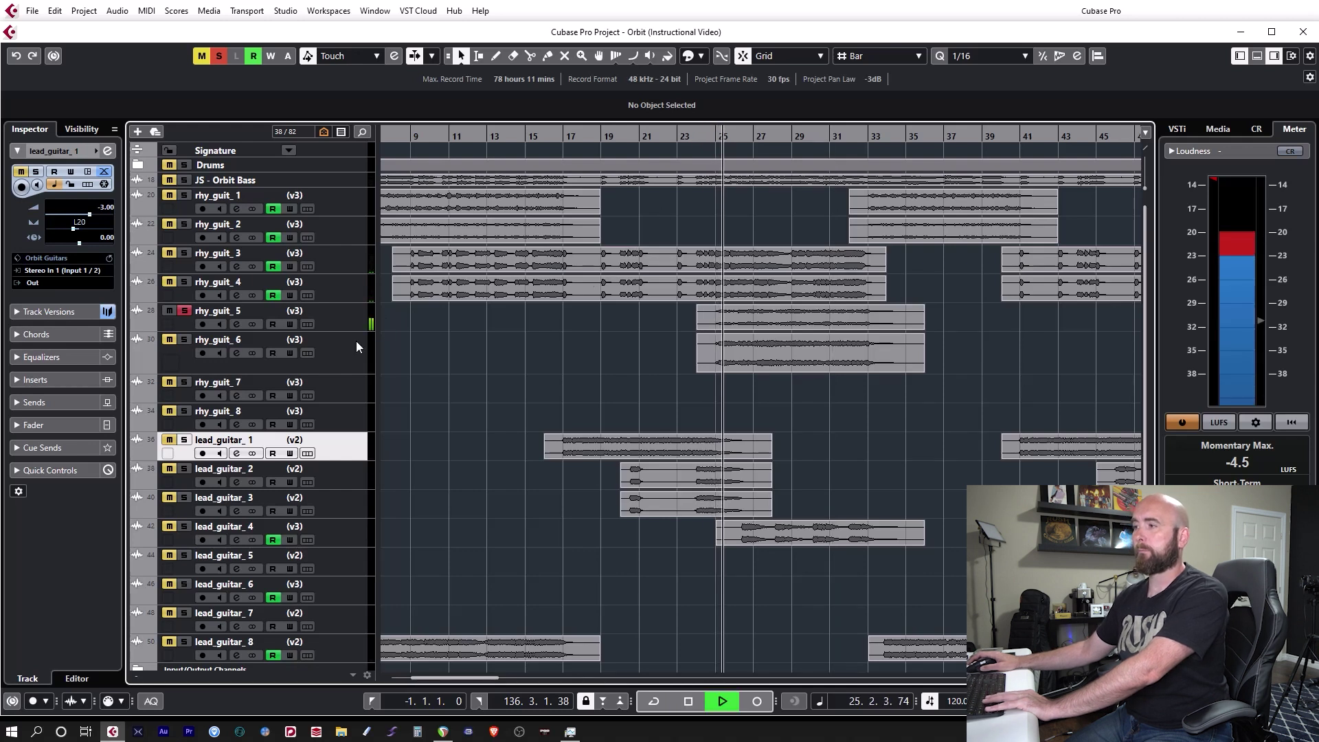
Step: Add rhy_guit_6, rhy_guit_5, rhy_guit_4 and rhy_guit_3 to the solo and replay from bar 24
{"action": "left_click", "coordinate": [184, 339]}
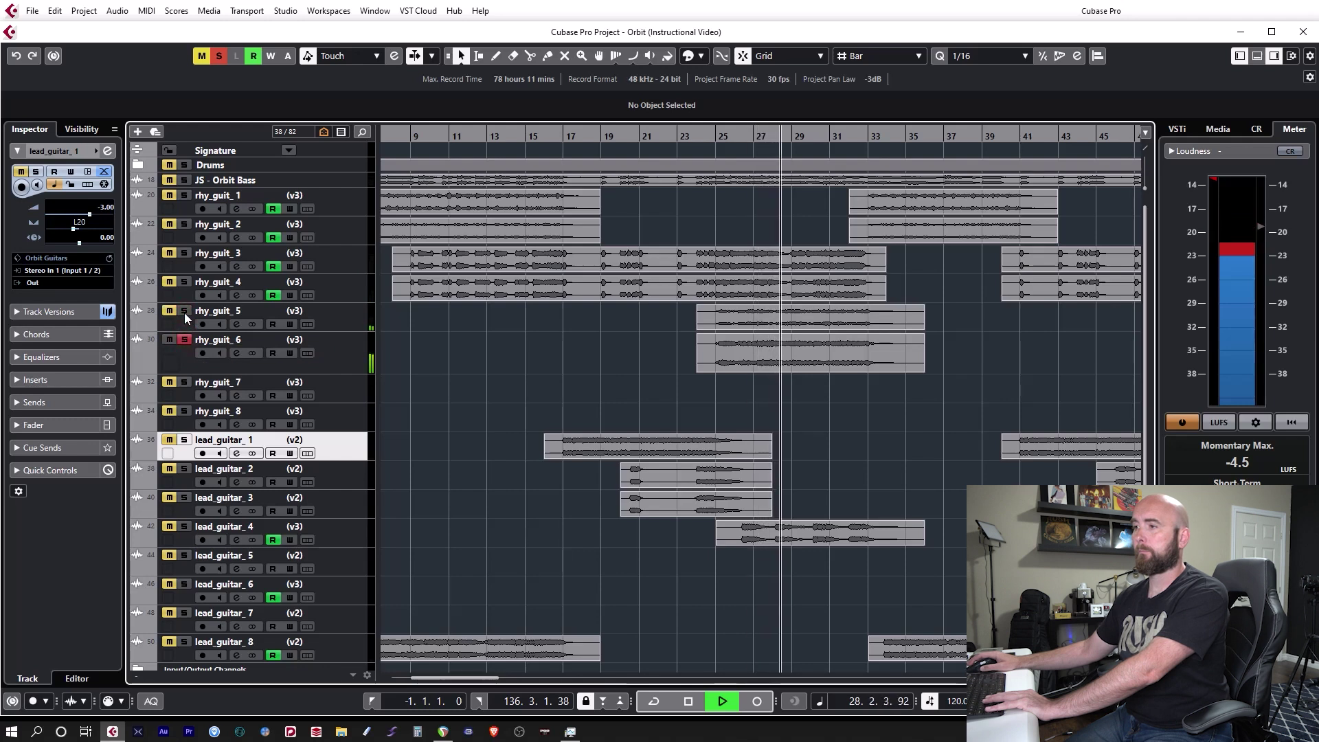
{"action": "left_click", "coordinate": [185, 313]}
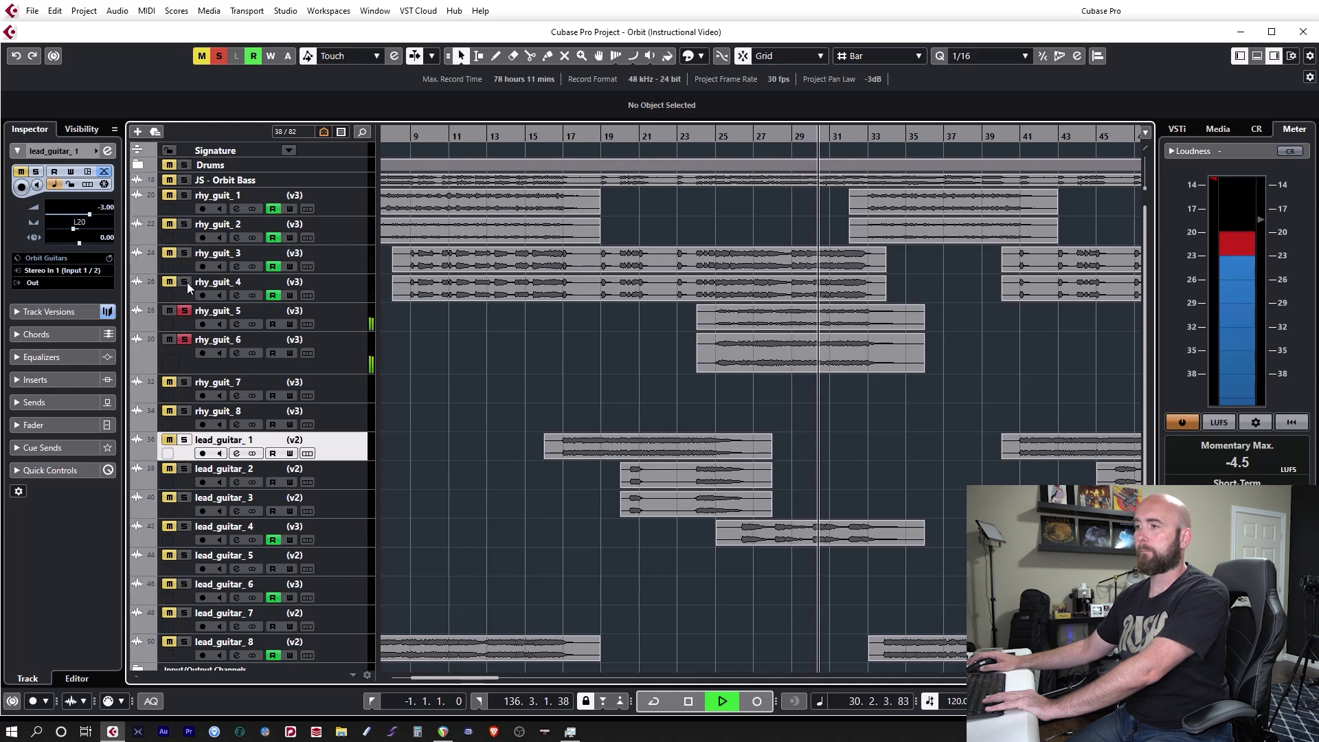
{"action": "left_click", "coordinate": [184, 281]}
{"action": "left_click", "coordinate": [185, 253]}
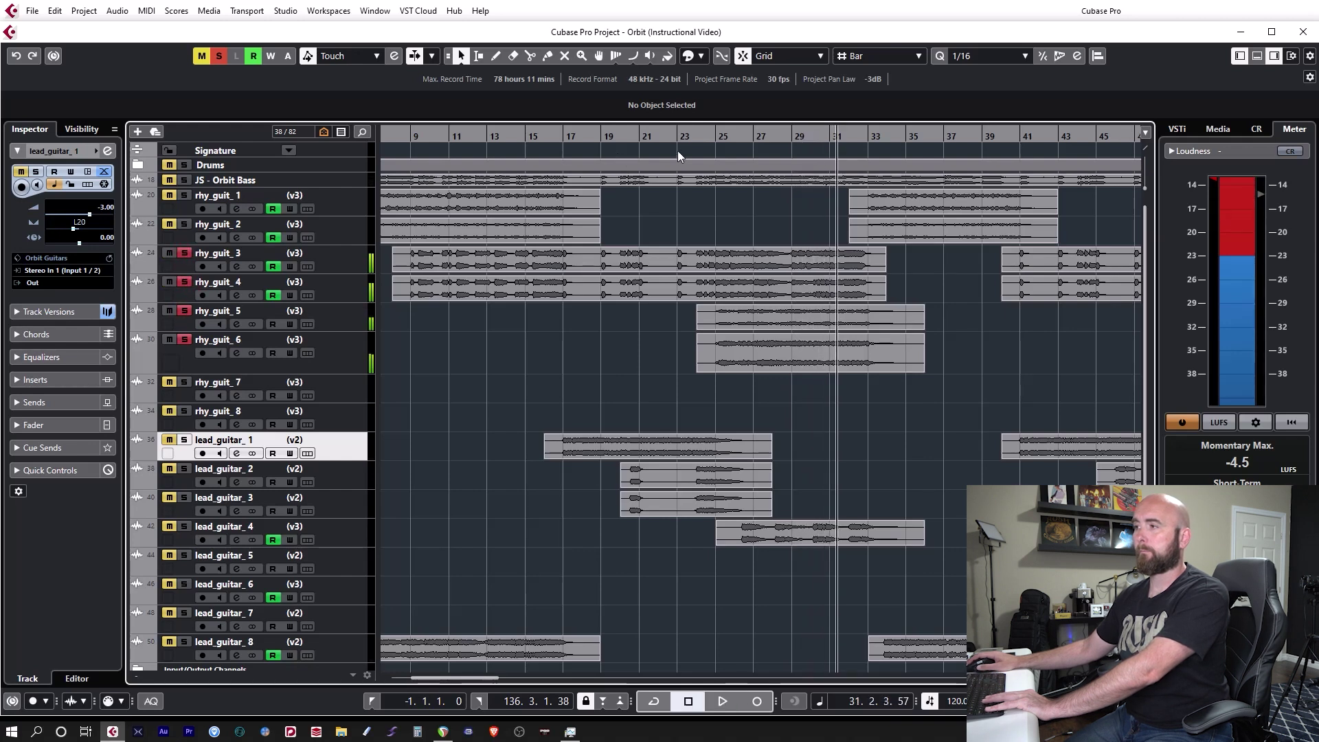
{"action": "left_click", "coordinate": [695, 142]}
{"action": "key", "text": "space"}
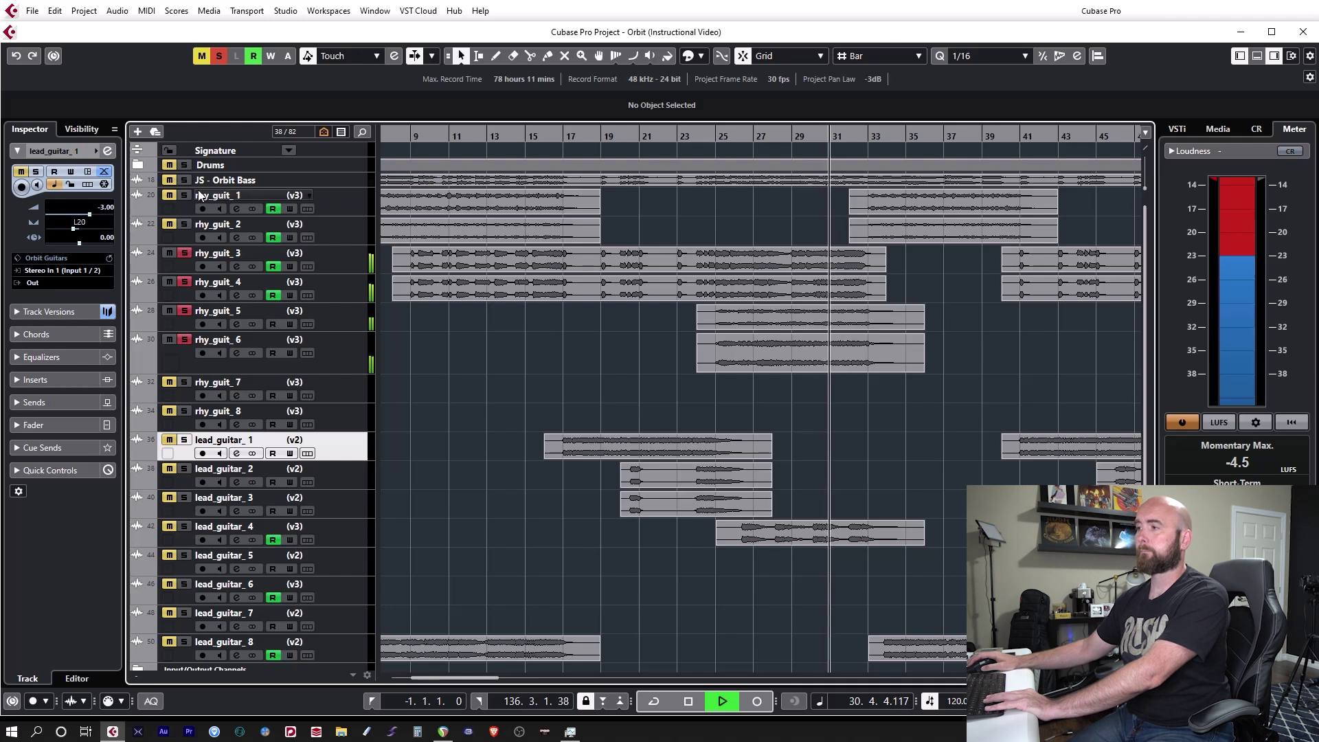
Step: Stop, select rhy_guit_6, and replay the soloed rhythm layers from bar 24
{"action": "left_click", "coordinate": [351, 320]}
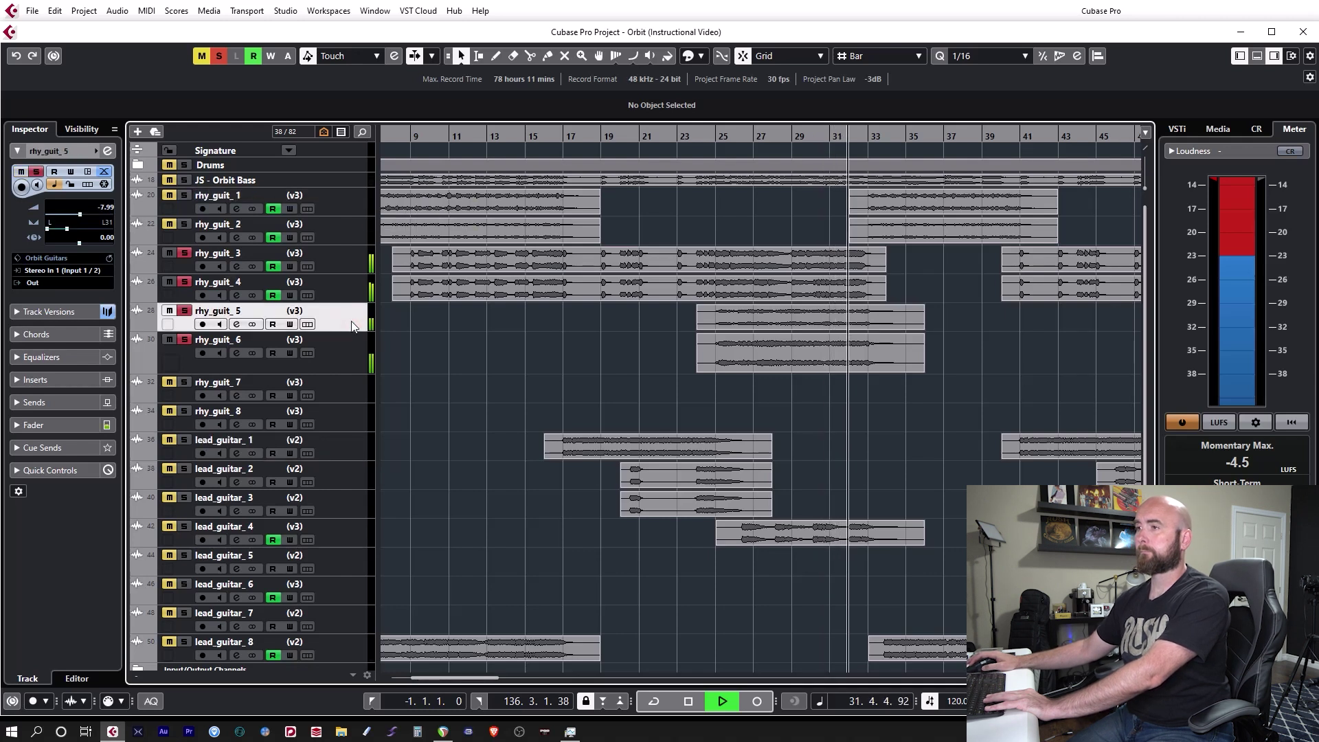
{"action": "key", "text": "space"}
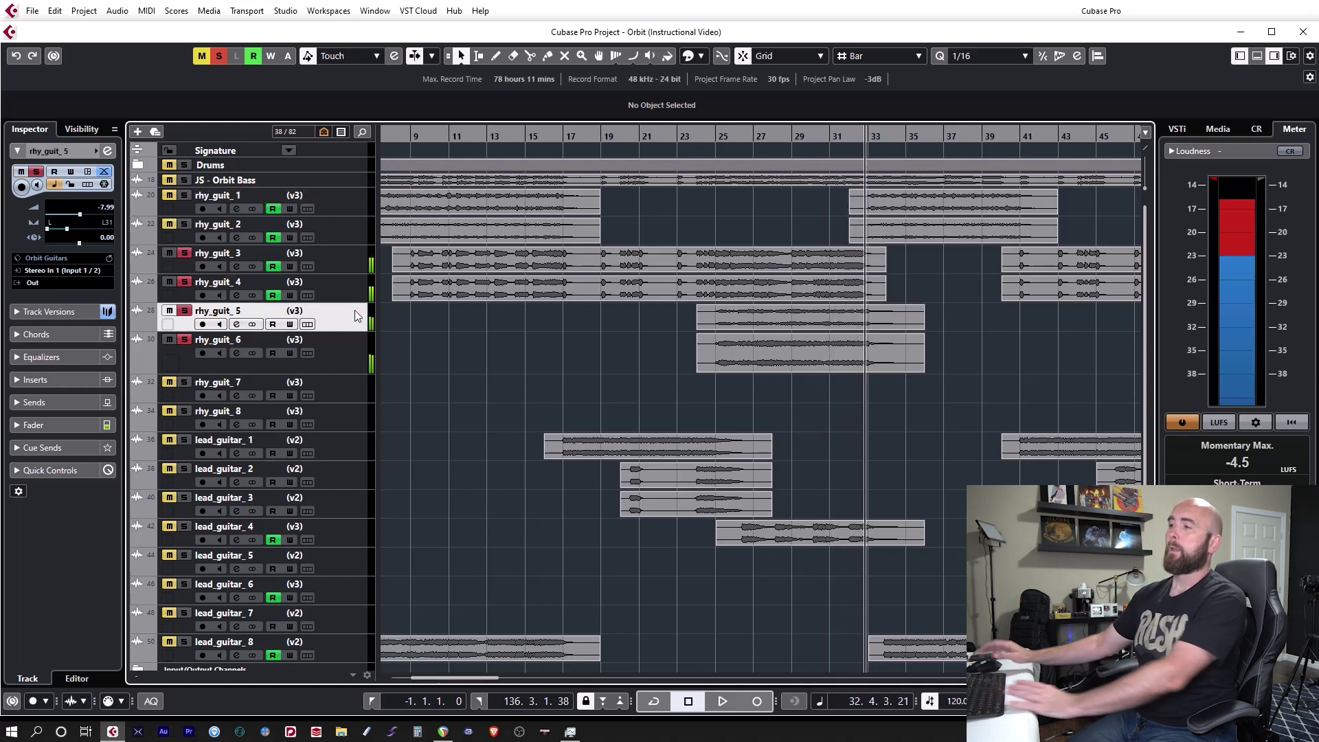
{"action": "left_click", "coordinate": [356, 350]}
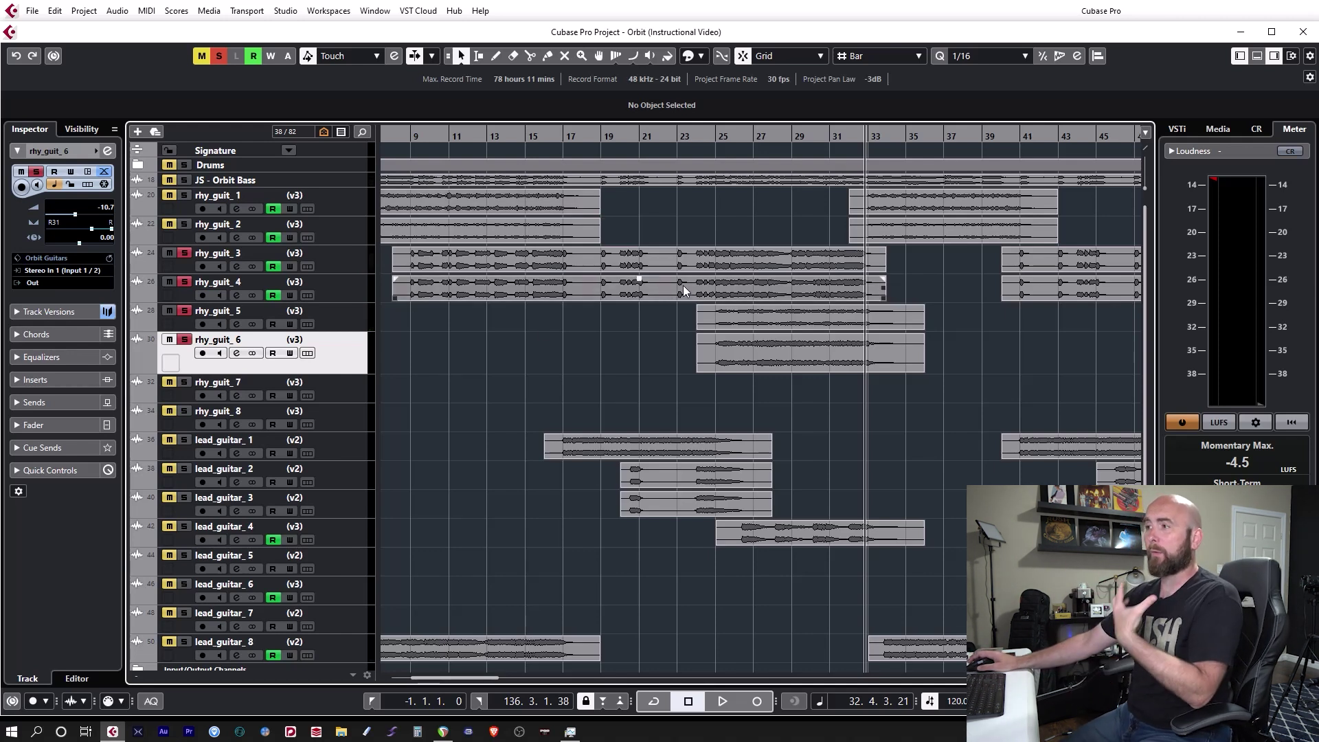
{"action": "left_click", "coordinate": [697, 138]}
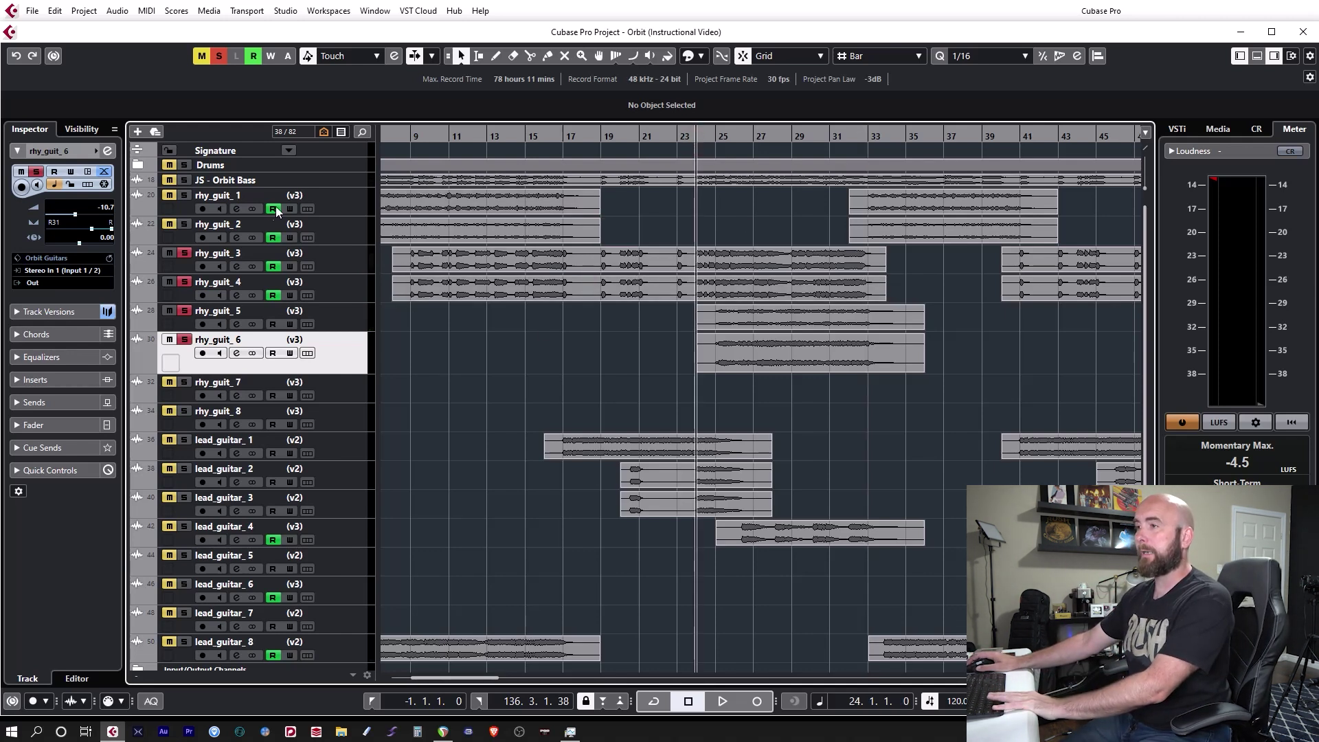
{"action": "key", "text": "space"}
Step: Add Orbit Bass to the solo, stop near bar 29, and clear every solo
{"action": "left_click", "coordinate": [184, 179]}
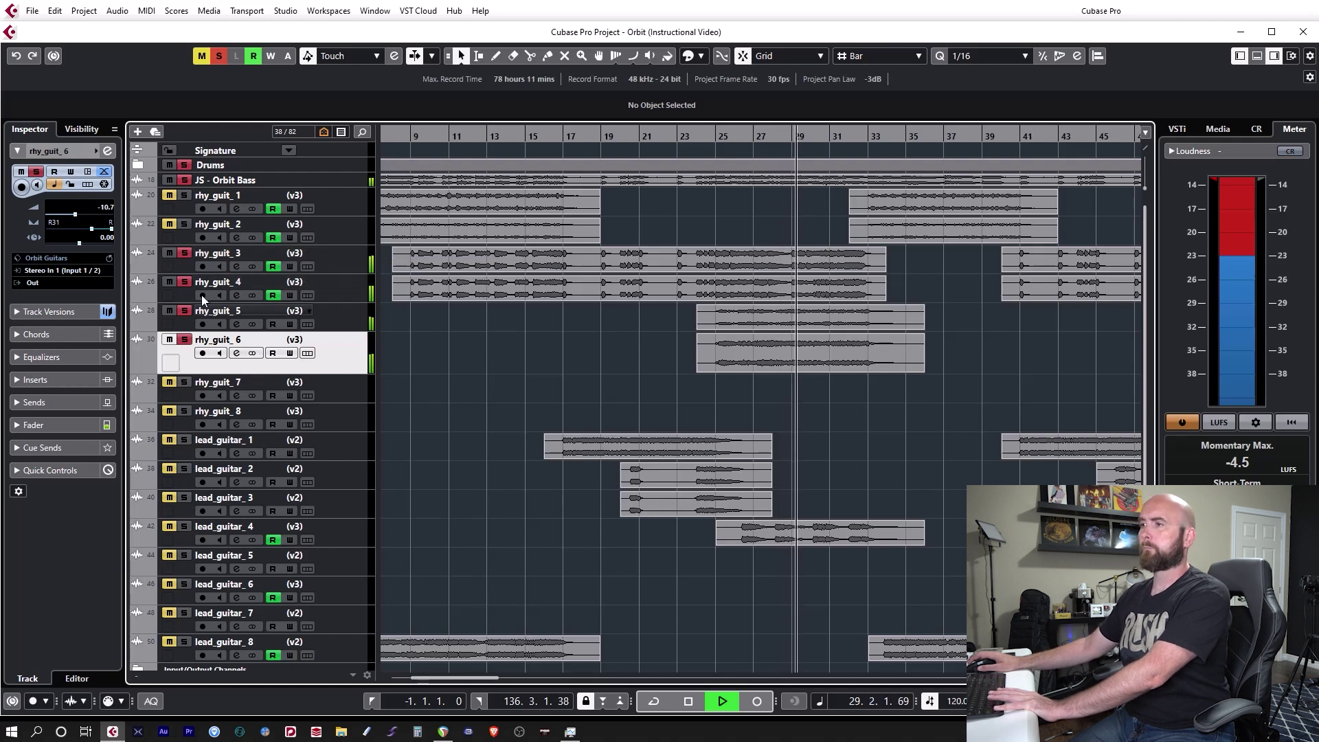
{"action": "key", "text": "space"}
{"action": "left_click", "coordinate": [218, 59]}
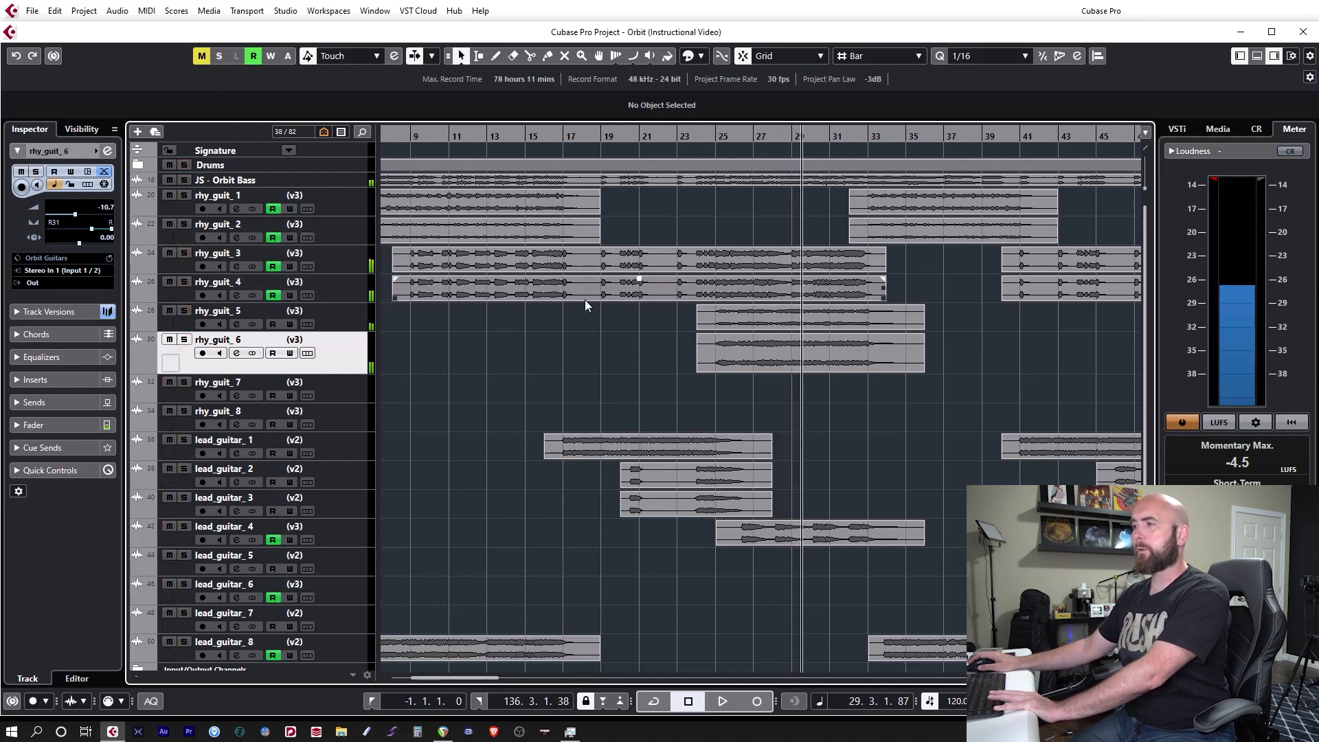
Step: Solo lead_guitar_4 and play from bar 26 to just past bar 28
{"action": "left_click", "coordinate": [184, 526]}
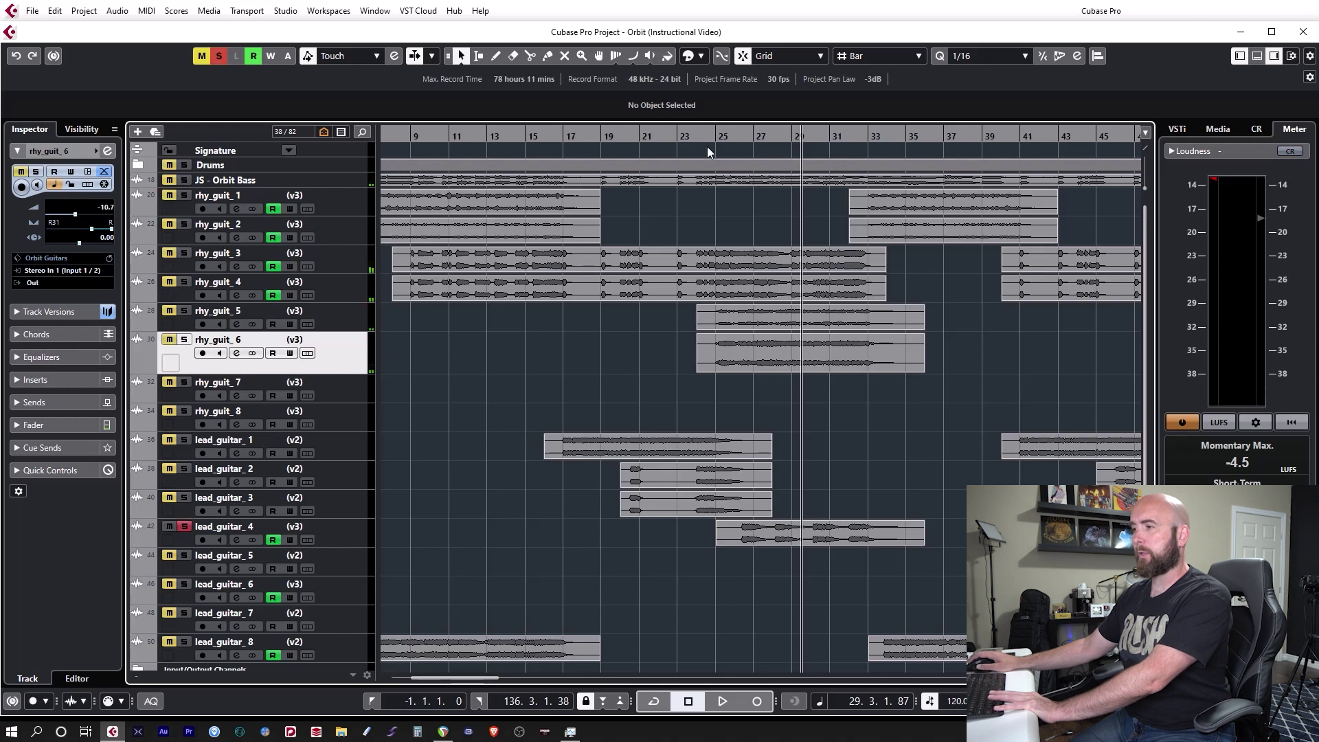
{"action": "left_click_drag", "start_coordinate": [711, 147], "coordinate": [726, 142]}
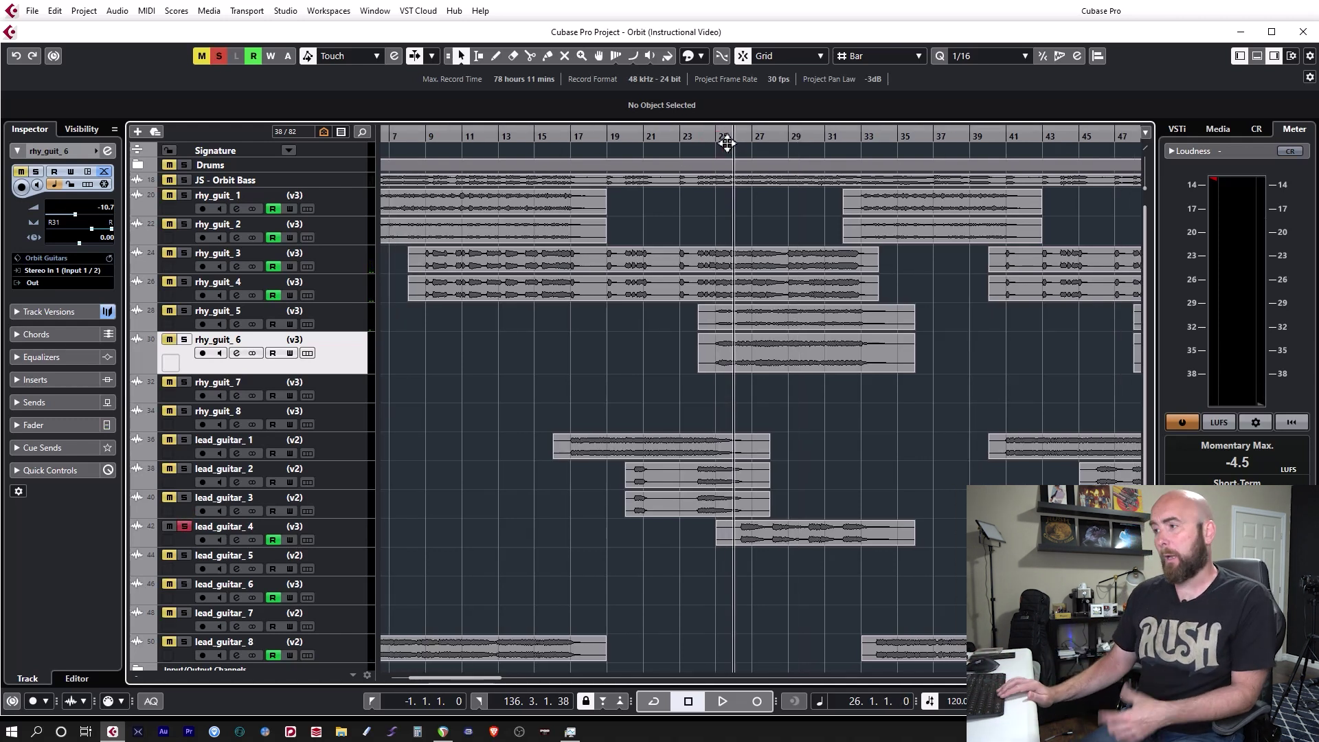
{"action": "key", "text": "space"}
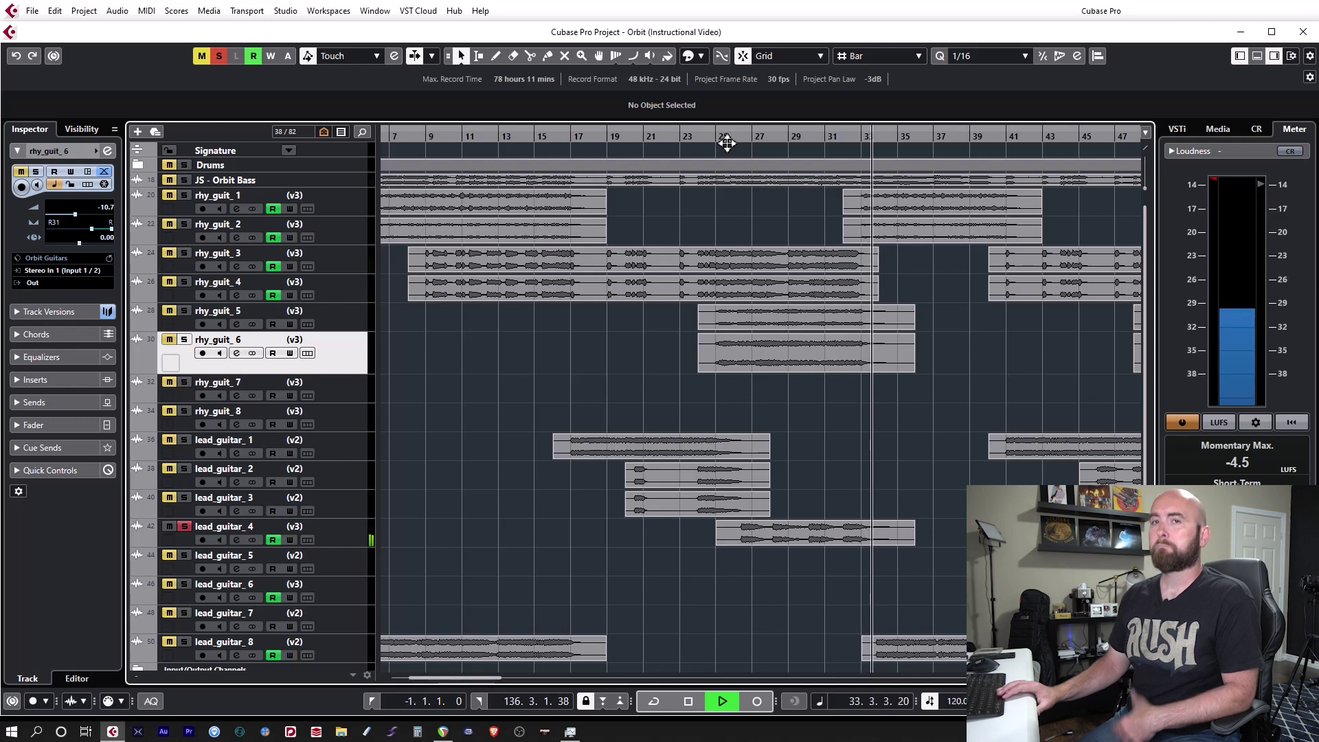
{"action": "key", "text": "space"}
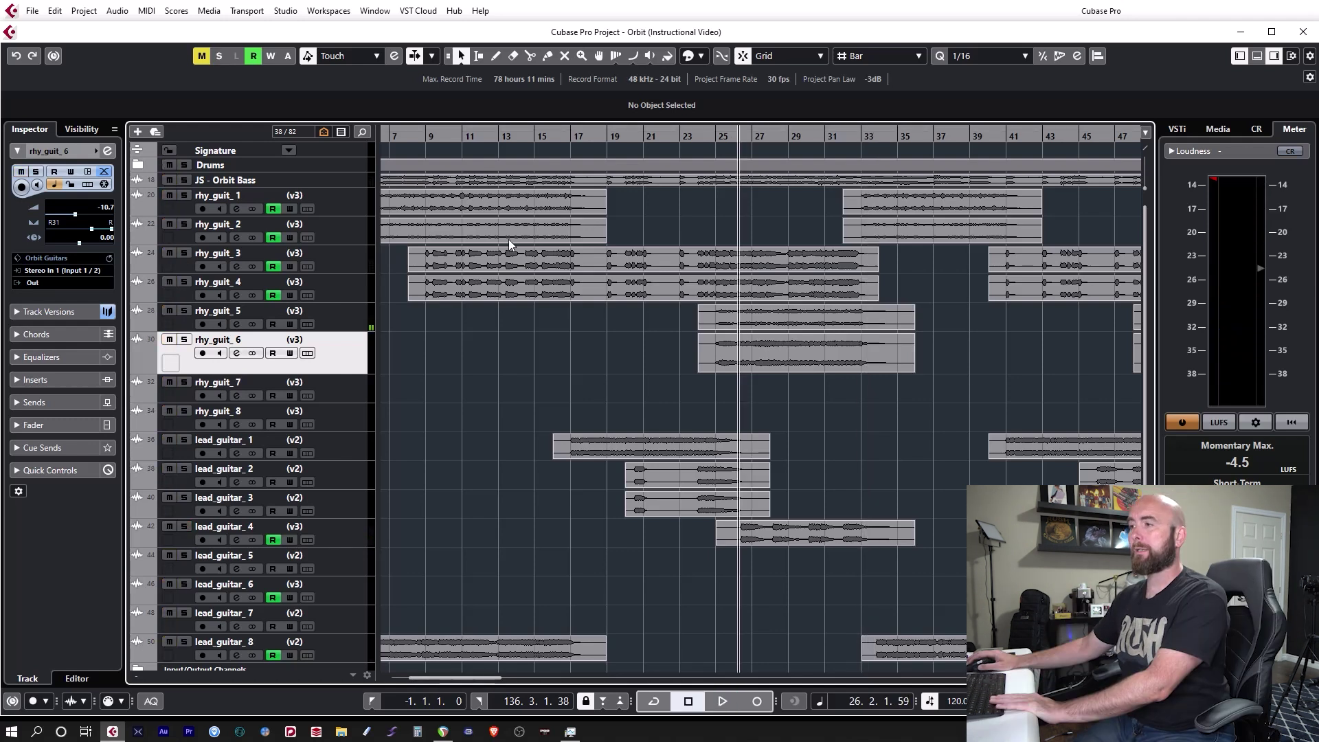
Step: Audition rhy_guit_3 and then rhy_guit_4 soloed from bar 24
{"action": "left_click", "coordinate": [697, 134]}
{"action": "left_click", "coordinate": [183, 252]}
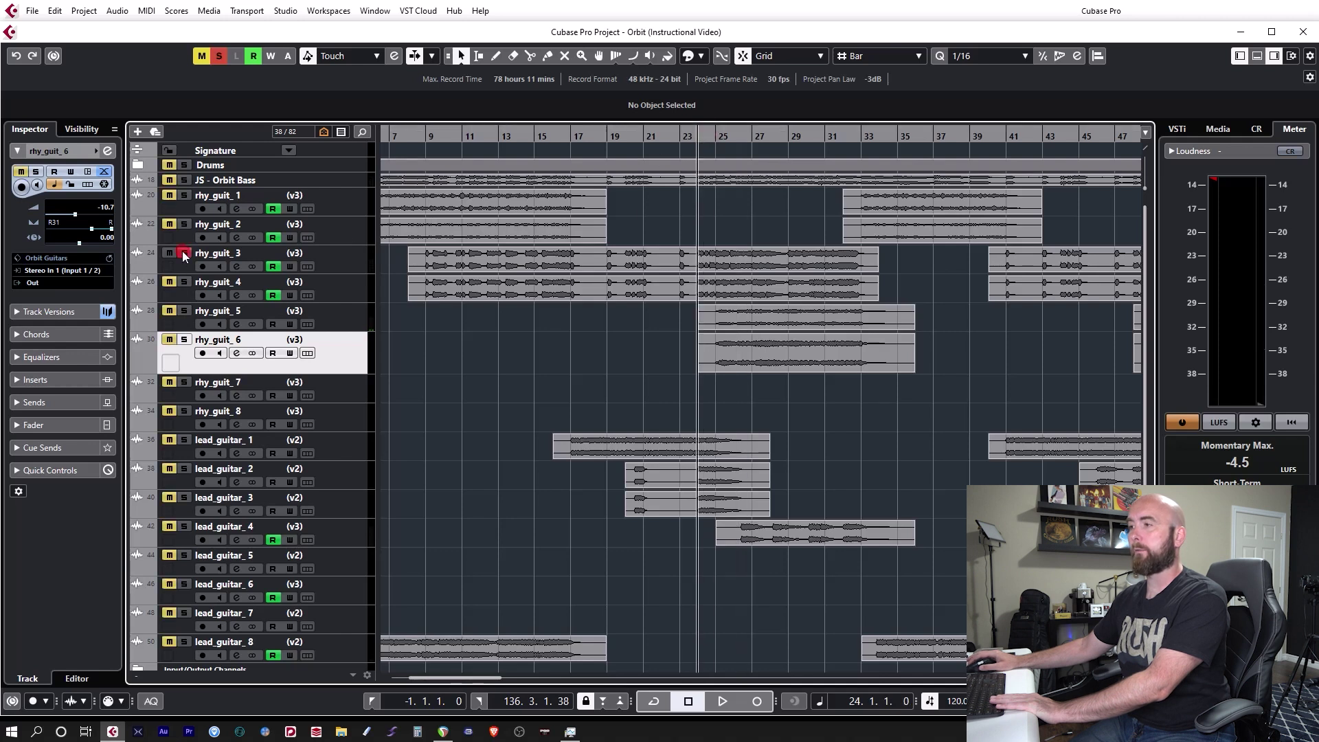
{"action": "key", "text": "space"}
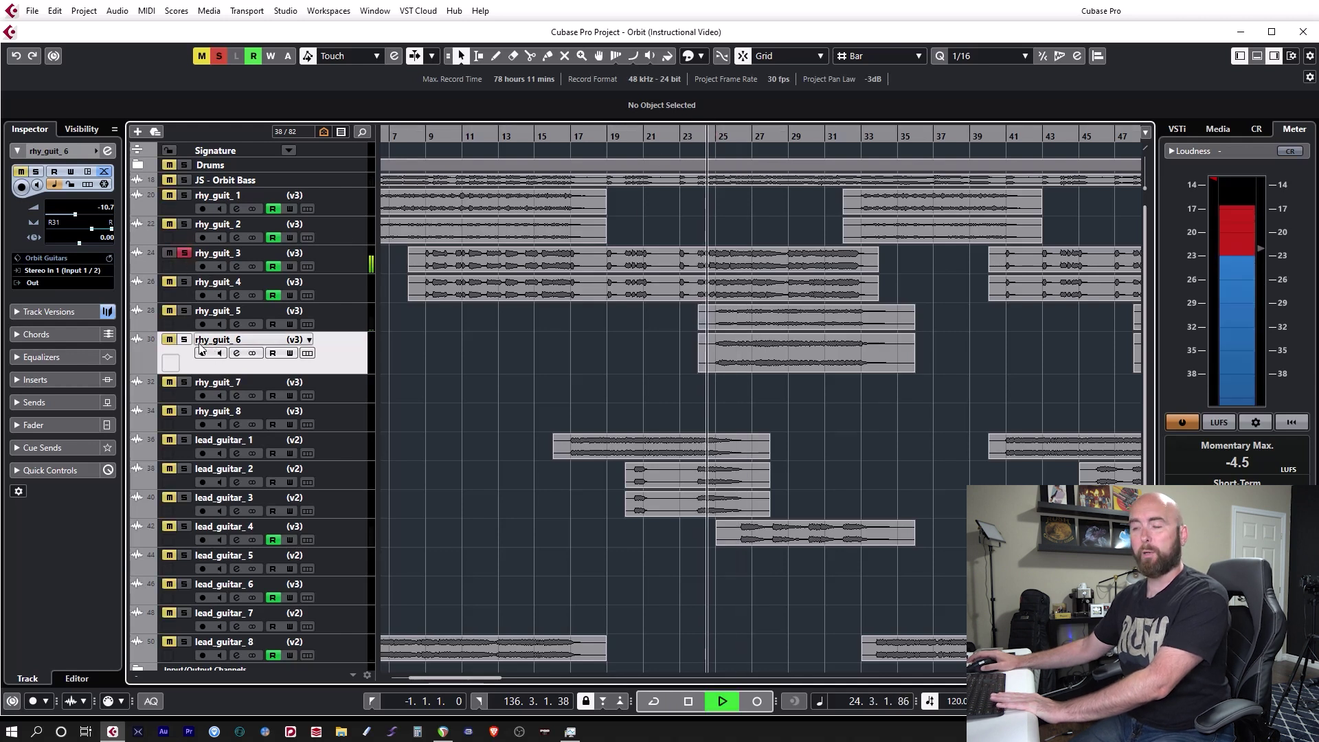
{"action": "left_click", "coordinate": [185, 282]}
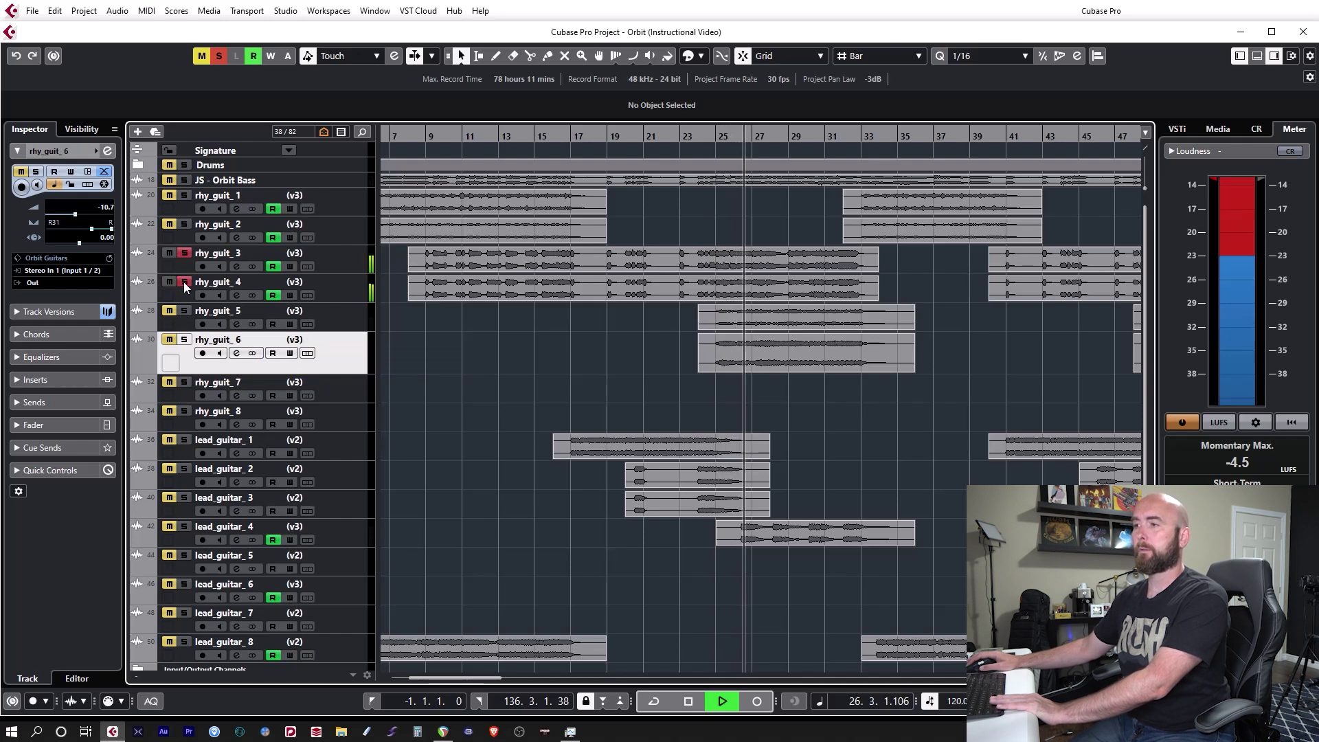
{"action": "key", "text": "space"}
Step: Clear the rhy_guit_3 and rhy_guit_4 solos and audition rhy_guit_5 soloed
{"action": "left_click", "coordinate": [219, 56]}
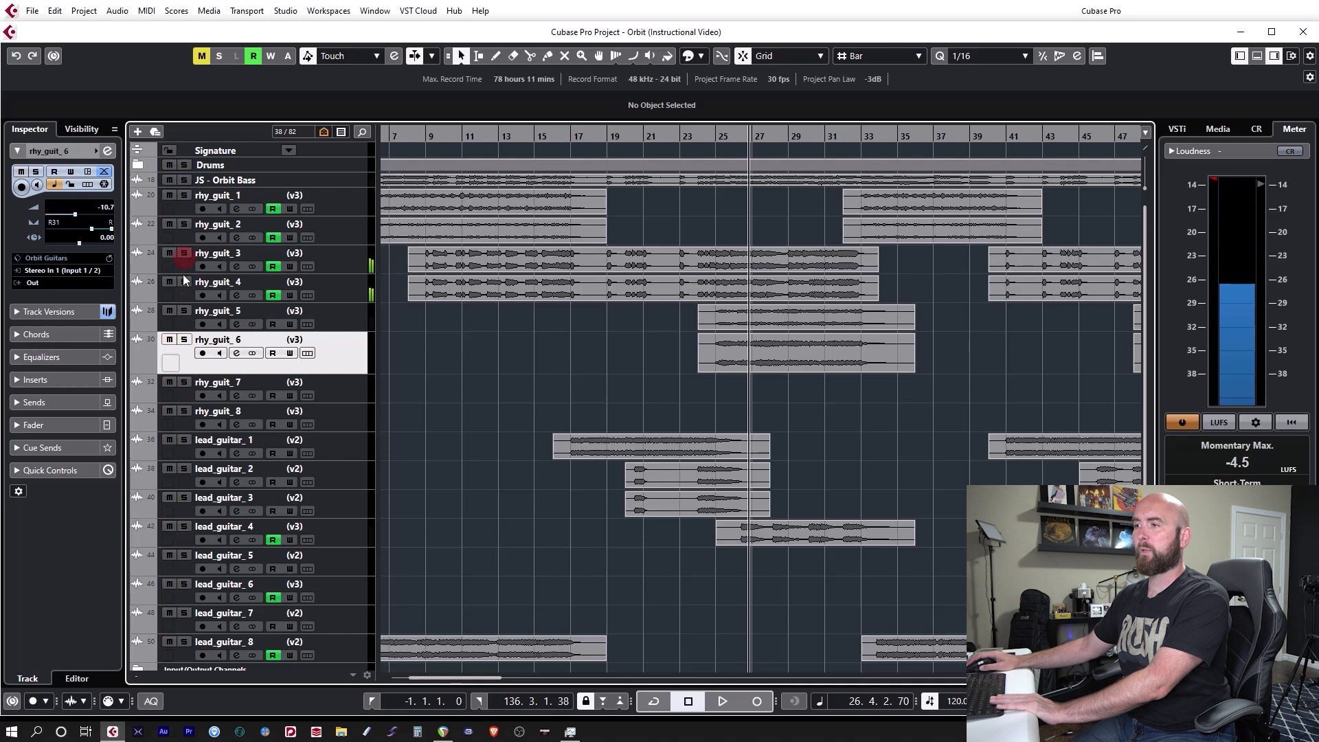
{"action": "left_click", "coordinate": [184, 311]}
{"action": "key", "text": "space"}
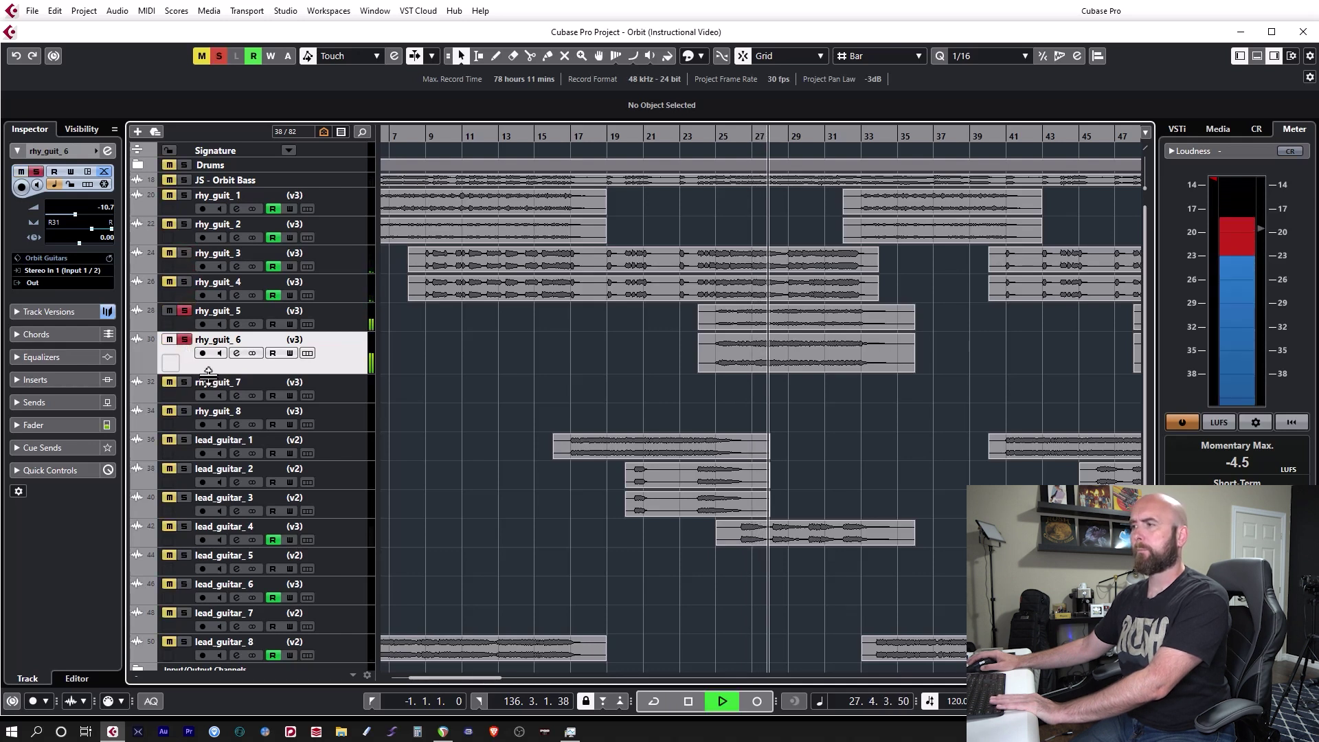
{"action": "key", "text": "space"}
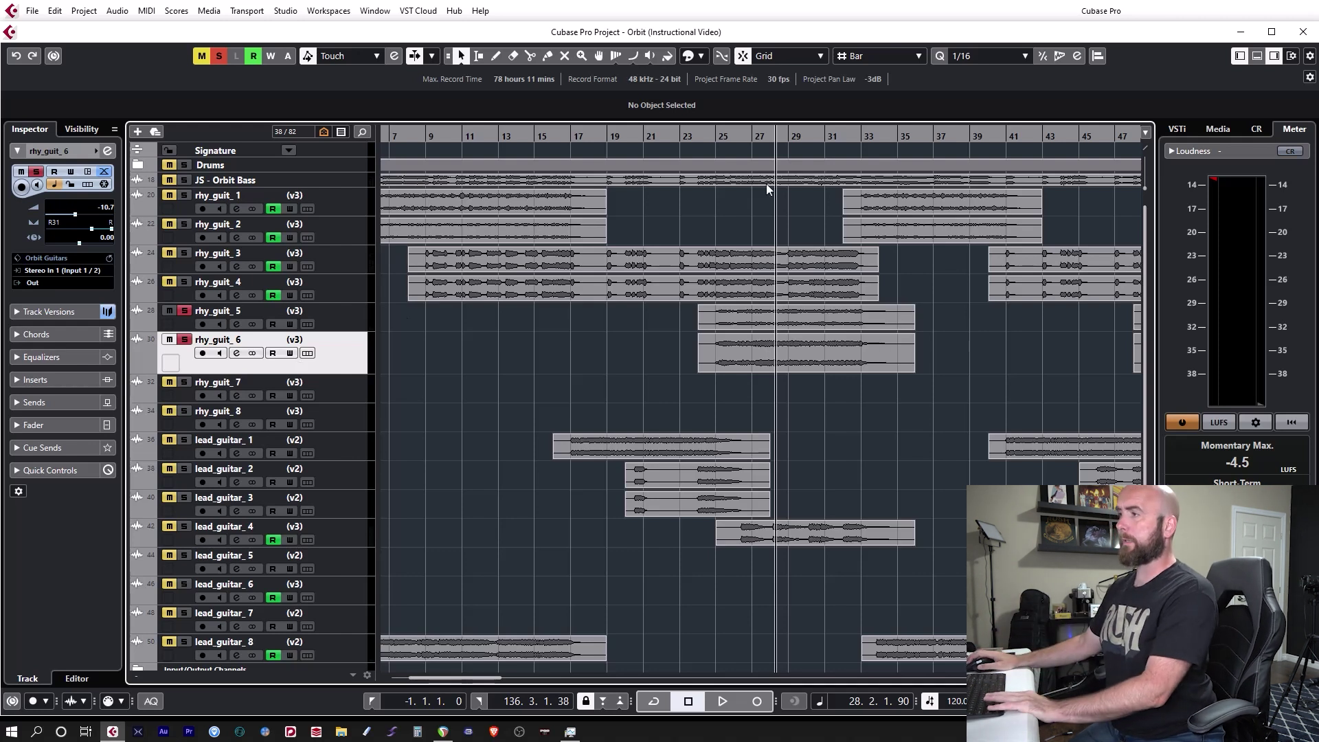
Step: Set playback to bar 33, clear all solos, and stop the full-mix pass
{"action": "left_click", "coordinate": [866, 143]}
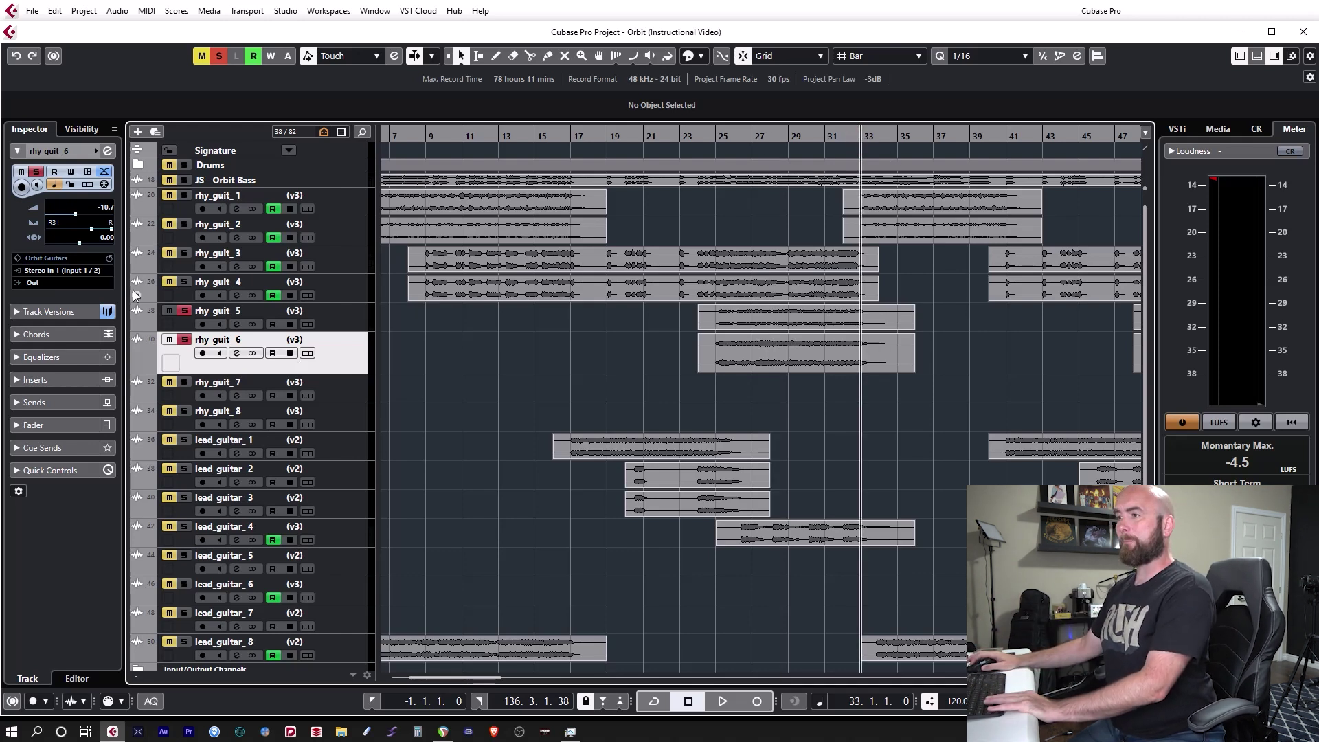
{"action": "left_click", "coordinate": [186, 340]}
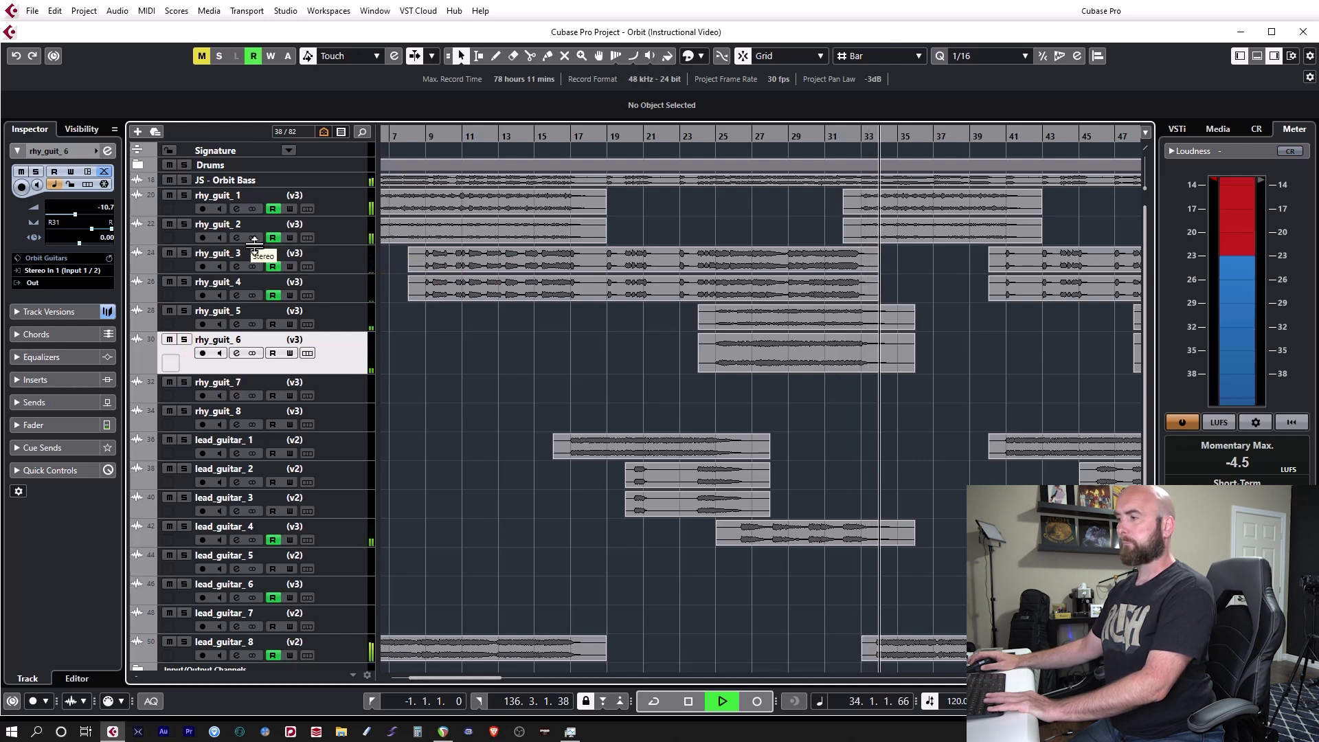
{"action": "key", "text": "space"}
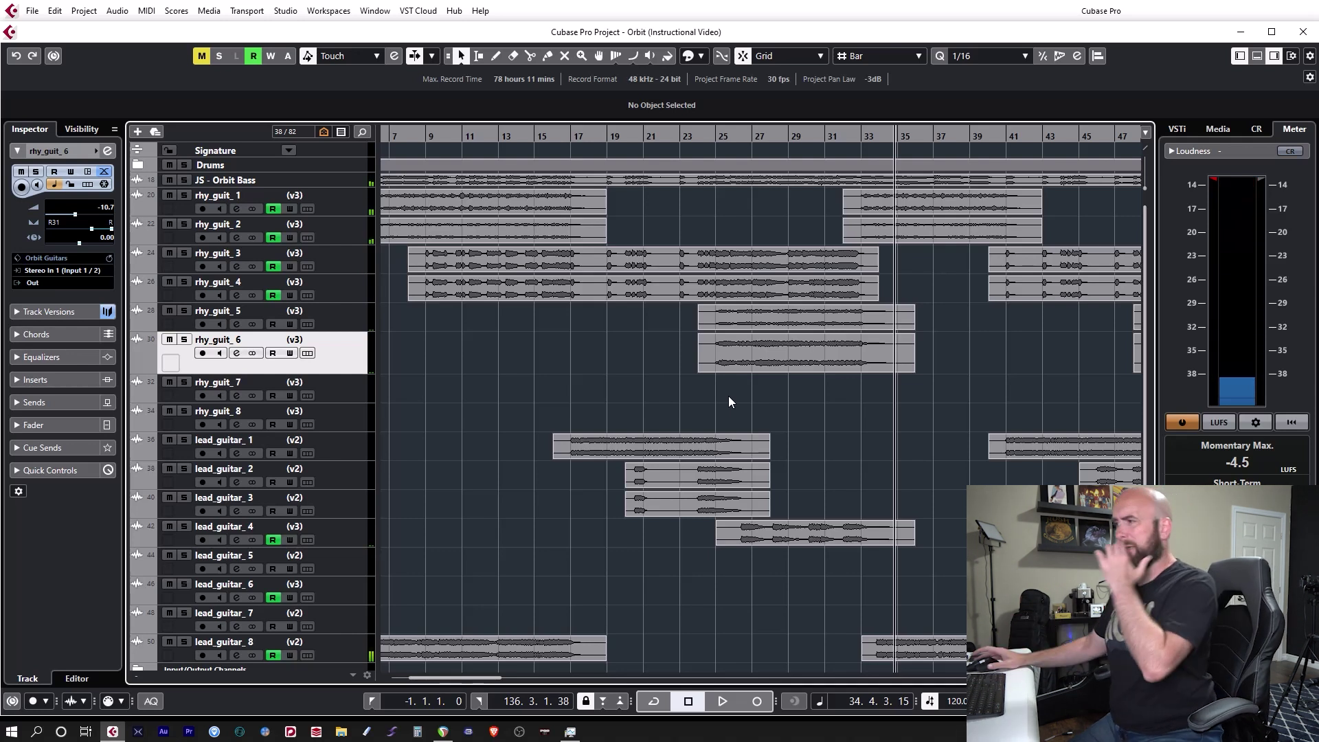
Step: Play the full mix from bar 41 with Autoscroll enabled, stopping near bar 49
{"action": "scroll", "coordinate": [817, 374], "scroll_direction": "right", "scroll_amount": 4}
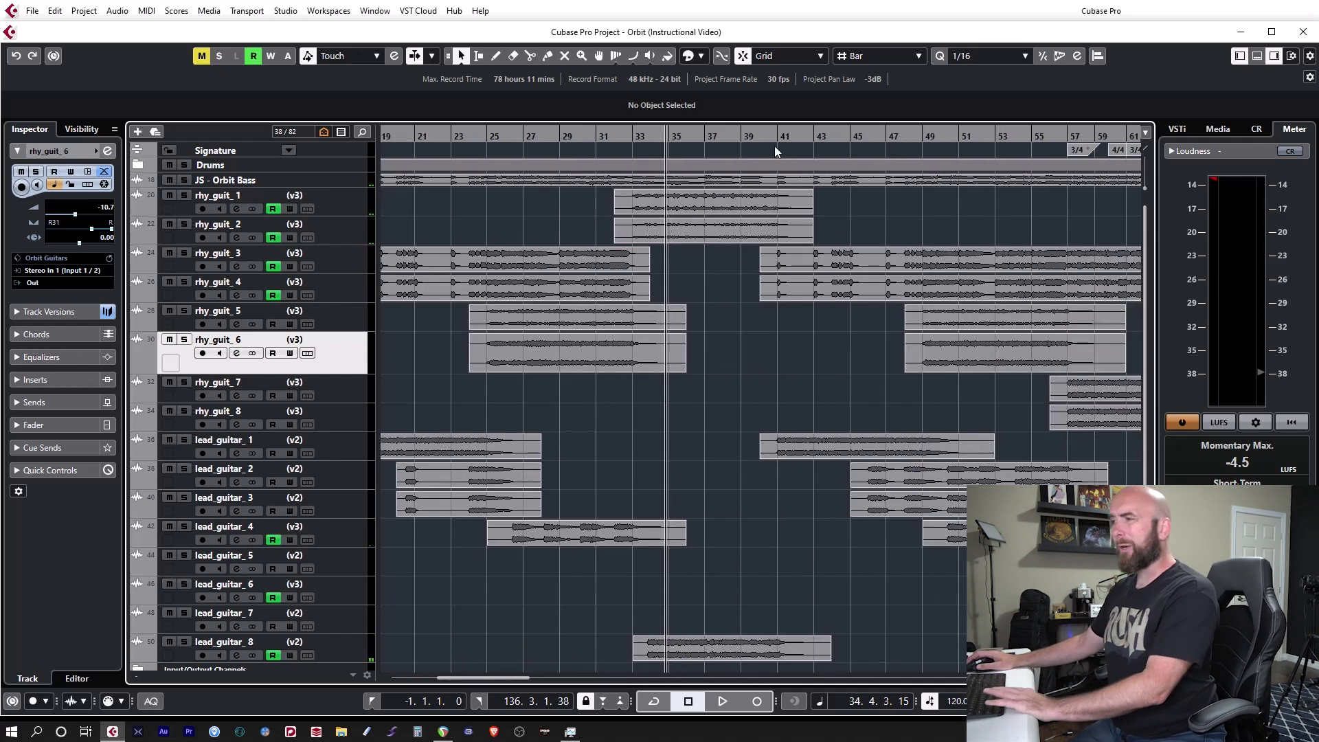
{"action": "mouse_move", "coordinate": [774, 141]}
{"action": "left_mouse_down"}
{"action": "mouse_move", "coordinate": [789, 138]}
{"action": "mouse_move", "coordinate": [776, 139]}
{"action": "left_mouse_up"}
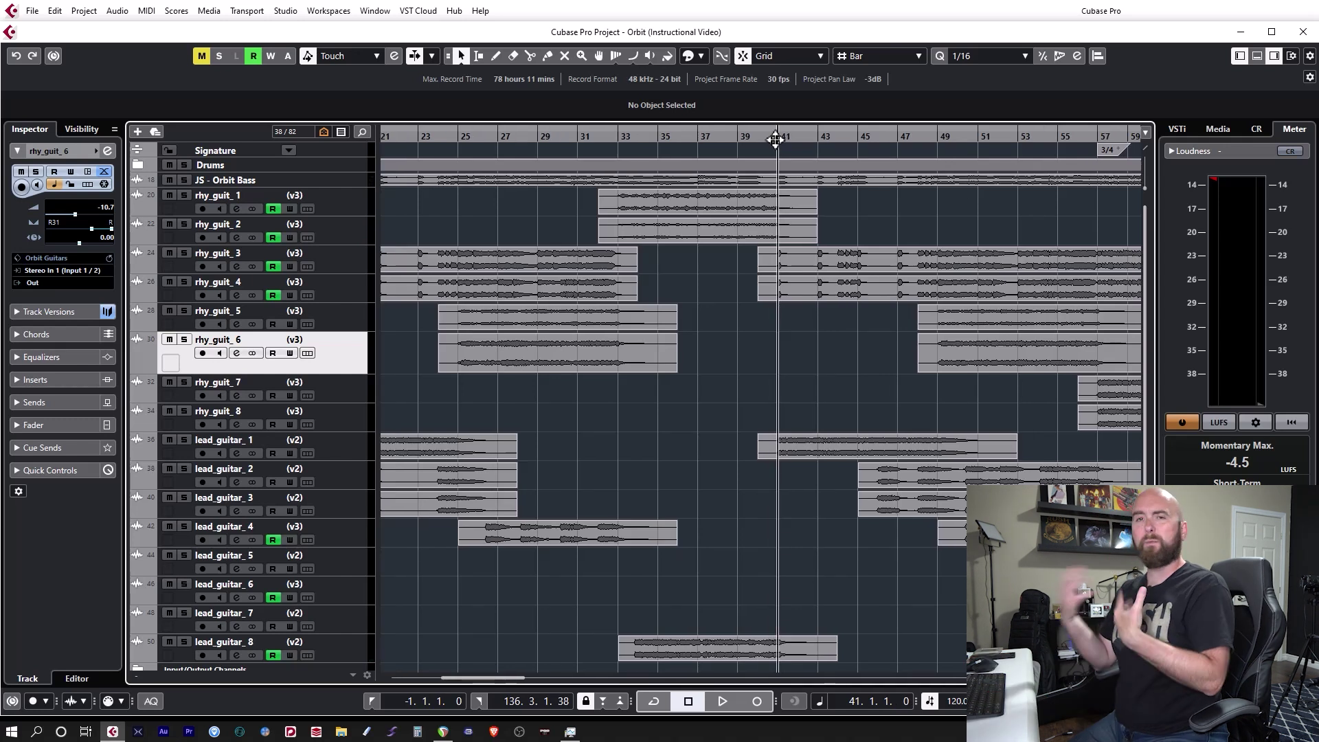
{"action": "key", "text": "space"}
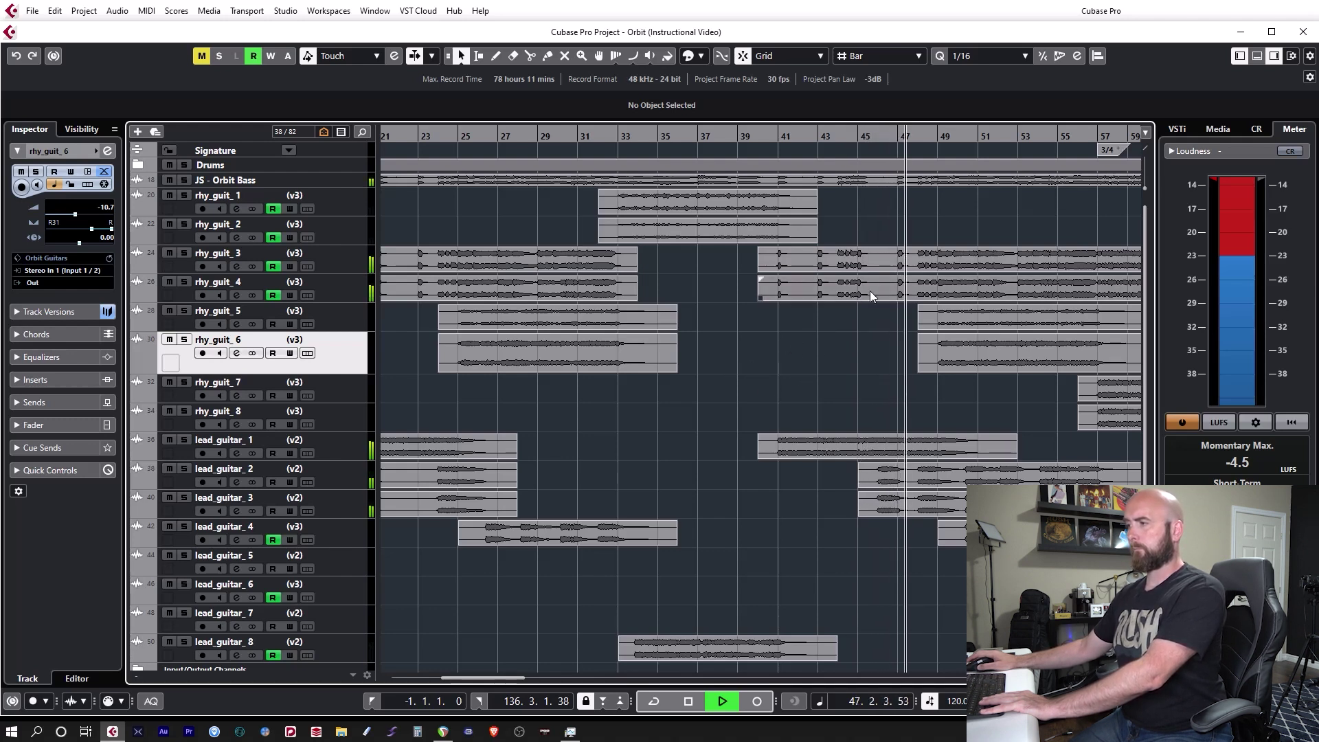
{"action": "key", "text": "f"}
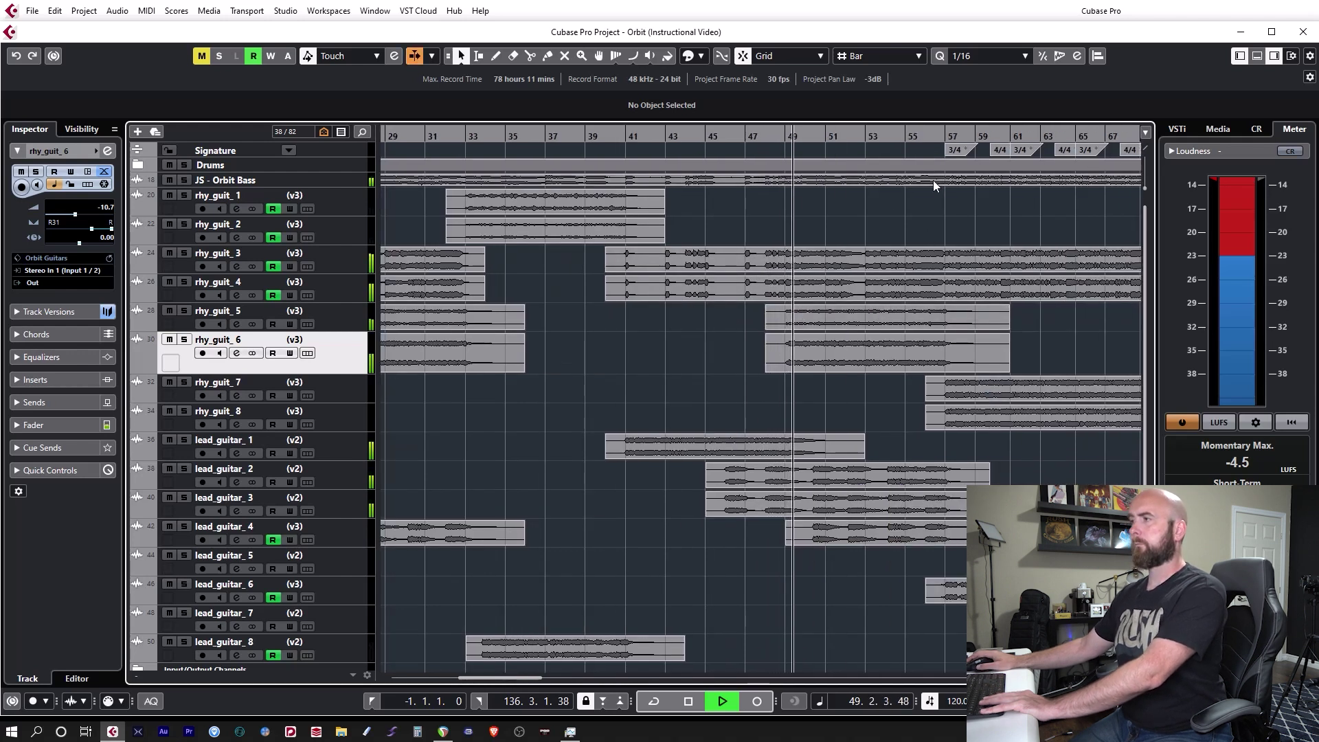
{"action": "key", "text": "space"}
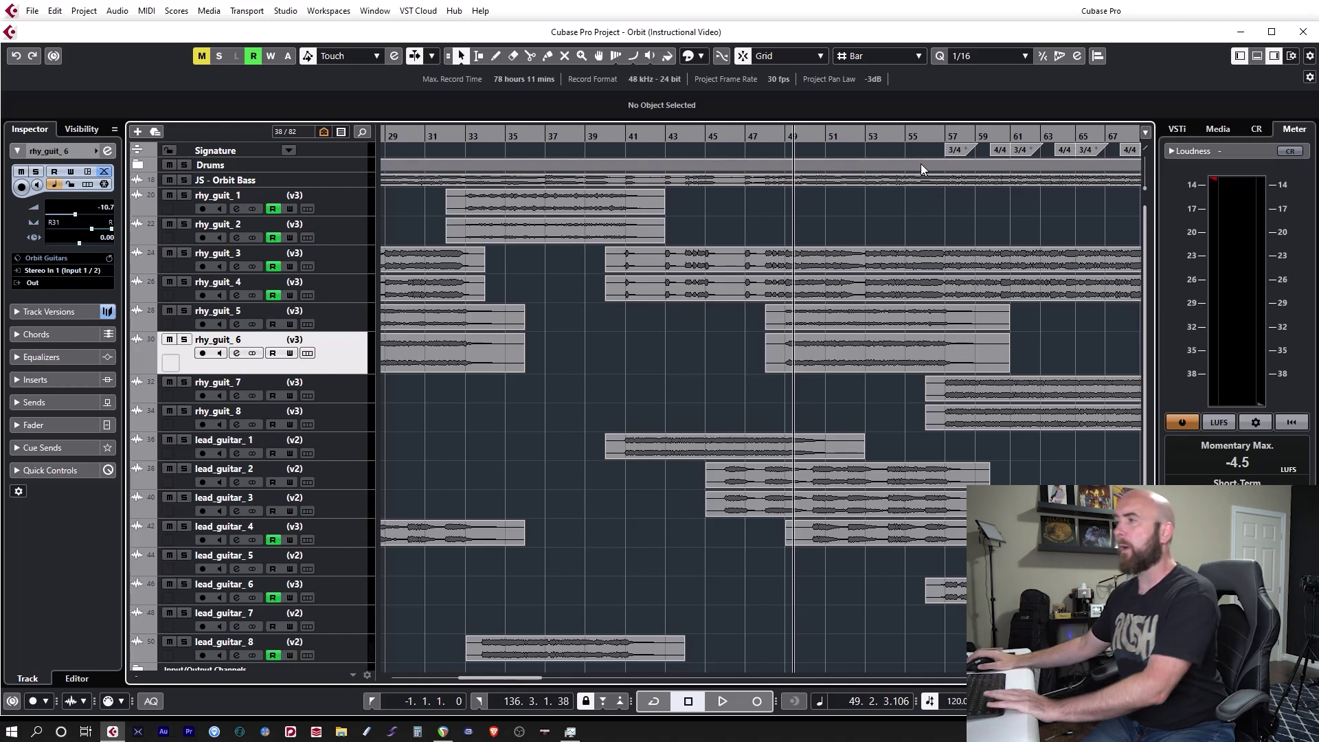
Step: Solo Drums and JS - Orbit Bass, play from bar 57, and stop near bar 74
{"action": "left_click", "coordinate": [948, 139]}
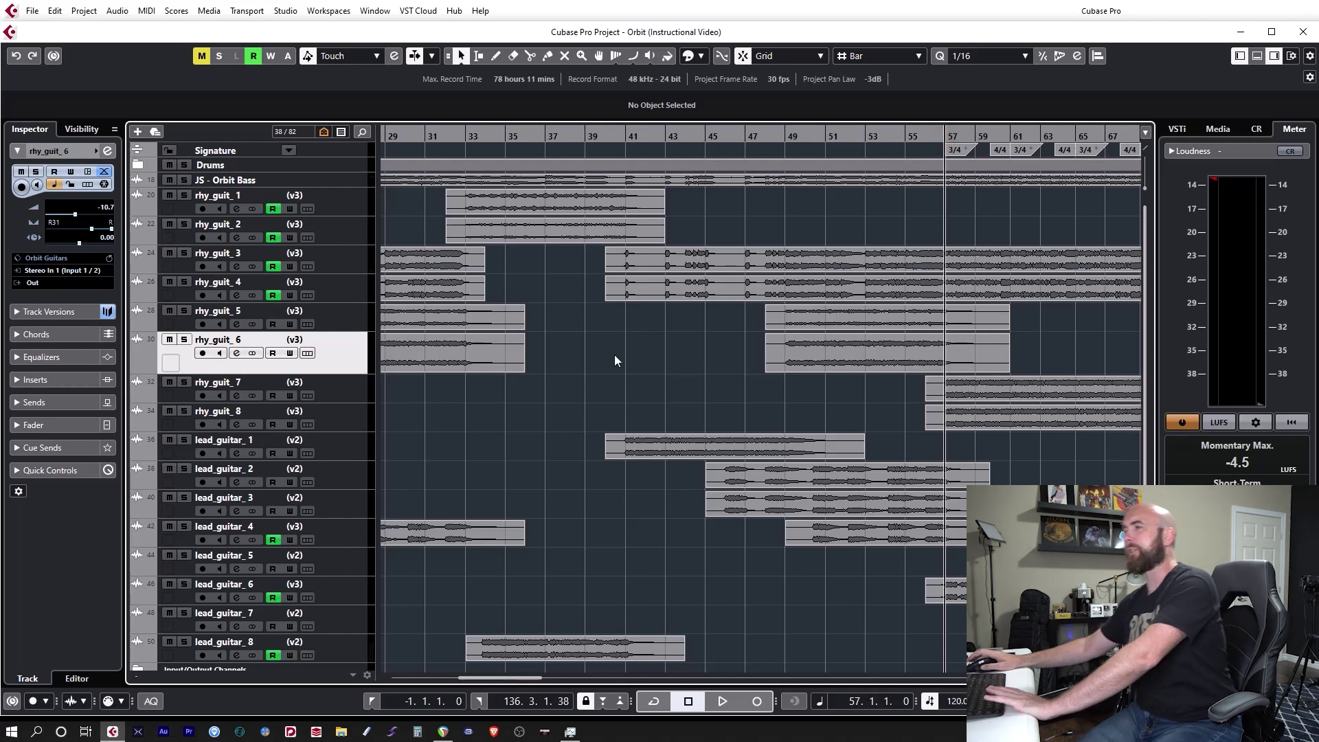
{"action": "left_click", "coordinate": [184, 165]}
{"action": "left_click", "coordinate": [184, 180]}
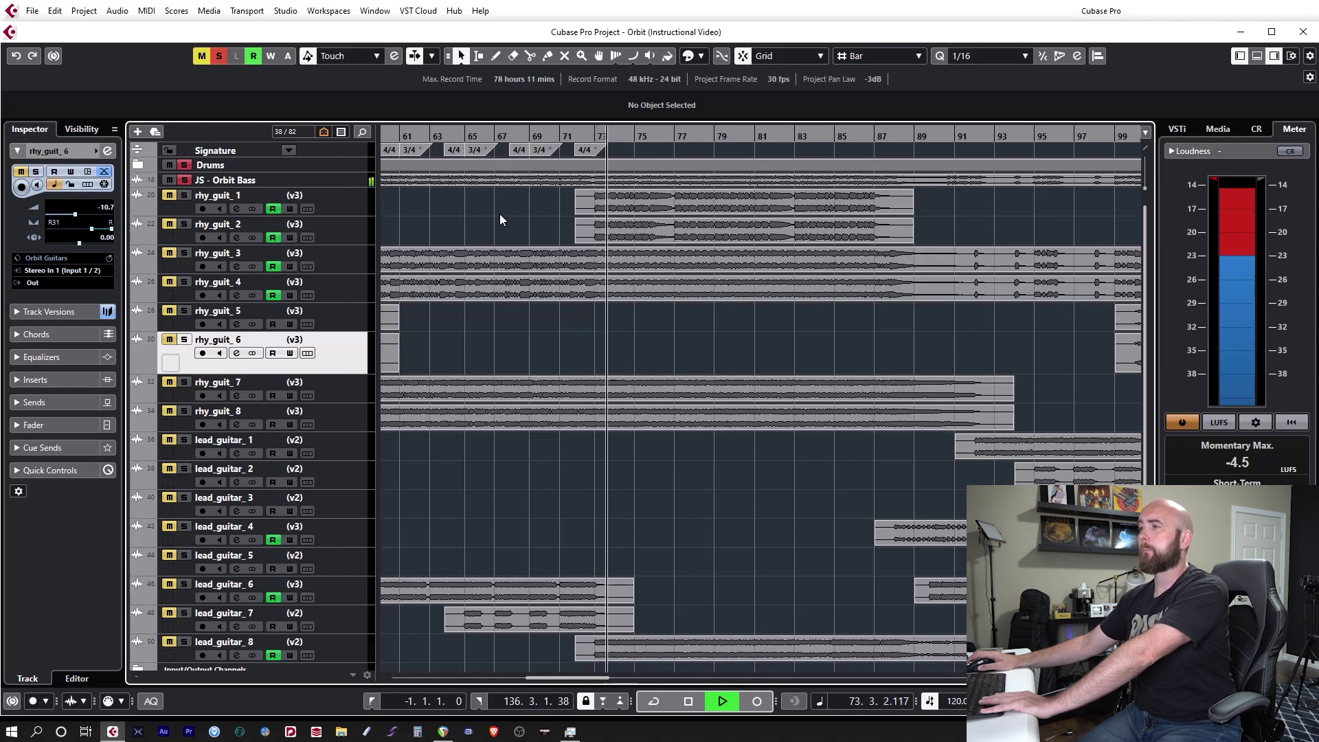
{"action": "key", "text": "space"}
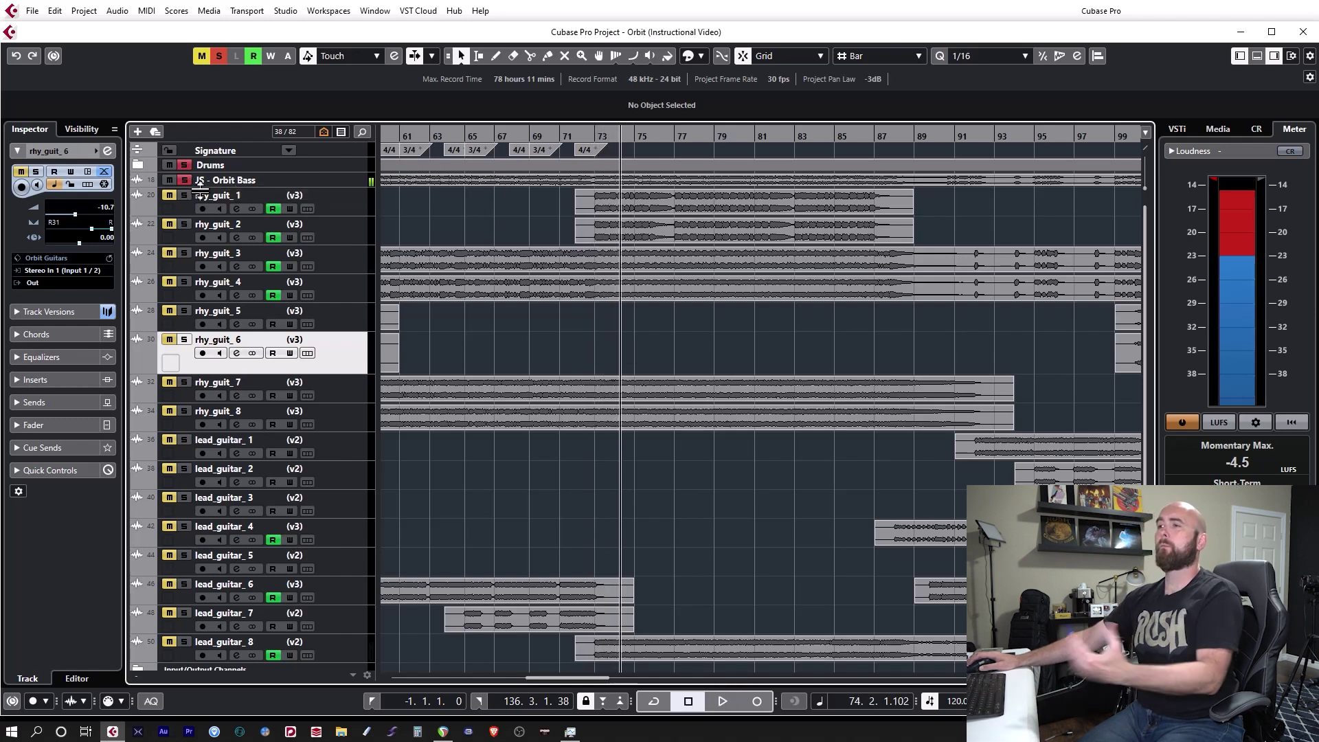
Step: Clear the drums and bass solos and audition rhy_guit_3 and rhy_guit_4 soloed
{"action": "left_click", "coordinate": [184, 180]}
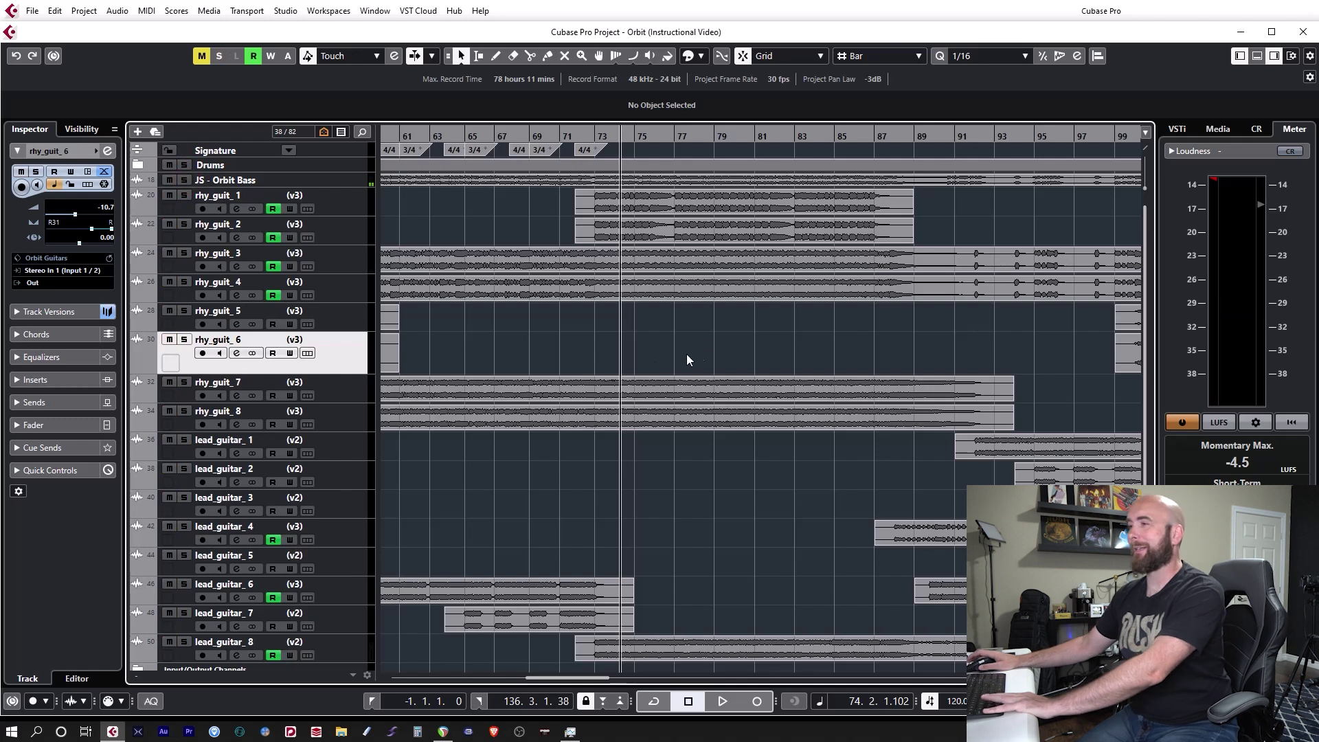
{"action": "scroll", "coordinate": [654, 361], "scroll_direction": "left", "scroll_amount": 5}
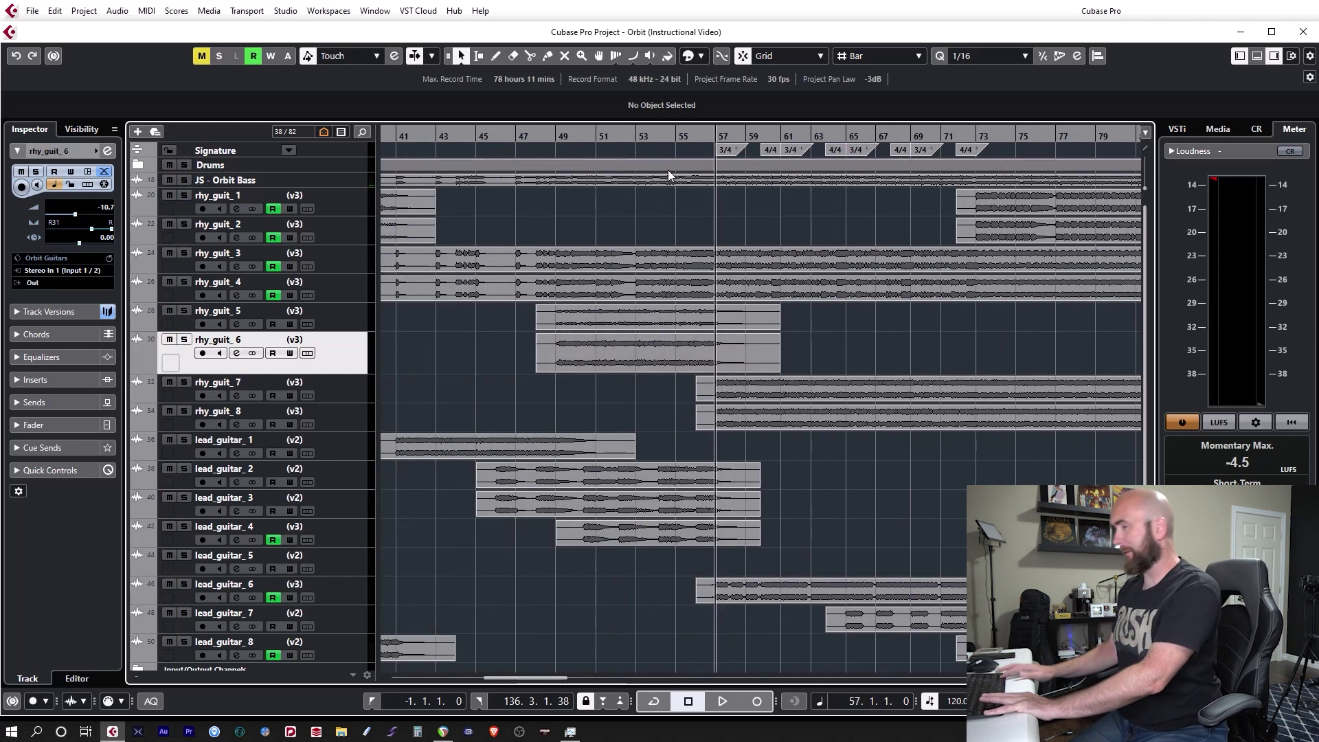
{"action": "left_click", "coordinate": [184, 254]}
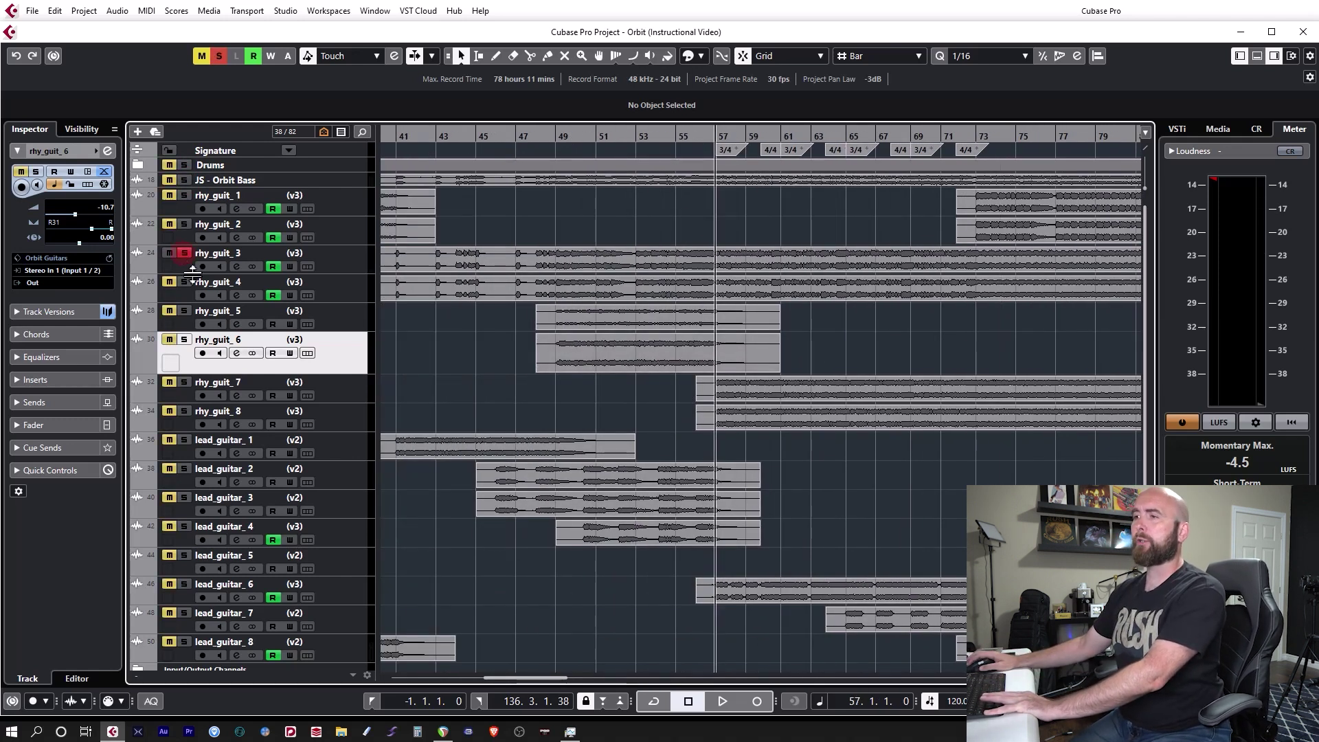
{"action": "left_click", "coordinate": [185, 283]}
{"action": "key", "text": "space"}
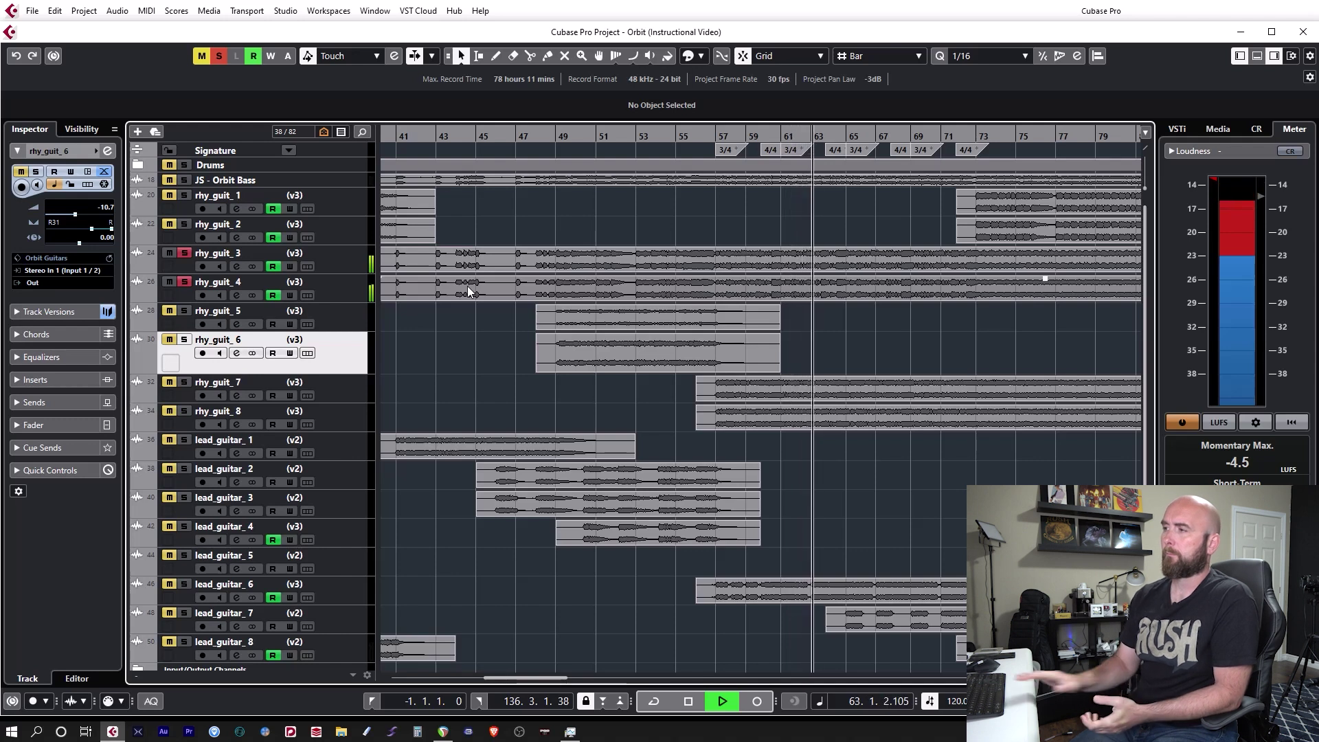
{"action": "key", "text": "space"}
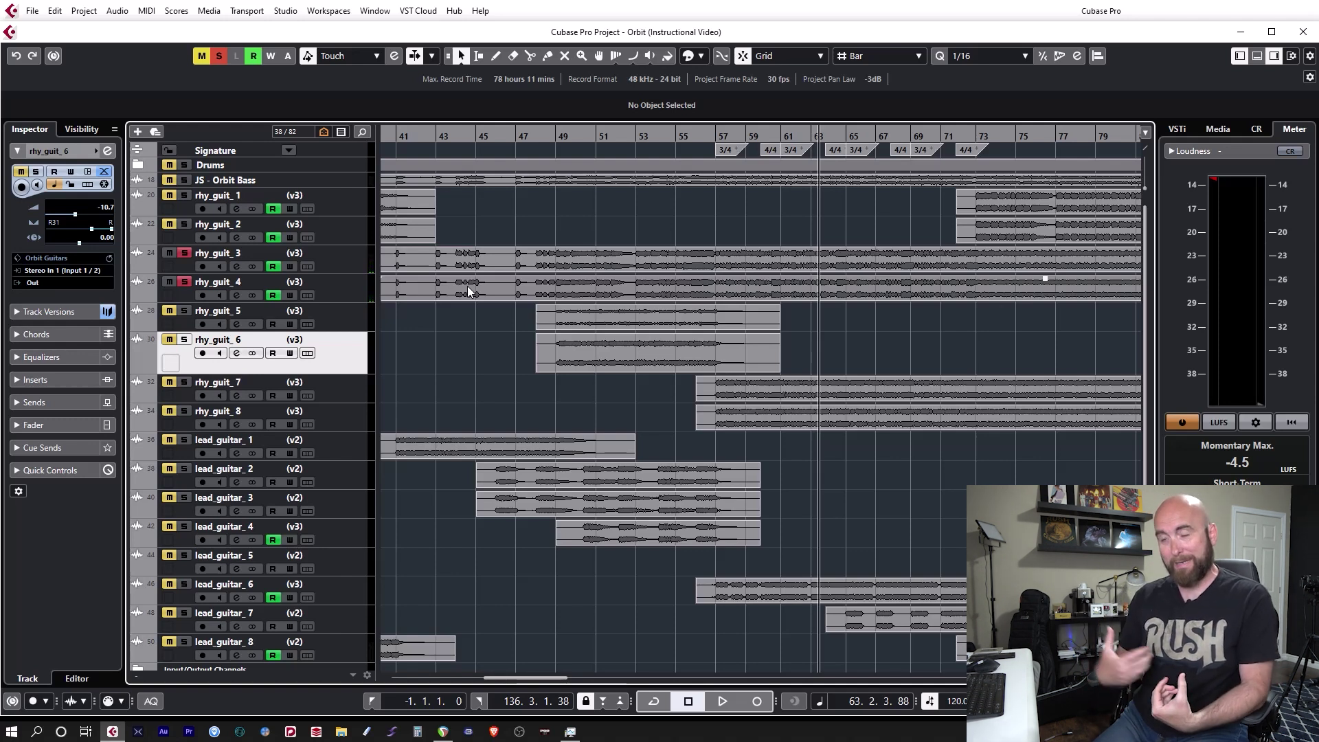
Step: Add JS - Orbit Bass to the solo and replay twice from bar 57
{"action": "left_click", "coordinate": [184, 180]}
{"action": "key", "text": "KP_0"}
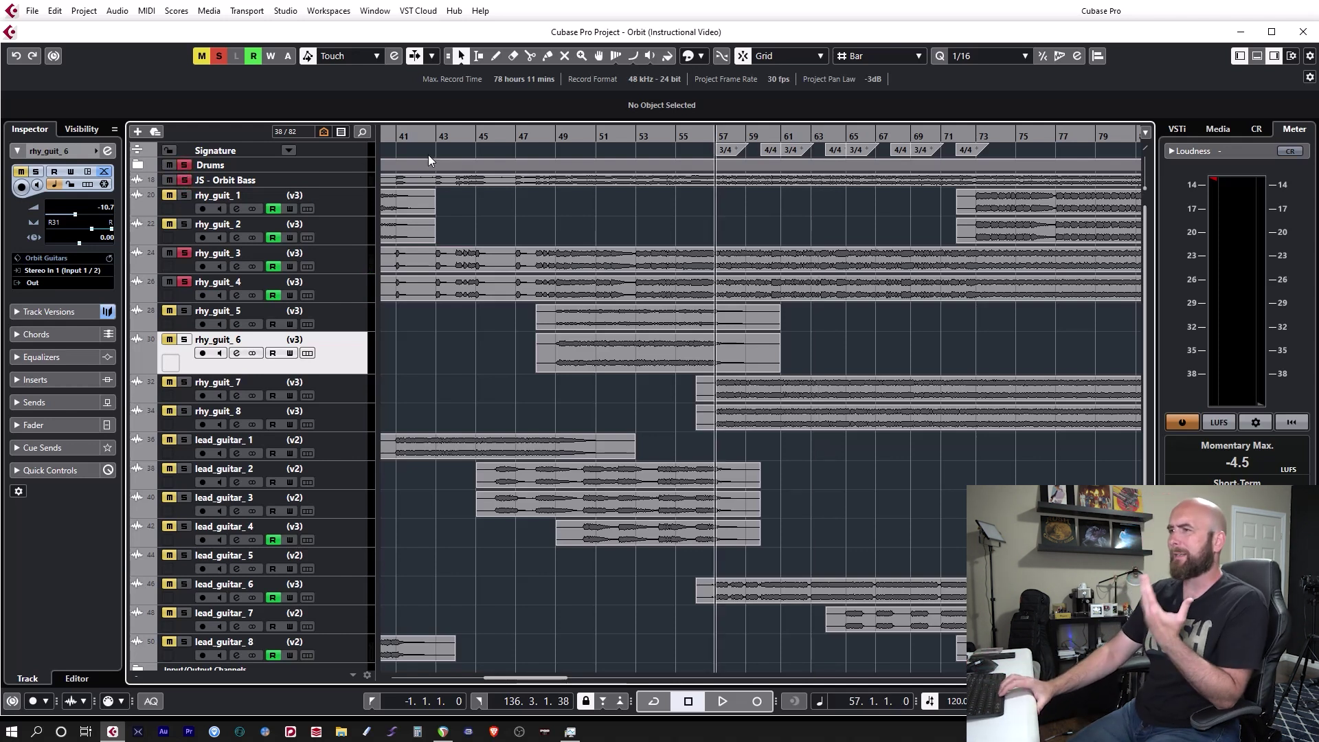
{"action": "key", "text": "space"}
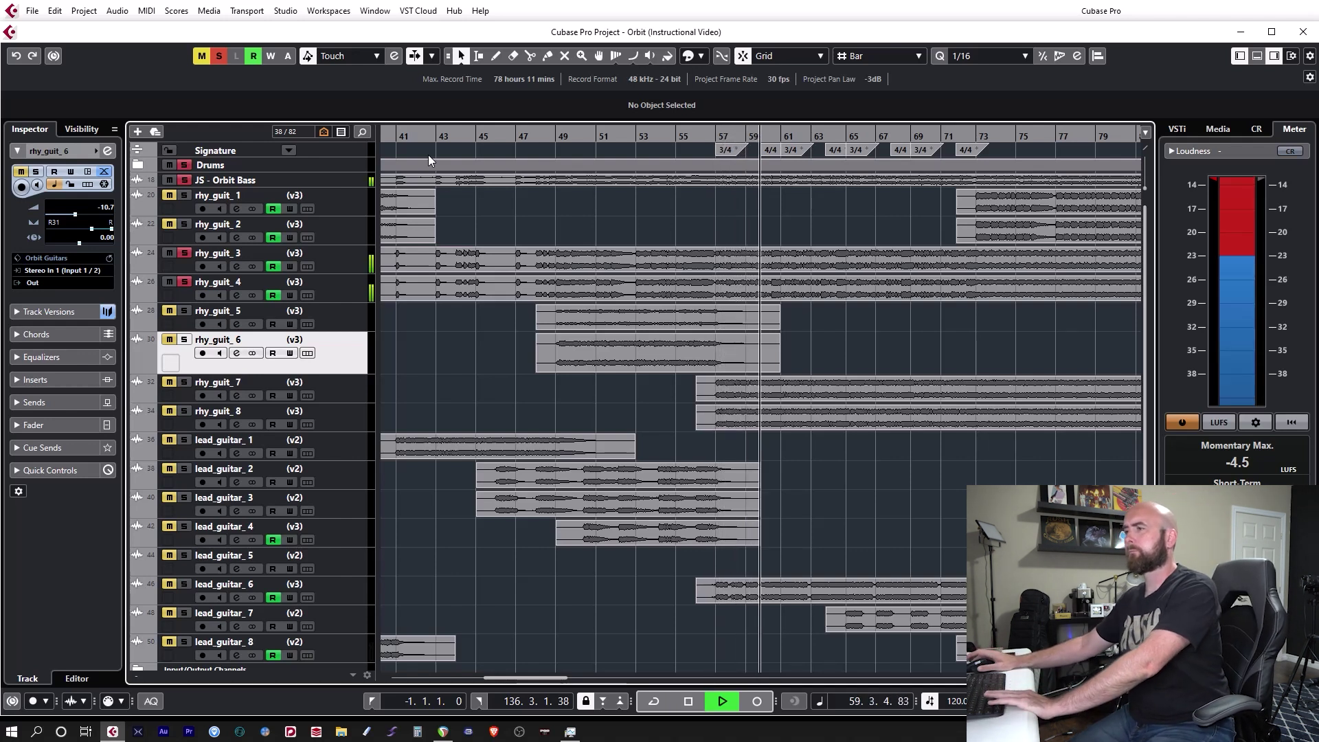
{"action": "key", "text": "space"}
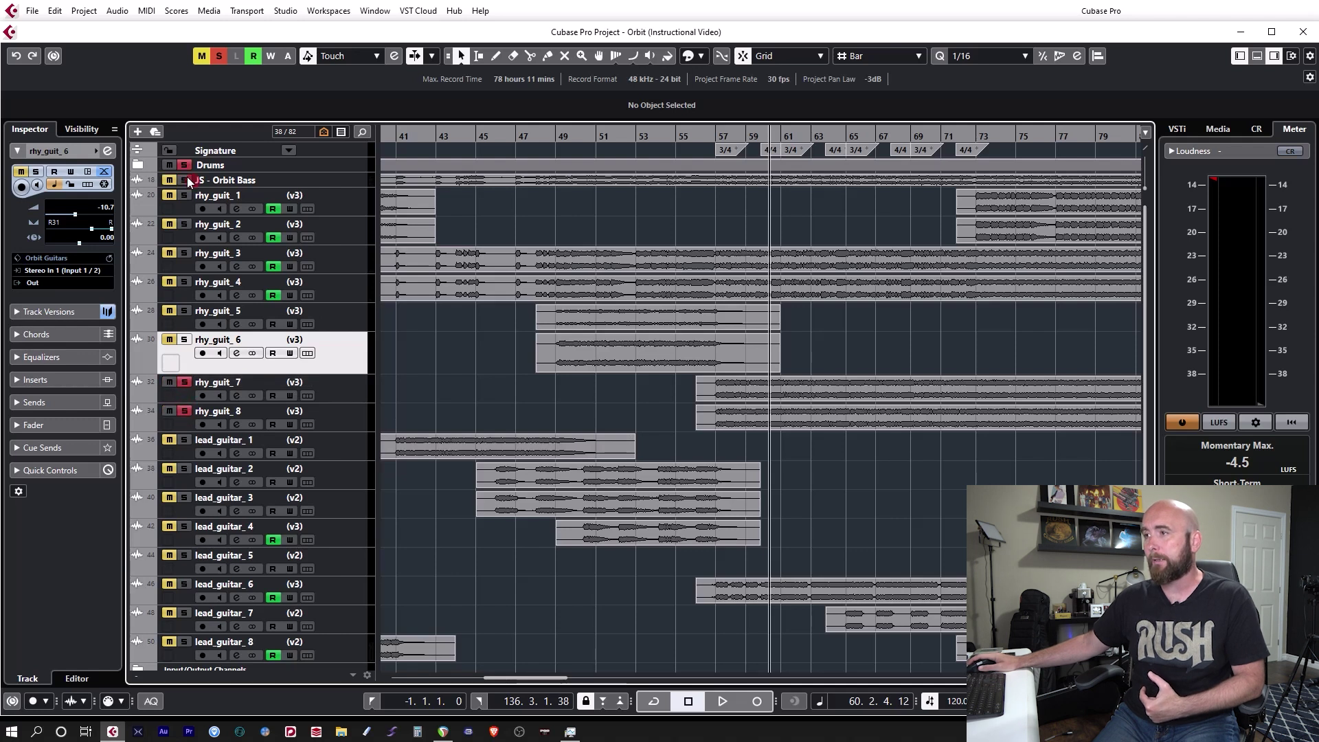
{"action": "key", "text": "space"}
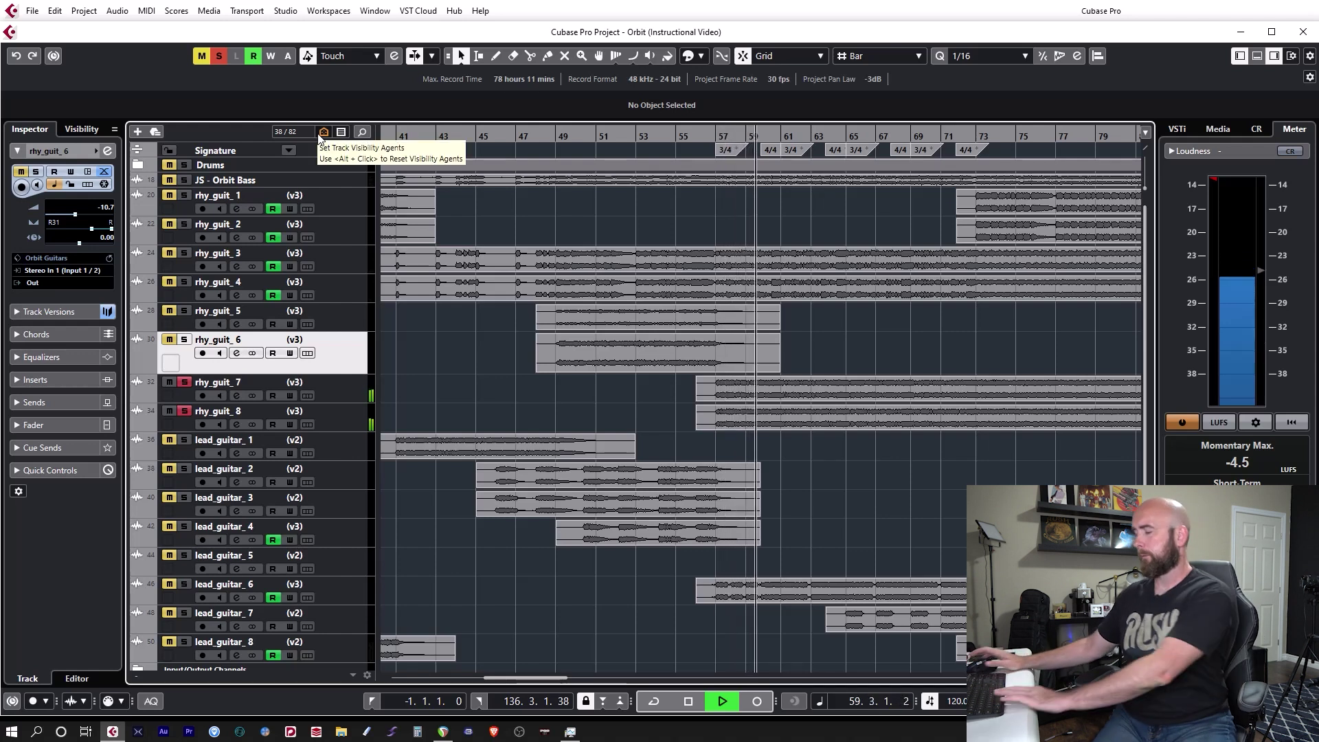
{"action": "key", "text": "space"}
Step: Replay from bar 57 with Drums and Orbit Bass soloed, stop near bar 63, and return to bar 57
{"action": "left_click", "coordinate": [196, 254]}
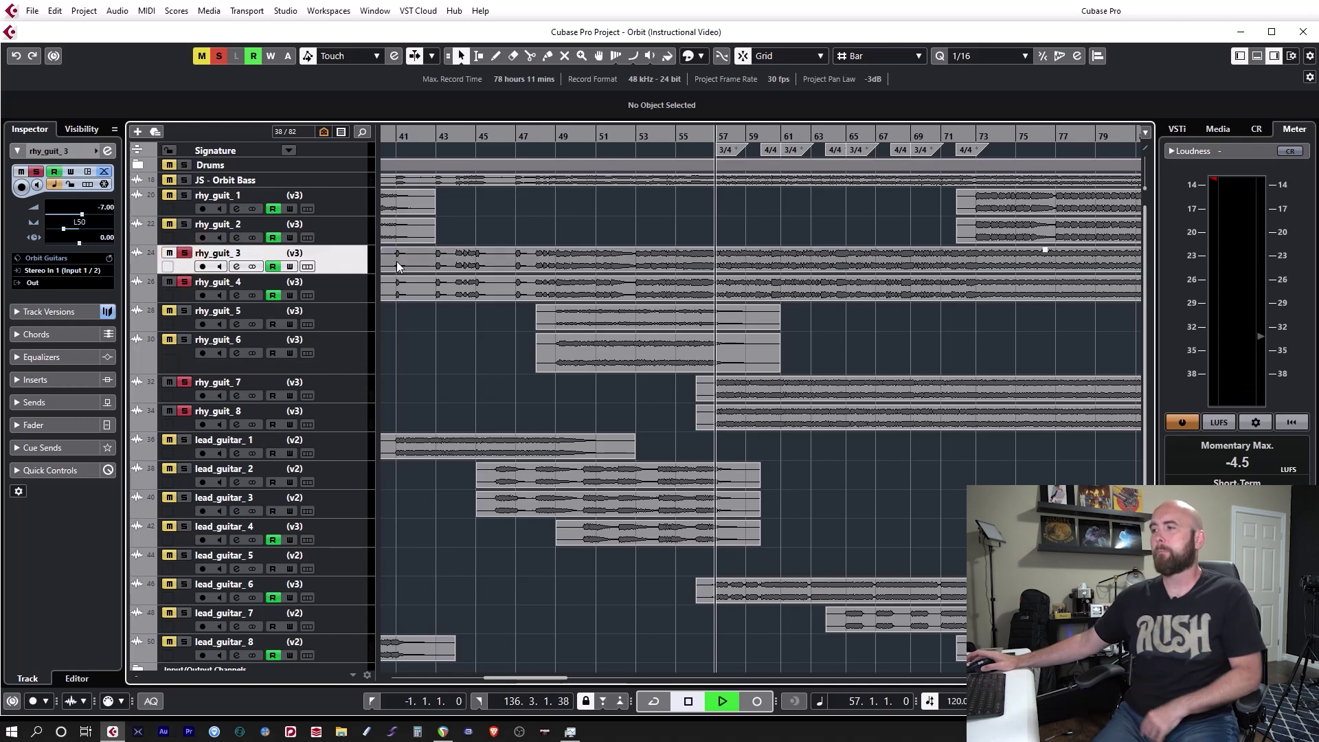
{"action": "key", "text": "space"}
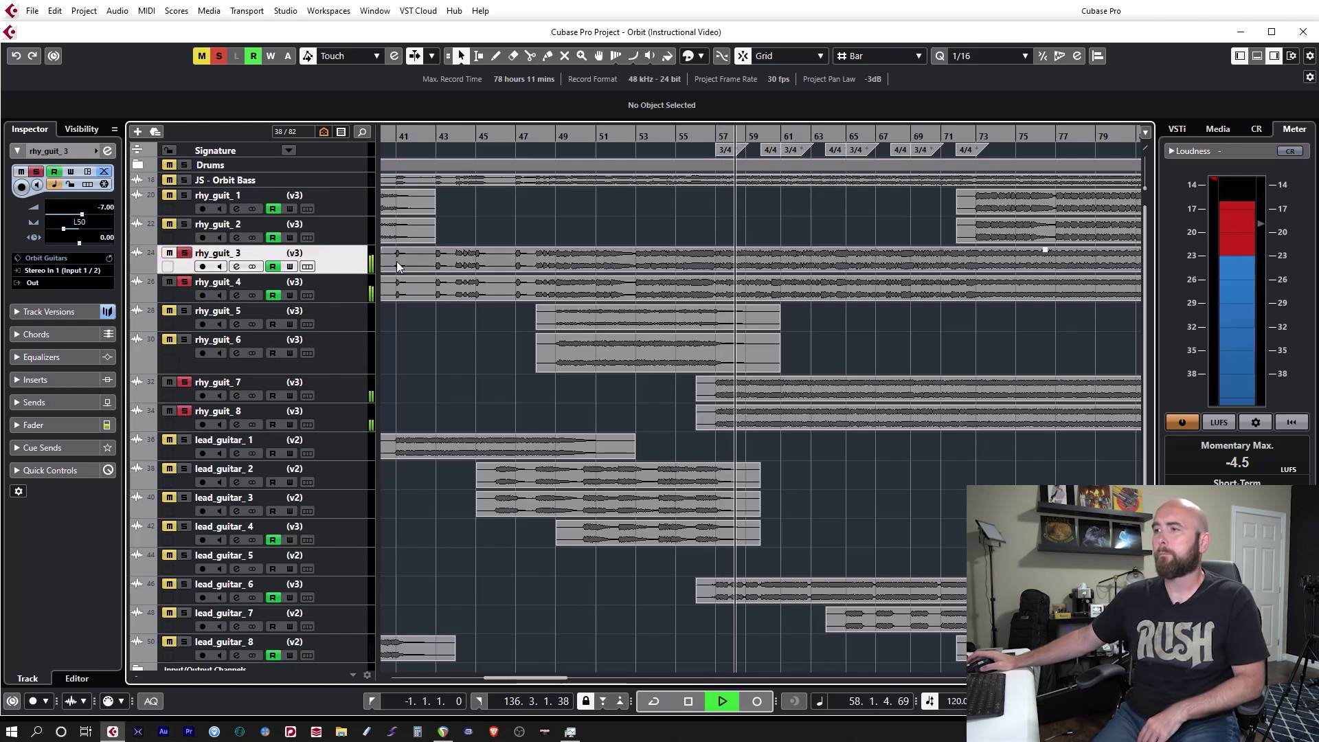
{"action": "left_click", "coordinate": [185, 165]}
{"action": "left_click", "coordinate": [186, 179]}
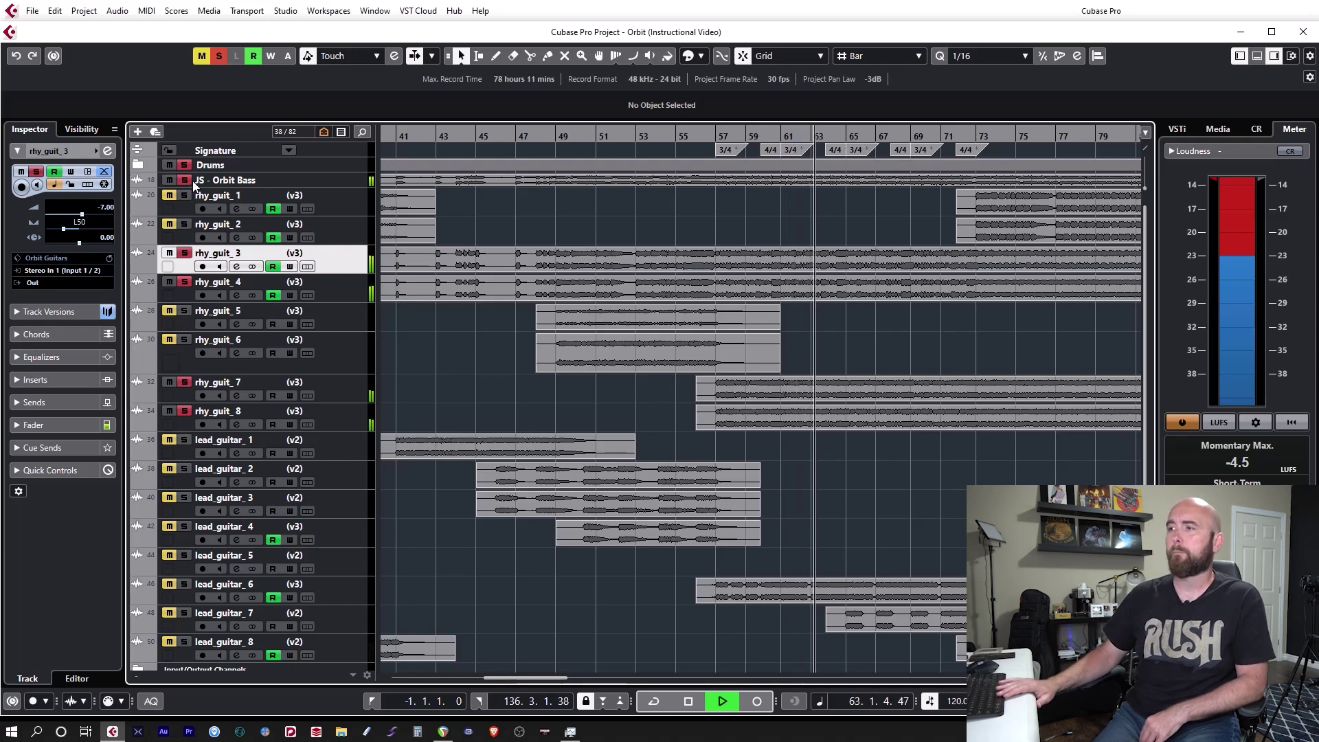
{"action": "key", "text": "space"}
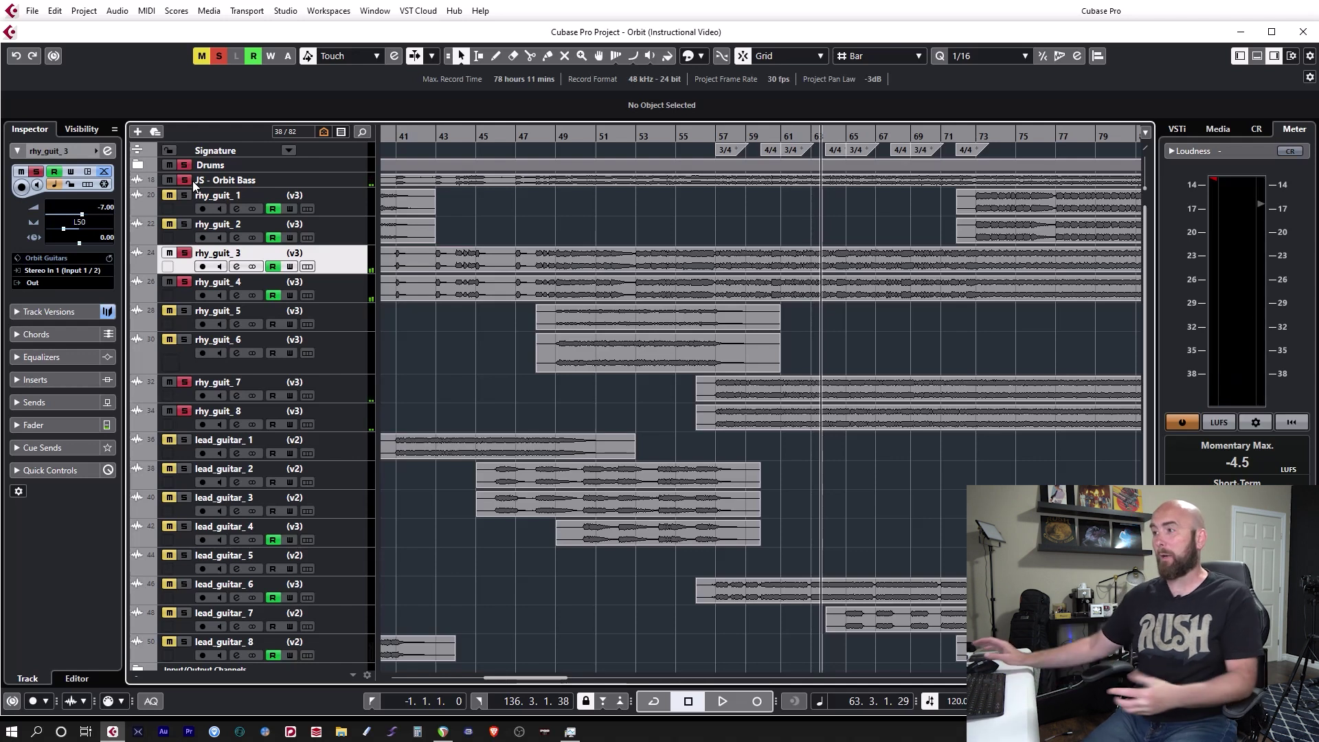
{"action": "key", "text": "KP_0"}
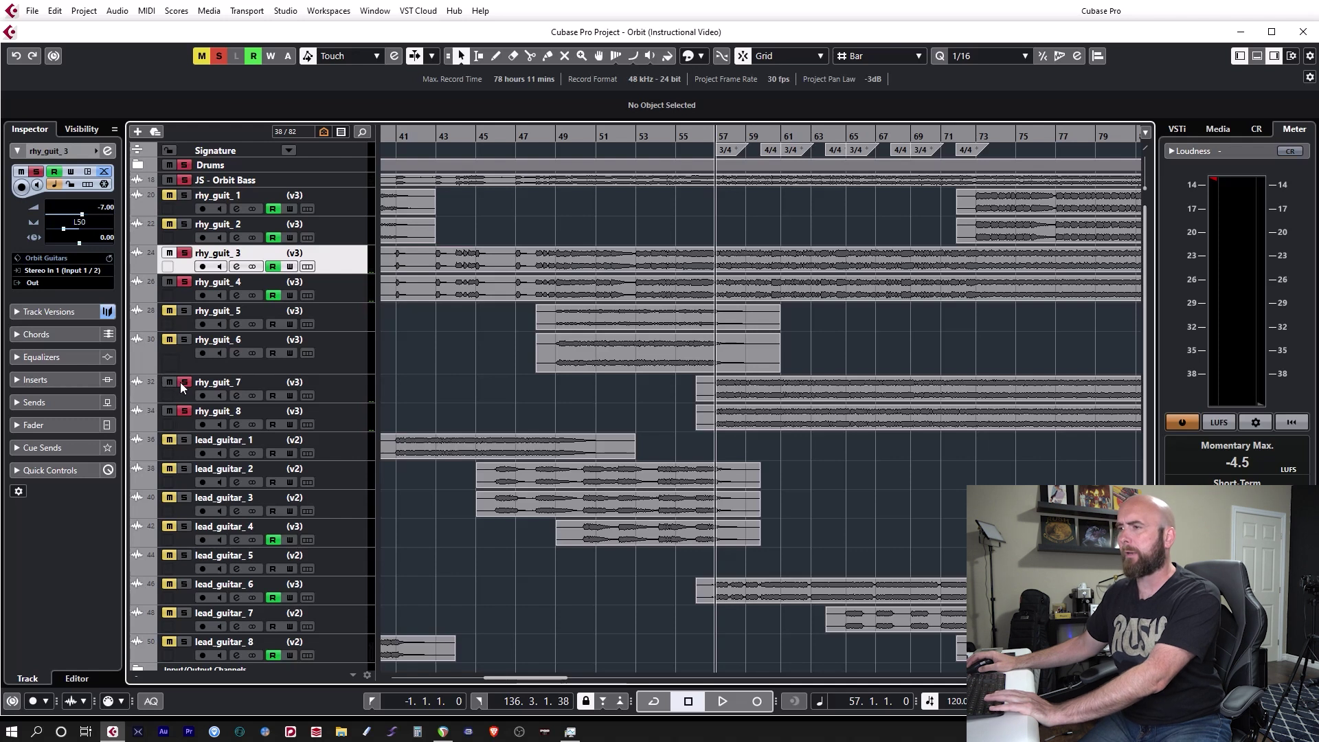
Step: Clear all solos, then solo lead_guitar_6 alone and play it
{"action": "left_click", "coordinate": [184, 411]}
{"action": "left_click", "coordinate": [218, 57]}
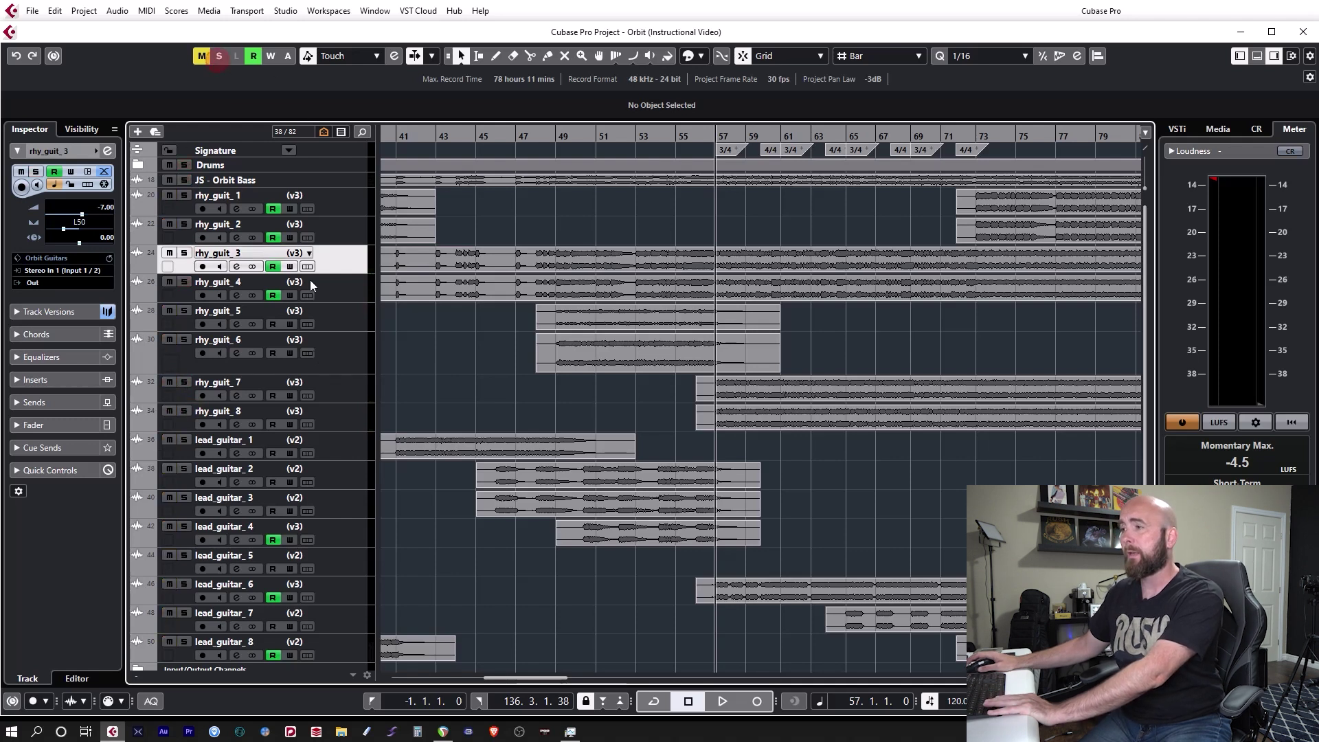
{"action": "left_click", "coordinate": [185, 584]}
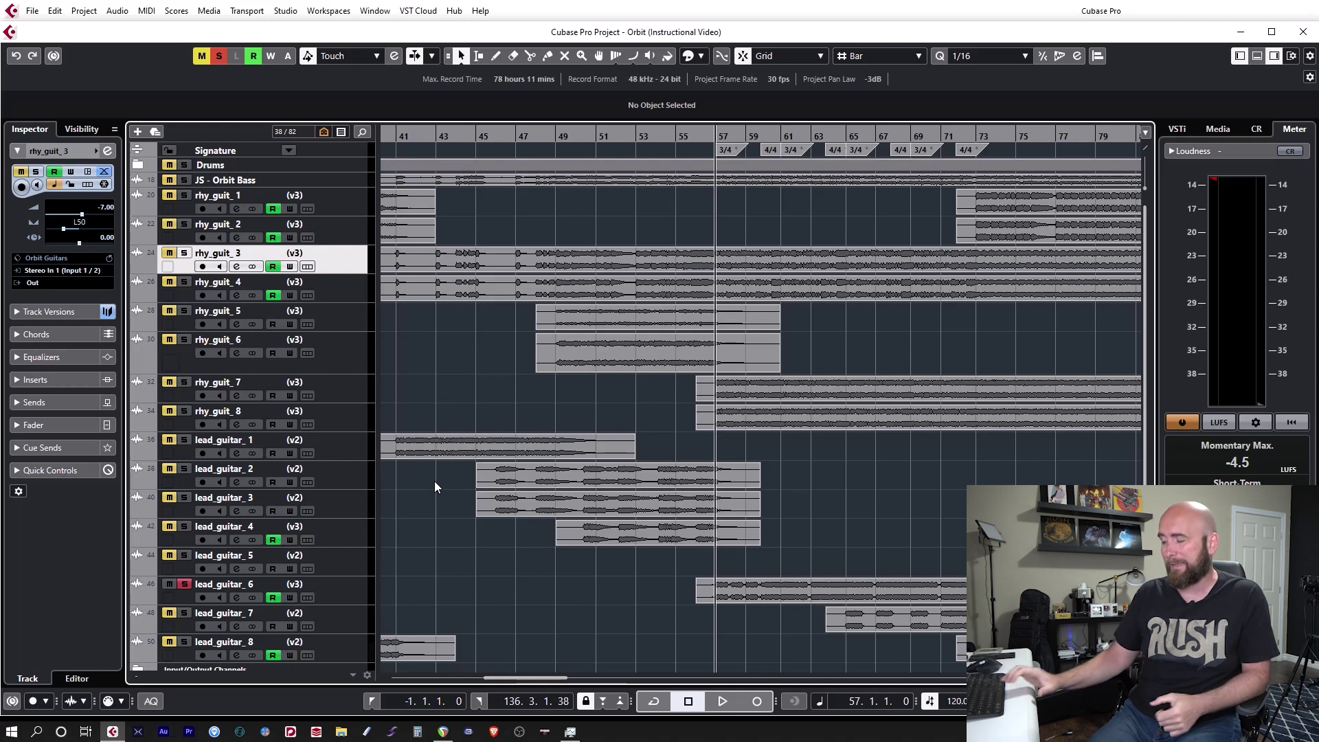
{"action": "key", "text": "space"}
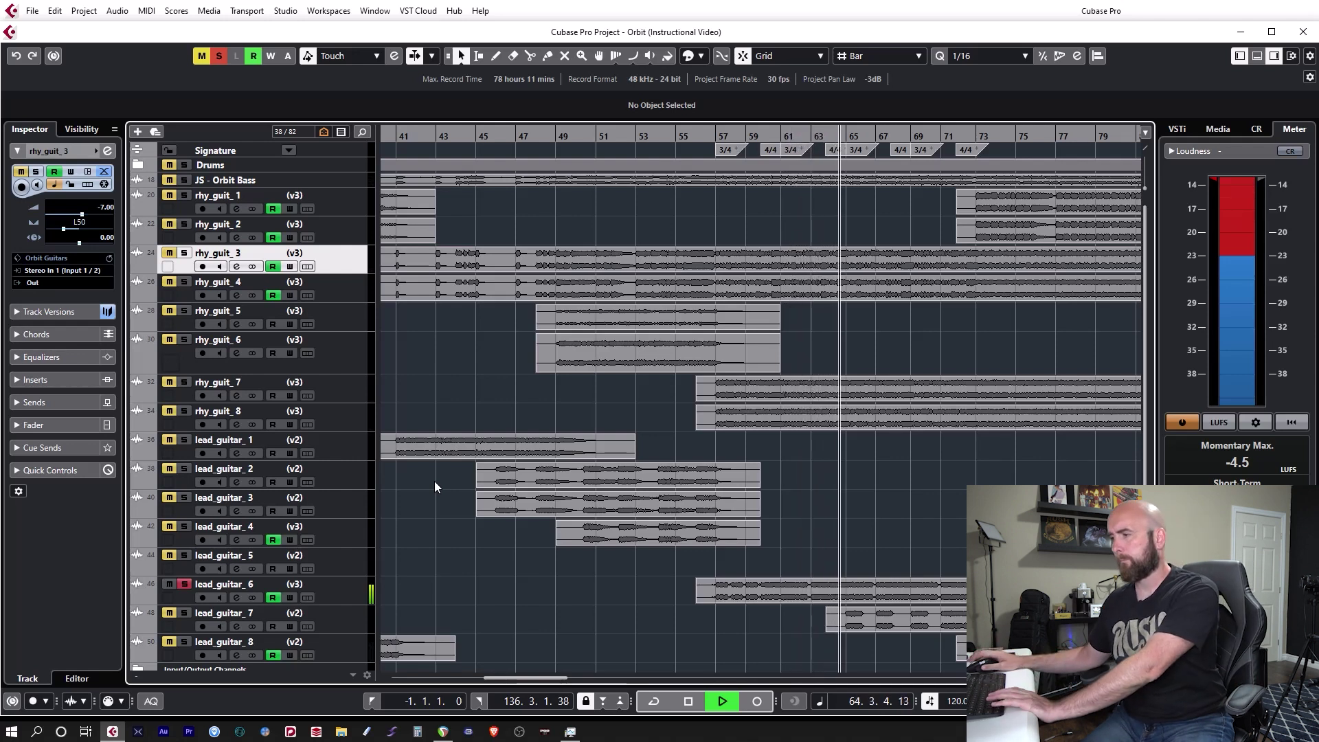
{"action": "key", "text": "space"}
Step: Add lead_guitar_7 to the solo, play both lead guitars to about bar 72, then unsolo them
{"action": "left_click", "coordinate": [184, 612]}
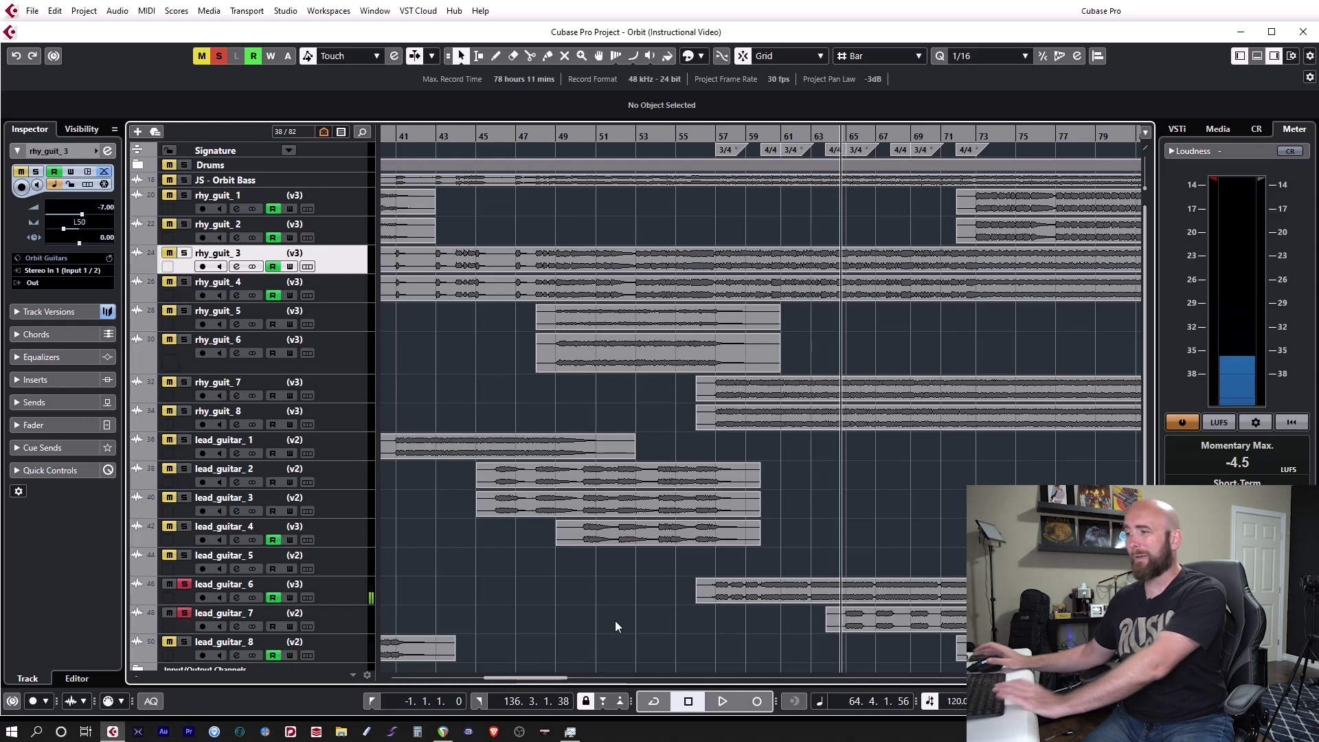
{"action": "key", "text": "space"}
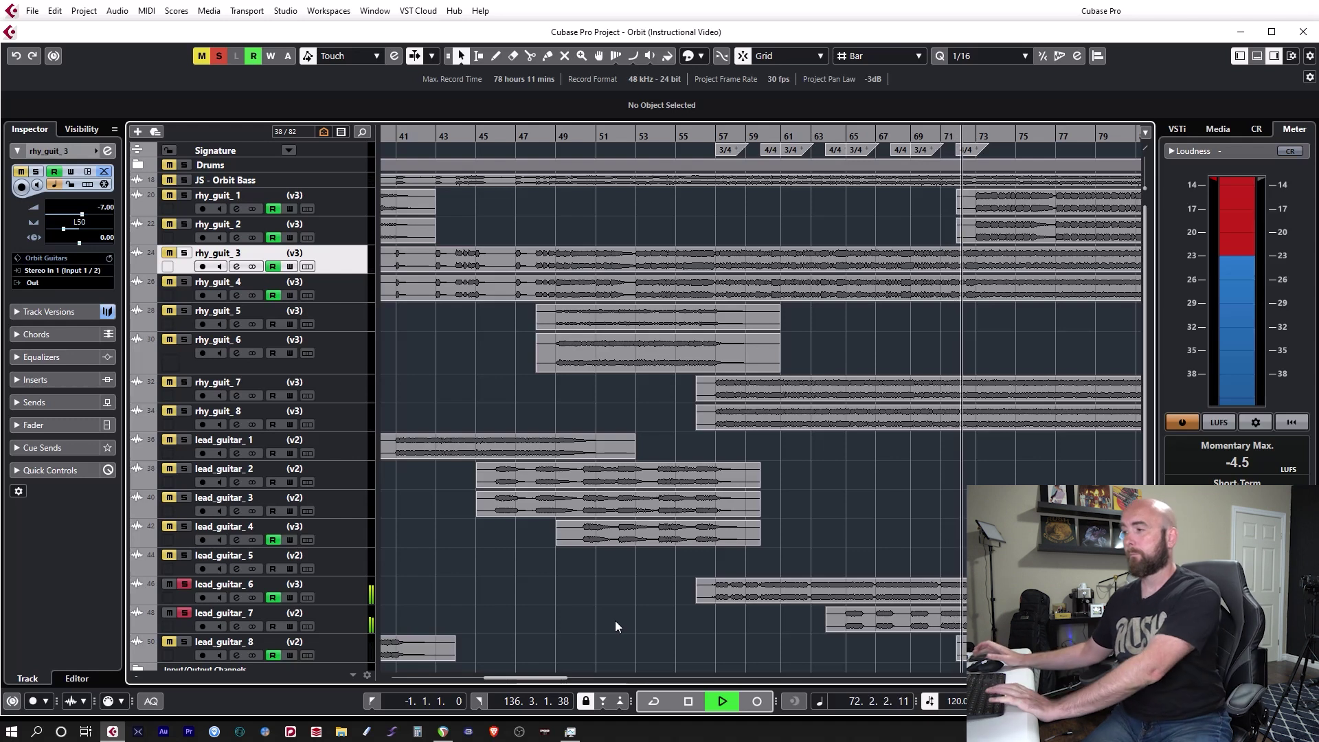
{"action": "key", "text": "space"}
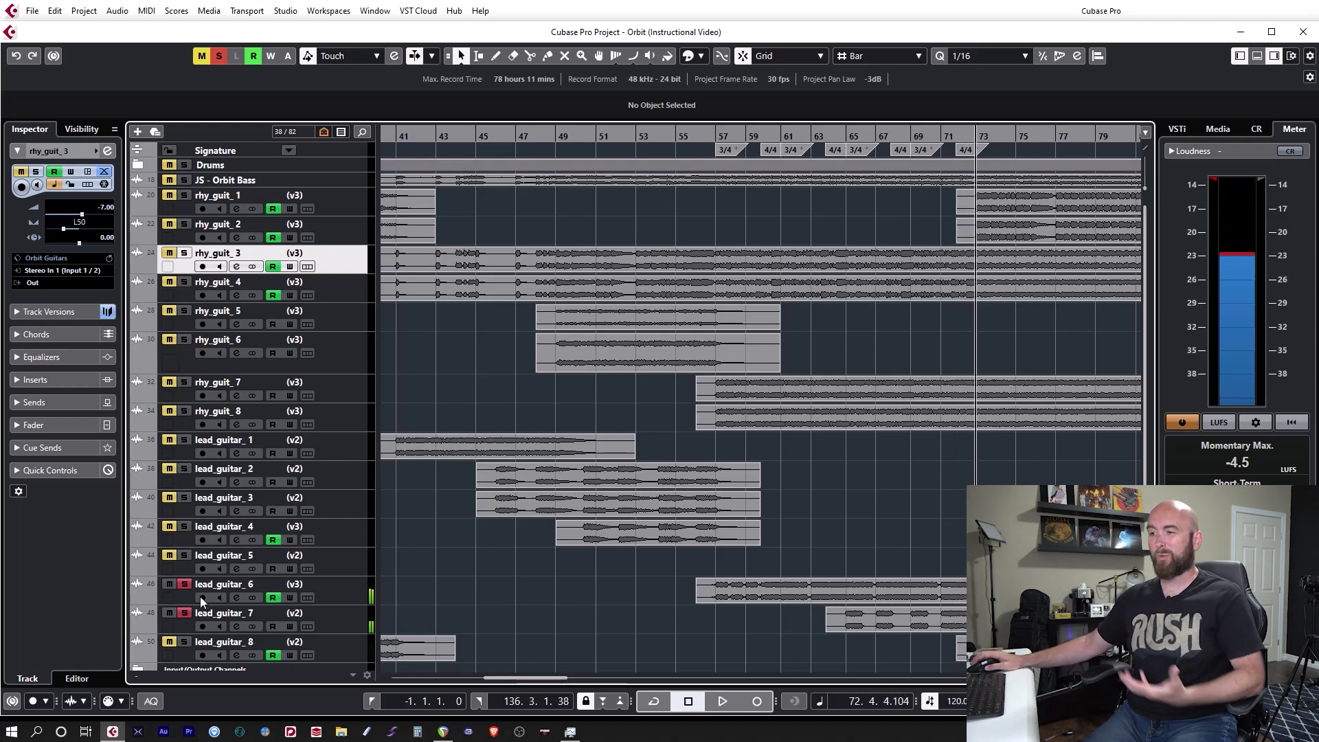
{"action": "left_click", "coordinate": [186, 613]}
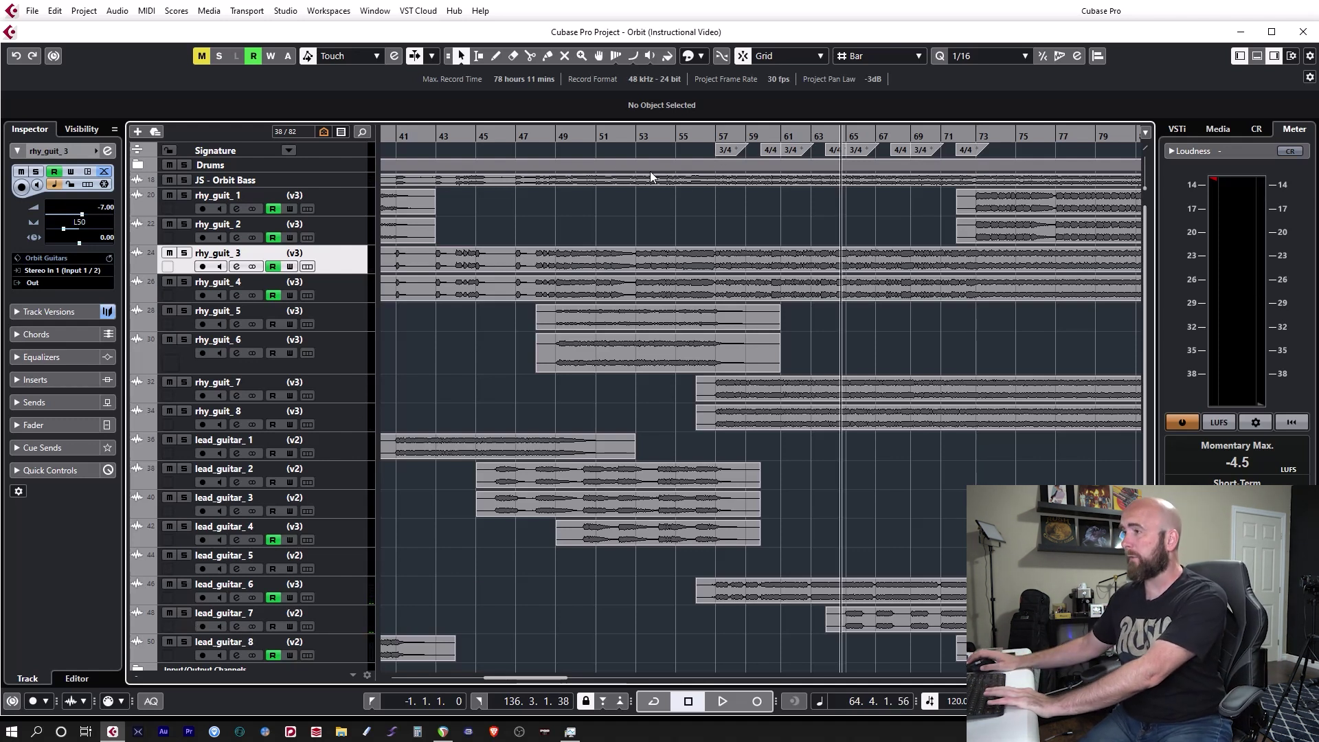
Step: Move the playhead back to bar 57 and select the rhy_guit_3, 4, 7 and 8 events
{"action": "left_click", "coordinate": [717, 135]}
{"action": "left_click", "coordinate": [748, 263]}
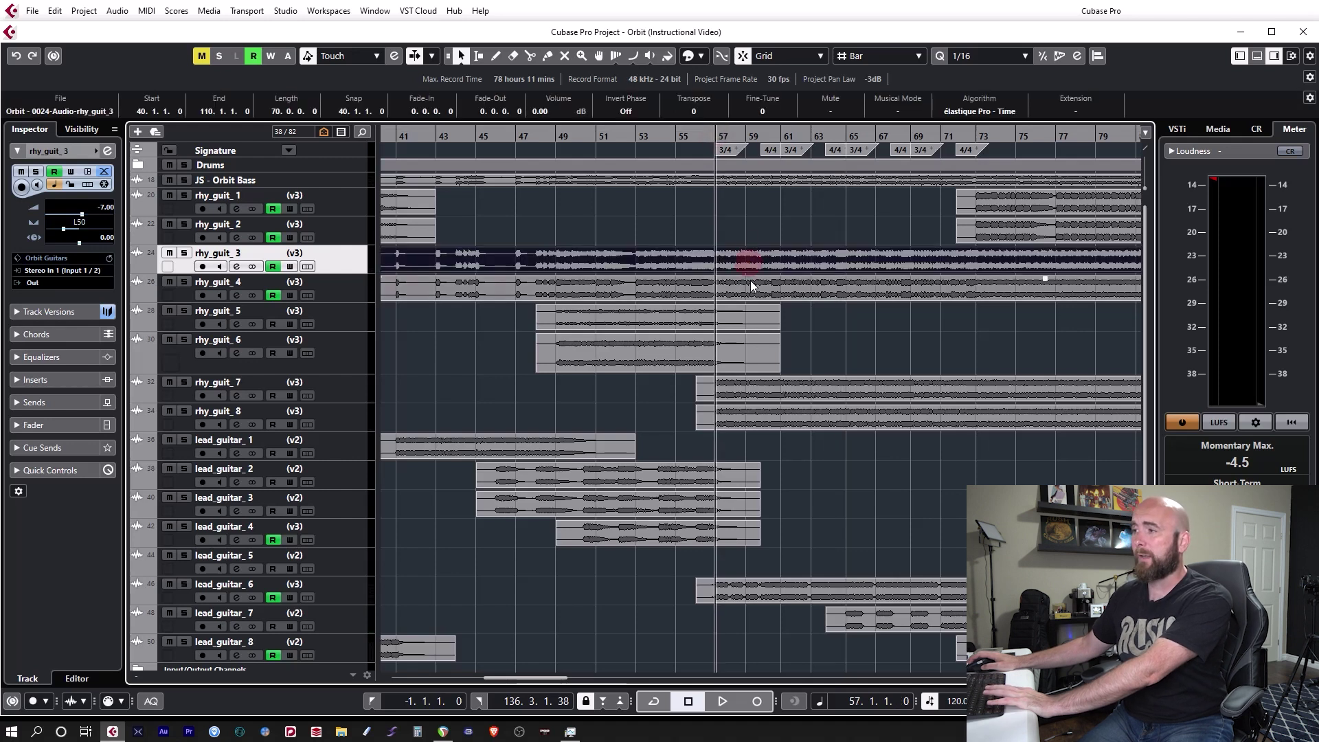
{"action": "left_click", "coordinate": [750, 292]}
{"action": "left_click", "coordinate": [749, 265]}
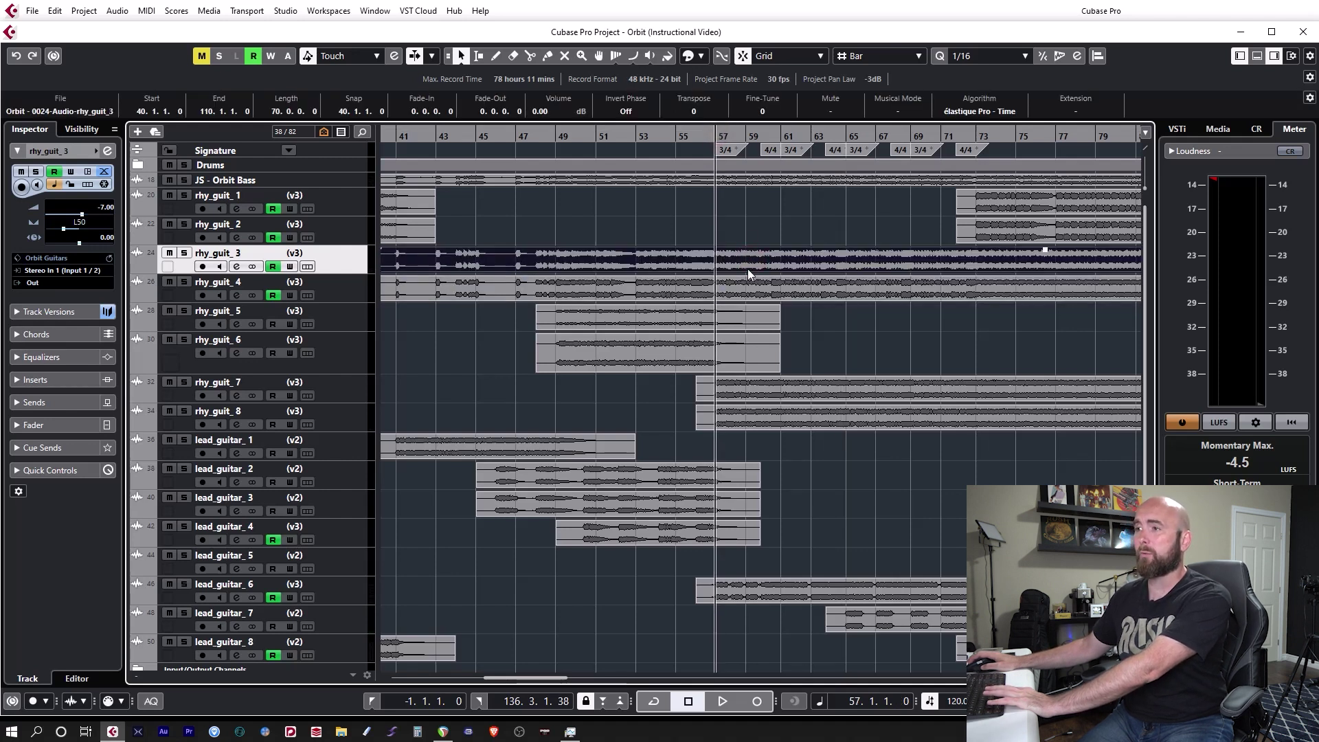
{"action": "left_click", "coordinate": [735, 393]}
{"action": "left_click", "coordinate": [742, 422]}
Step: Select the rhy_guit_7, rhy_guit_8, lead_guitar_6 and lead_guitar_7 tracks in turn
{"action": "left_click", "coordinate": [344, 390]}
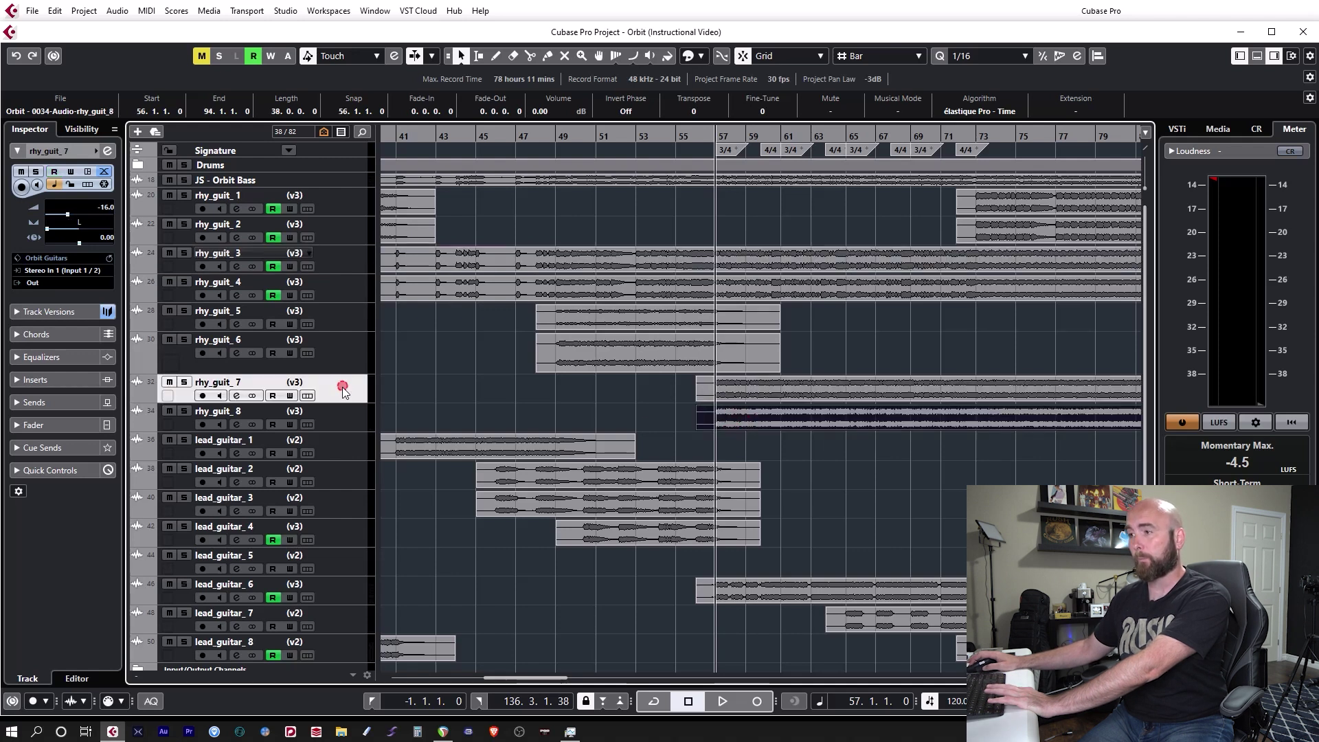
{"action": "left_click", "coordinate": [334, 415]}
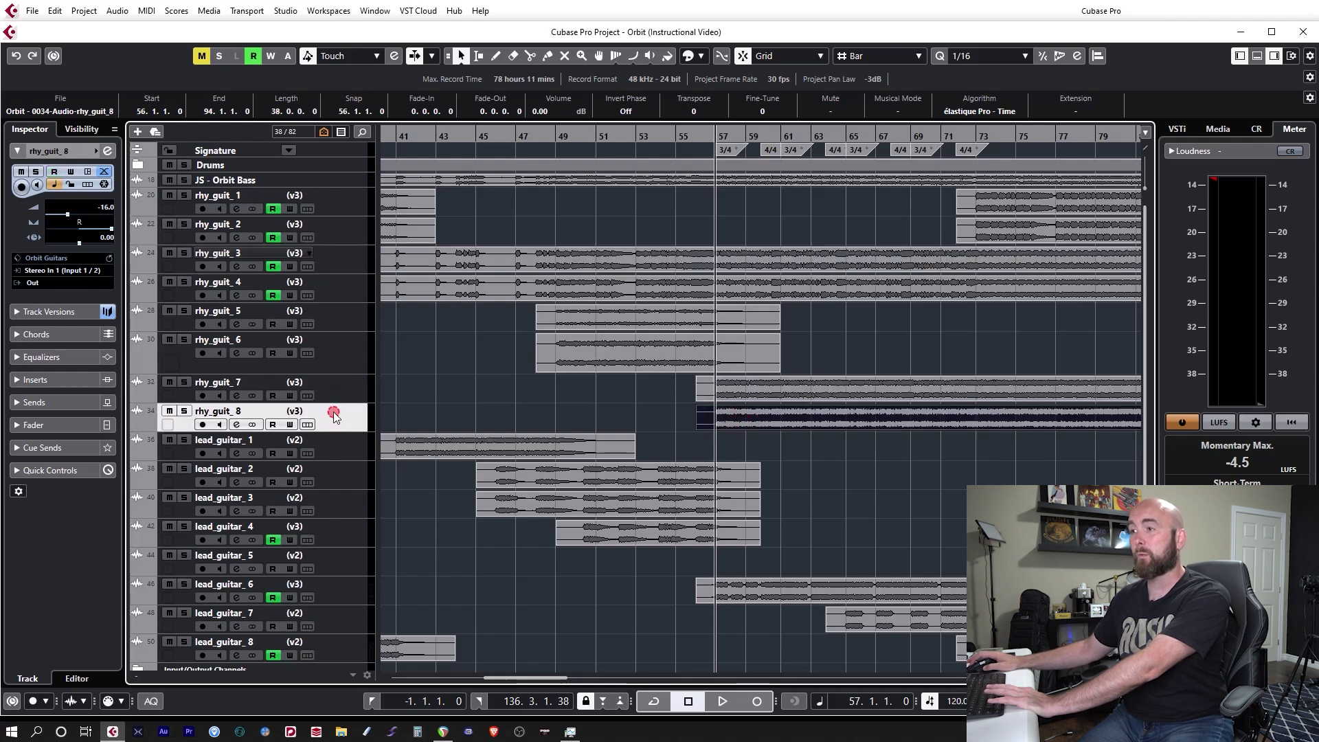
{"action": "left_click", "coordinate": [350, 592]}
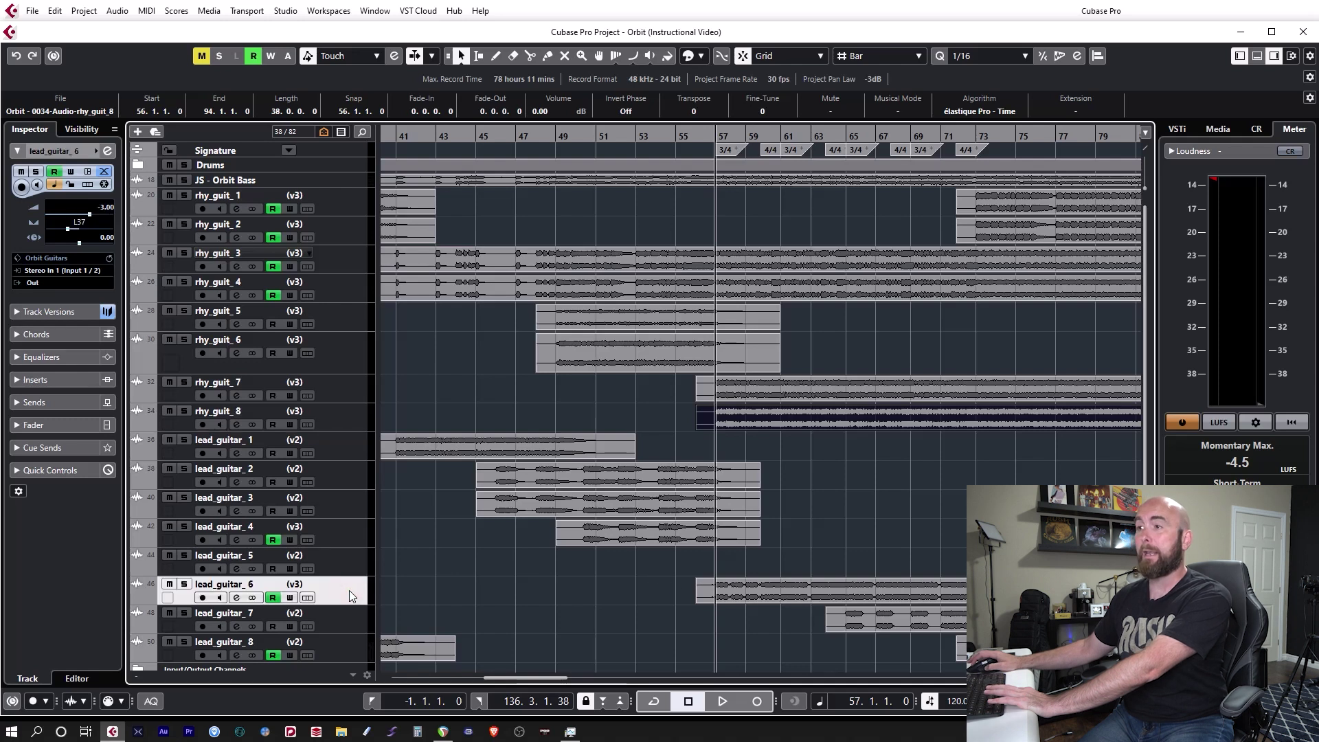
{"action": "left_click", "coordinate": [347, 620]}
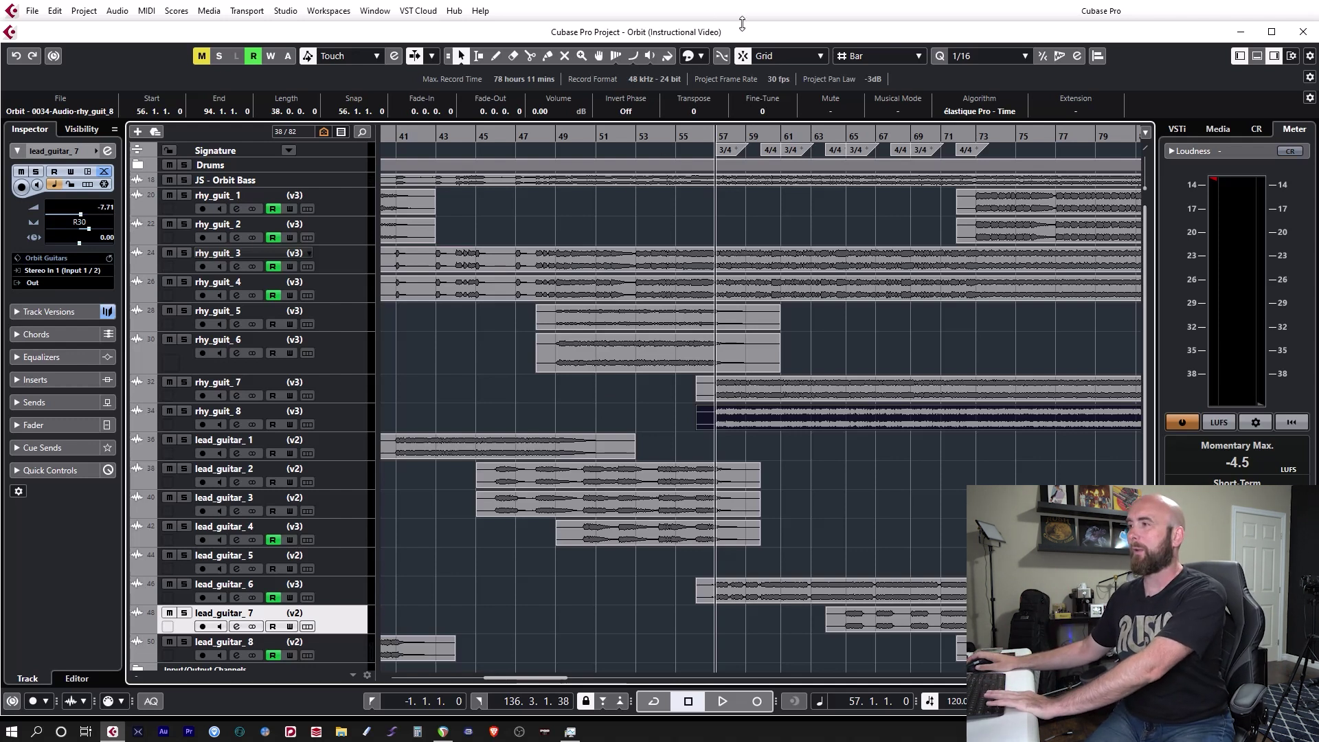
Step: Play the unsoloed full mix from bar 57 and stop near bar 72
{"action": "key", "text": "space"}
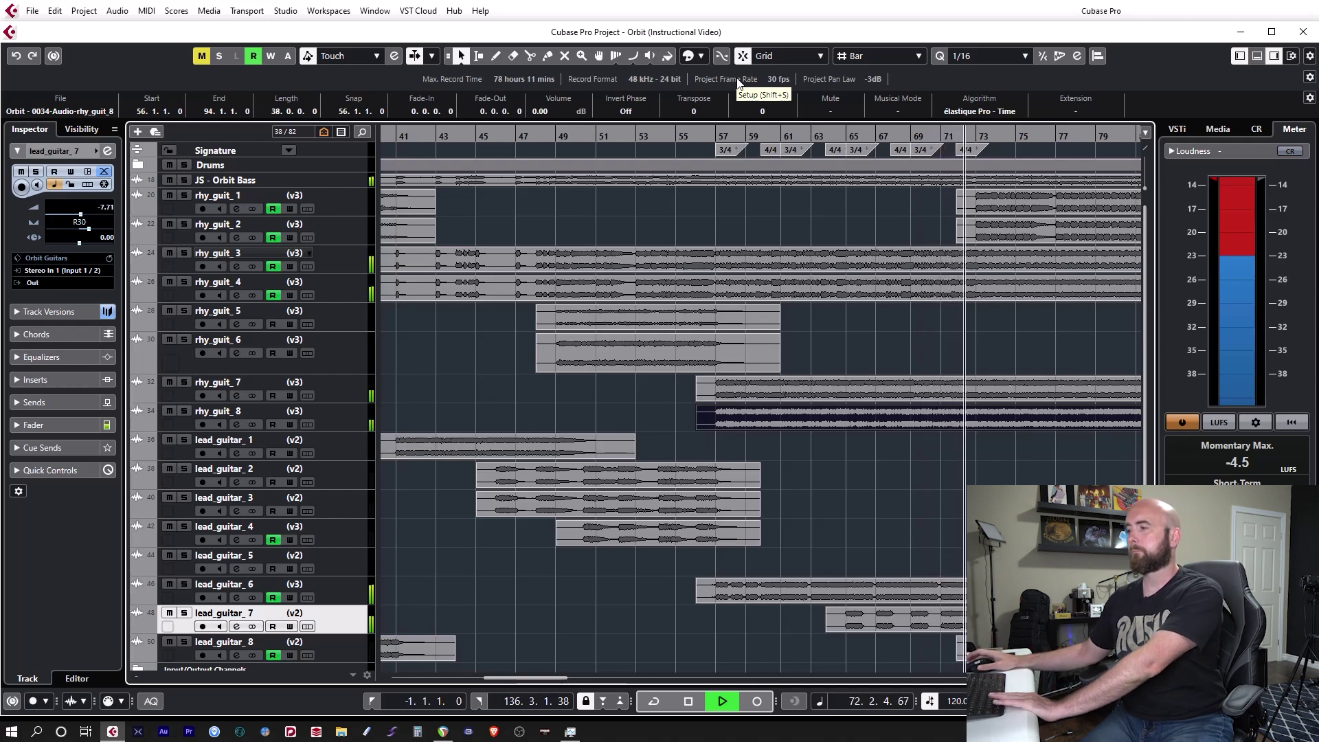
{"action": "key", "text": "space"}
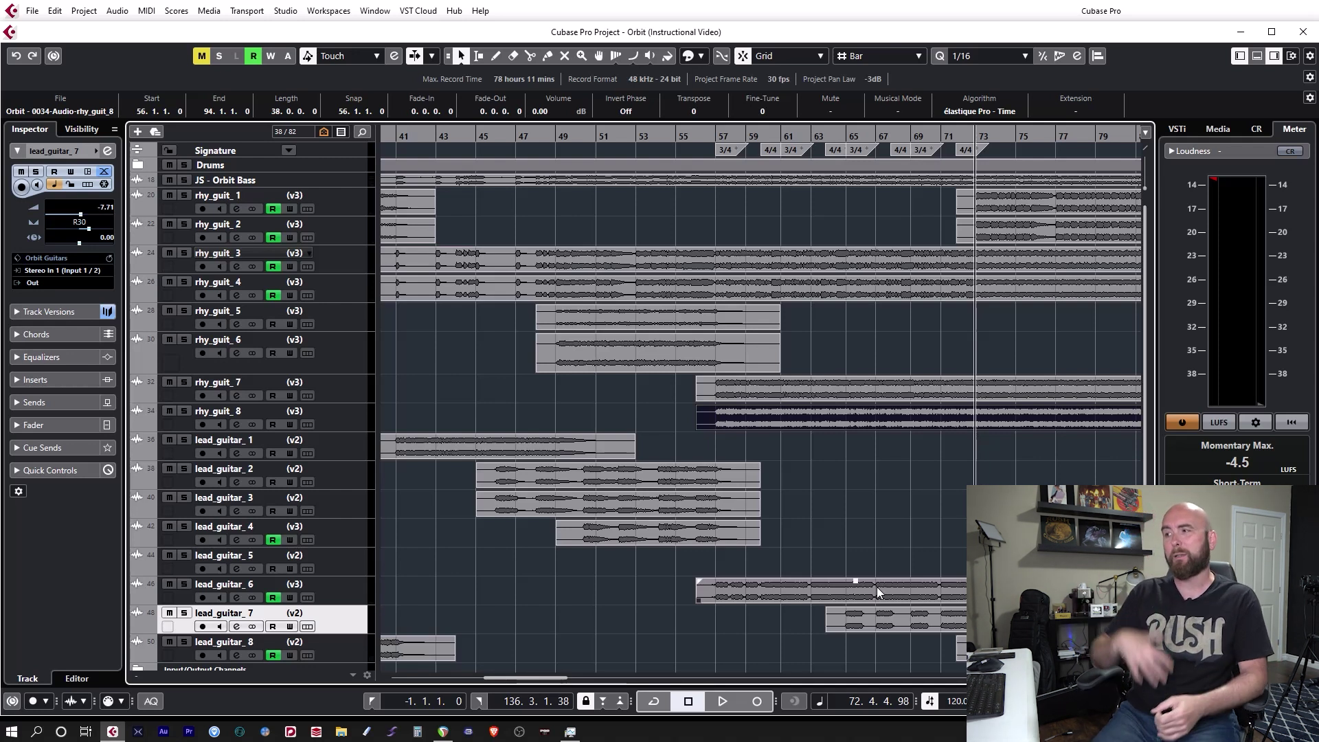
Step: Set the playhead to bar 73, solo rhy_guit_3 and rhy_guit_4, and play to around bar 78
{"action": "scroll", "coordinate": [821, 275], "scroll_direction": "right", "scroll_amount": 4}
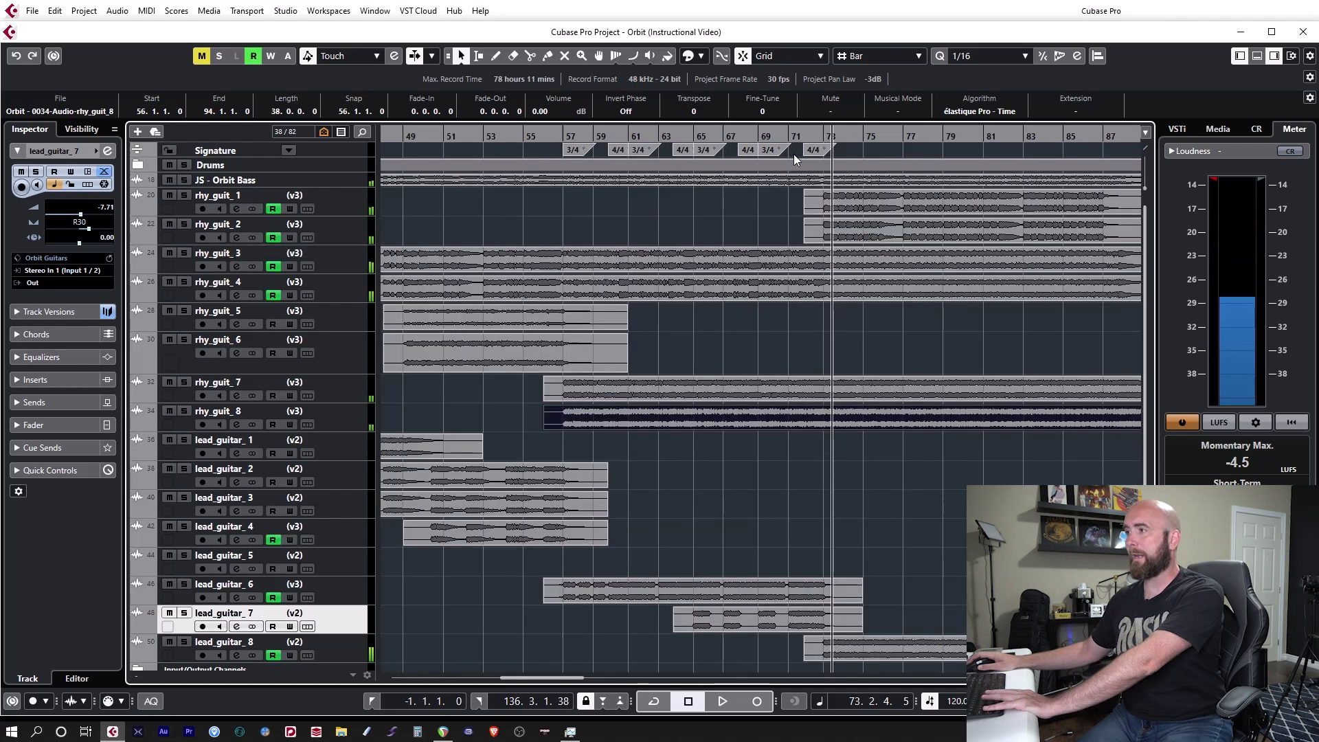
{"action": "left_click", "coordinate": [821, 136]}
{"action": "left_click", "coordinate": [183, 253]}
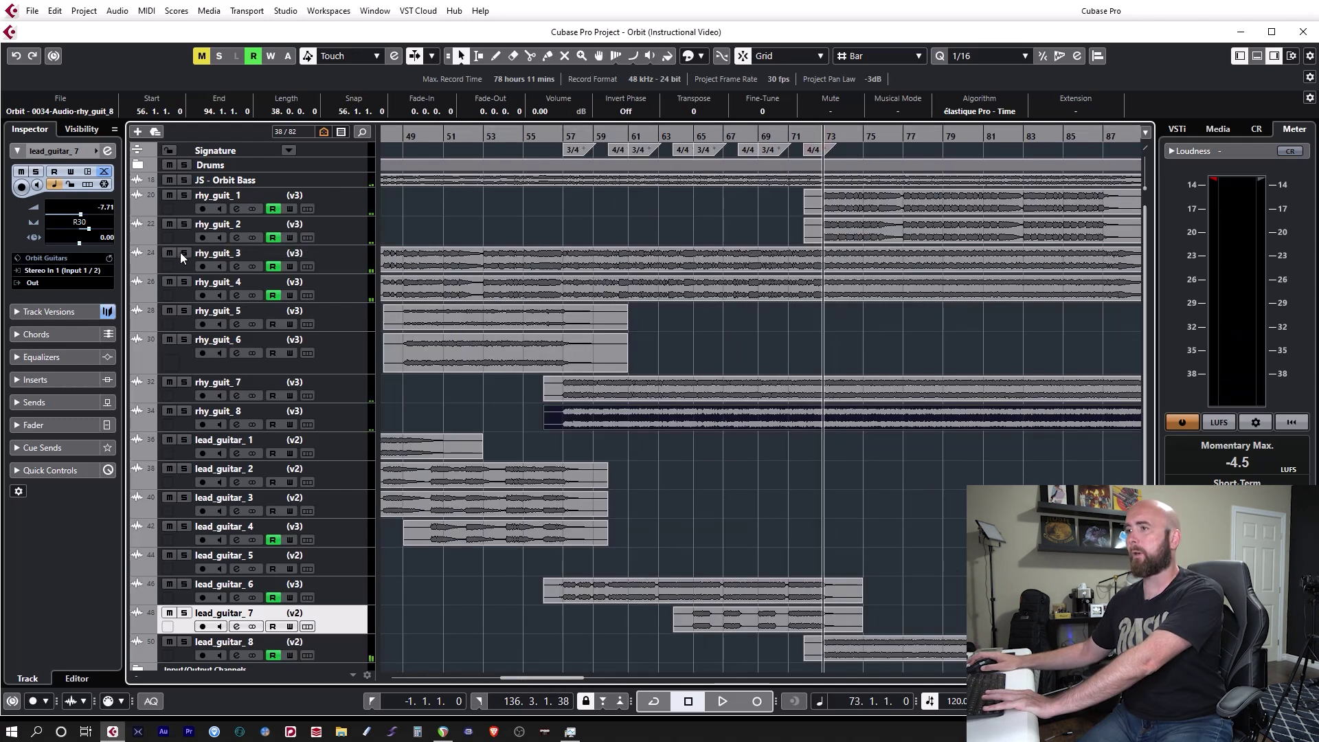
{"action": "left_click", "coordinate": [183, 281]}
{"action": "key", "text": "space"}
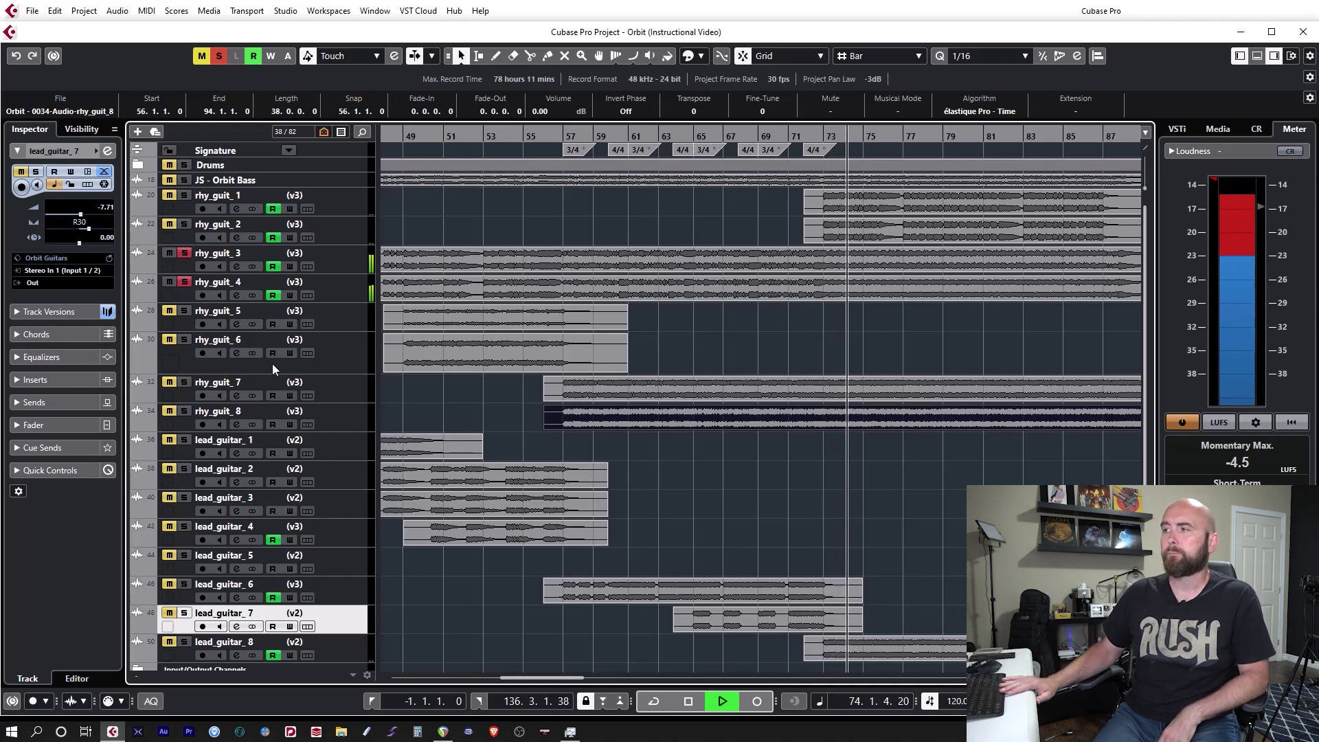
{"action": "key", "text": "space"}
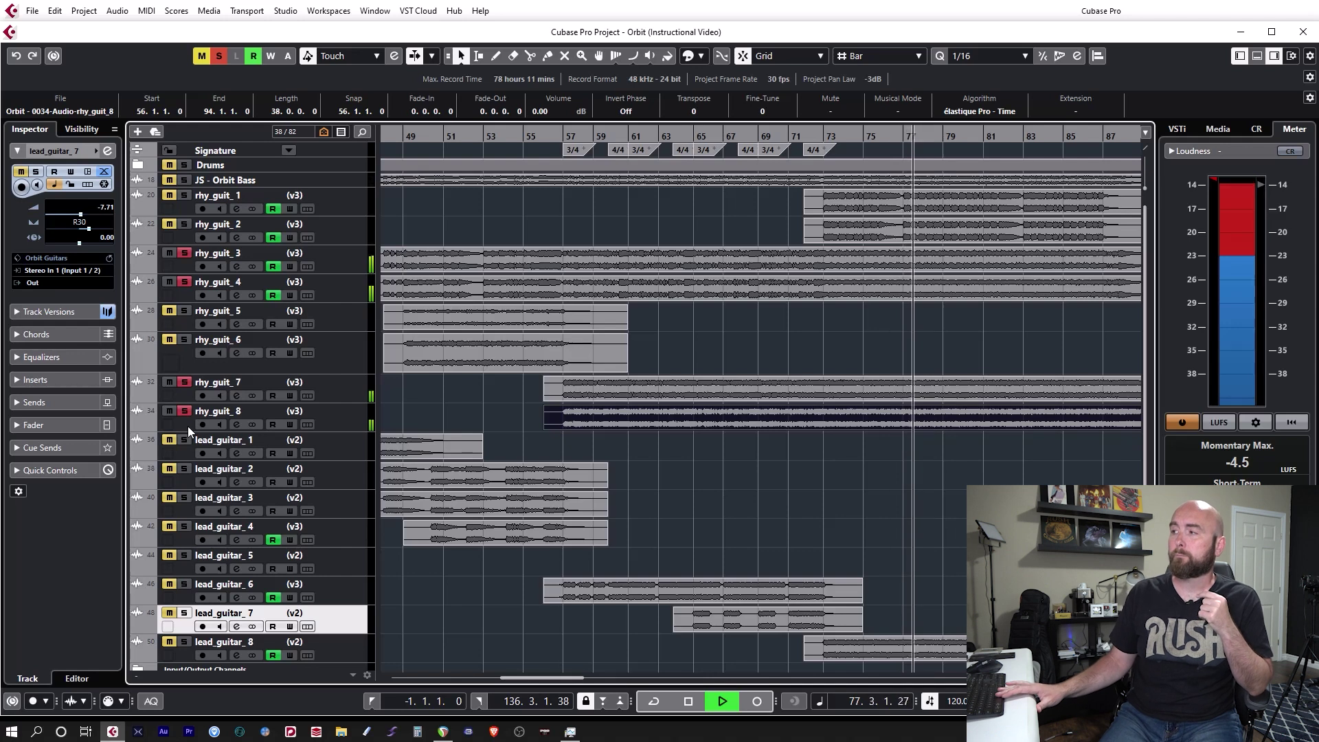
{"action": "key", "text": "space"}
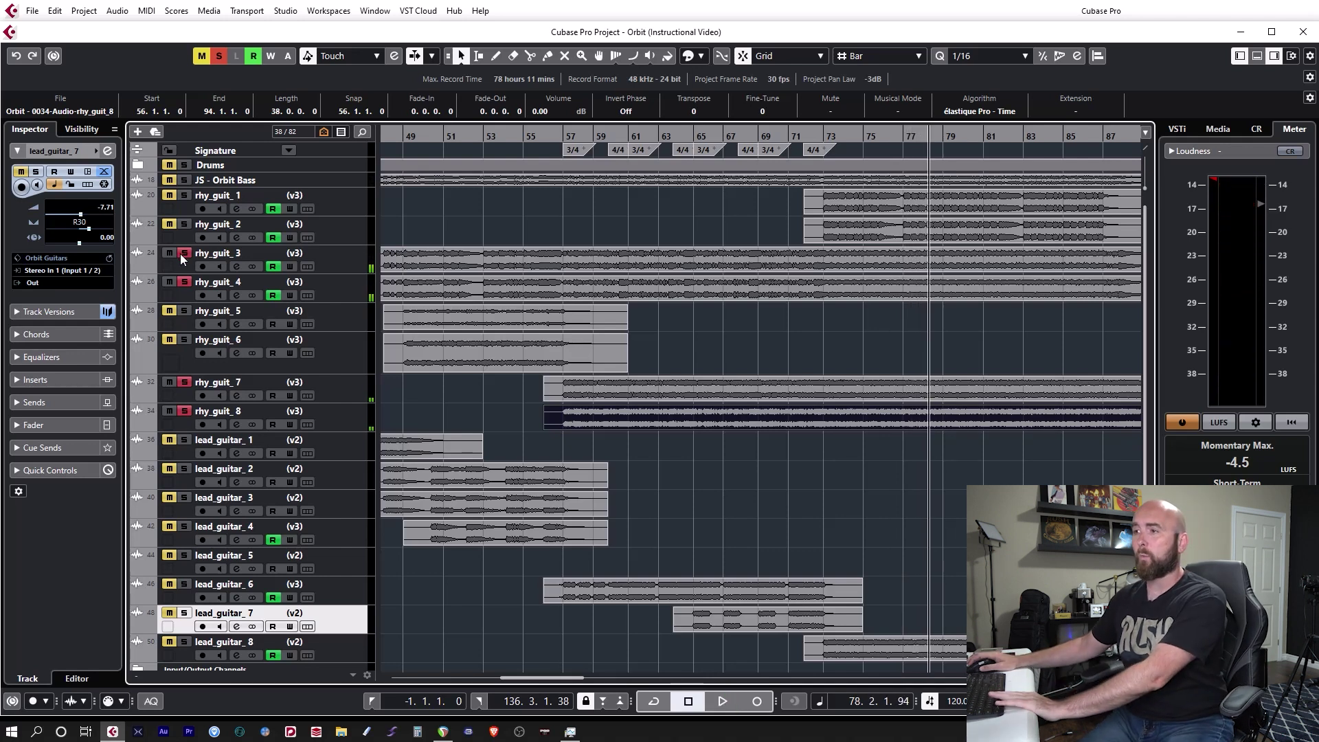
Step: Unsolo rhy_guit_3, 4, 7 and 8 and solo rhy_guit_1 instead
{"action": "left_click", "coordinate": [184, 253]}
{"action": "left_click", "coordinate": [184, 282]}
{"action": "left_click", "coordinate": [184, 382]}
{"action": "left_click", "coordinate": [184, 411]}
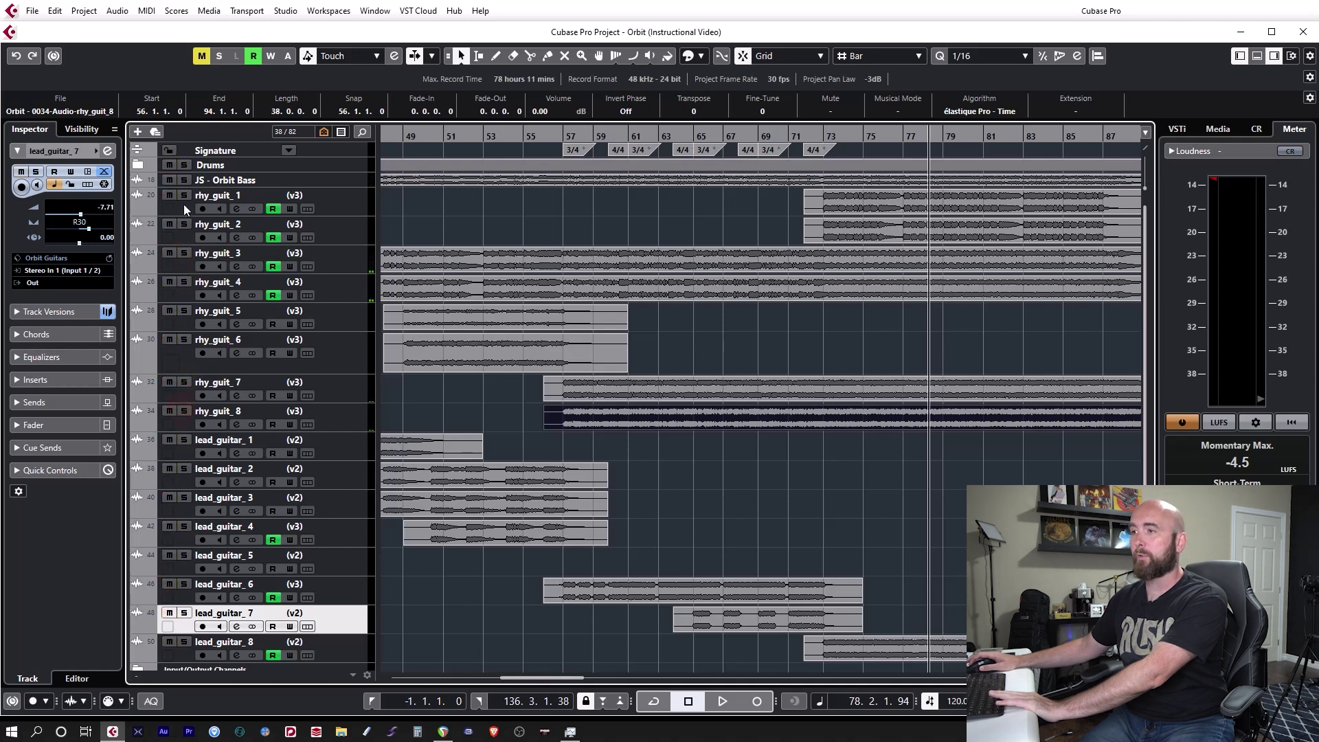
{"action": "left_click", "coordinate": [184, 195]}
Step: Place the playhead at bar 73 and audition rhy_guit_1, replaying from just before bar 74
{"action": "left_click", "coordinate": [829, 139]}
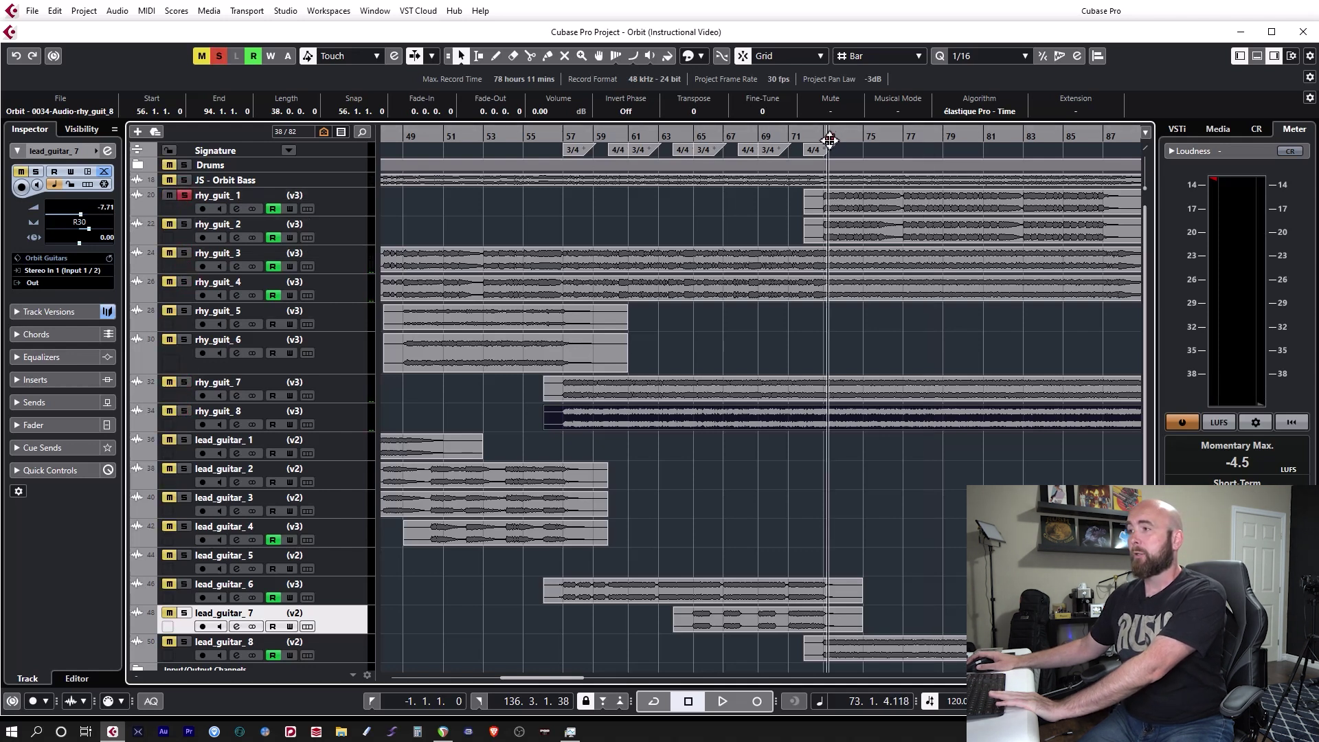
{"action": "left_click", "coordinate": [823, 140]}
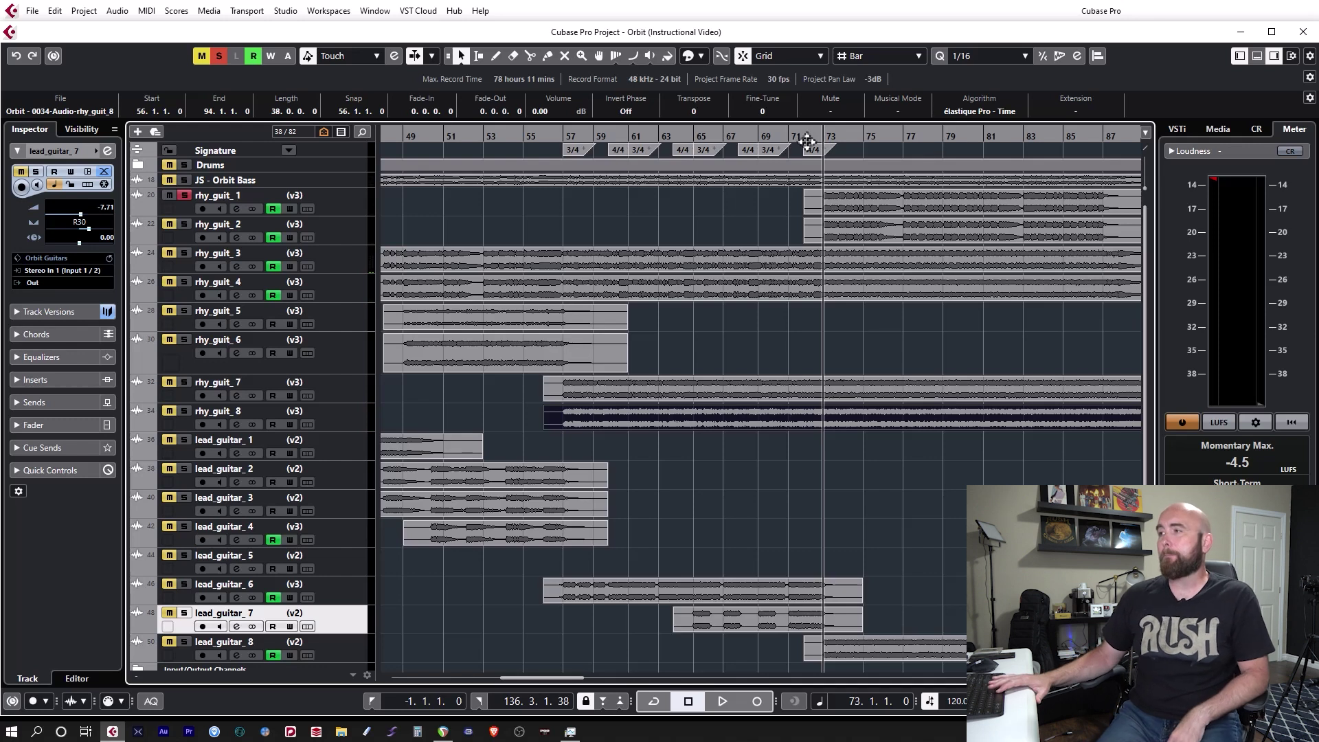
{"action": "key", "text": "space"}
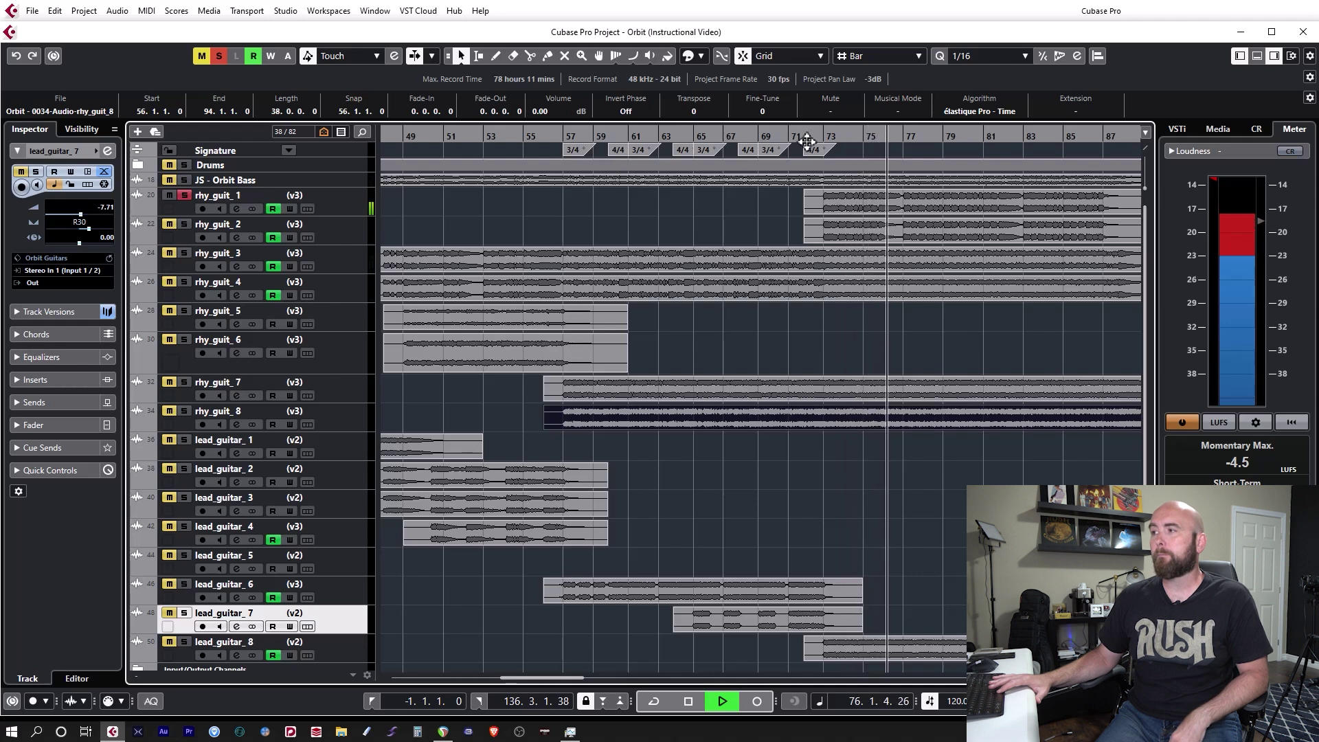
{"action": "key", "text": "space"}
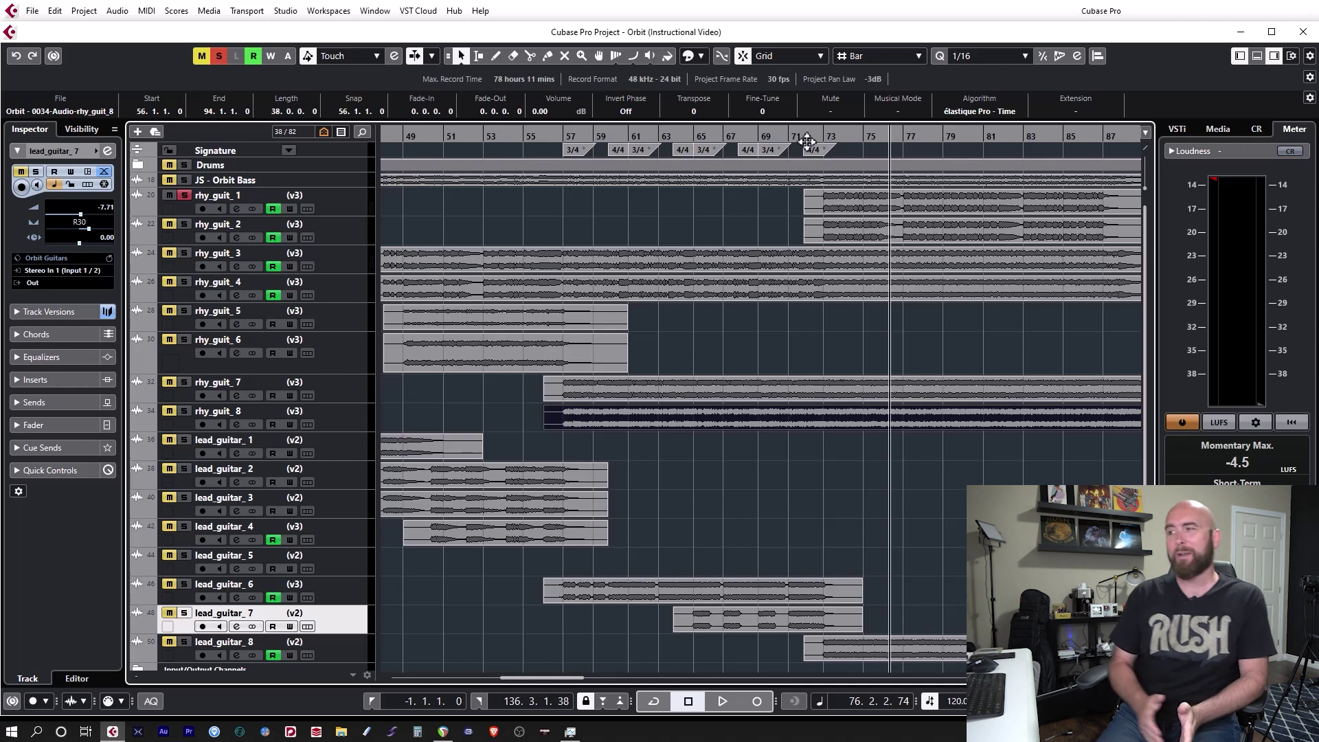
{"action": "key", "text": "space"}
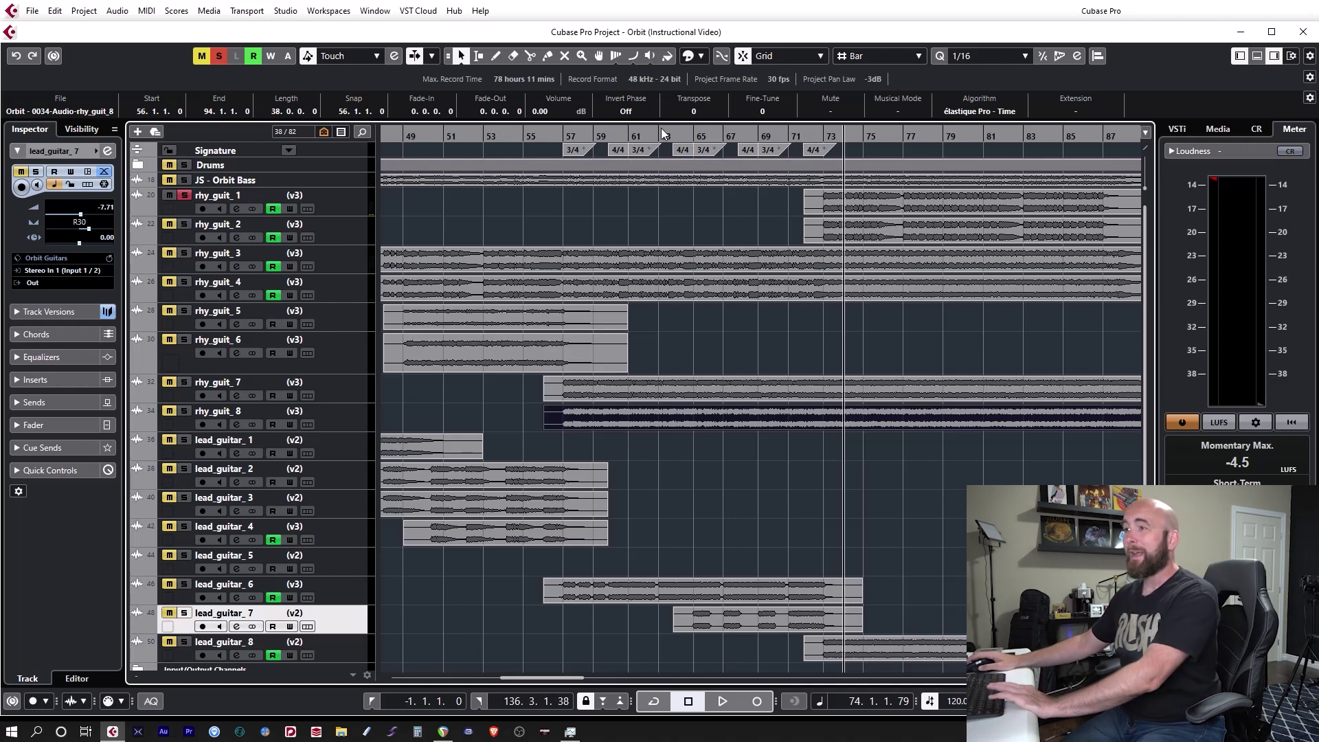
Step: Move the solo from rhy_guit_1 to rhy_guit_2 and play it briefly
{"action": "left_click", "coordinate": [183, 196]}
{"action": "left_click", "coordinate": [183, 225]}
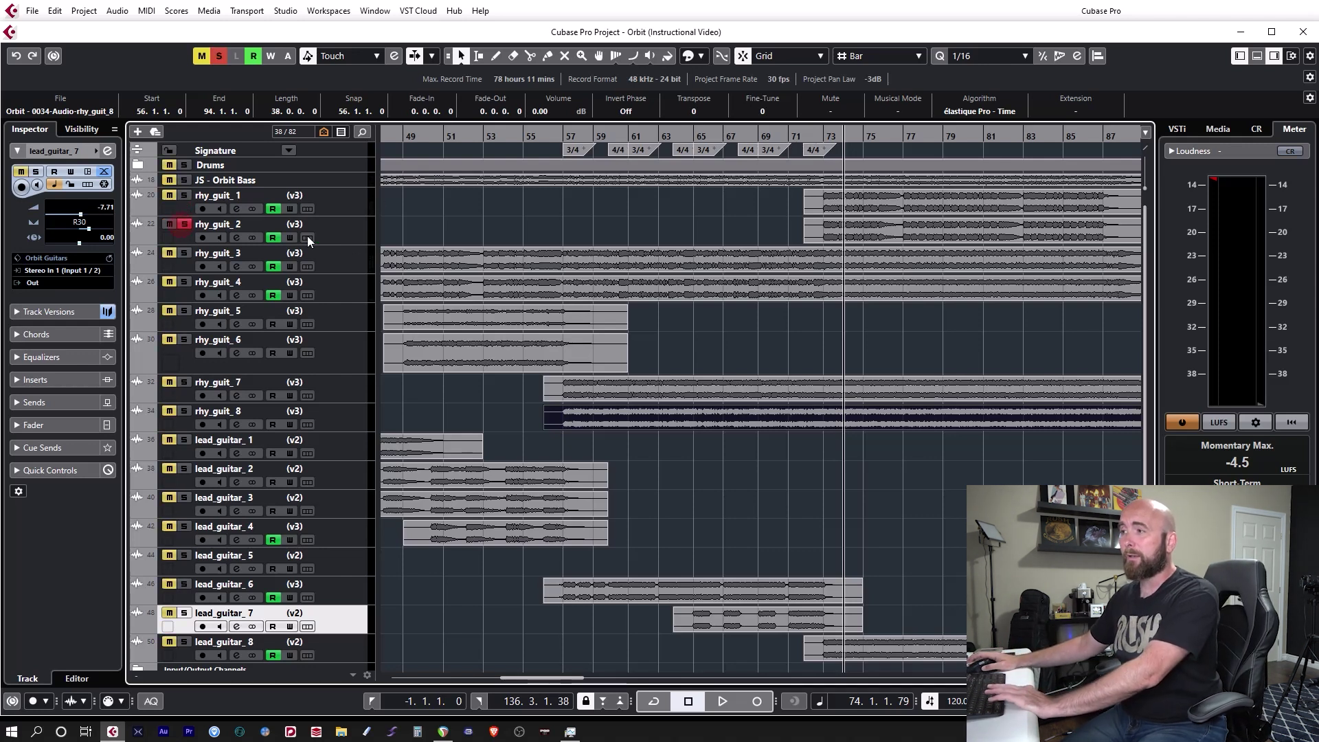
{"action": "key", "text": "space"}
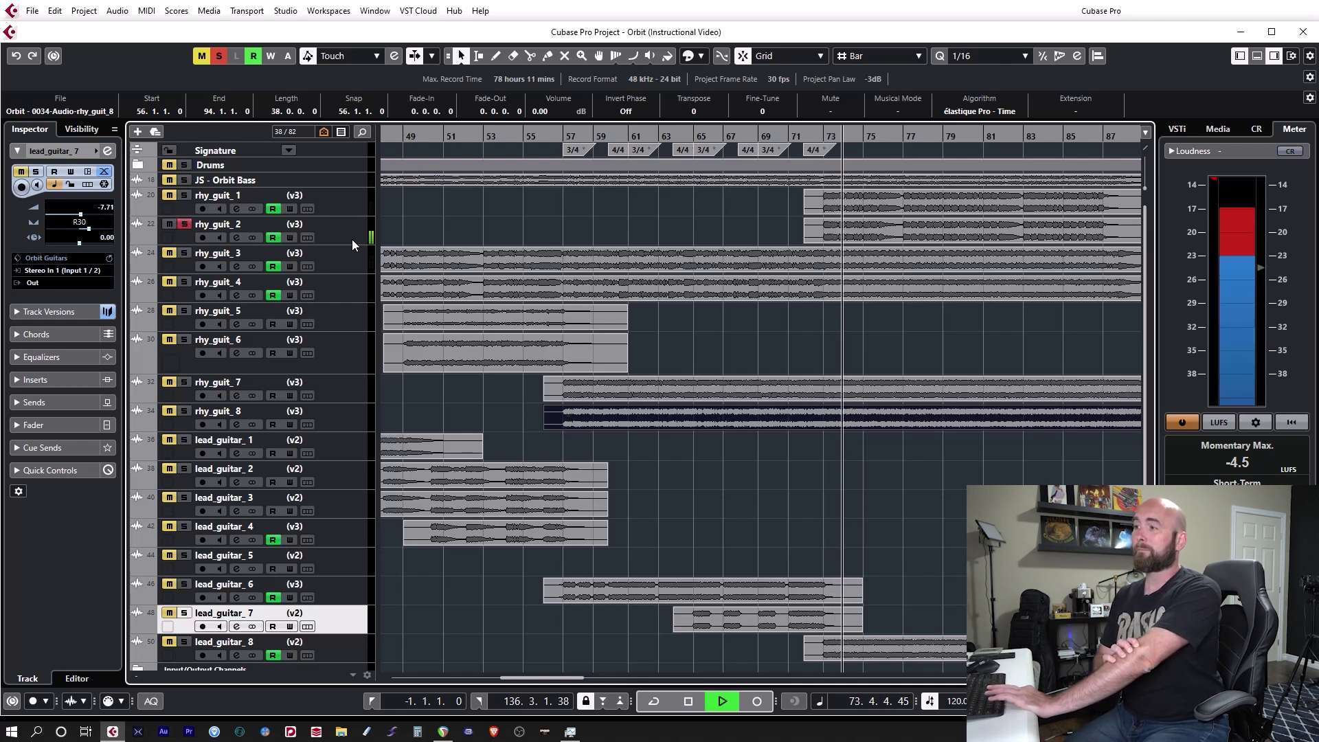
{"action": "key", "text": "space"}
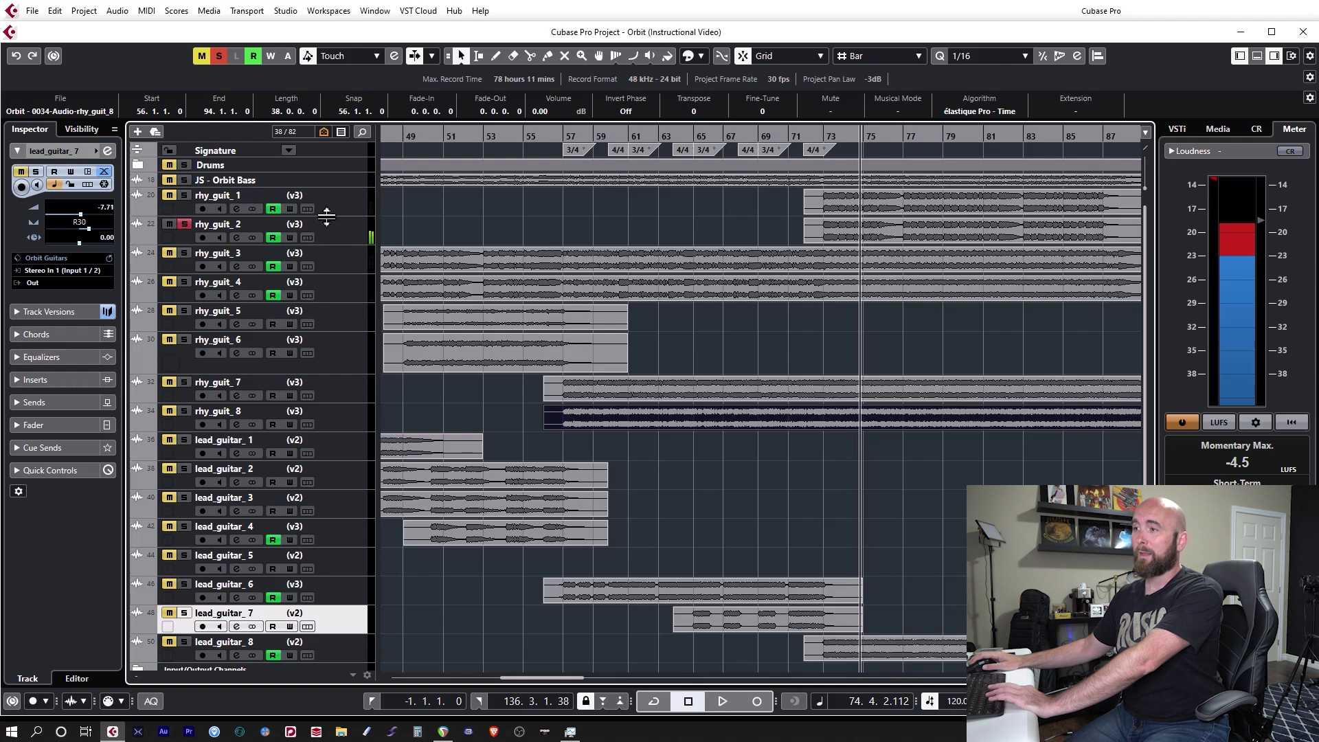
Step: Select the rhy_guit_1 and rhy_guit_2 tracks, then play from bar 73 and stop
{"action": "left_click", "coordinate": [336, 207]}
{"action": "left_click", "coordinate": [347, 239]}
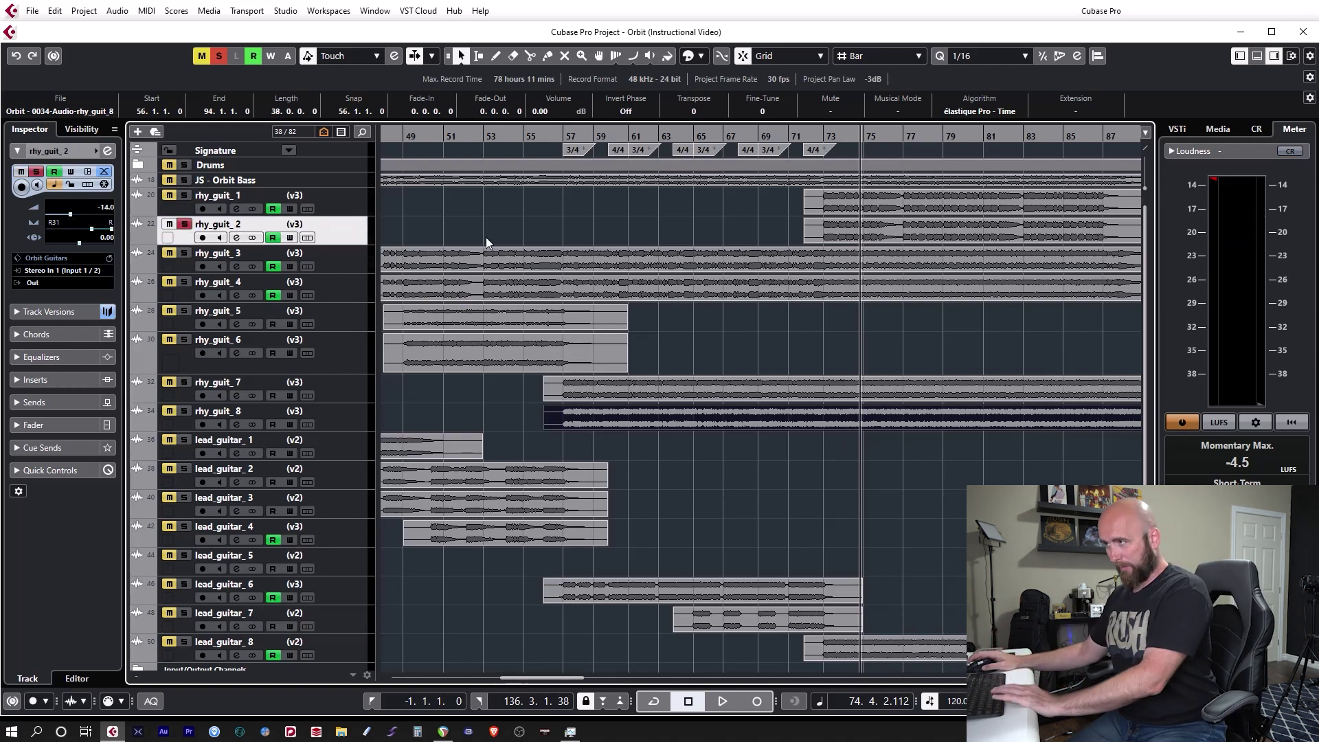
{"action": "left_click", "coordinate": [800, 151]}
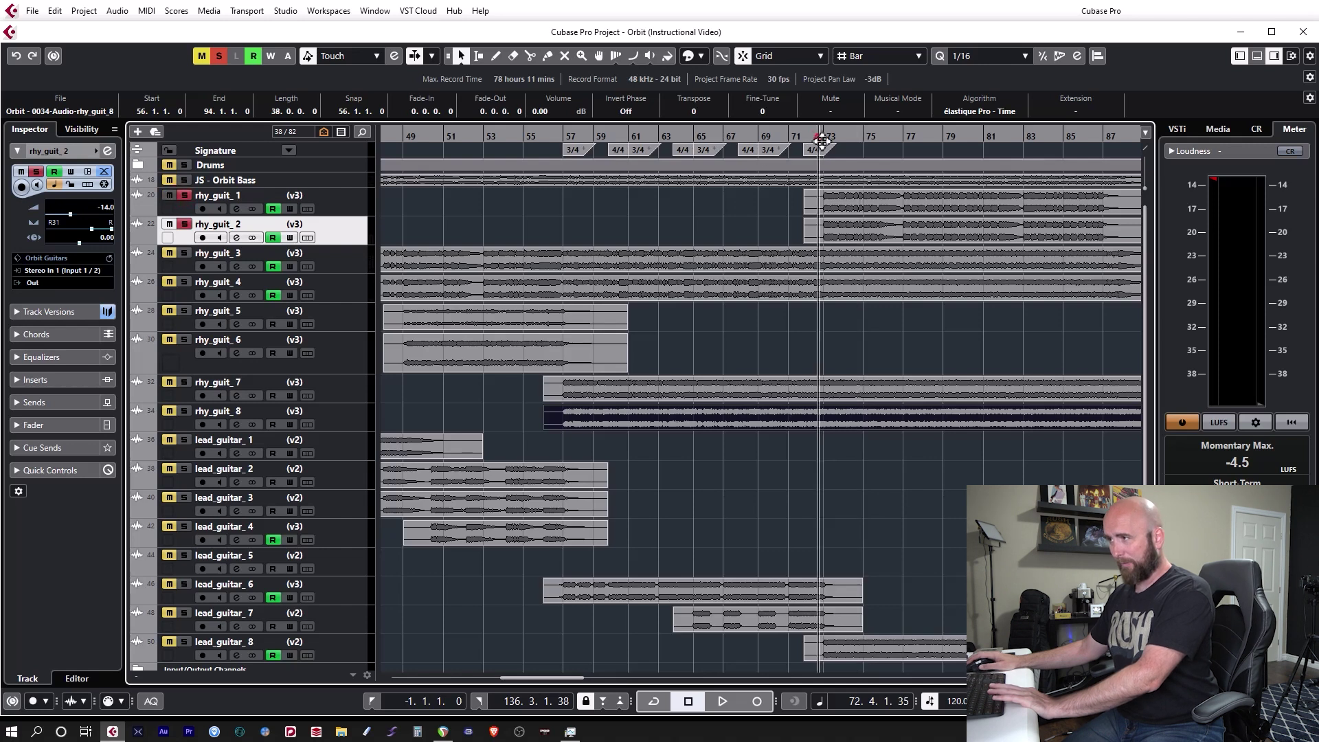
{"action": "key", "text": "space"}
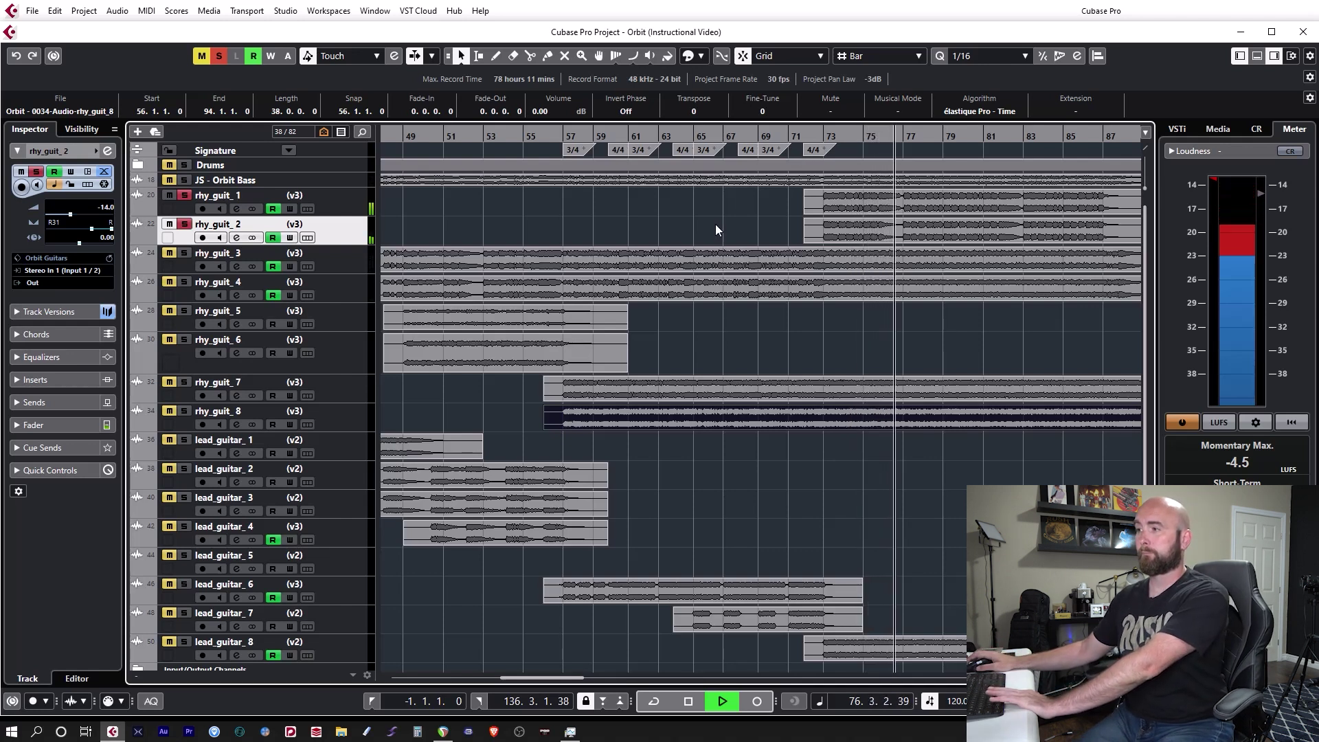
{"action": "key", "text": "space"}
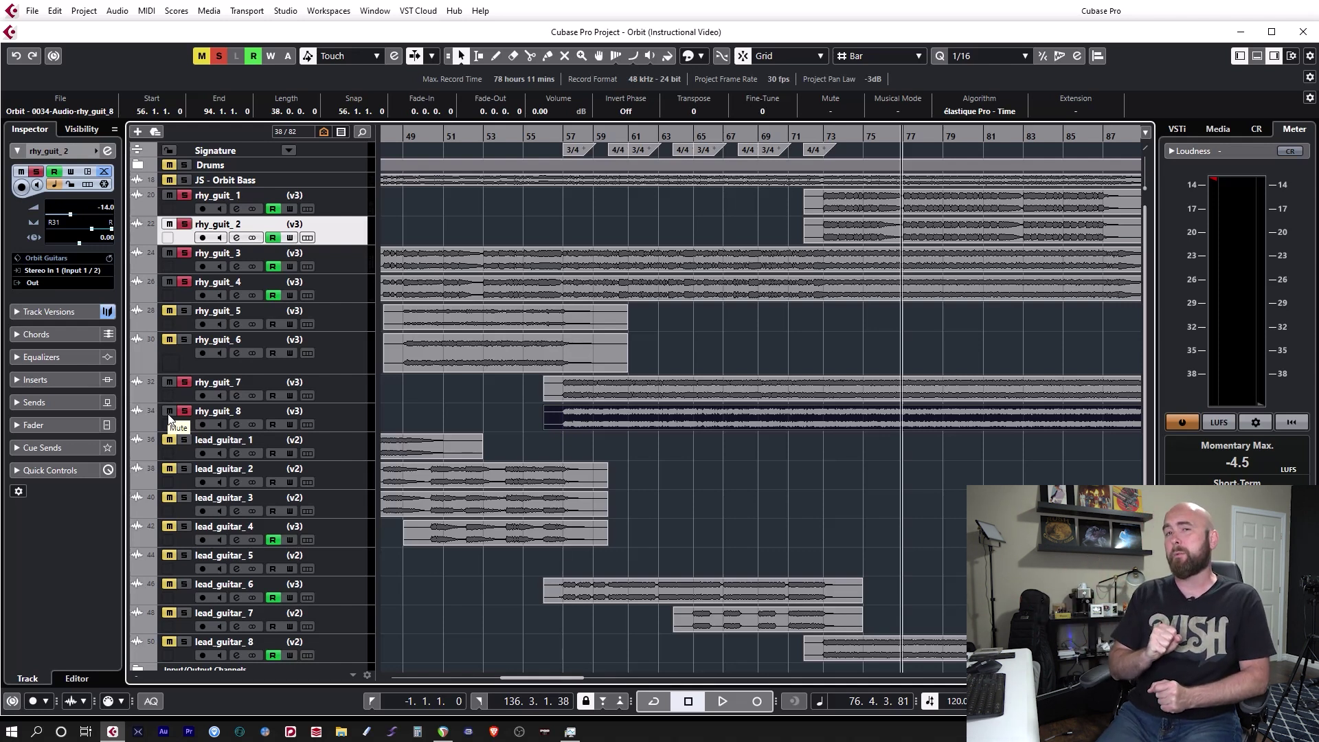
Step: Play from bar 73 with Drums and Orbit Bass added to the soloed guitars, then stop and clear all solos
{"action": "key", "text": "b"}
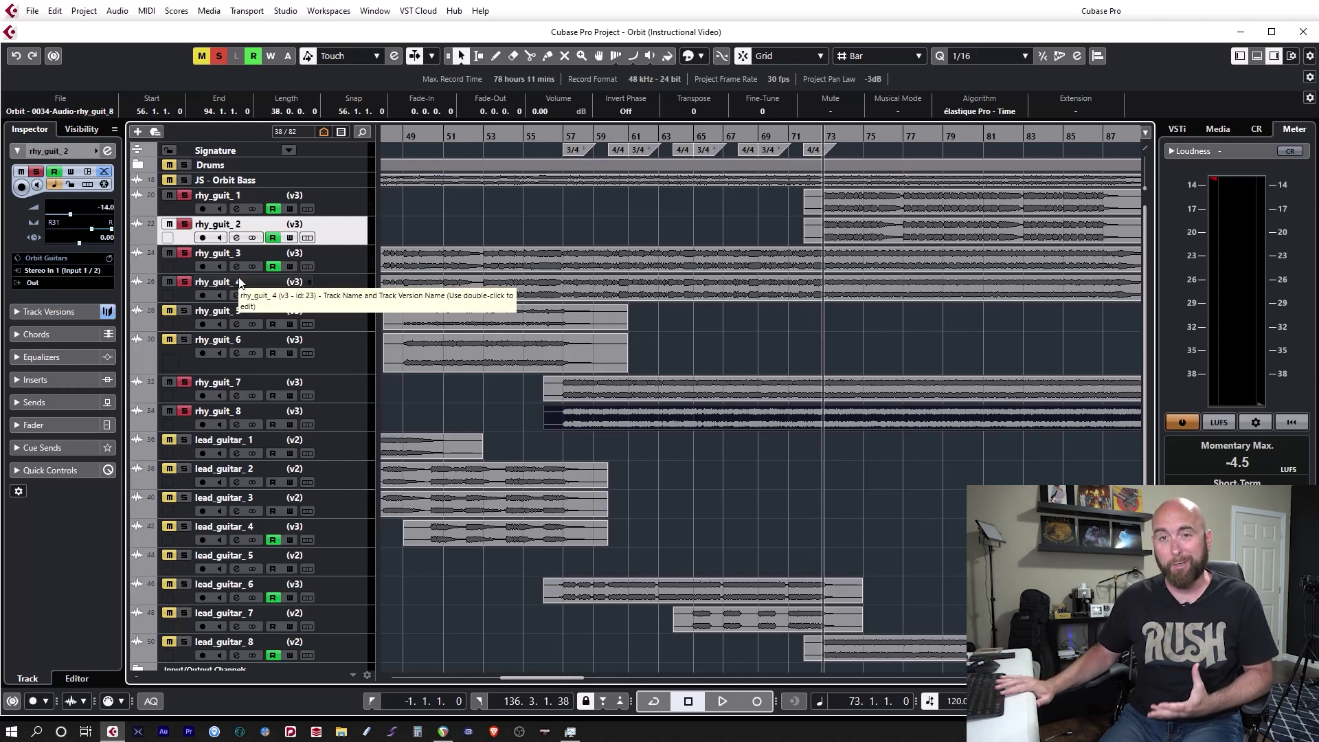
{"action": "key", "text": "space"}
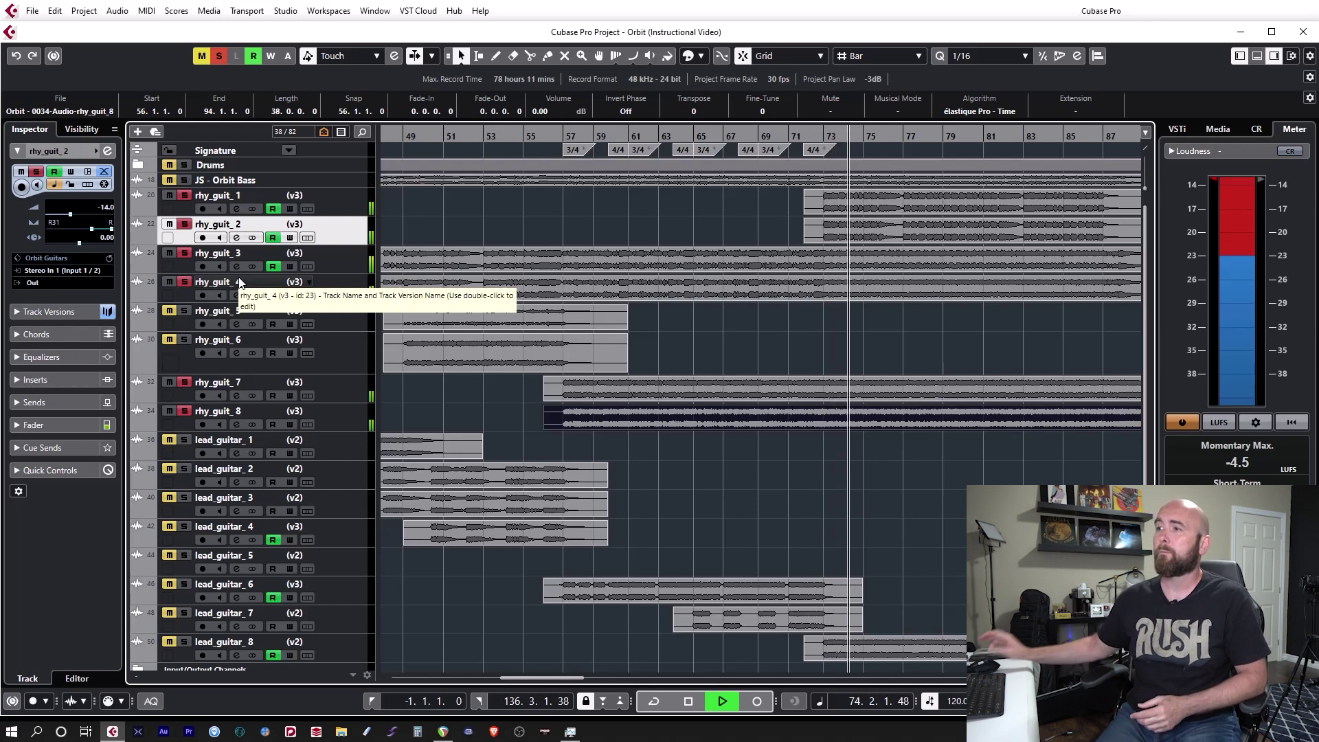
{"action": "left_click", "coordinate": [186, 166]}
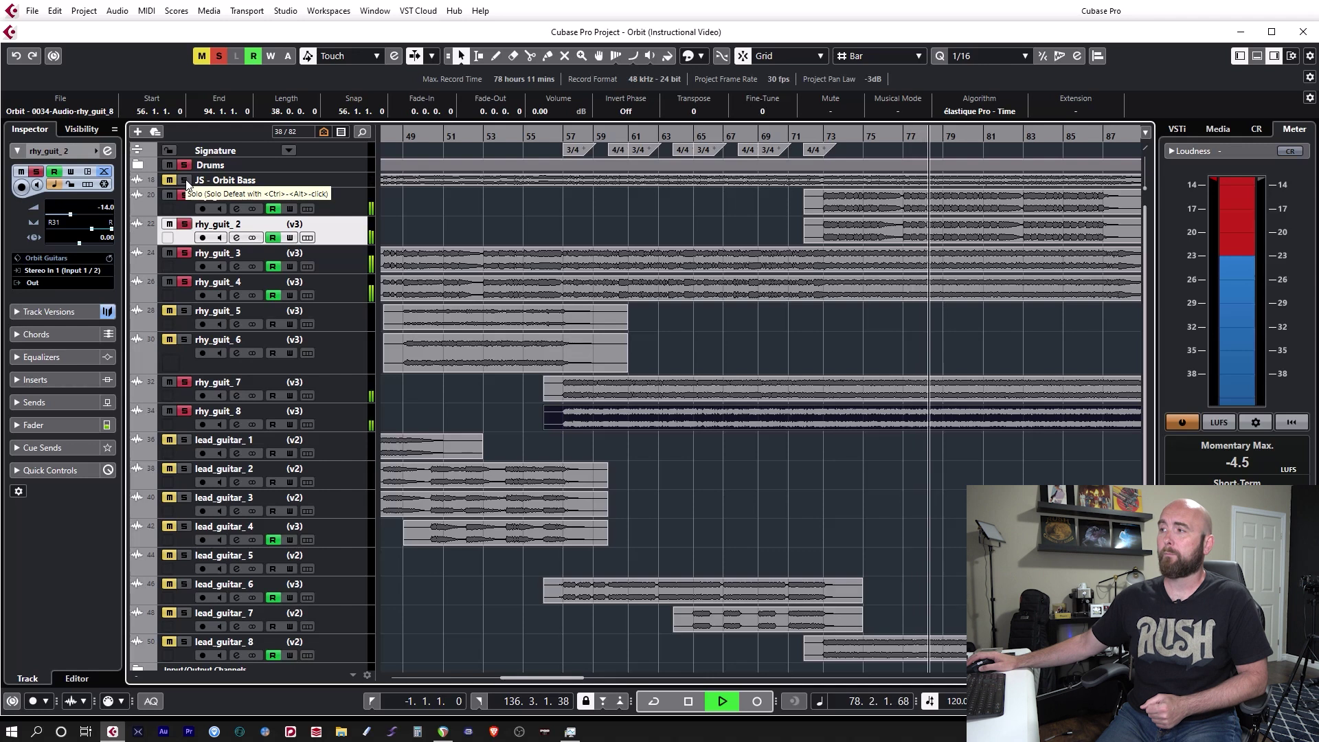
{"action": "left_click", "coordinate": [186, 179]}
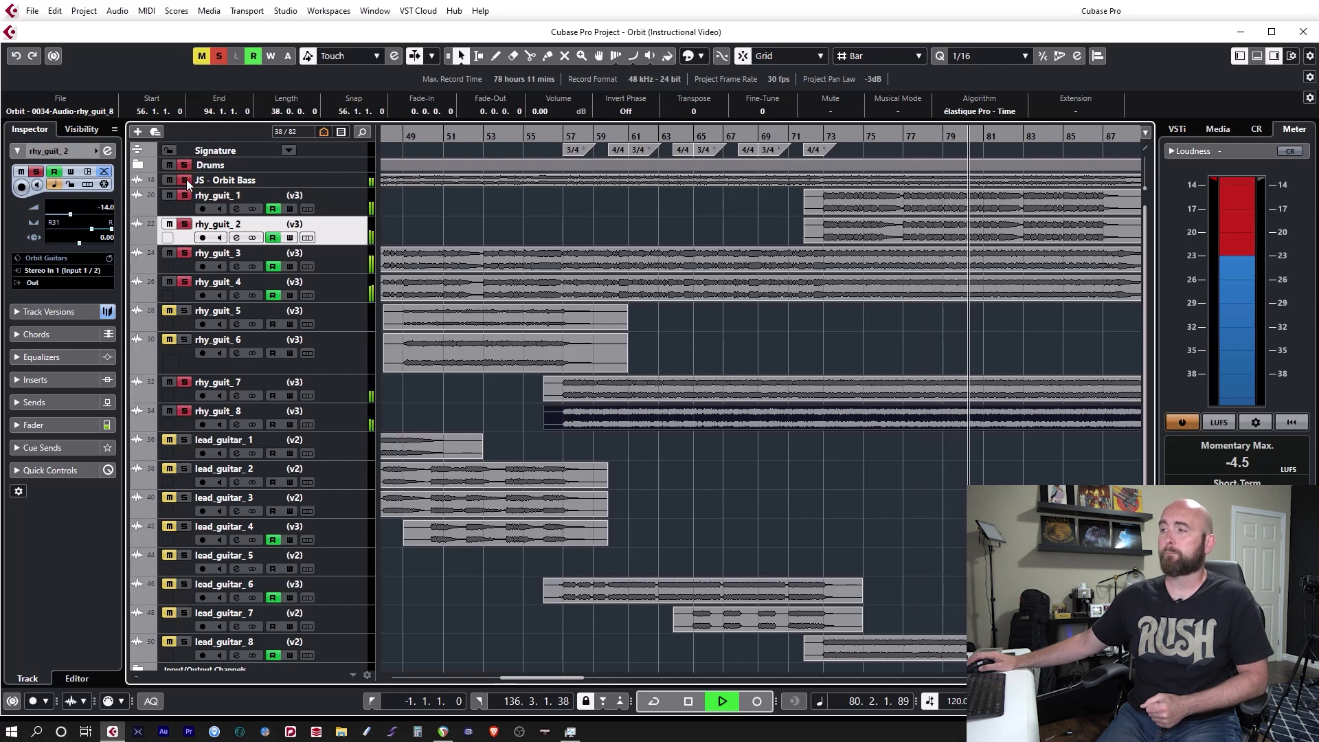
{"action": "mouse_move", "coordinate": [618, 318]}
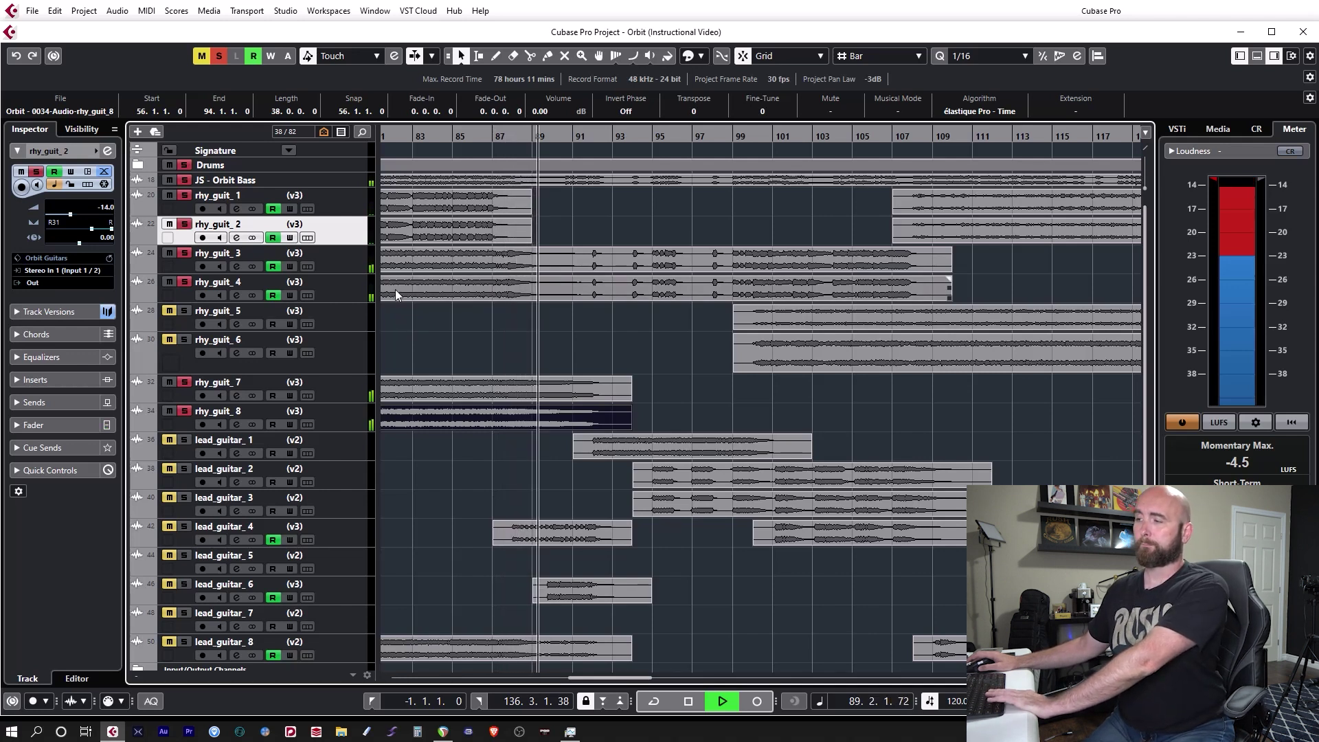
{"action": "key", "text": "space"}
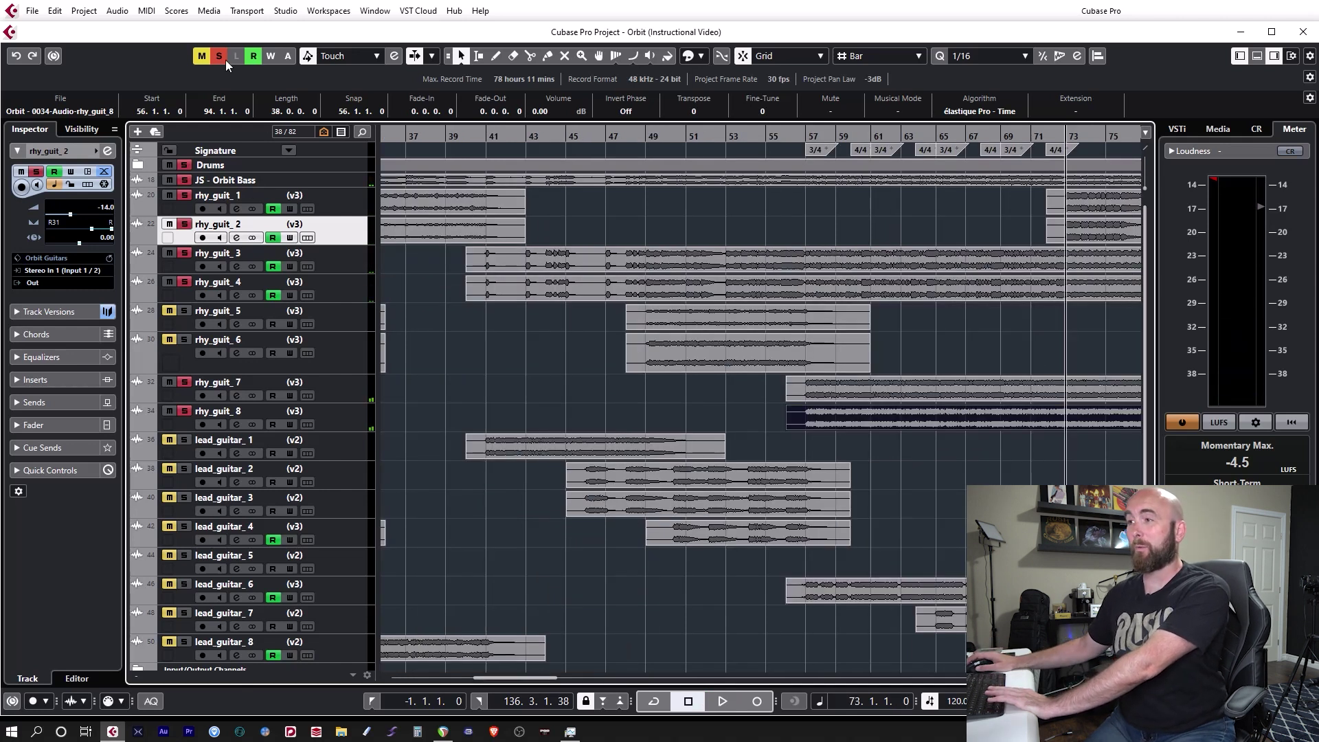
{"action": "left_click", "coordinate": [219, 56]}
Step: Solo lead_guitar_8 alone and play it from bar 73
{"action": "scroll", "coordinate": [779, 393], "scroll_direction": "down", "scroll_amount": 1}
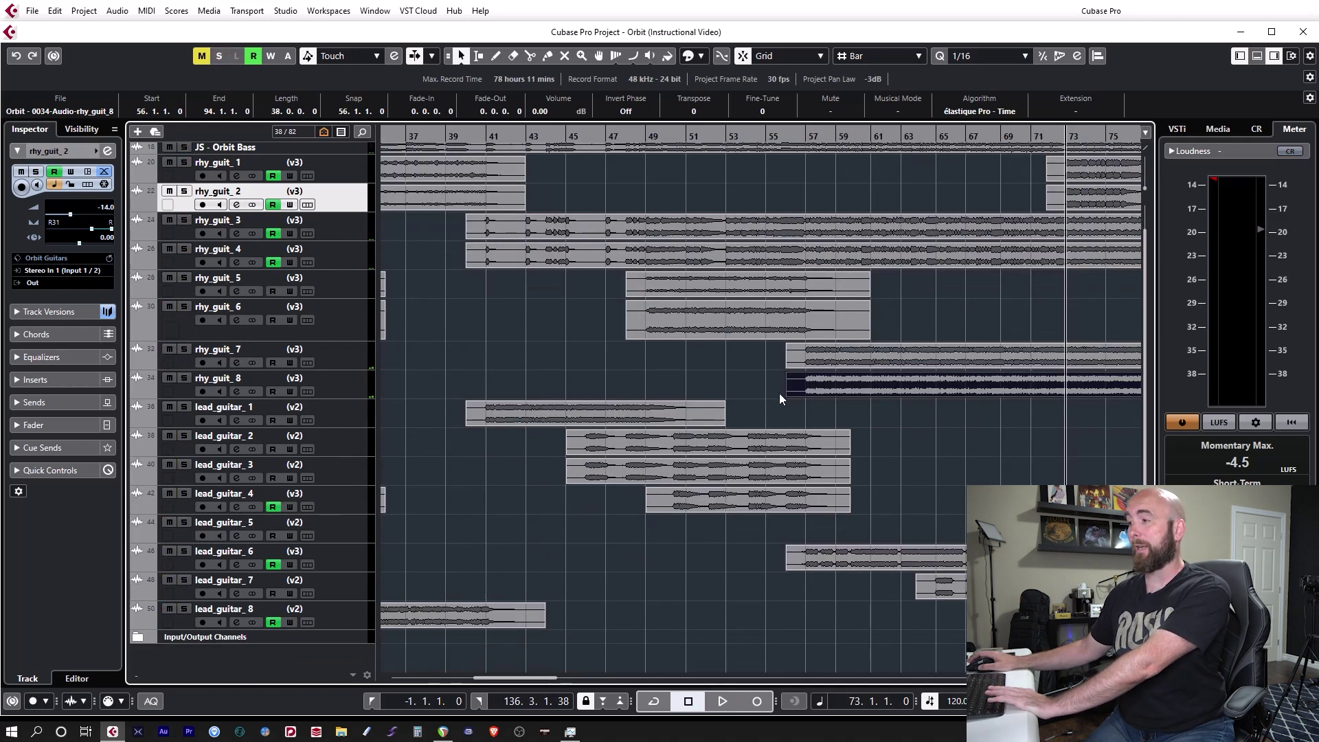
{"action": "left_click", "coordinate": [184, 610]}
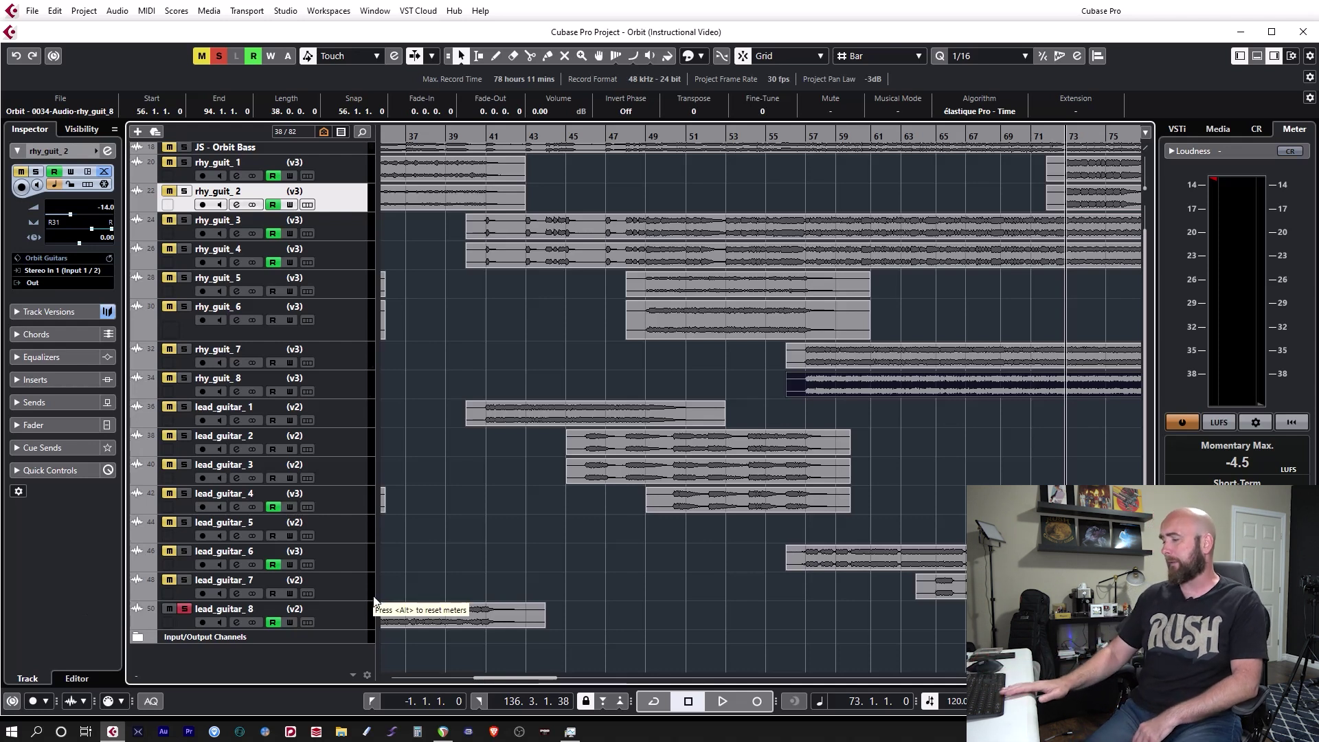
{"action": "key", "text": "space"}
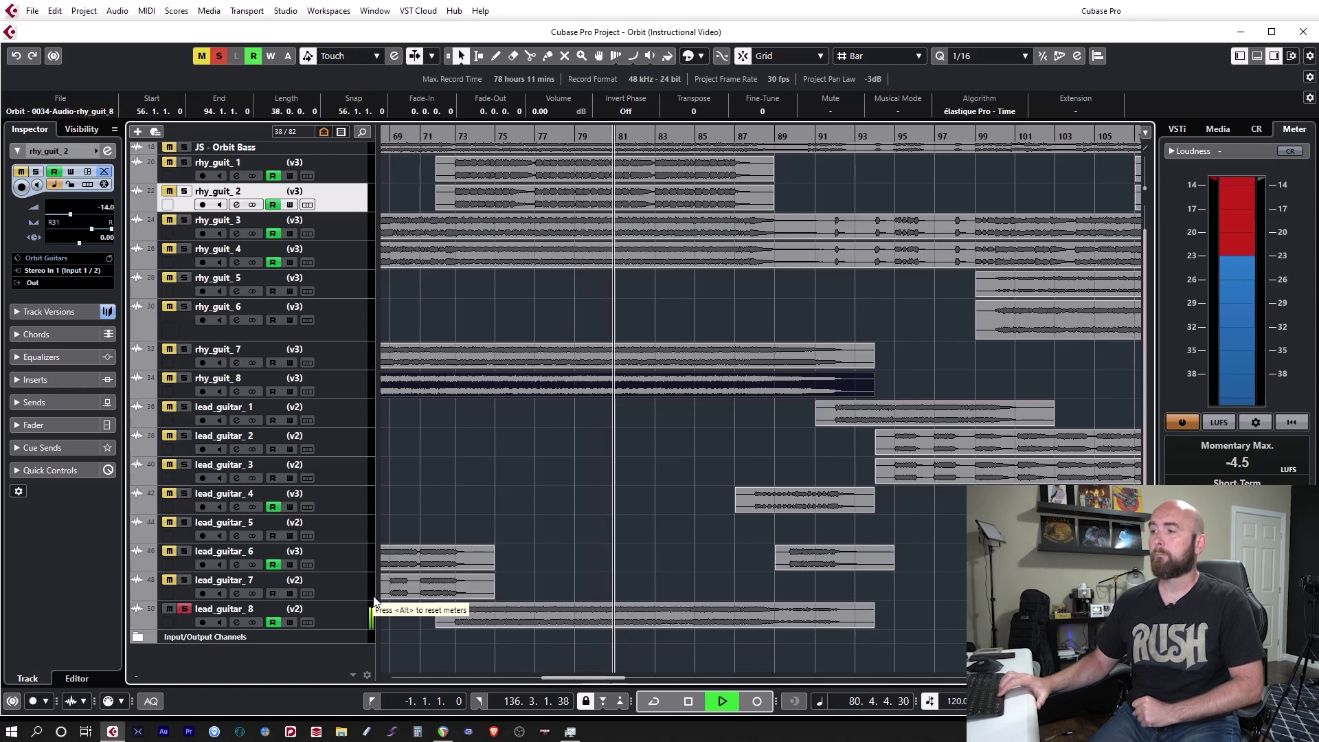
Step: Unsolo lead_guitar_8 and play the full mix from bar 73 until just before bar 88
{"action": "key", "text": "space"}
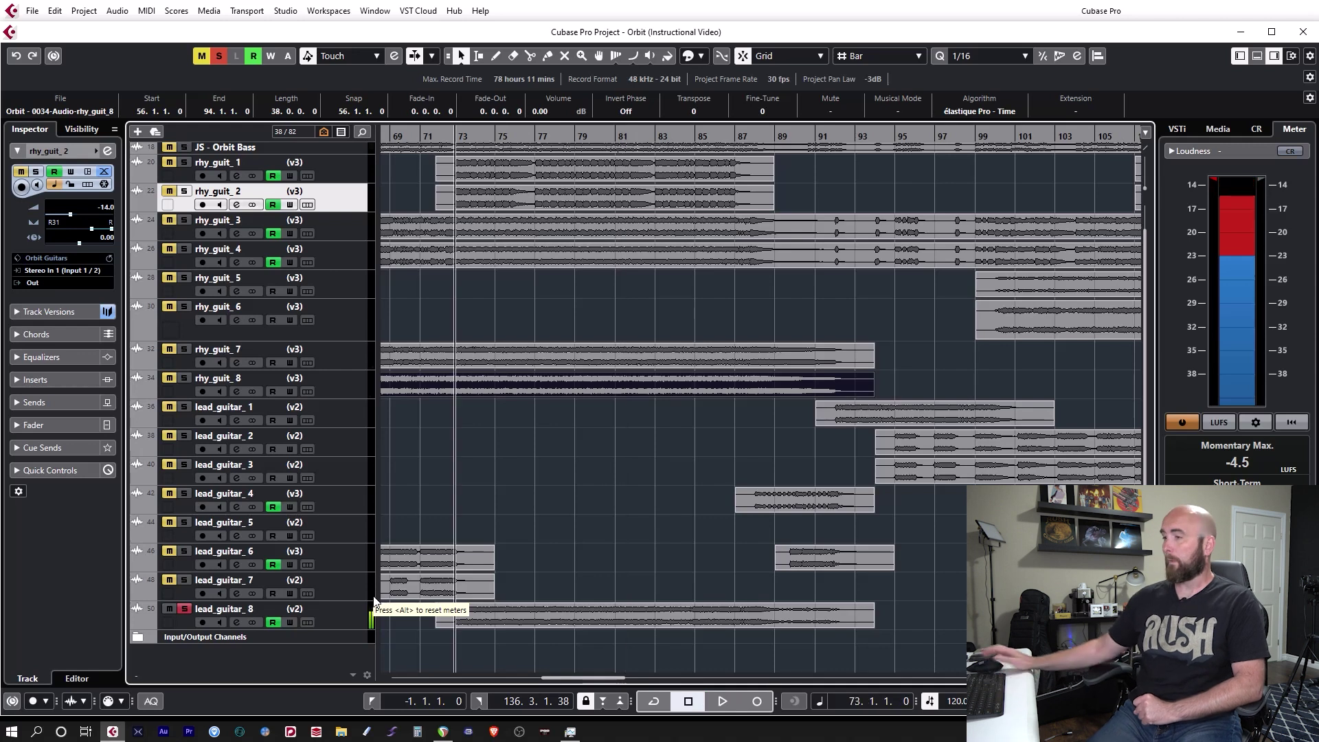
{"action": "left_click", "coordinate": [185, 610]}
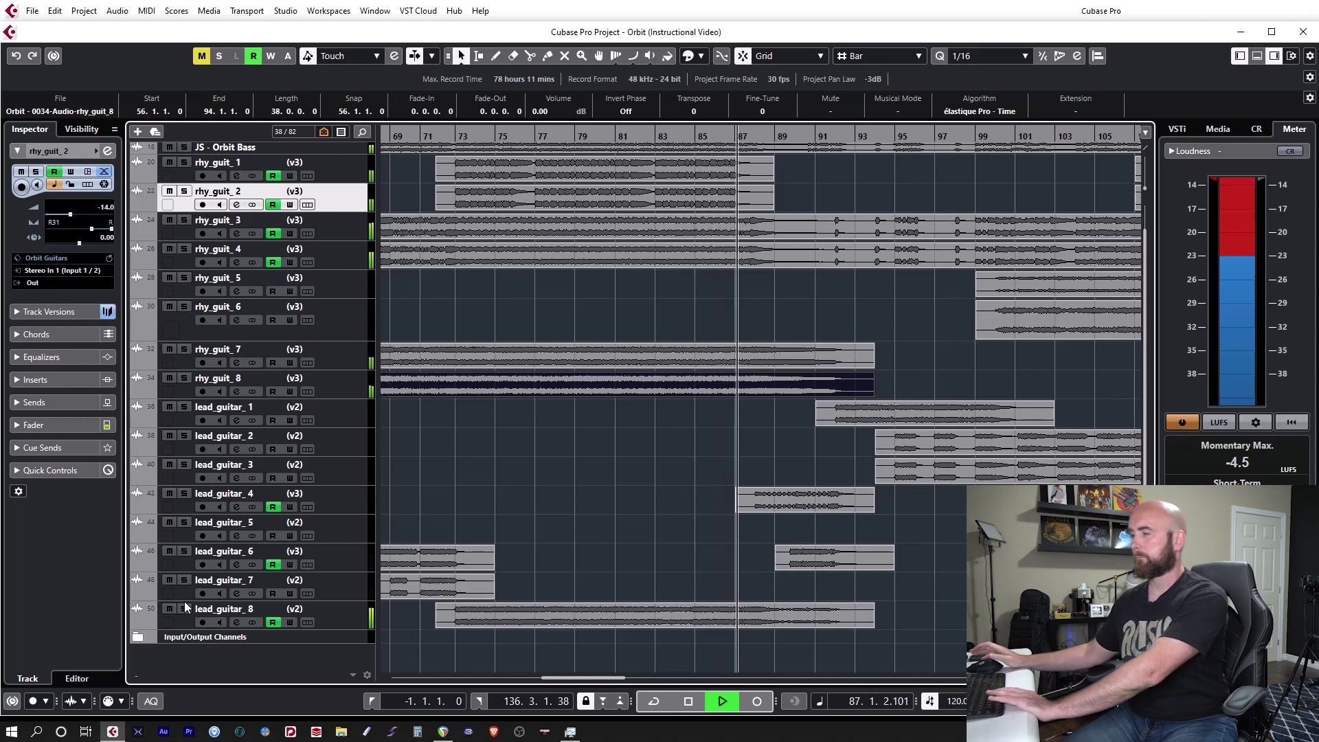
{"action": "key", "text": "space"}
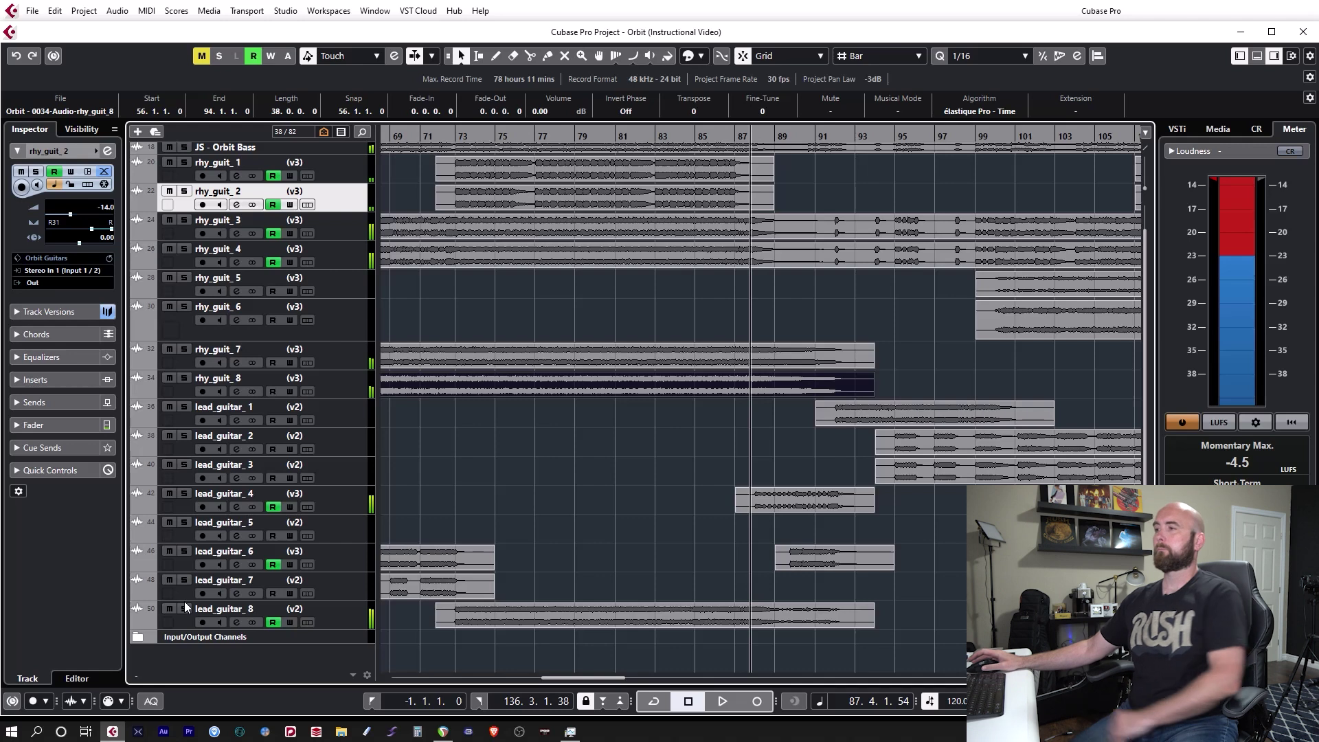
Step: Solo lead_guitar_4 and audition from bar 87, then return to bar 87 and unsolo lead_guitar_8
{"action": "left_click", "coordinate": [184, 494]}
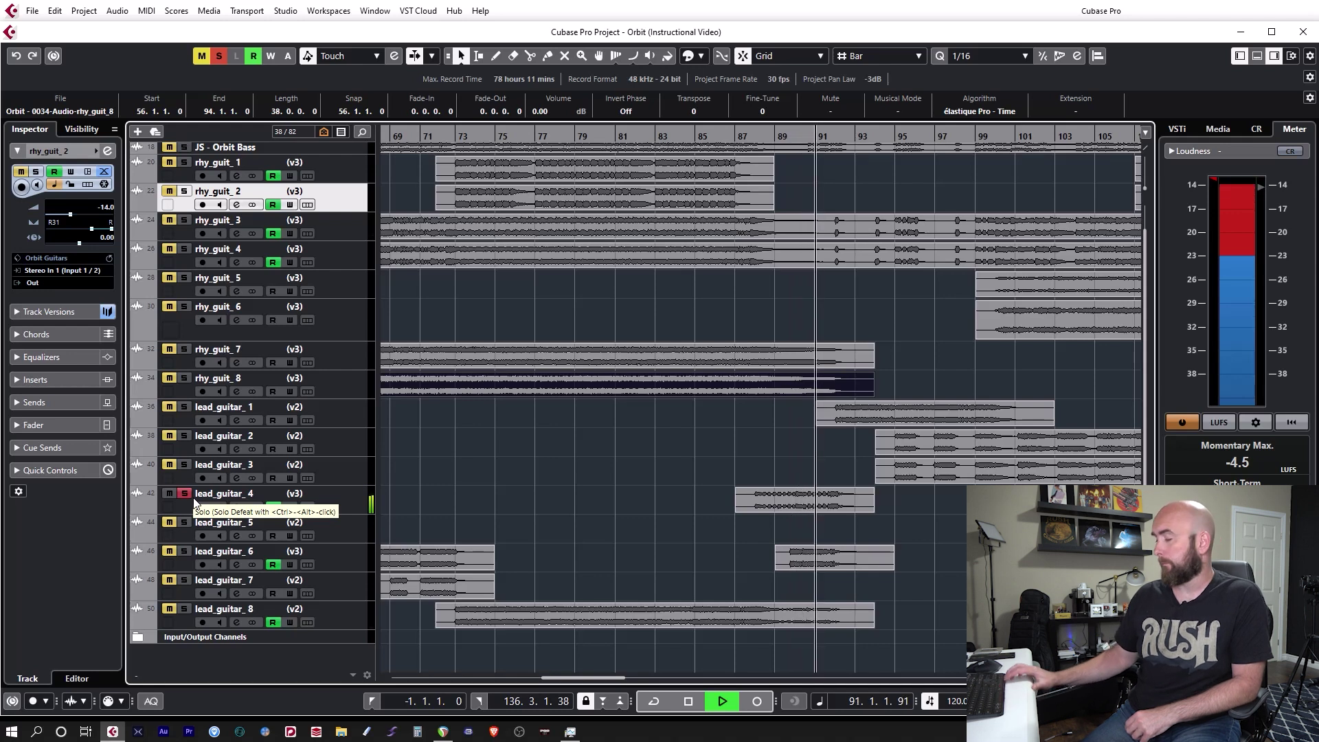
{"action": "key", "text": "space"}
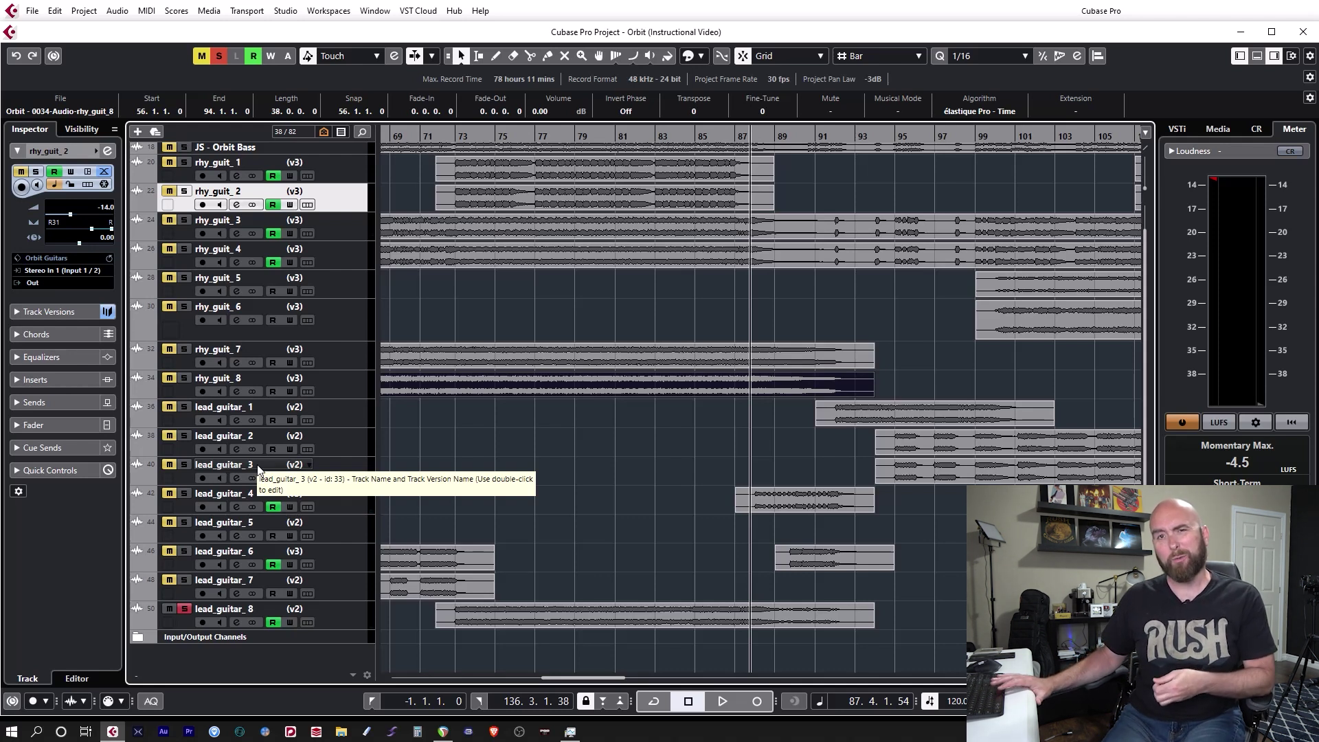
{"action": "key", "text": "space"}
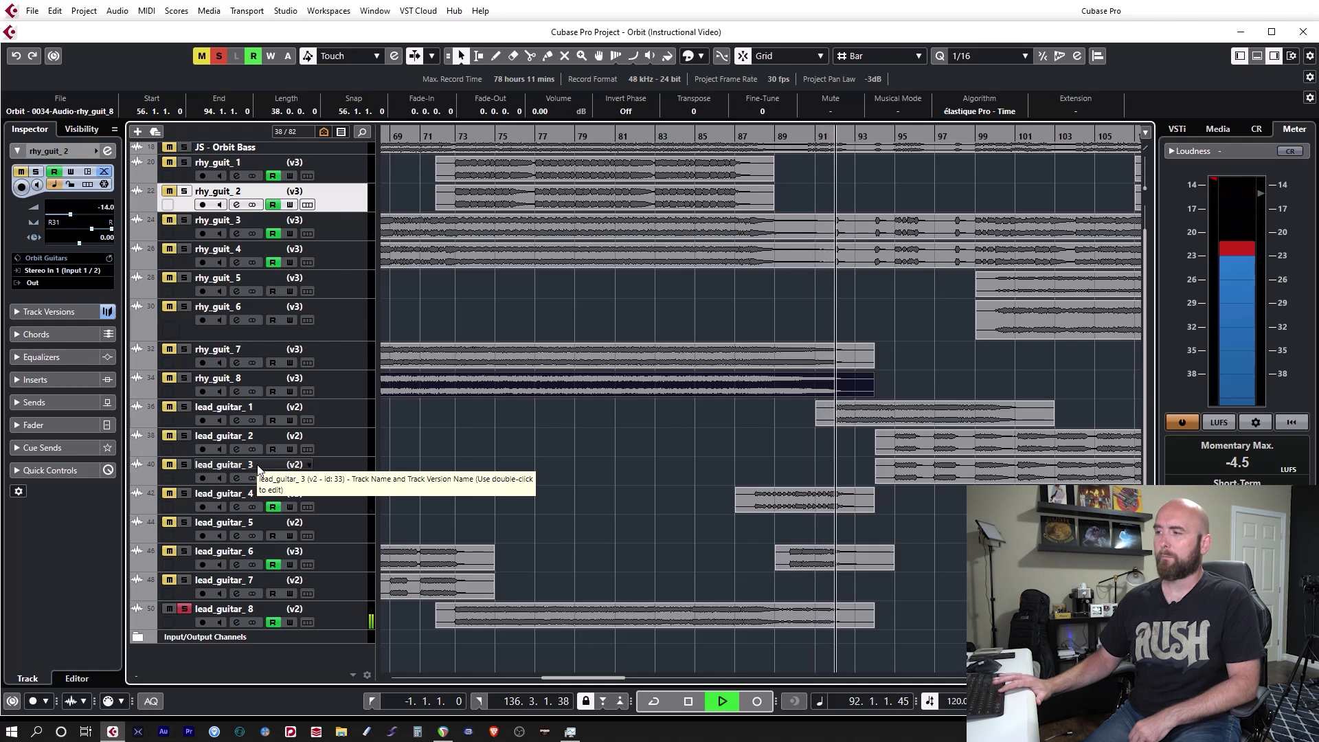
{"action": "key", "text": "space"}
{"action": "key", "text": "KP_0"}
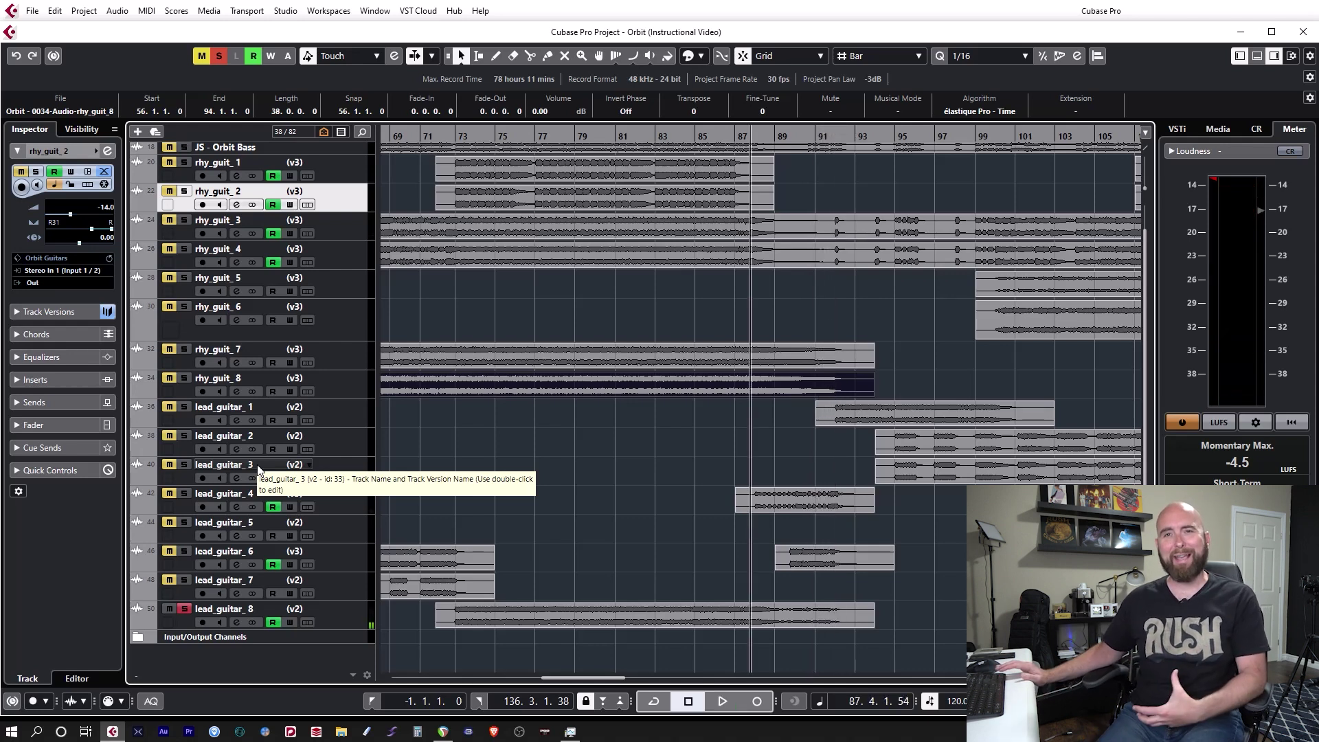
{"action": "left_click", "coordinate": [185, 611]}
Step: Zoom in around bar 90 and briefly play lead_guitar_6 soloed
{"action": "left_click_drag", "start_coordinate": [786, 135], "coordinate": [789, 139]}
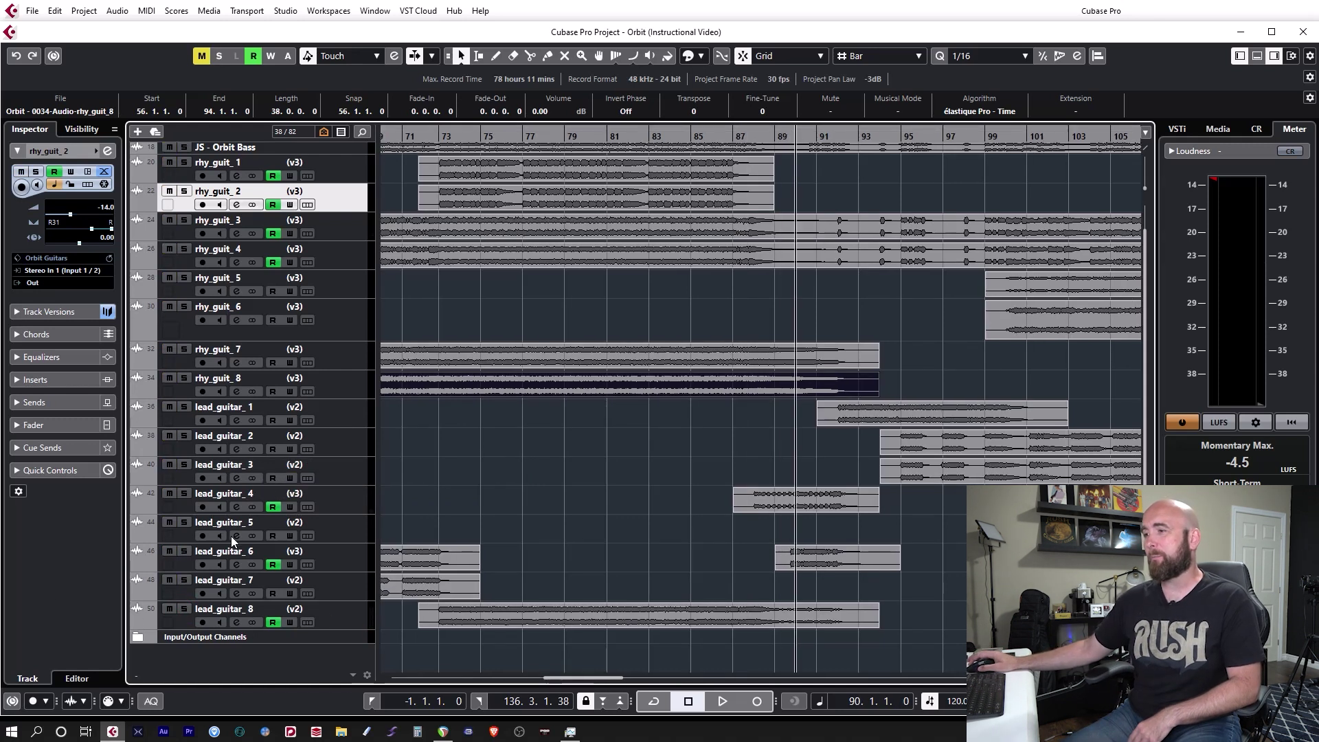
{"action": "left_click", "coordinate": [185, 552]}
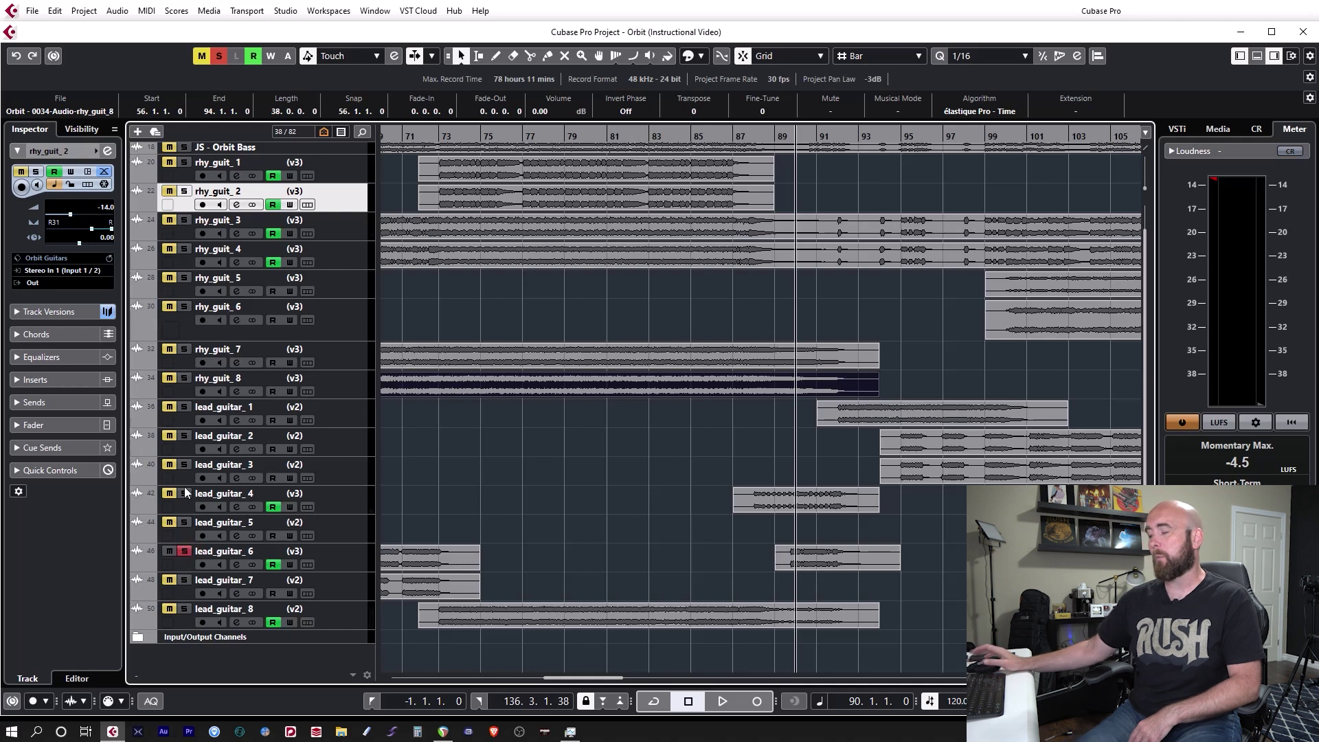
{"action": "key", "text": "space"}
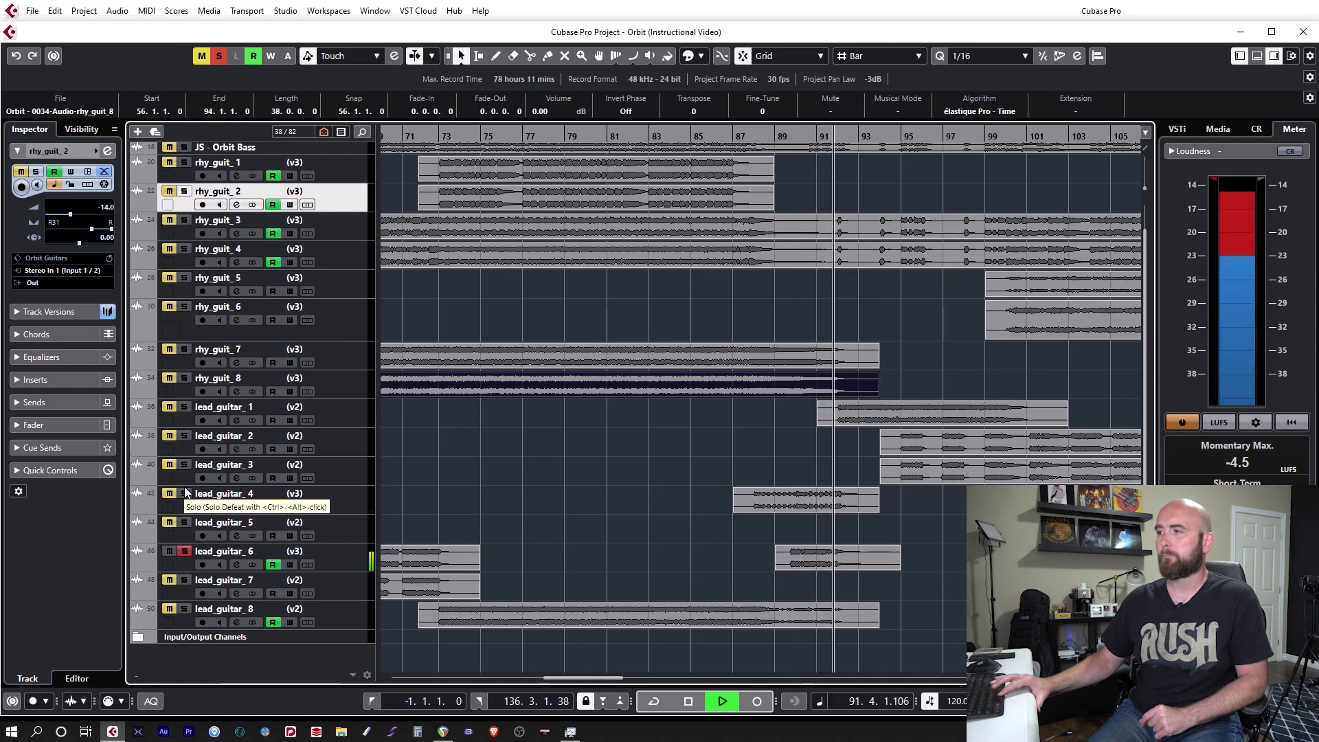
{"action": "key", "text": "space"}
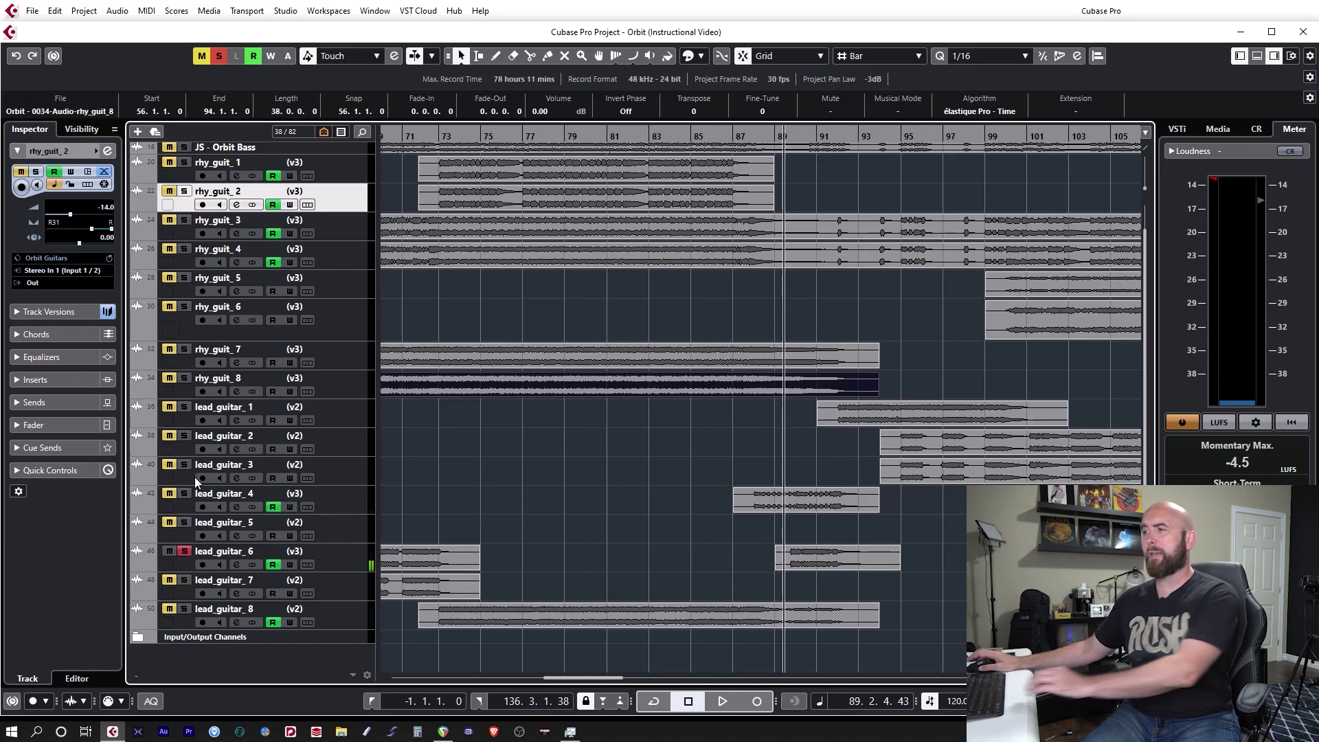
Step: Clear all solos and play the full mix from about bar 87
{"action": "left_click", "coordinate": [215, 57]}
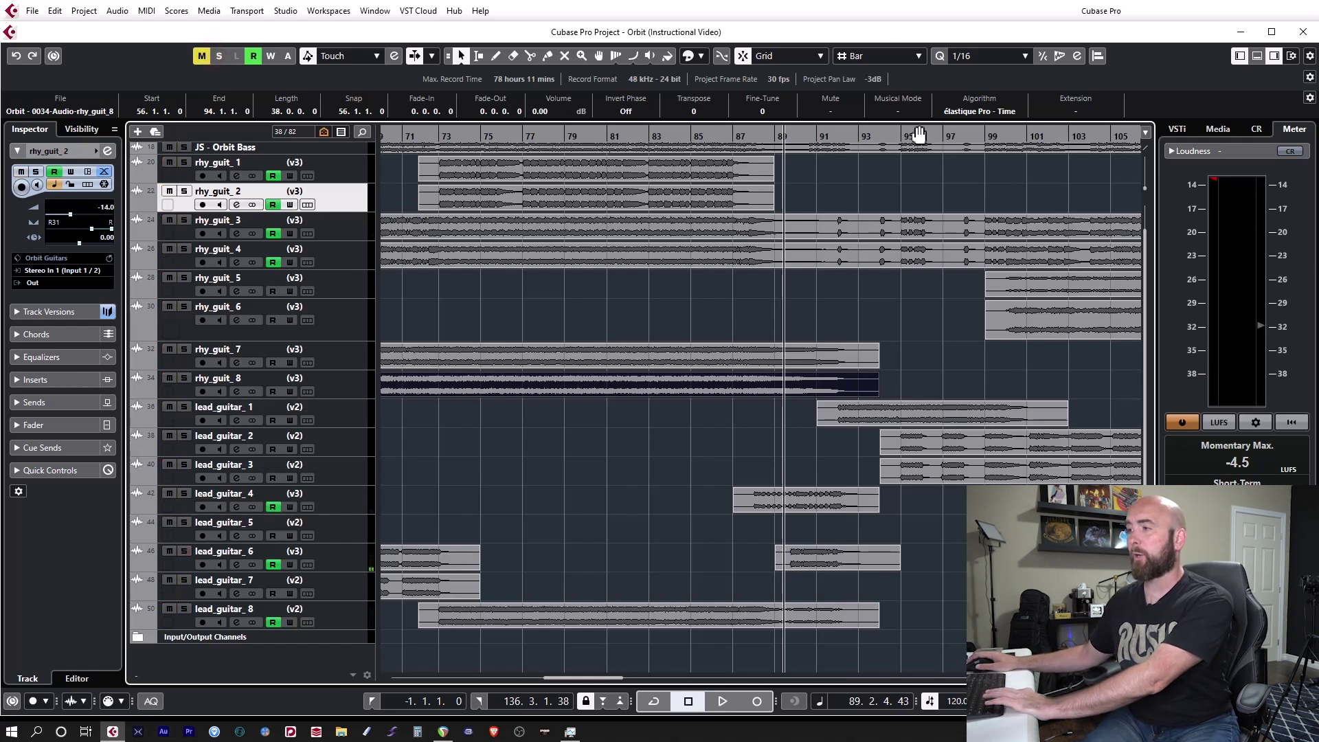
{"action": "left_click", "coordinate": [740, 139]}
{"action": "key", "text": "space"}
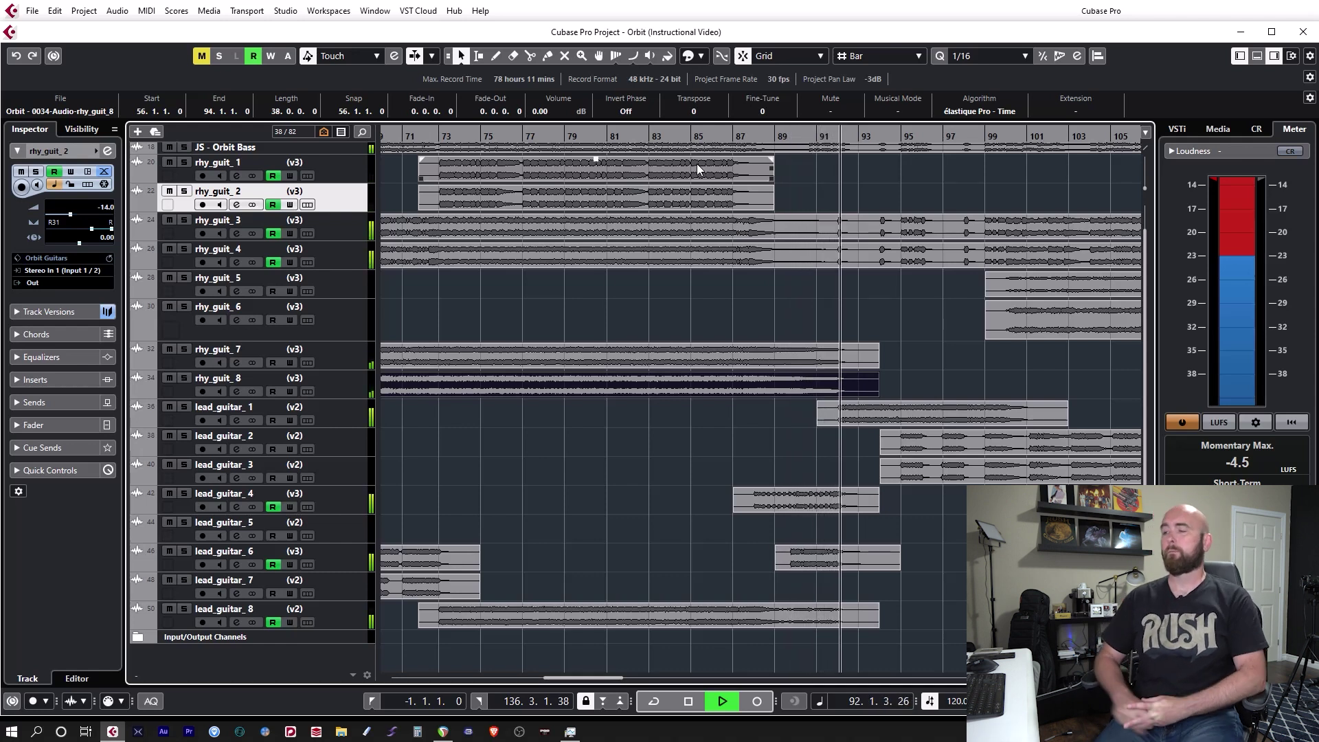
Step: Restart full-mix playback and turn on Auto-Scroll so the view follows the playhead
{"action": "key", "text": "space"}
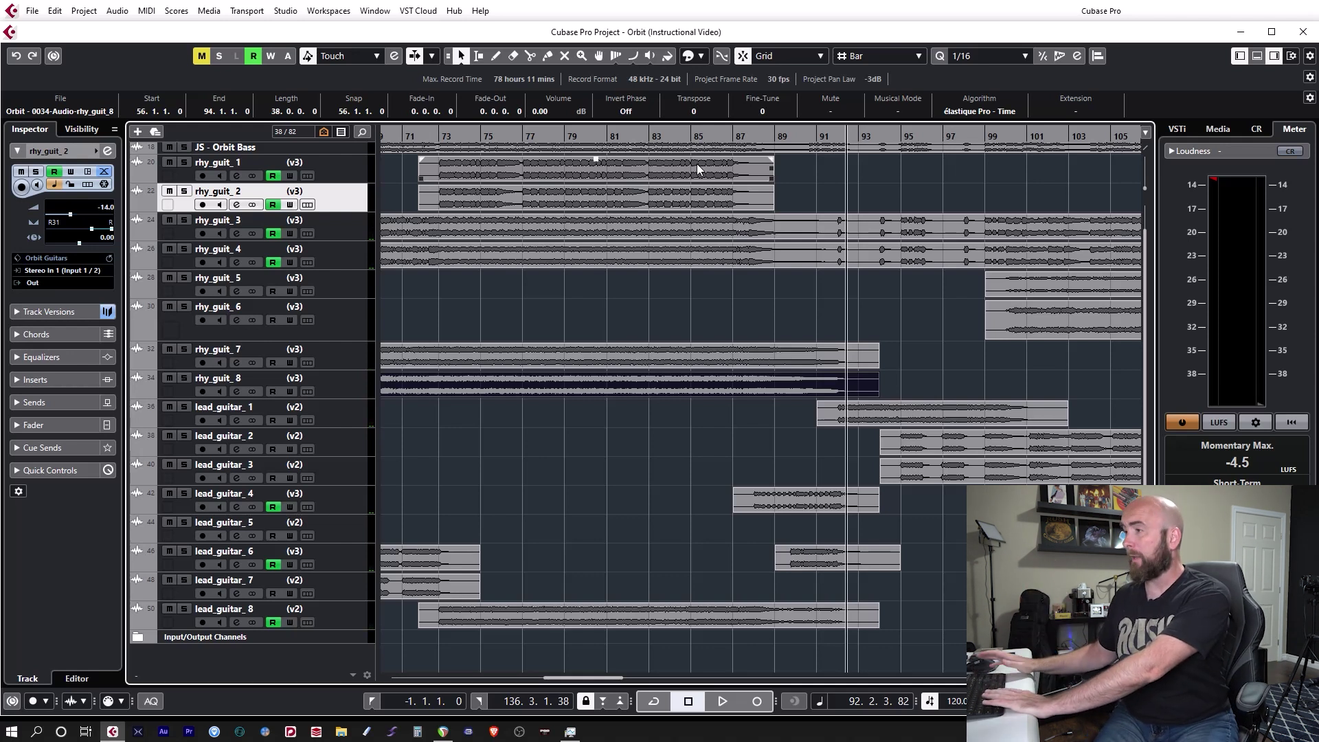
{"action": "key", "text": "space"}
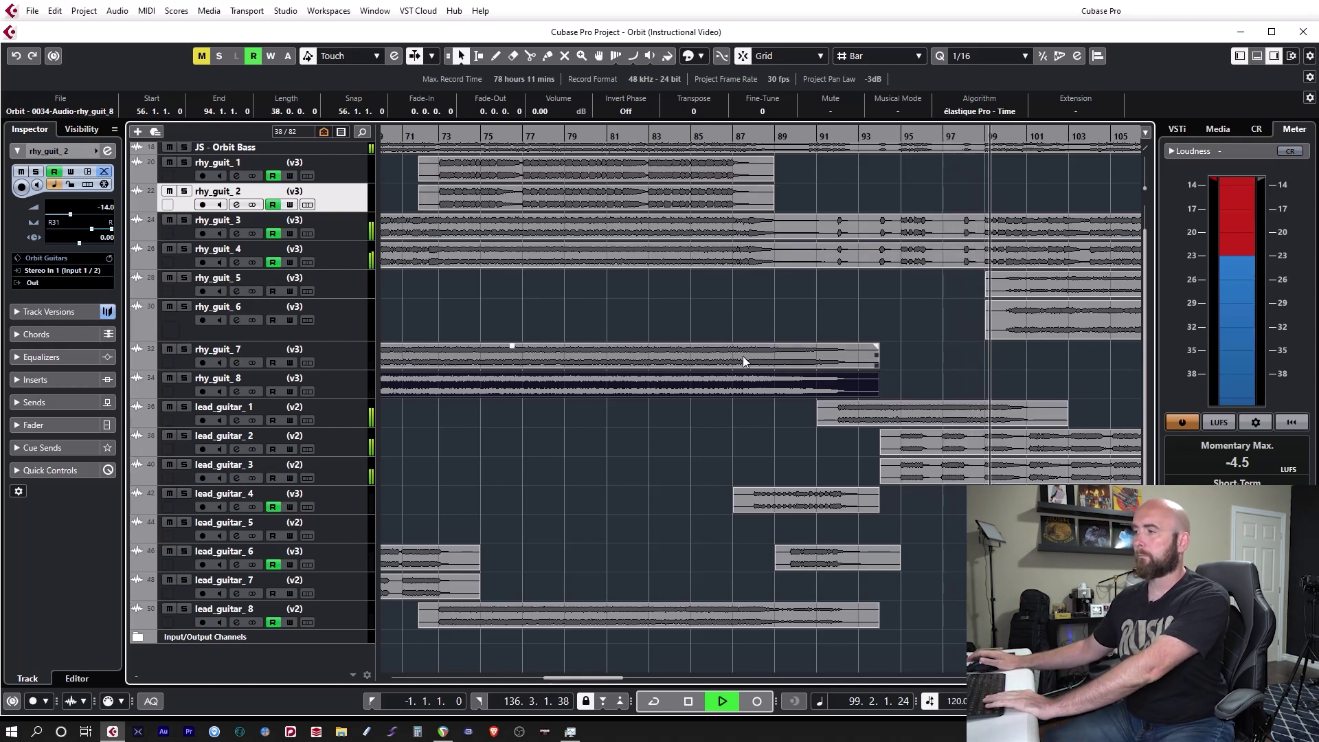
{"action": "key", "text": "f"}
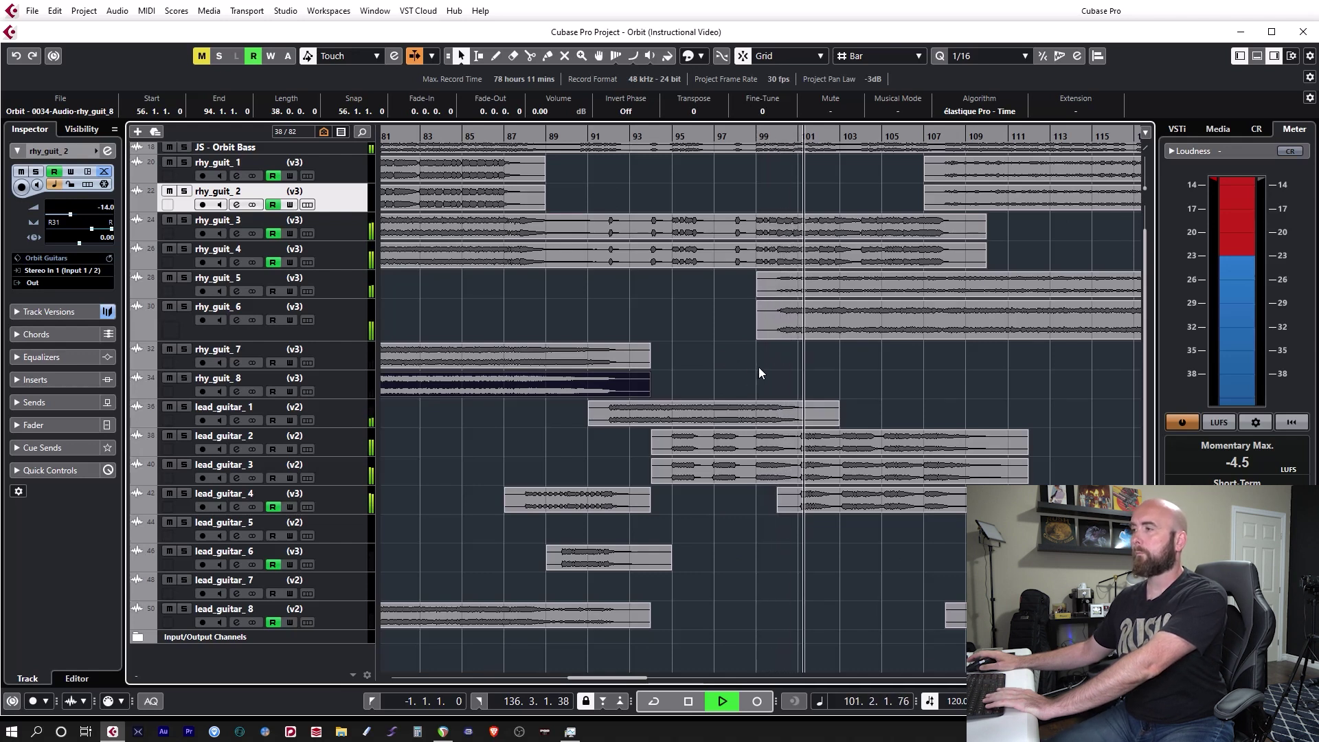
Step: Stop playback, set the playhead near bar 107–108 and solo rhy_guit_1 and rhy_guit_2
{"action": "key", "text": "space"}
{"action": "scroll", "coordinate": [678, 438], "scroll_direction": "up", "scroll_amount": 2}
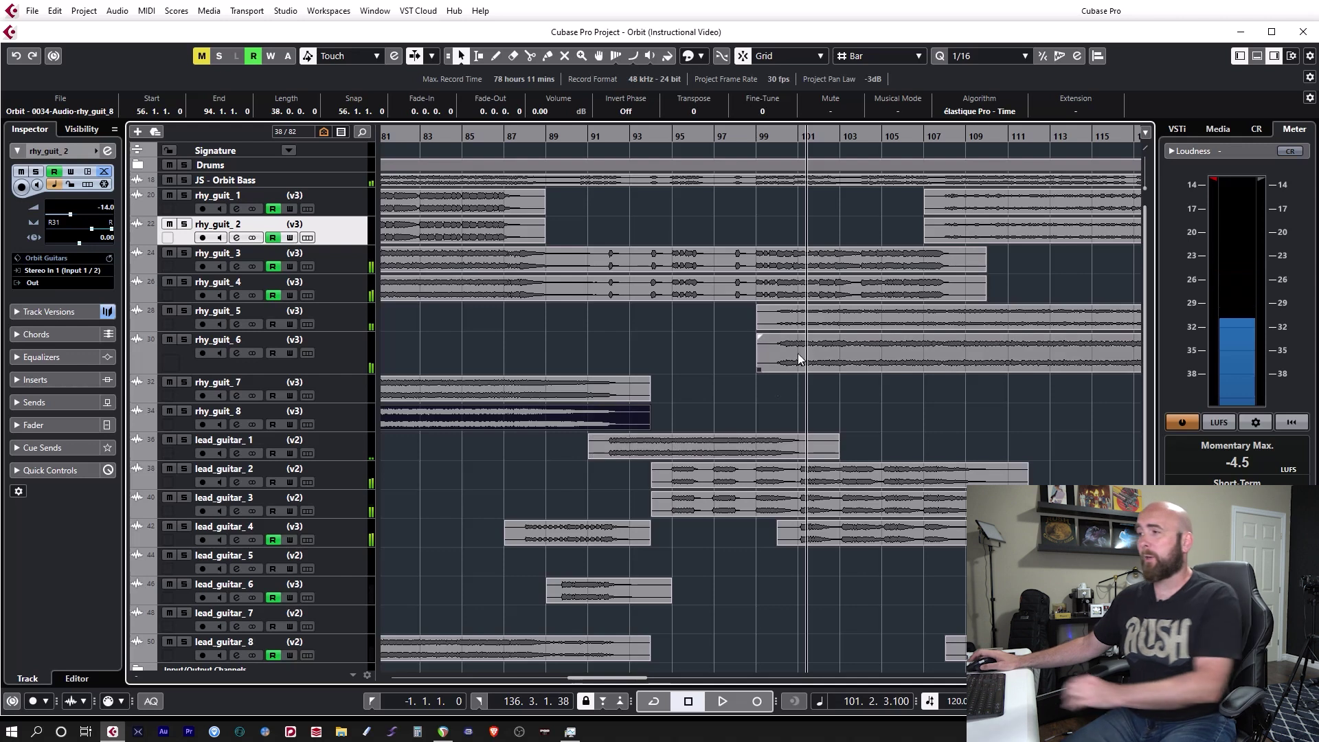
{"action": "left_click", "coordinate": [930, 143]}
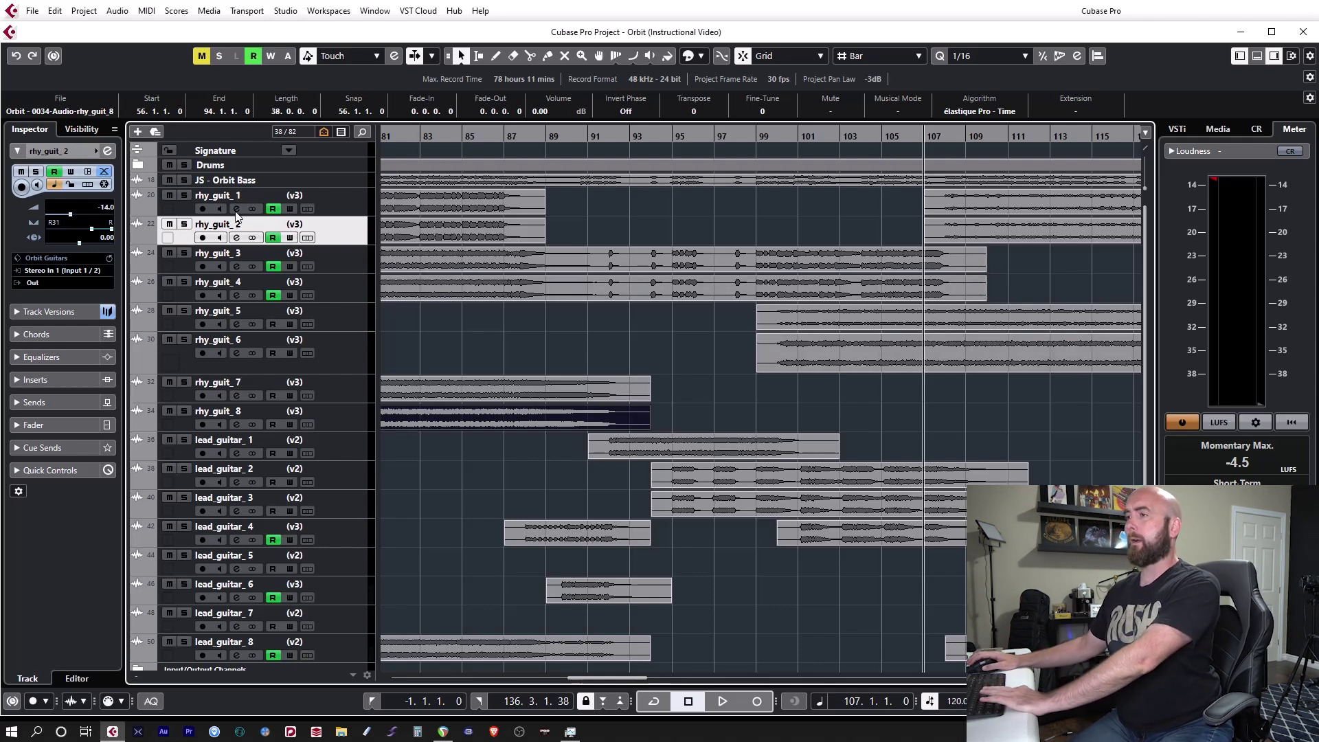
{"action": "left_click", "coordinate": [184, 195]}
{"action": "left_click", "coordinate": [184, 224]}
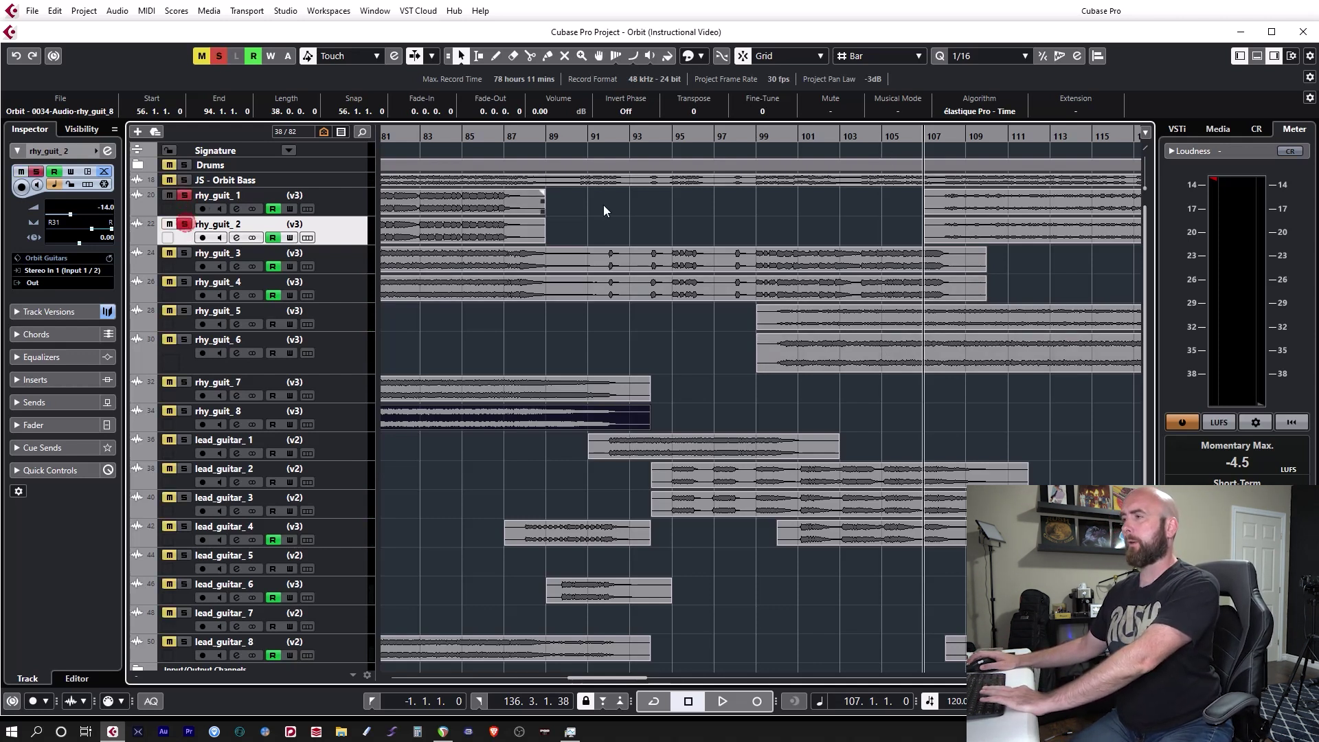
{"action": "left_click", "coordinate": [948, 139]}
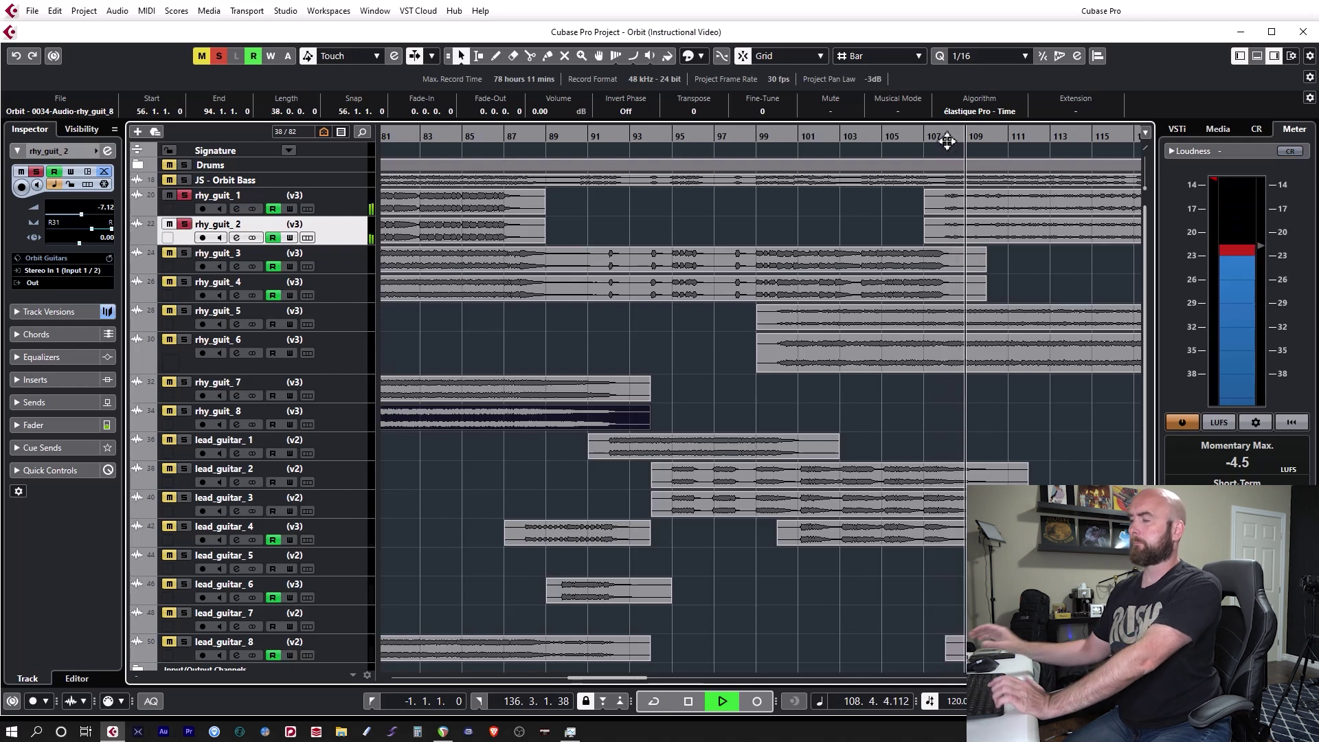
{"action": "scroll", "coordinate": [948, 286], "scroll_direction": "down", "scroll_amount": 1}
{"action": "scroll", "coordinate": [949, 286], "scroll_direction": "up", "scroll_amount": 1}
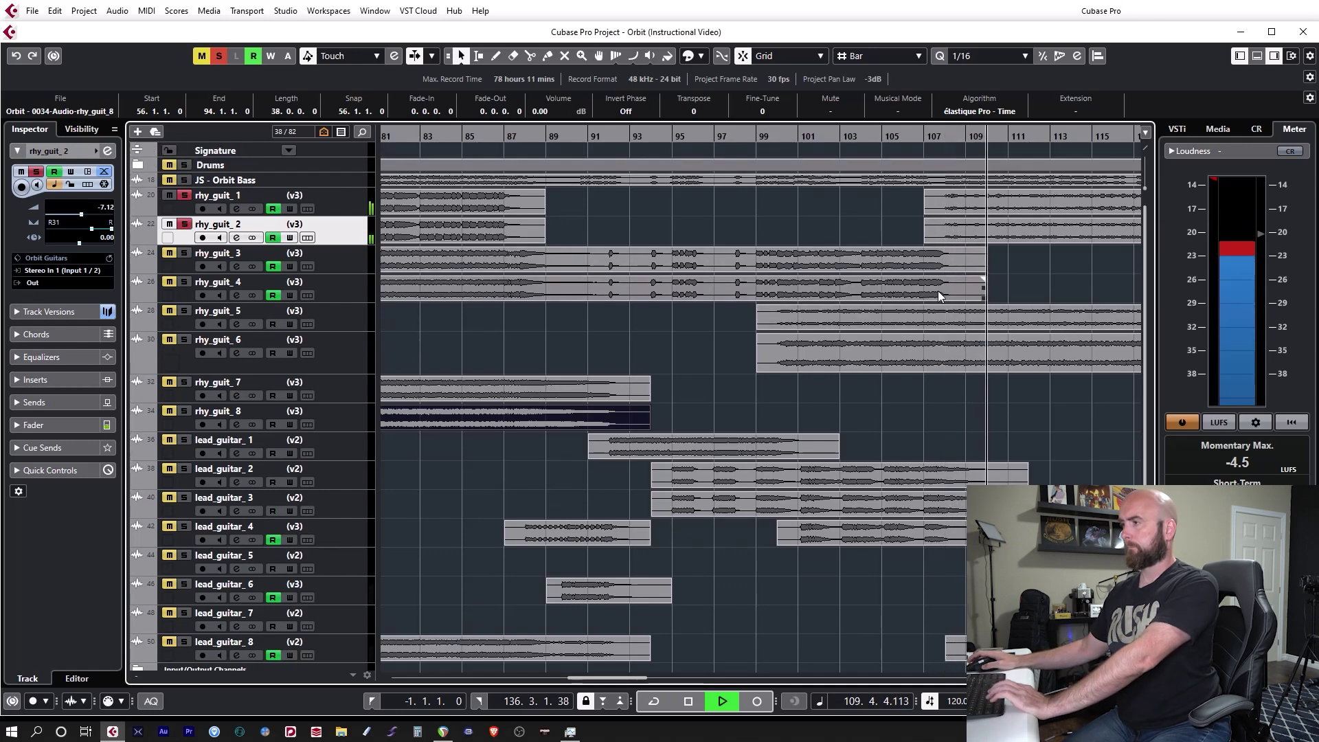
Step: Rework the solo set to add rhy_guit_5 and play the soloed rhythm guitars from bar 107
{"action": "key", "text": "space"}
{"action": "left_click", "coordinate": [184, 223]}
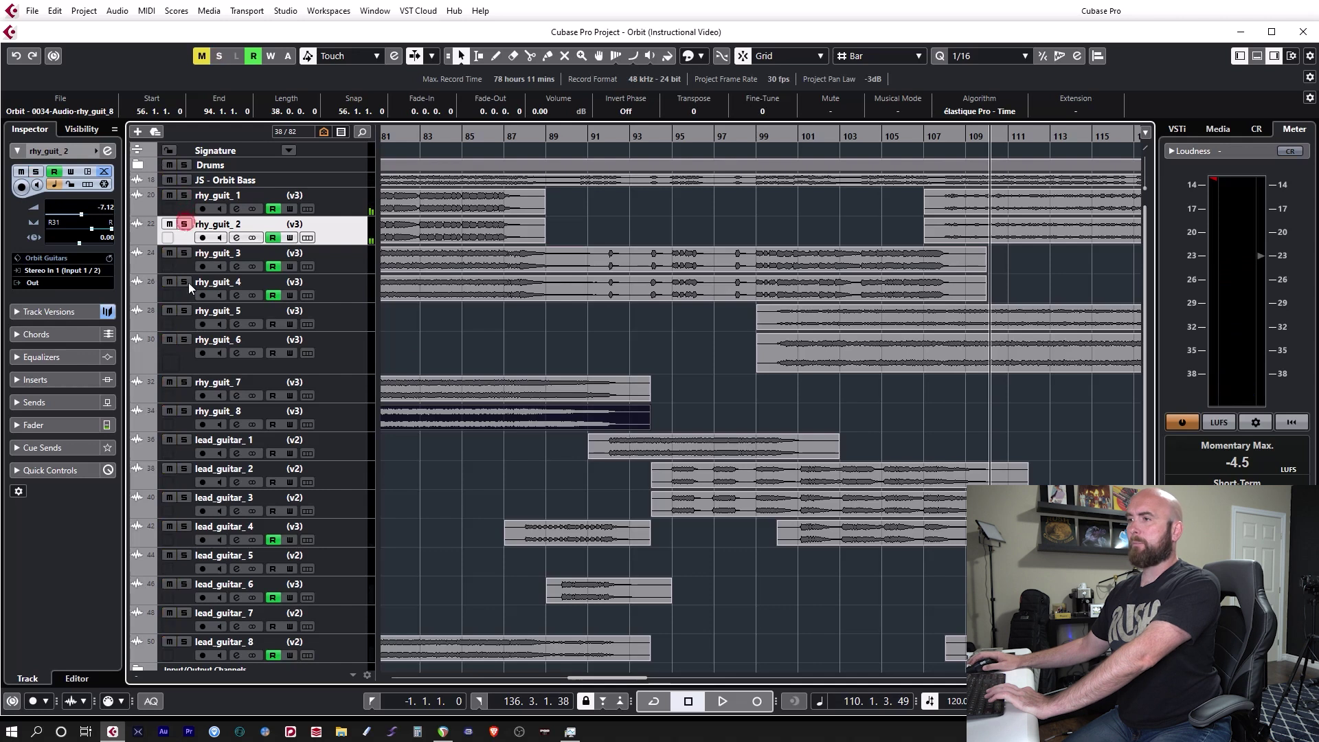
{"action": "left_click", "coordinate": [184, 311]}
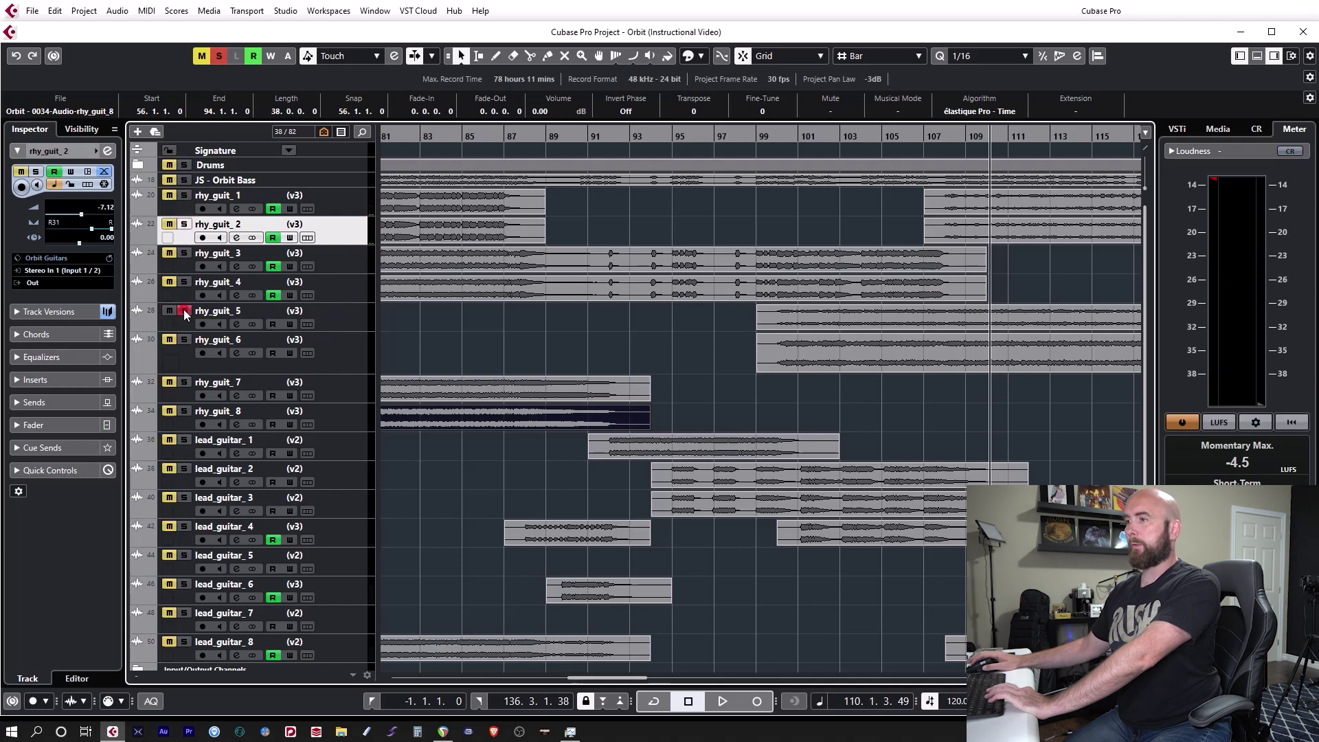
{"action": "left_click", "coordinate": [941, 143]}
{"action": "key", "text": "space"}
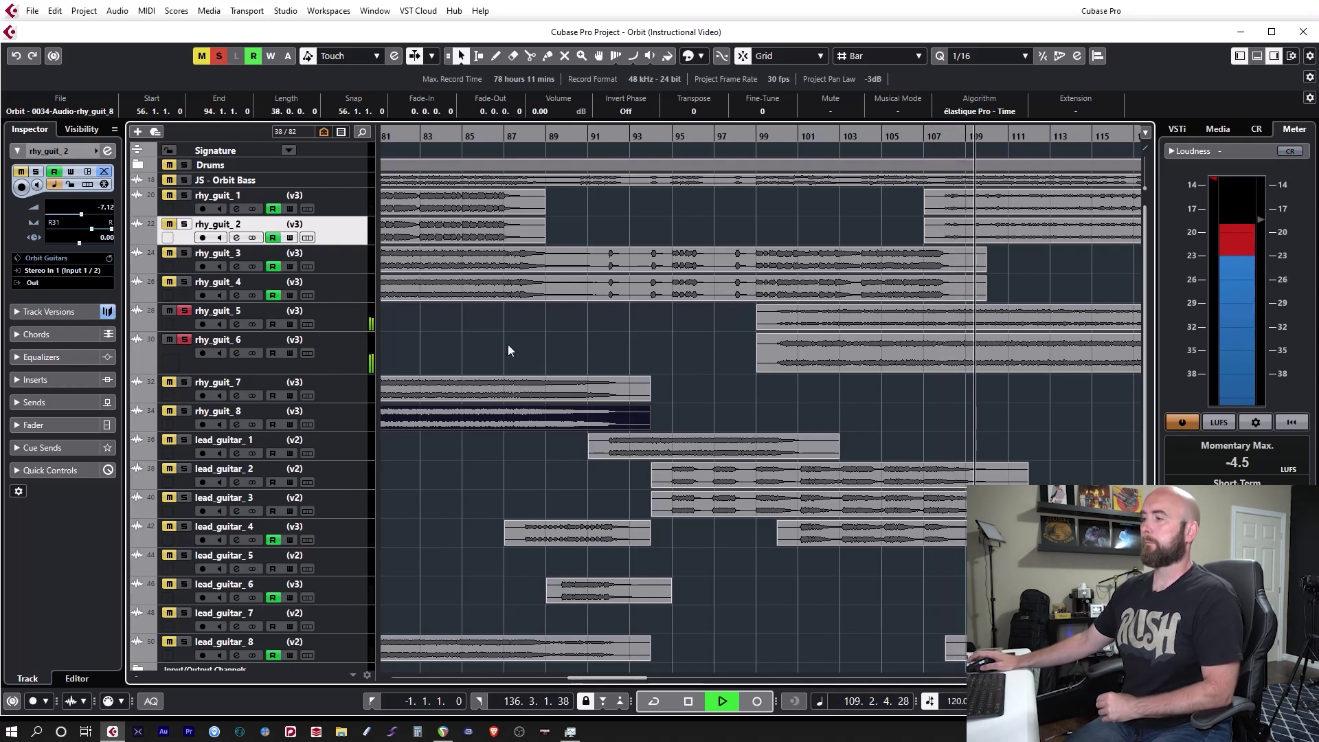
{"action": "left_click", "coordinate": [185, 197]}
{"action": "left_click", "coordinate": [185, 225]}
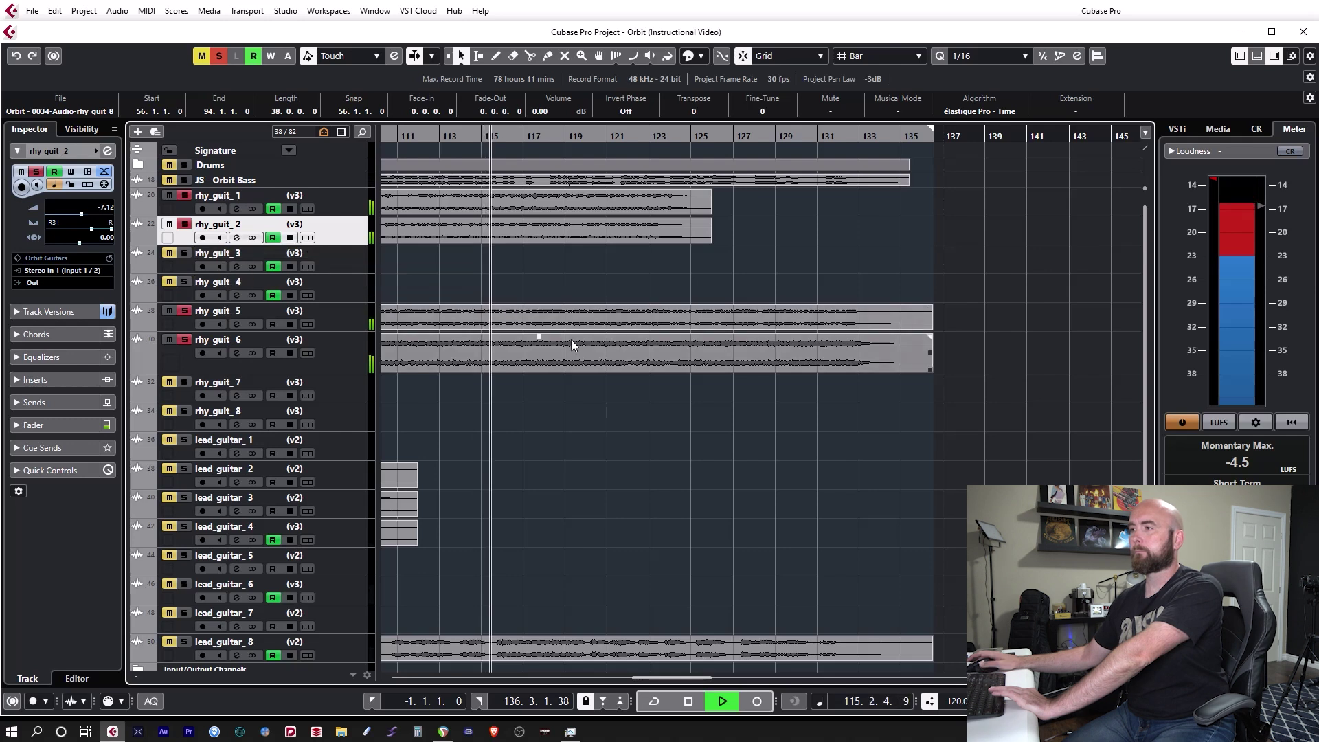
Step: Replay the soloed rhythm guitars from bar 108 with rhy_guit_1 selected, stopping near bar 117
{"action": "scroll", "coordinate": [553, 368], "scroll_direction": "left", "scroll_amount": 10}
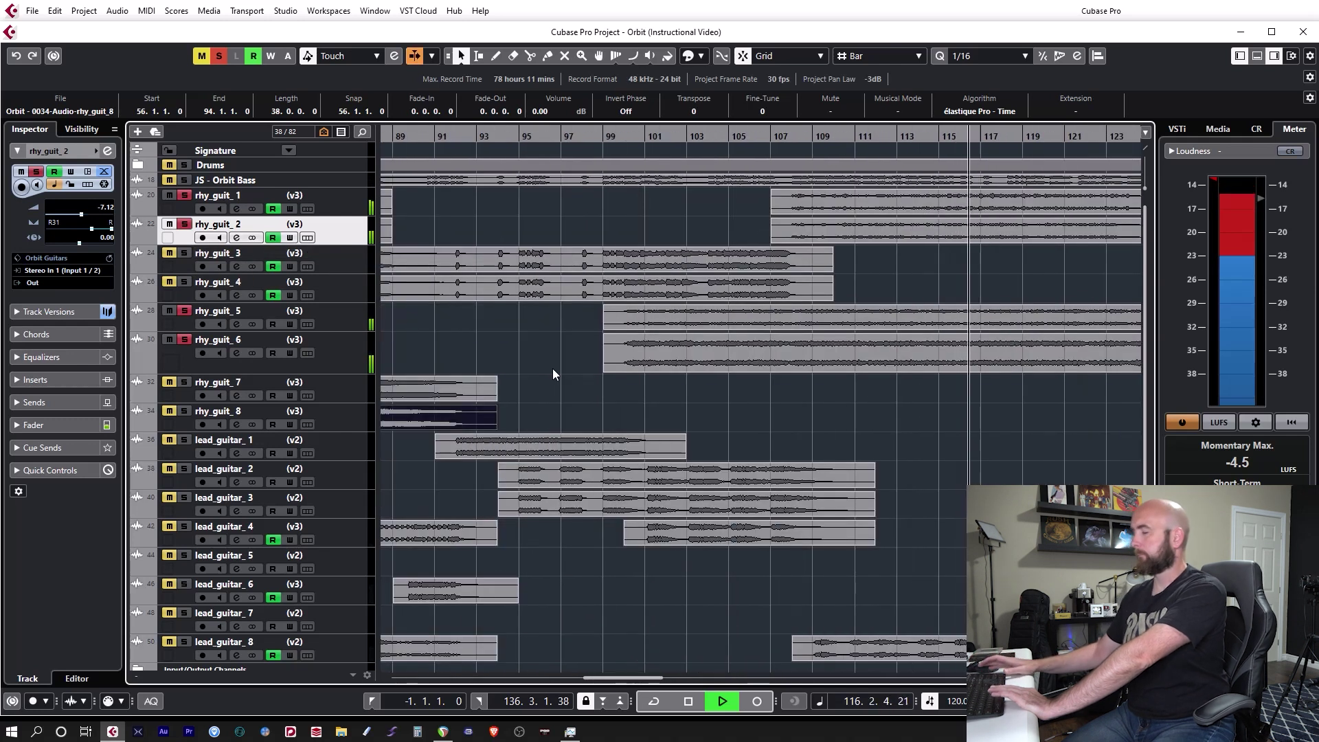
{"action": "key", "text": "space"}
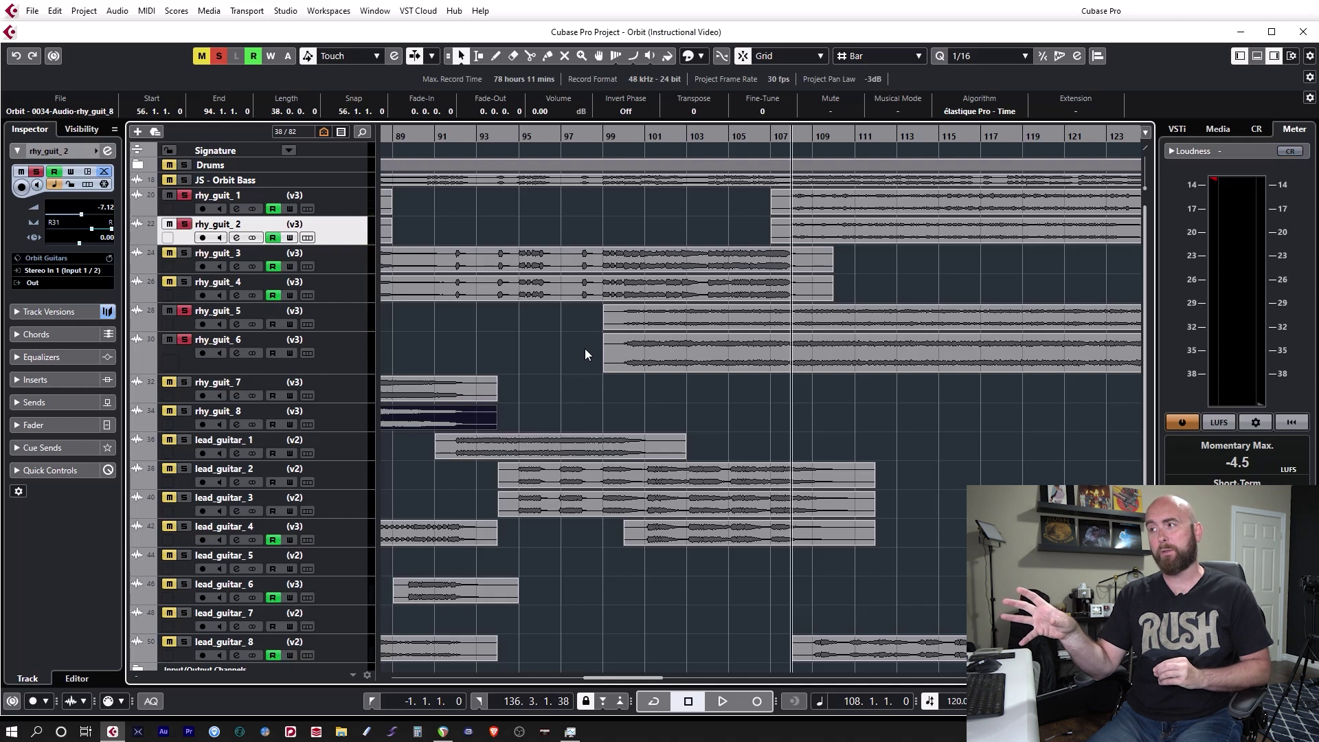
{"action": "left_click", "coordinate": [338, 211]}
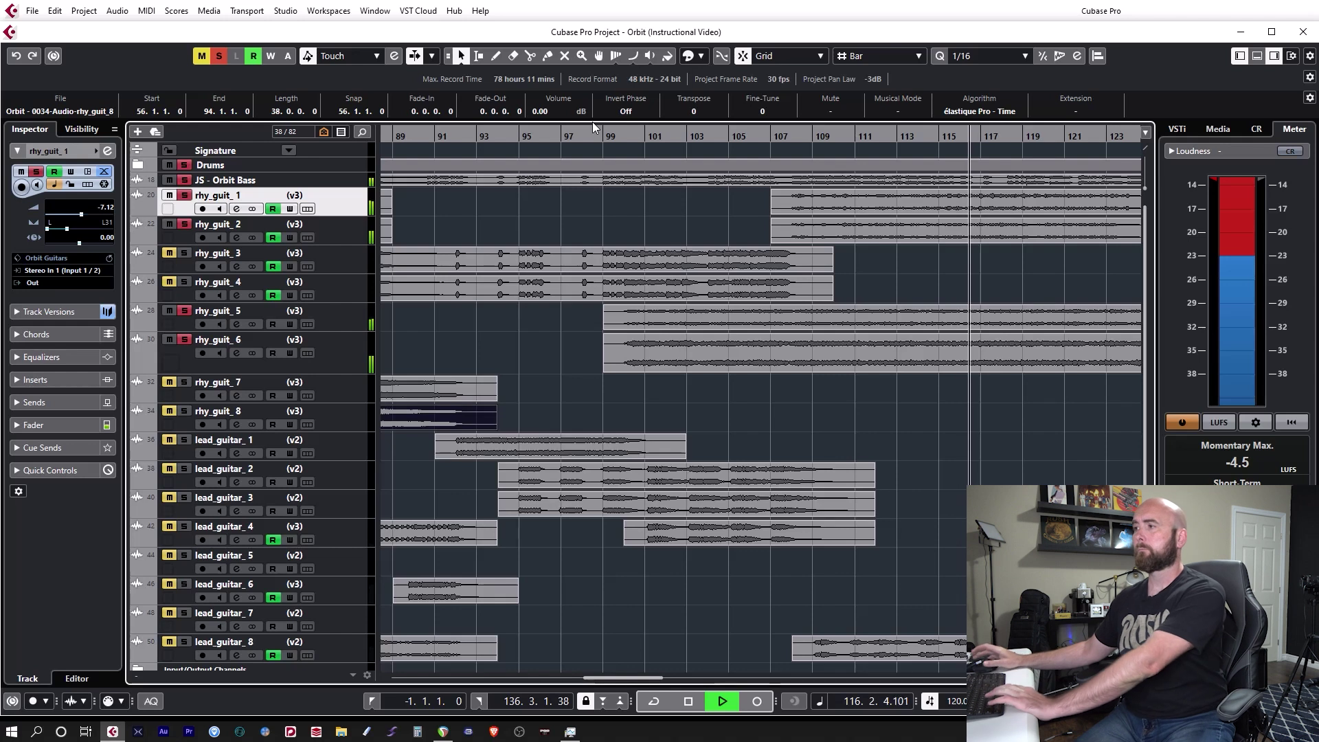
{"action": "key", "text": "space"}
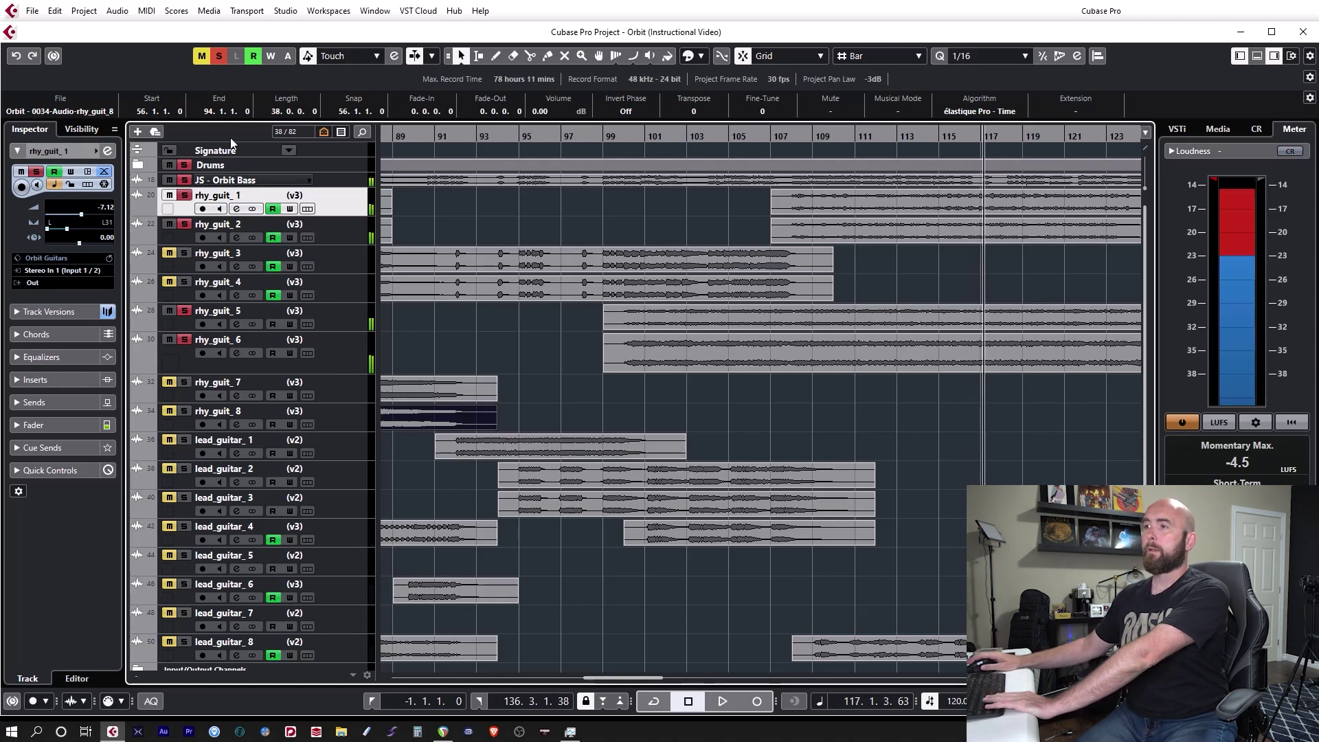
Step: Clear all active solos and solo lead_guitar_8 alone
{"action": "left_click", "coordinate": [219, 57]}
{"action": "scroll", "coordinate": [913, 408], "scroll_direction": "down", "scroll_amount": 1}
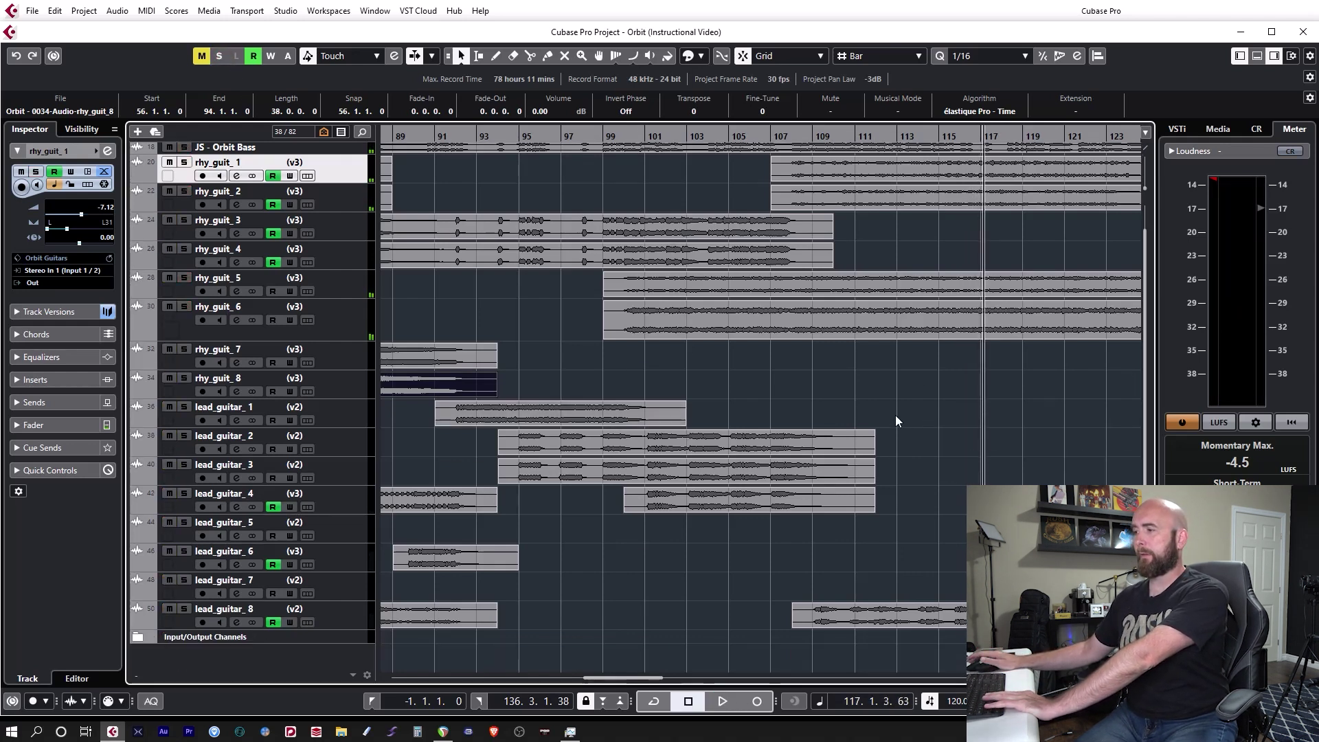
{"action": "scroll", "coordinate": [893, 416], "scroll_direction": "right", "scroll_amount": 3}
{"action": "scroll", "coordinate": [880, 421], "scroll_direction": "down", "scroll_amount": 2}
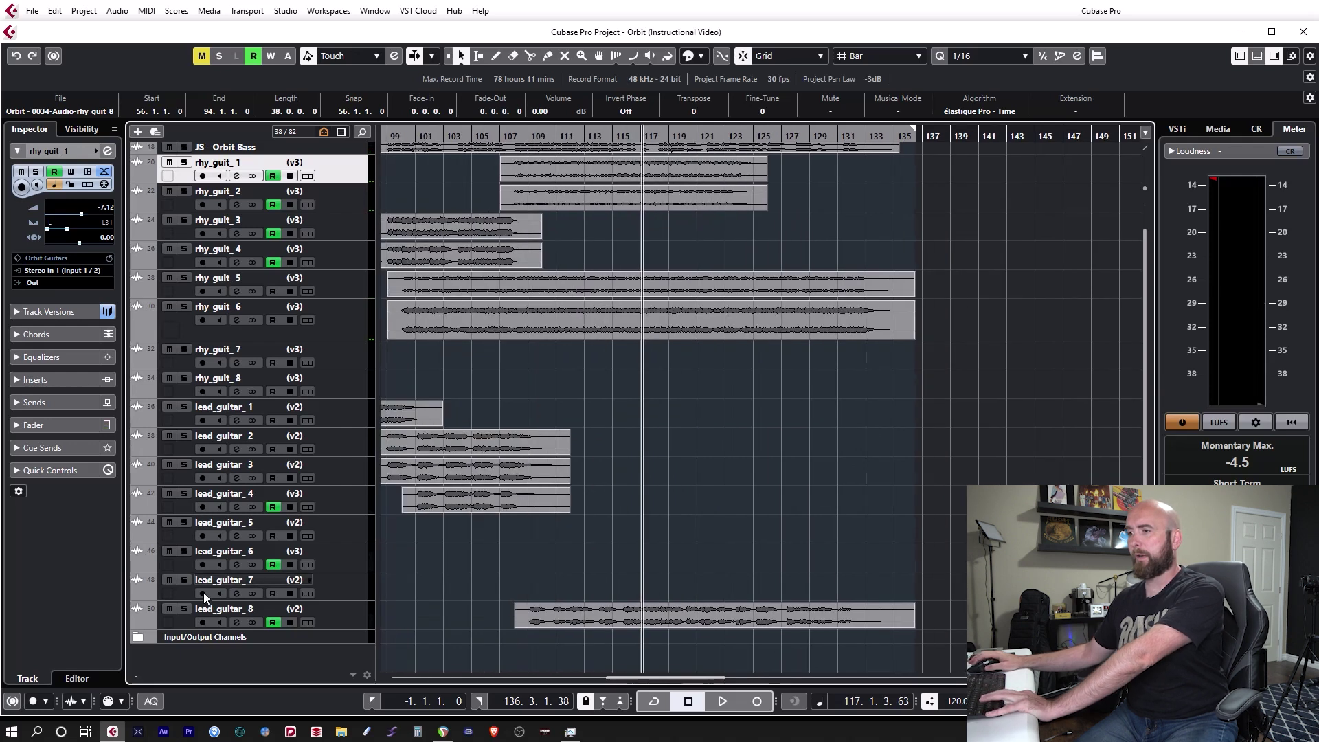
{"action": "left_click", "coordinate": [185, 609]}
Step: Play lead_guitar_8 from the start of bar 109, then stop and unsolo it
{"action": "left_click", "coordinate": [539, 138]}
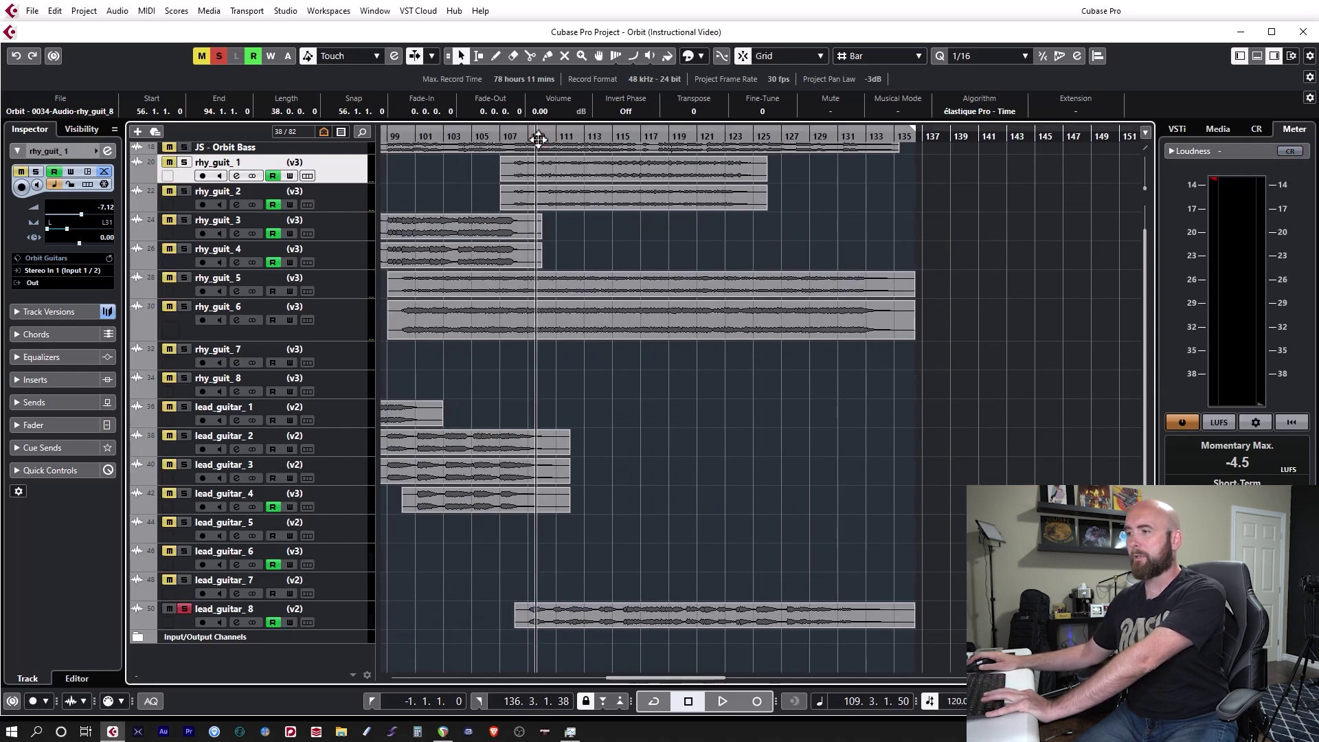
{"action": "left_click_drag", "start_coordinate": [539, 138], "coordinate": [532, 145]}
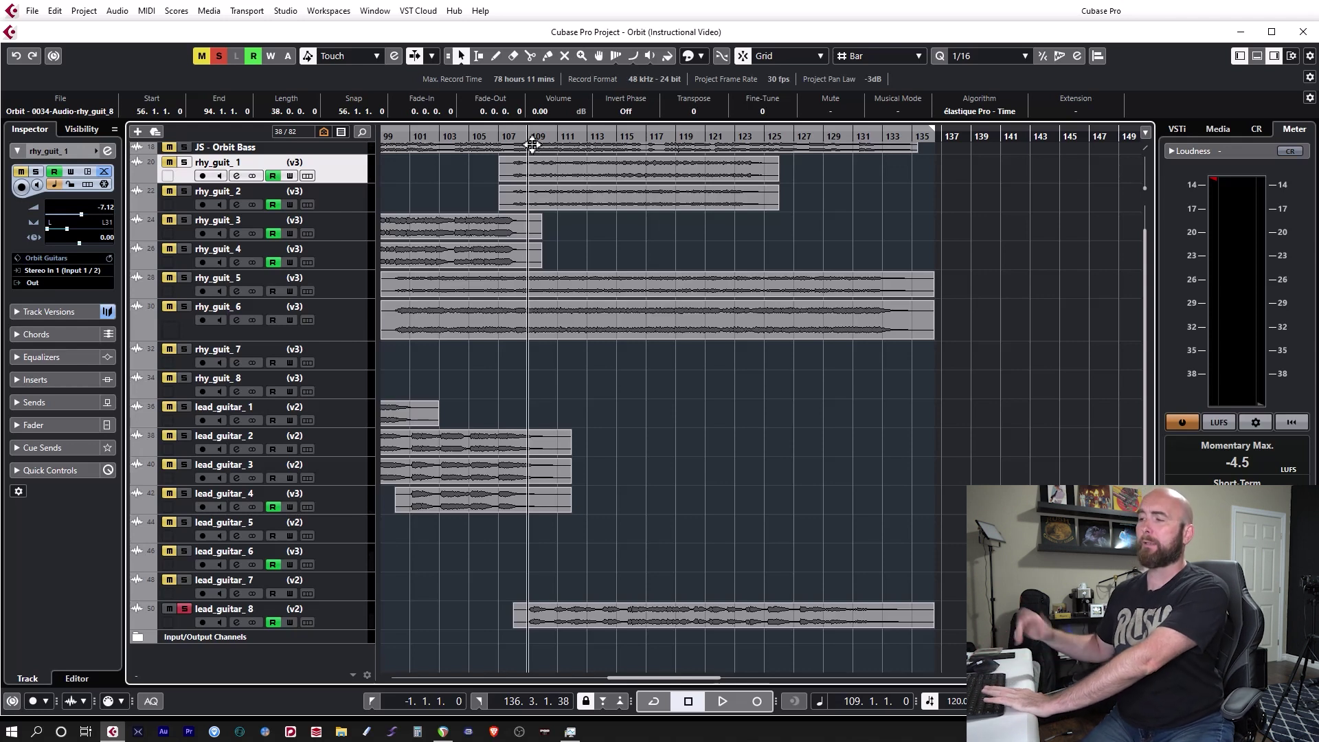
{"action": "key", "text": "space"}
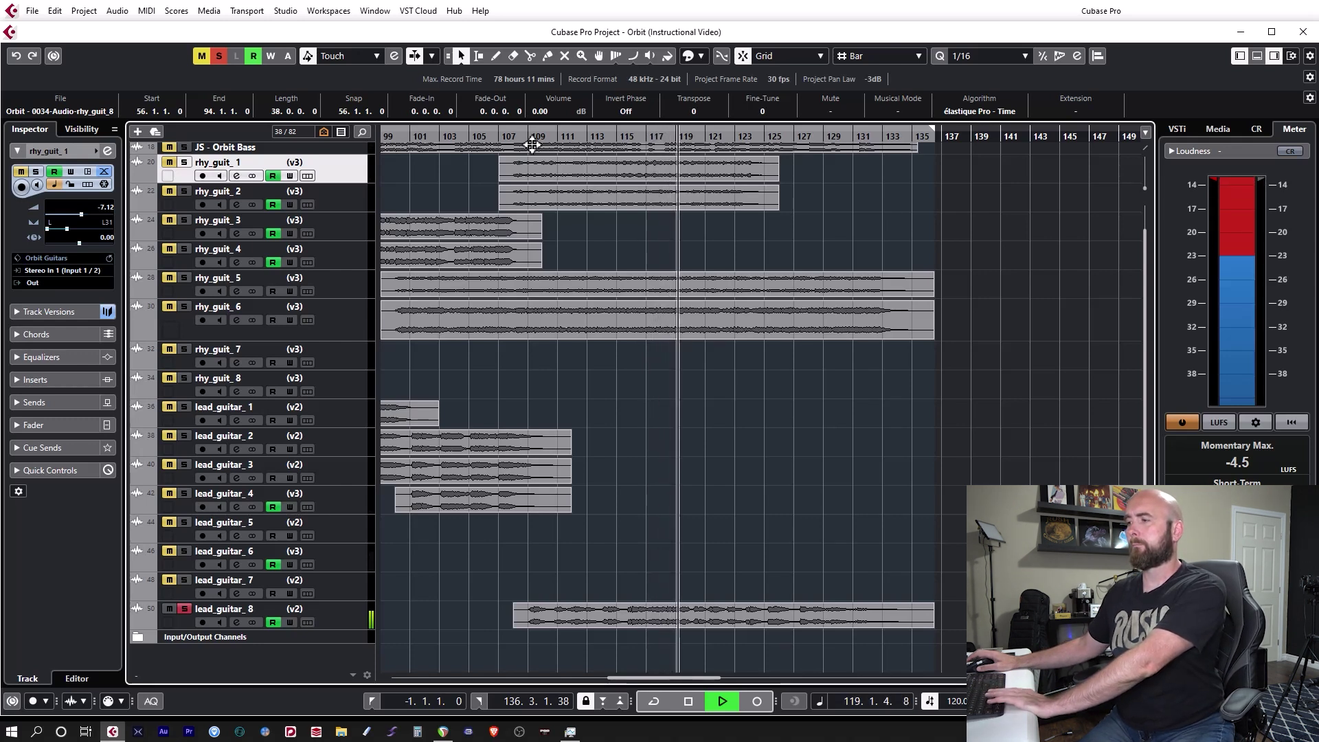
{"action": "key", "text": "space"}
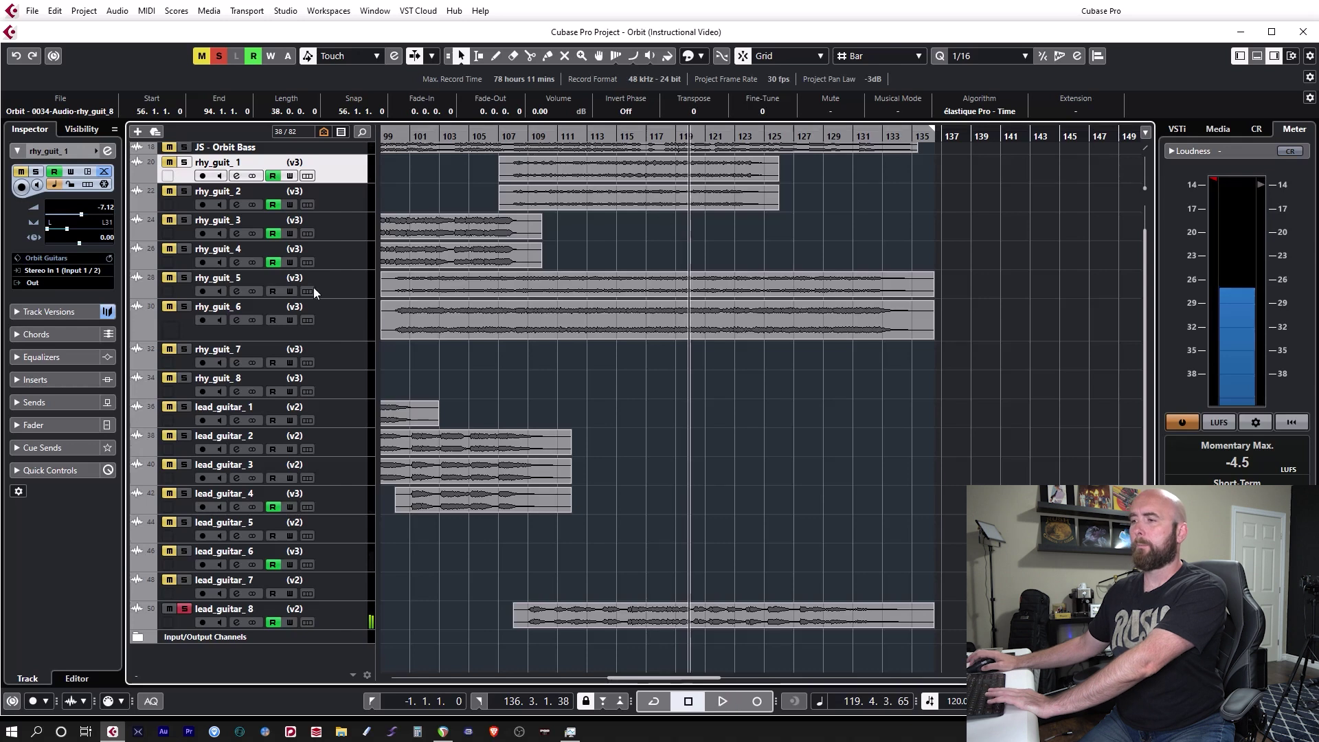
{"action": "left_click", "coordinate": [184, 608]}
Step: Return the playhead to bar 109 and play the full unsoloed mix through the outro
{"action": "key", "text": "shift+b"}
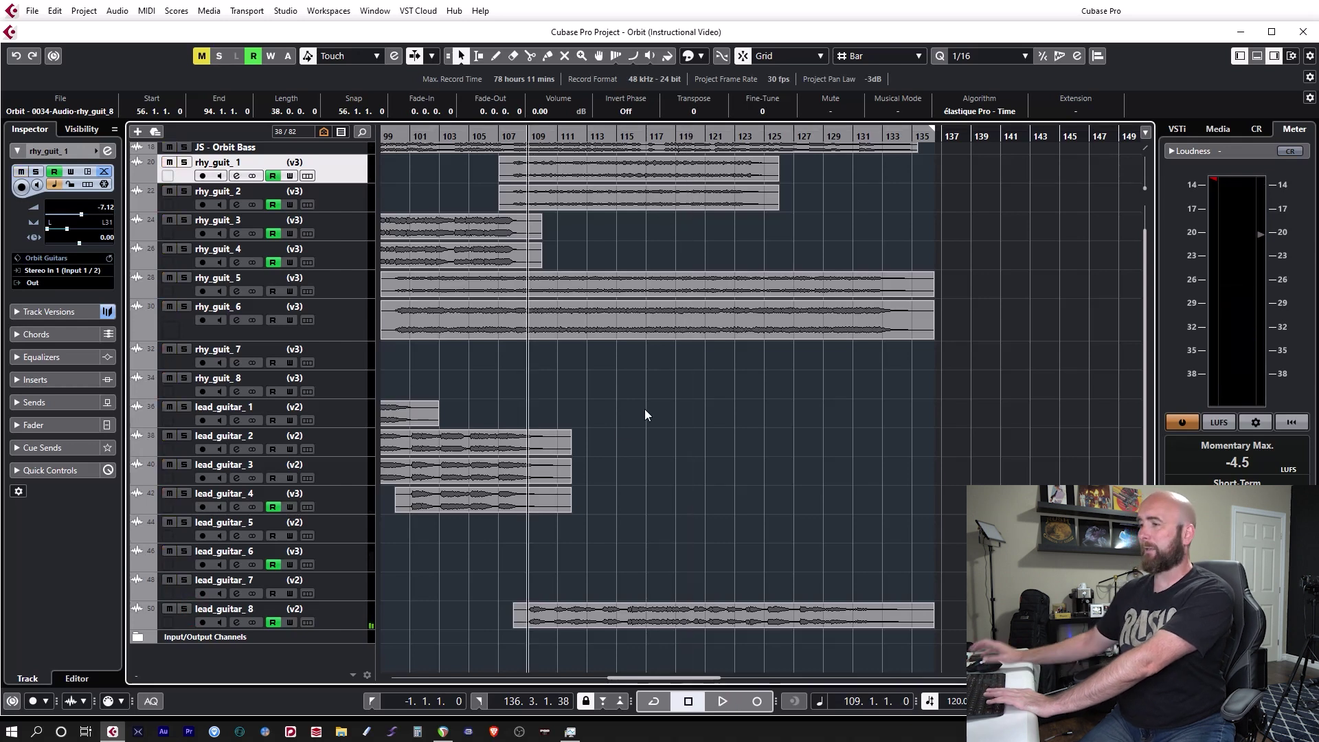
{"action": "scroll", "coordinate": [520, 413], "scroll_direction": "up", "scroll_amount": 1}
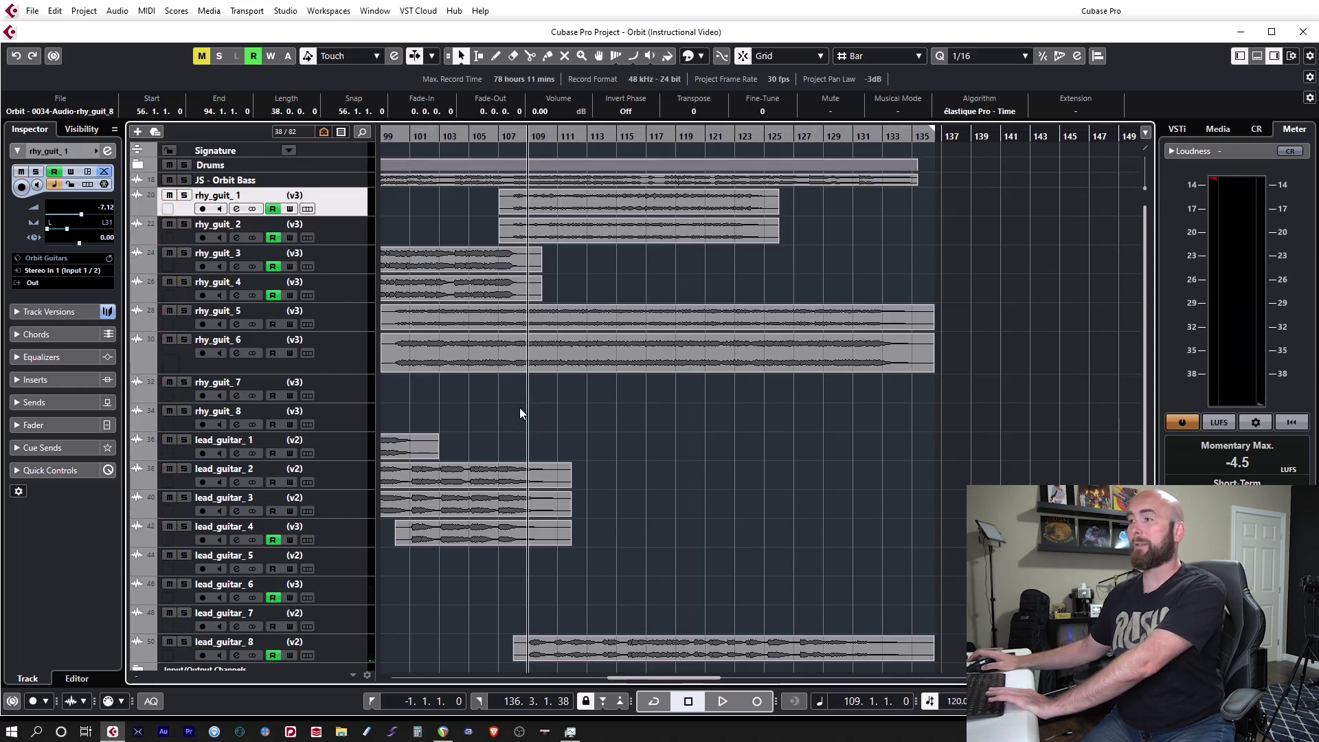
{"action": "key", "text": "space"}
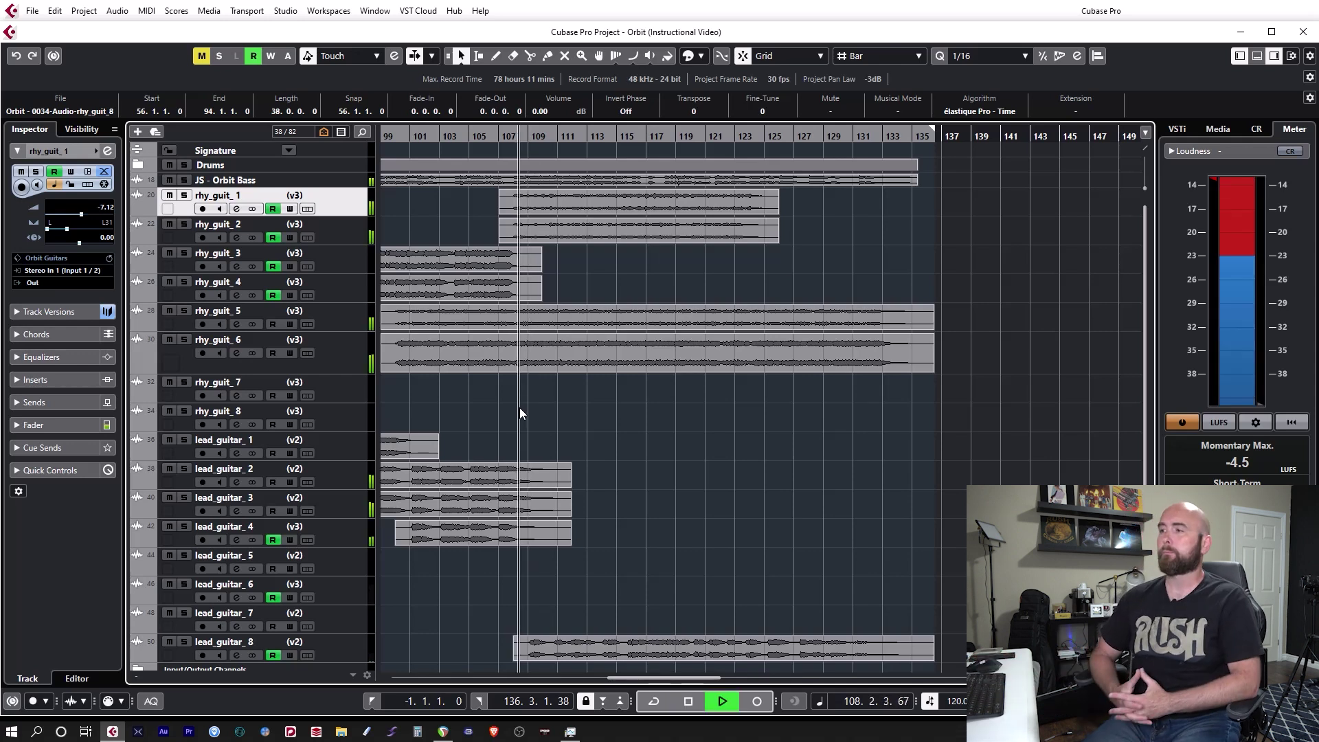